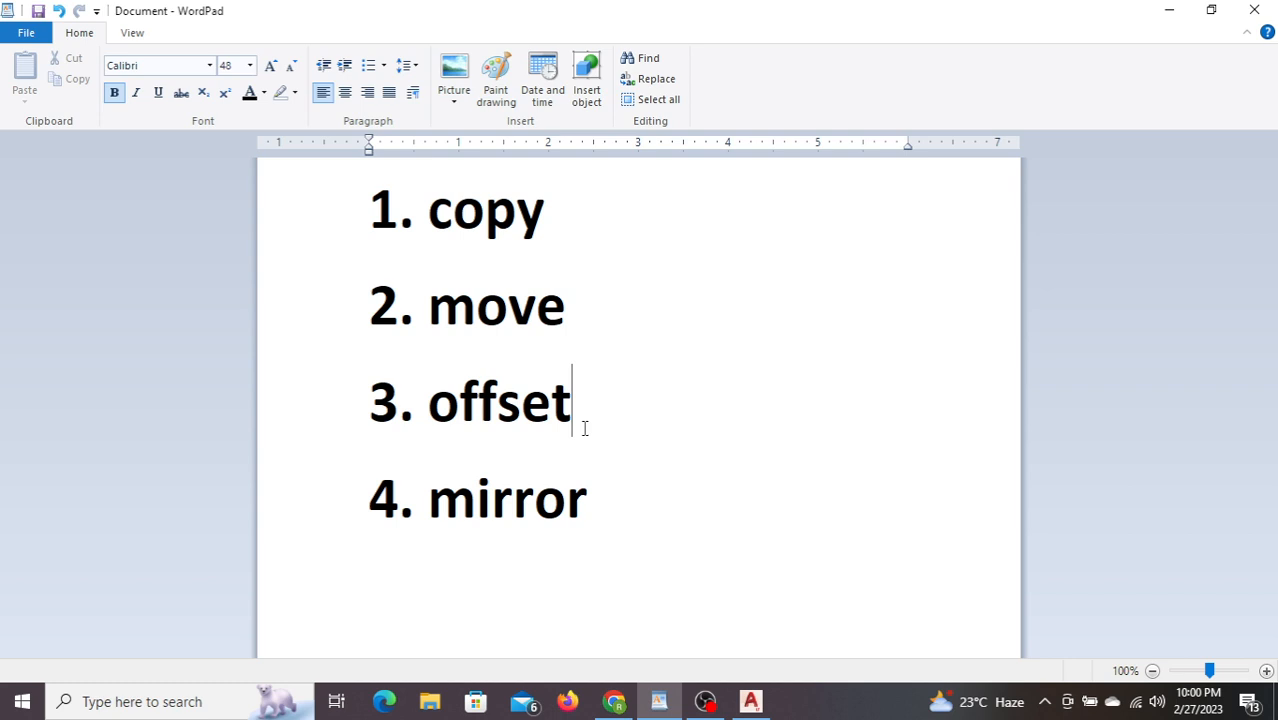
- Switch to AutoCAD and draw a freehand-sized circle left of the middle of the empty drawing
{"action": "left_click", "coordinate": [1169, 10]}
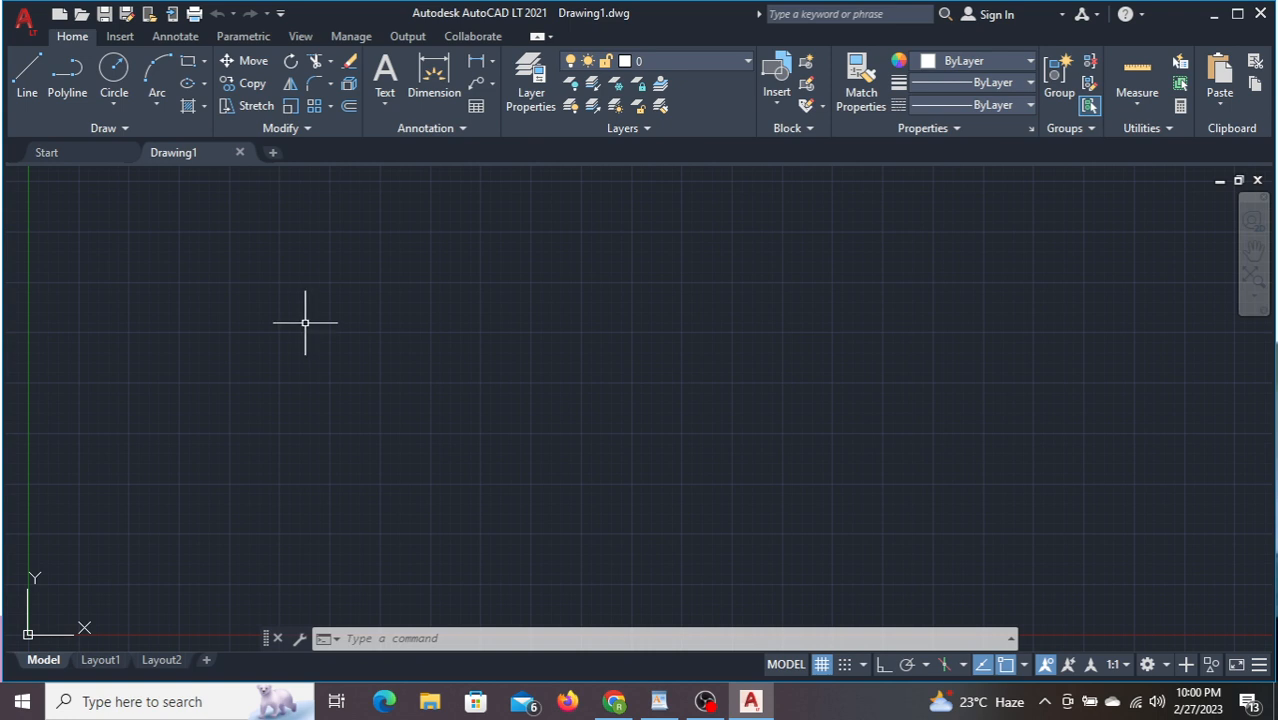
{"action": "type", "text": "c"}
{"action": "key", "text": "Return"}
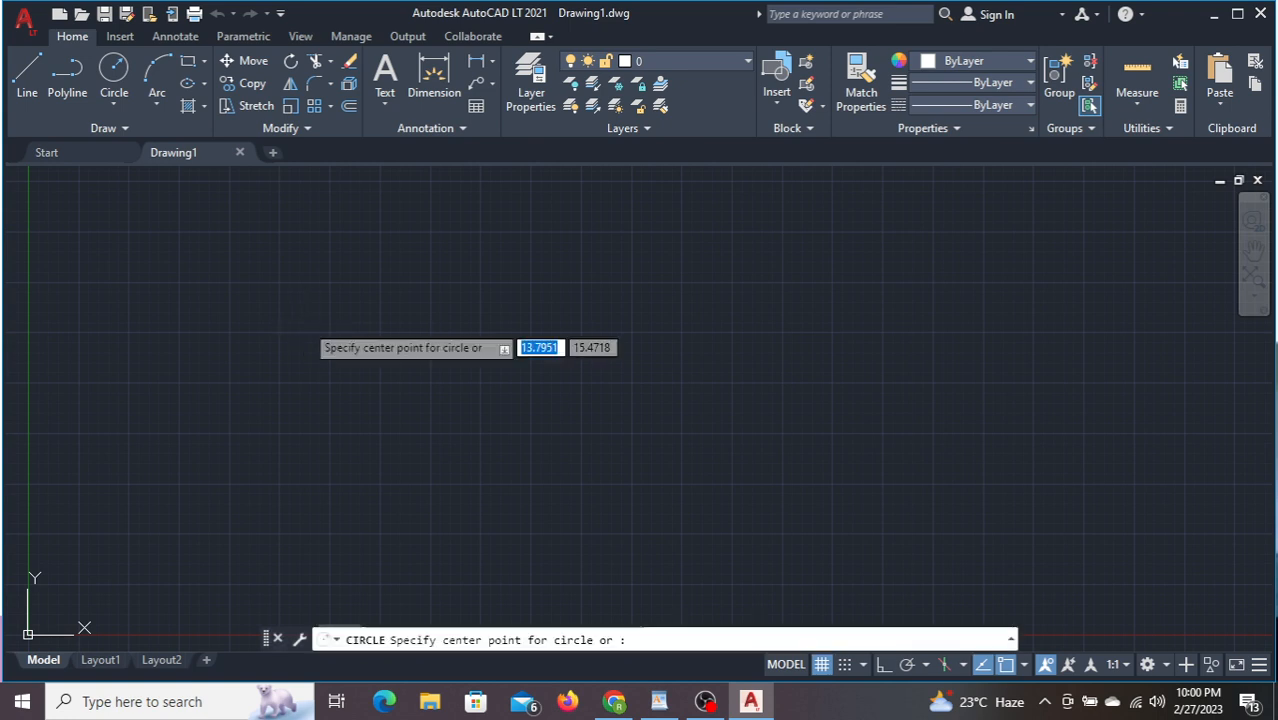
{"action": "left_click", "coordinate": [437, 444]}
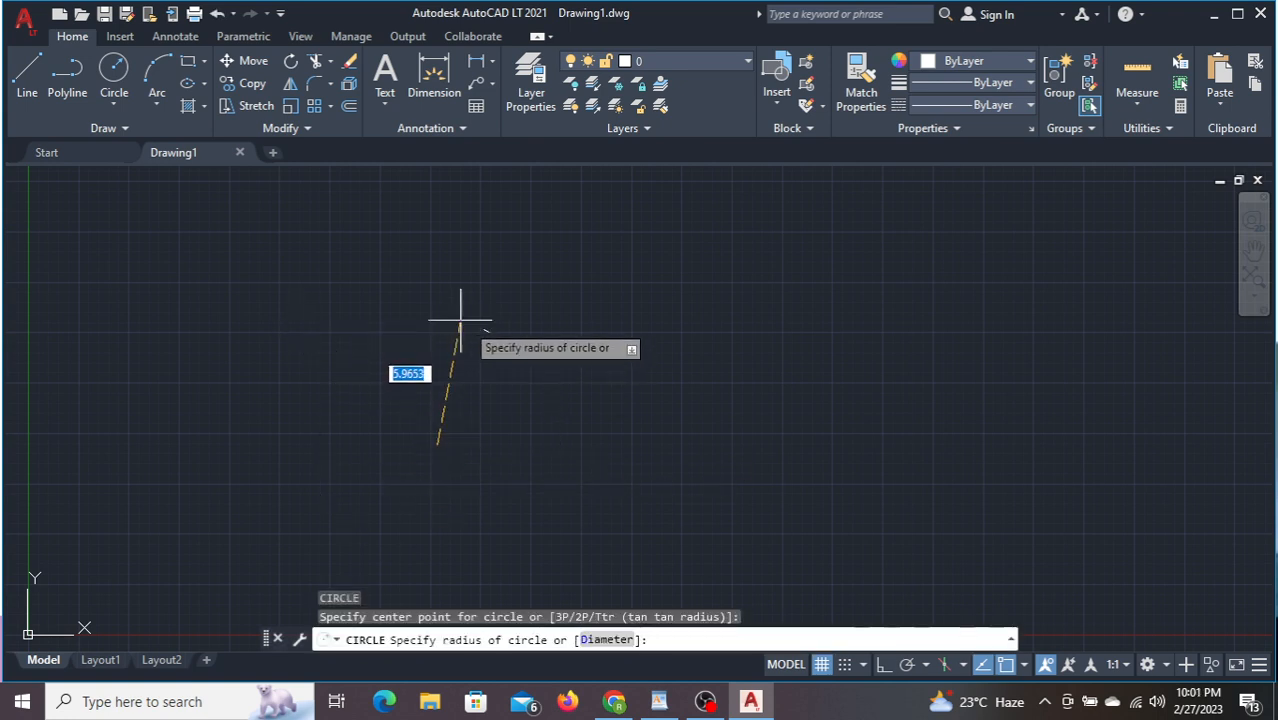
{"action": "left_click", "coordinate": [437, 366]}
- Copy the circle to the clipboard and paste one duplicate to its right, slightly higher than the original
{"action": "left_click", "coordinate": [605, 561]}
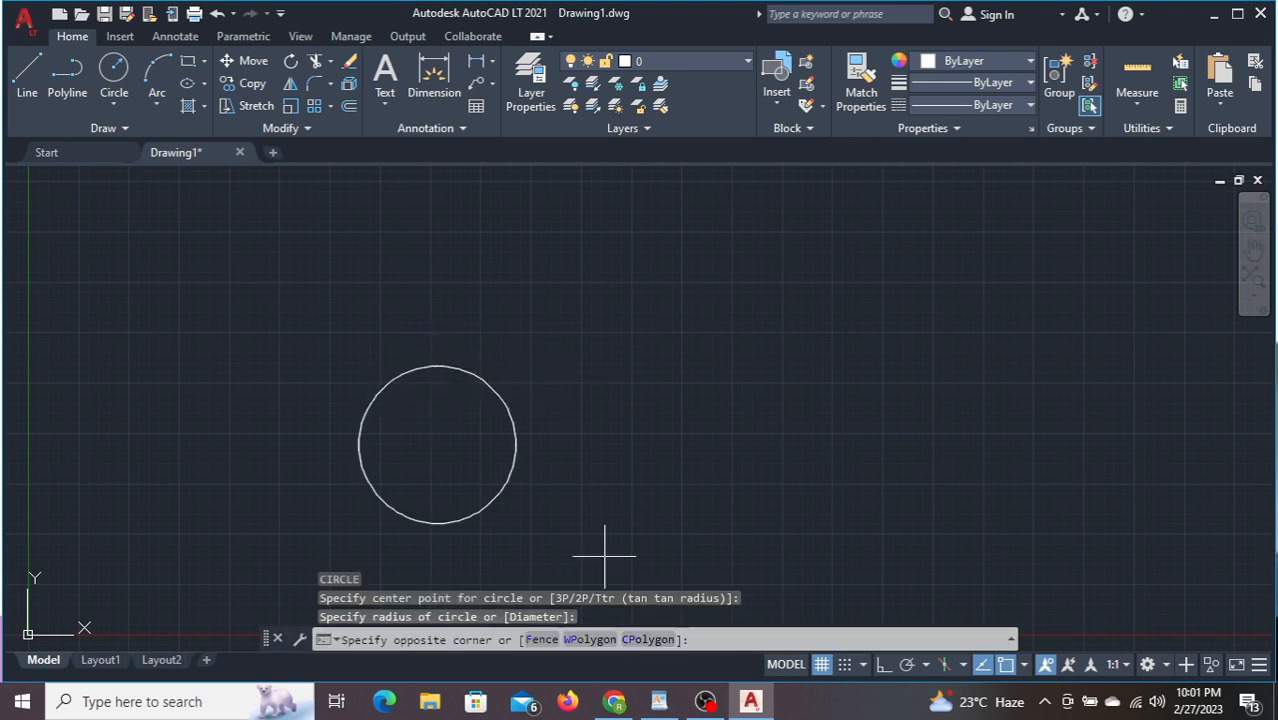
{"action": "left_click", "coordinate": [421, 328]}
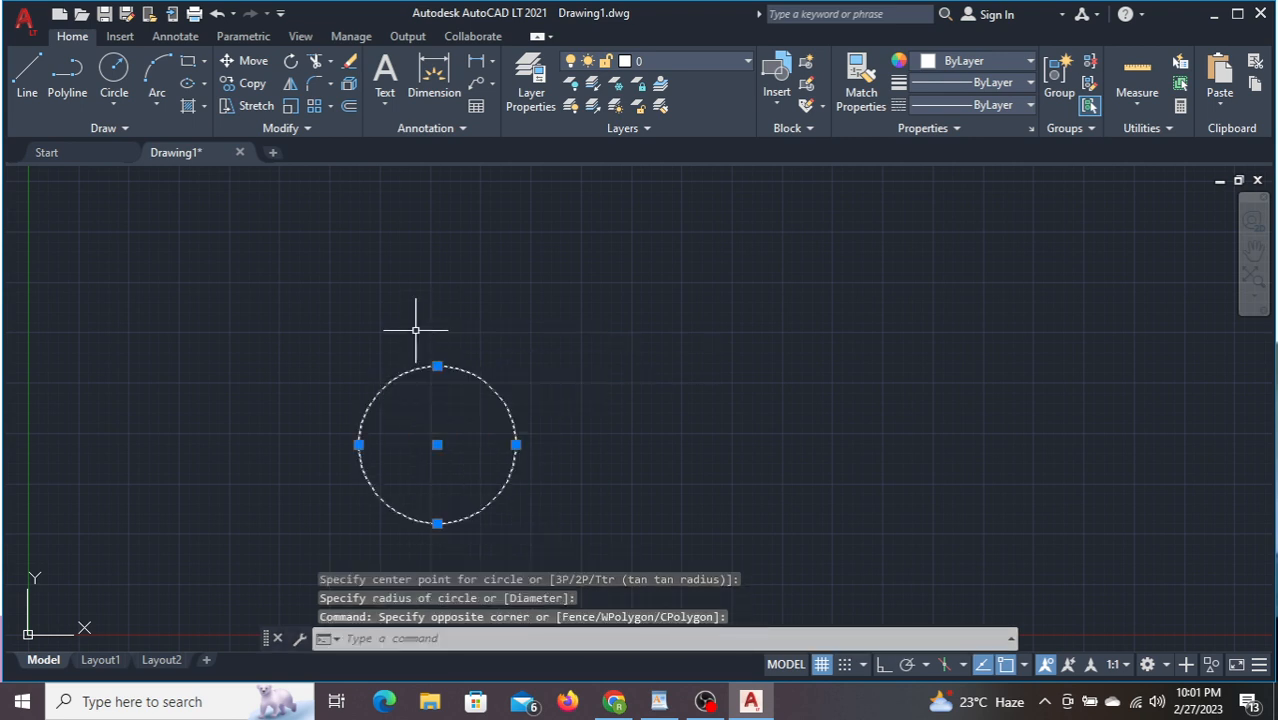
{"action": "key", "text": "ctrl+c"}
{"action": "key", "text": "ctrl+v"}
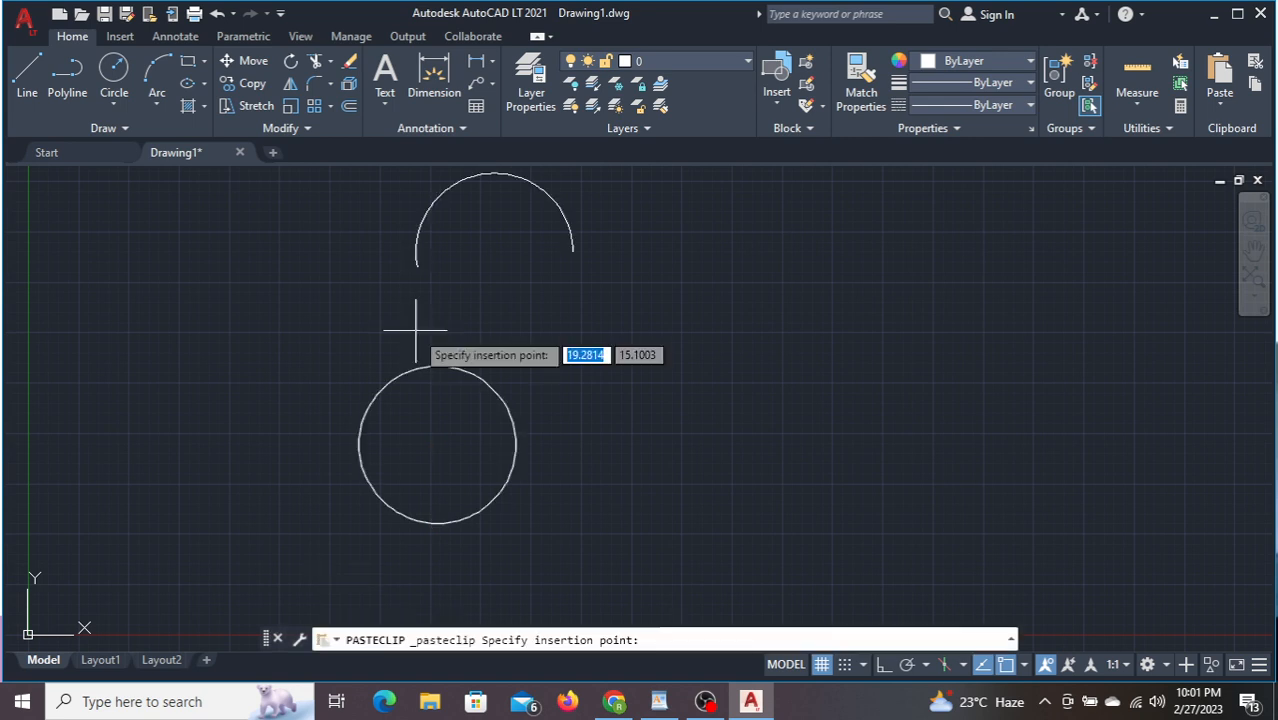
{"action": "left_click", "coordinate": [772, 468]}
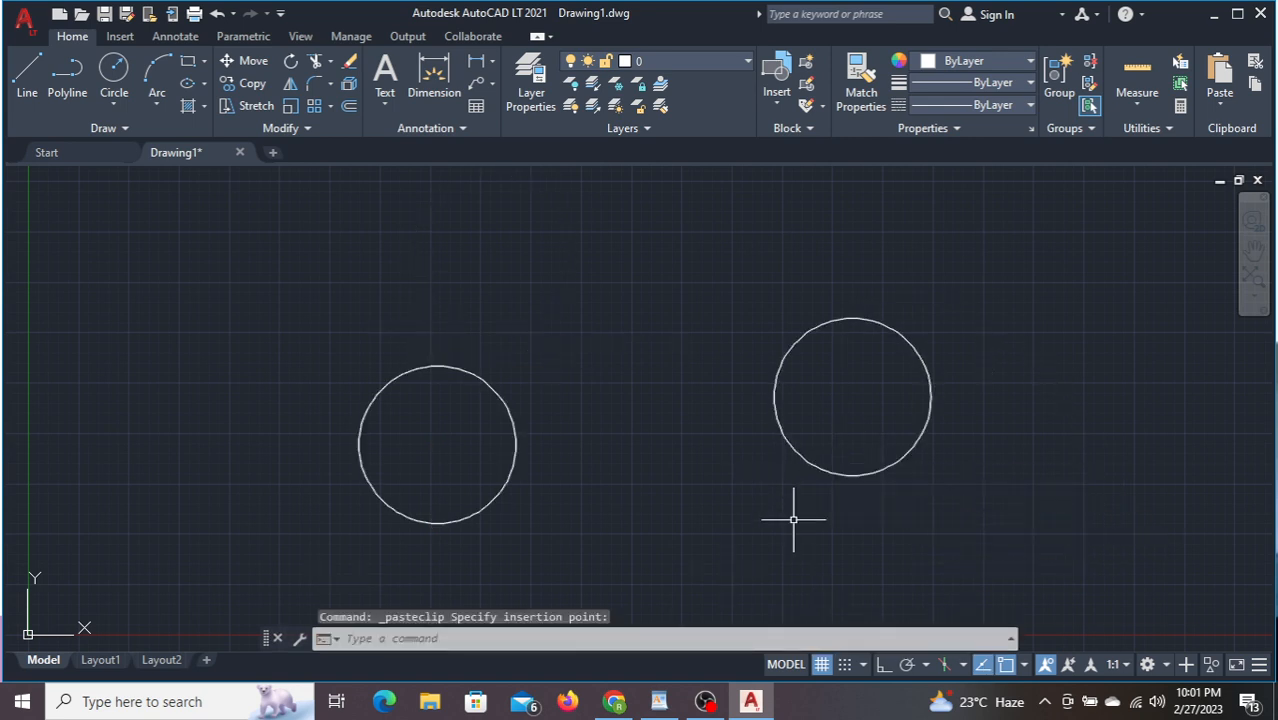
- Copy the original circle by its centre point onto the pasted circle's right quadrant, with Ortho off for the placement
{"action": "key", "text": "F8"}
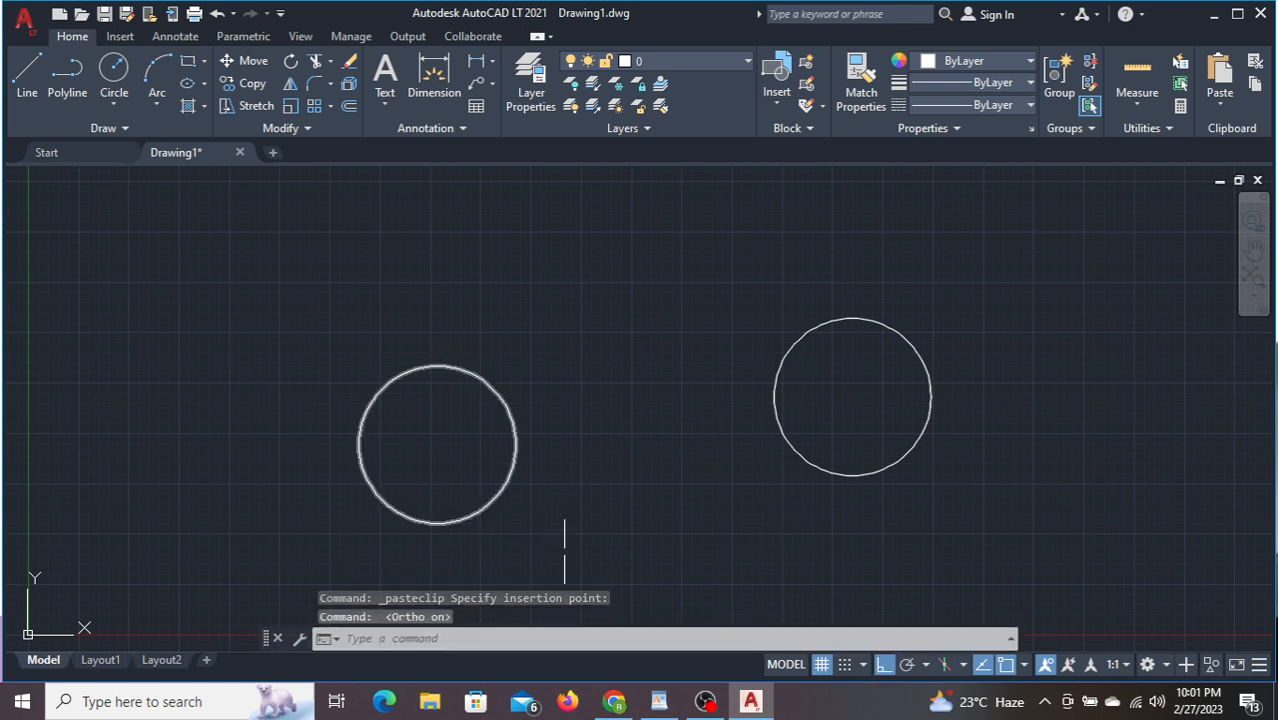
{"action": "left_click", "coordinate": [568, 548]}
{"action": "left_click", "coordinate": [401, 434]}
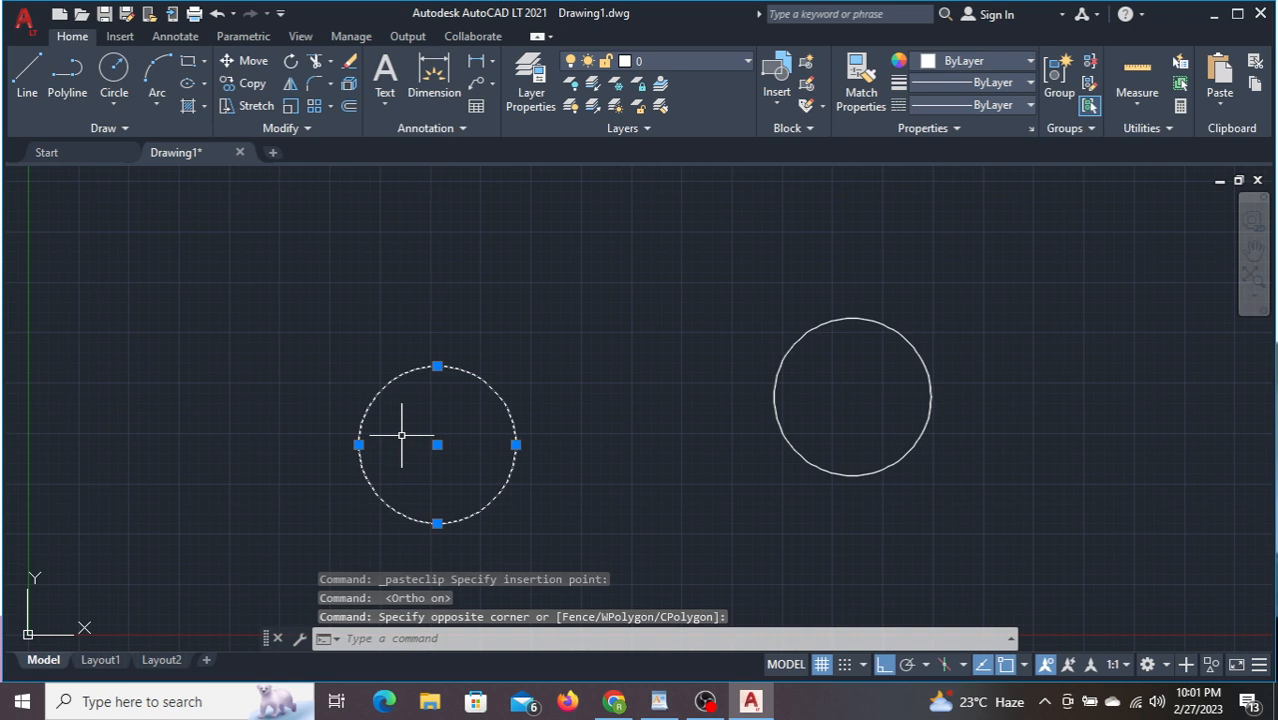
{"action": "type", "text": "co"}
{"action": "key", "text": "Return"}
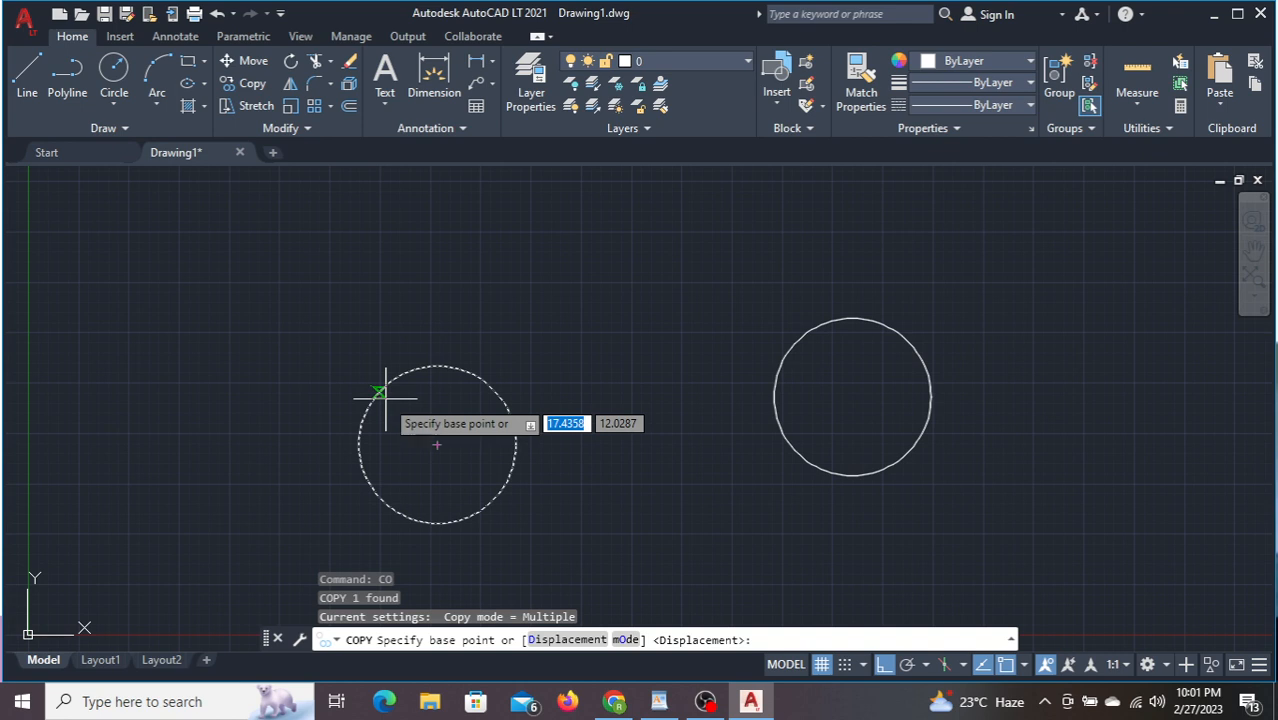
{"action": "left_click", "coordinate": [437, 444]}
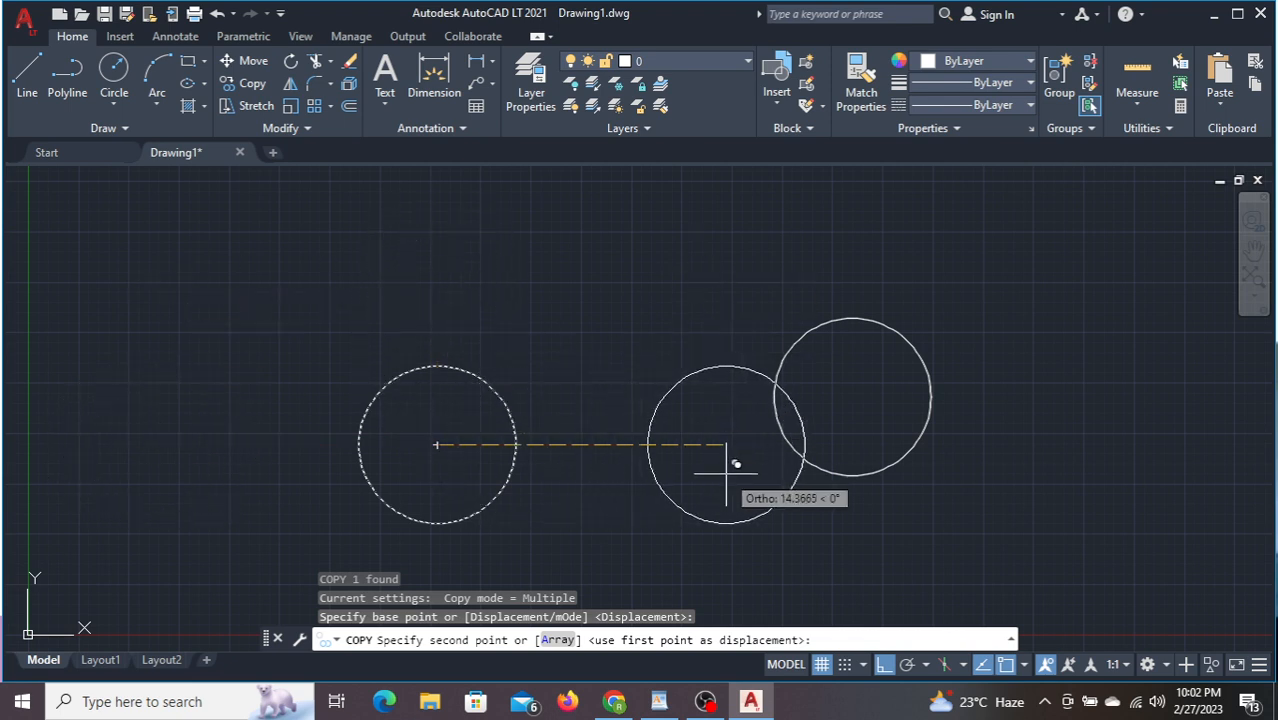
{"action": "key", "text": "F8"}
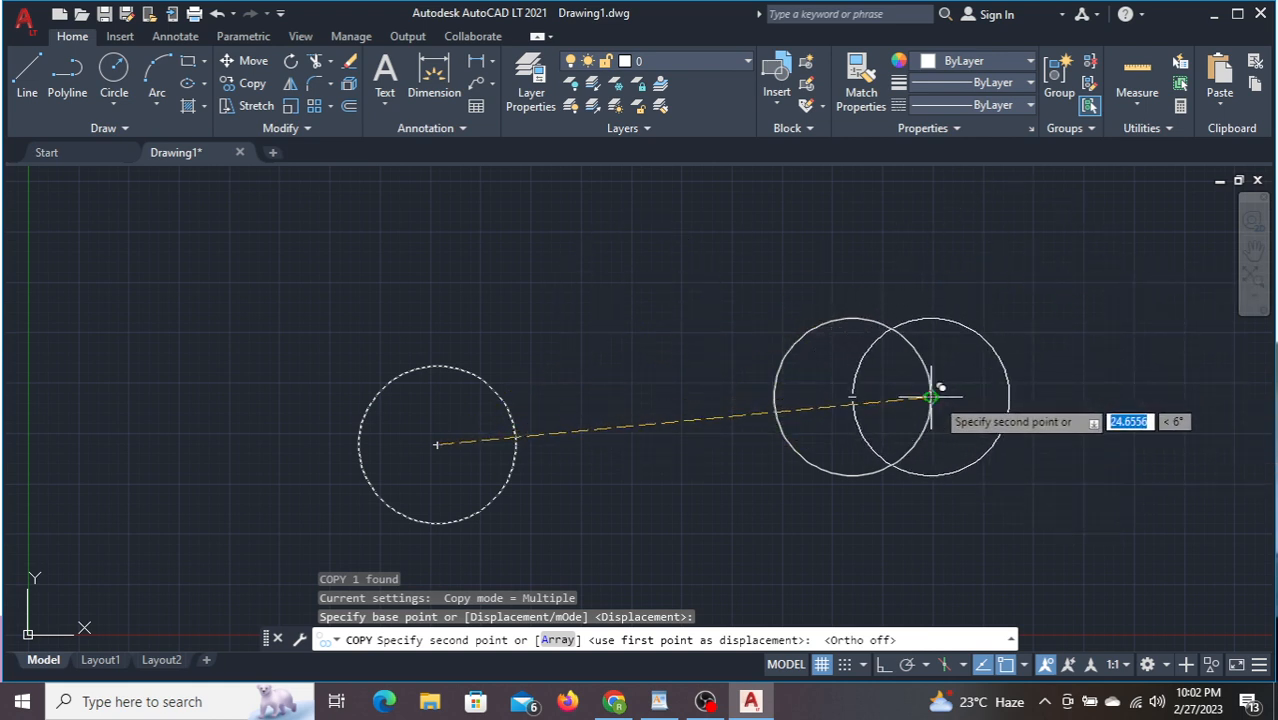
{"action": "left_click", "coordinate": [930, 397]}
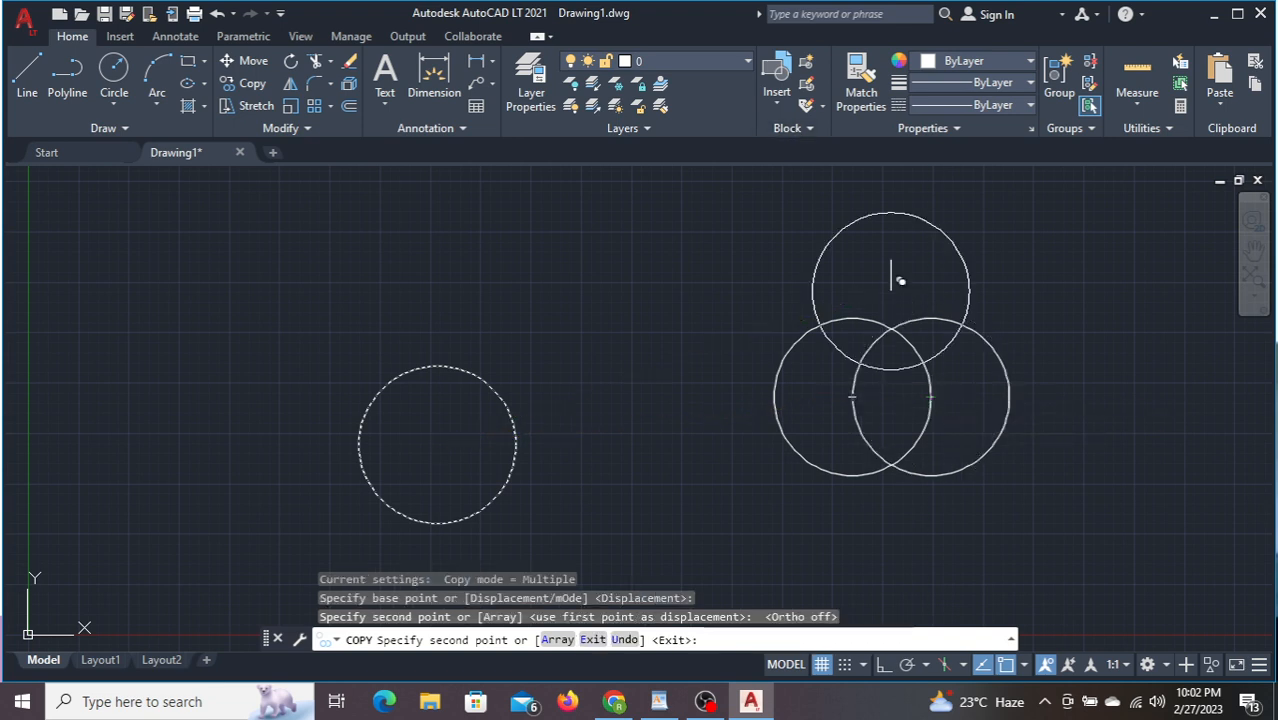
- Place three more copies centred on the pasted circle's left, top and bottom quadrants, then end the Copy command
{"action": "left_click", "coordinate": [774, 396]}
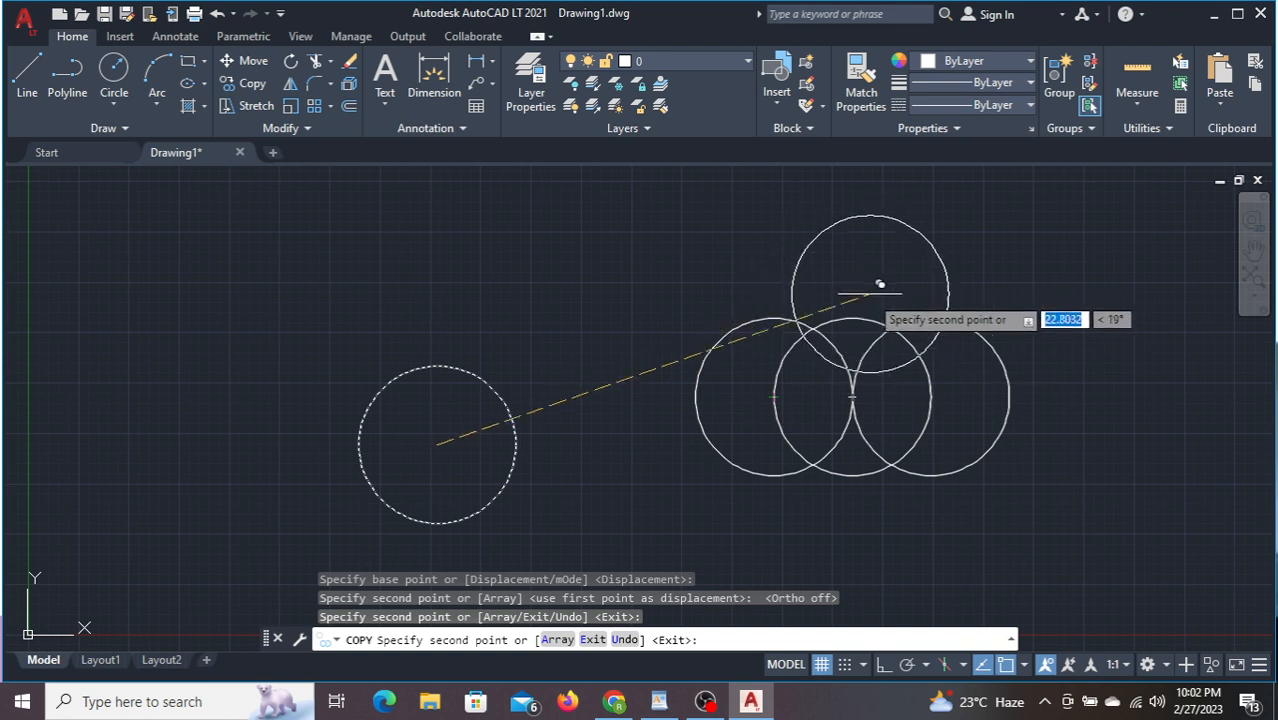
{"action": "left_click", "coordinate": [852, 318]}
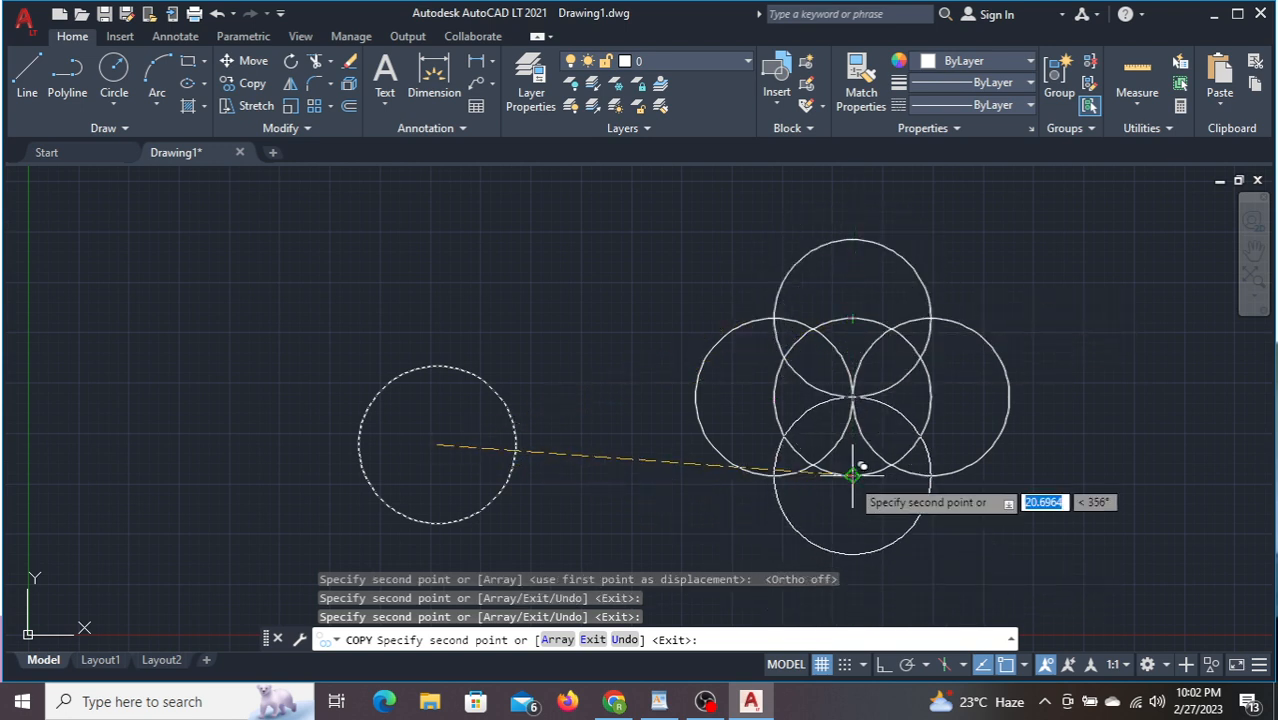
{"action": "left_click", "coordinate": [852, 475]}
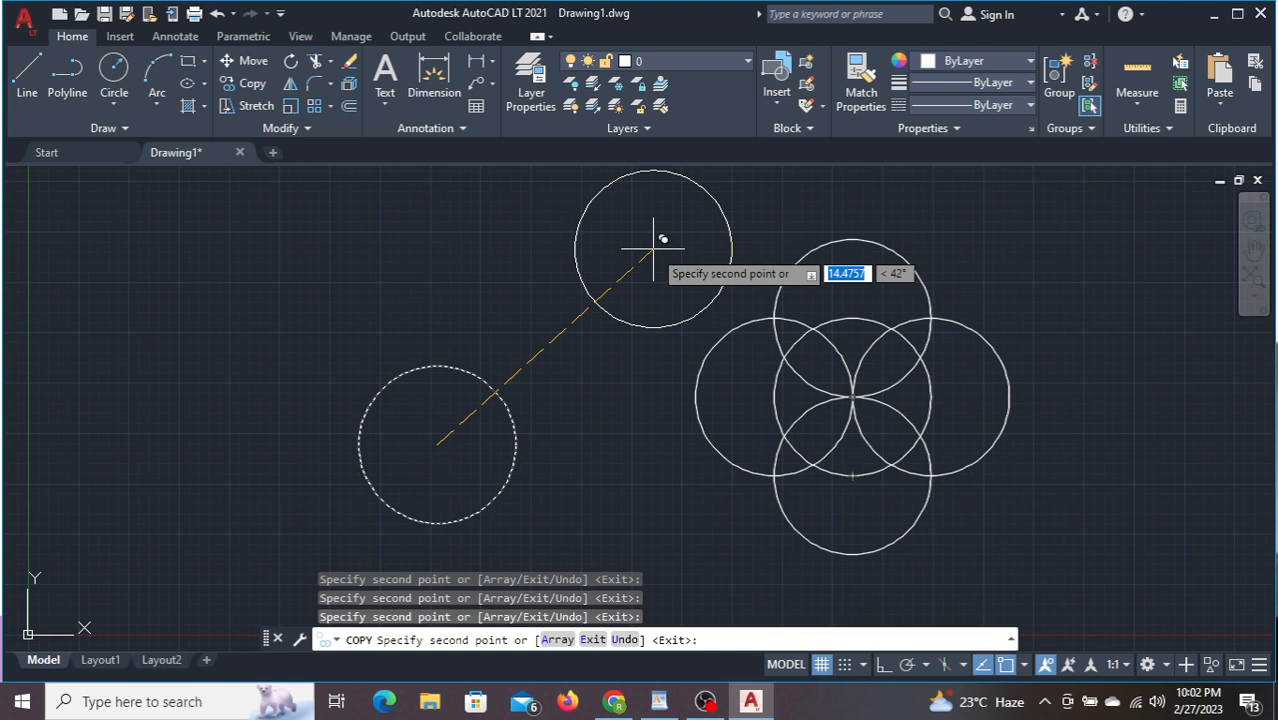
{"action": "key", "text": "Escape"}
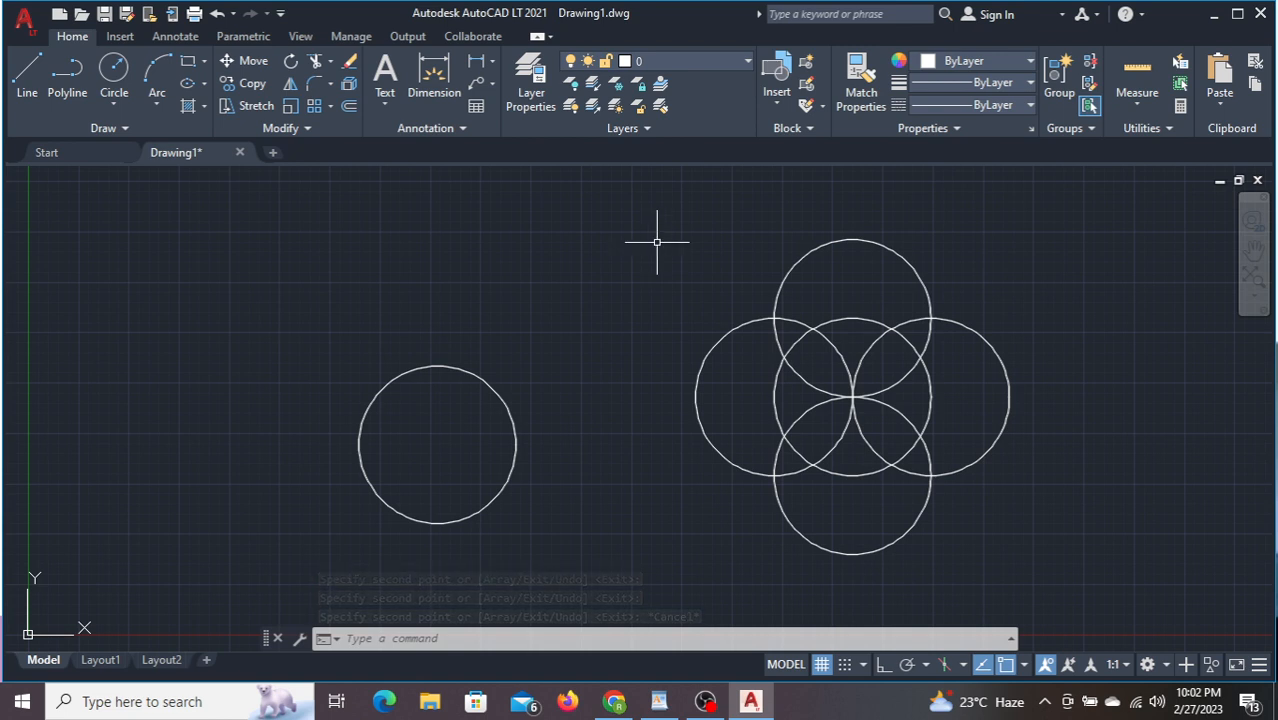
{"action": "key", "text": "Escape"}
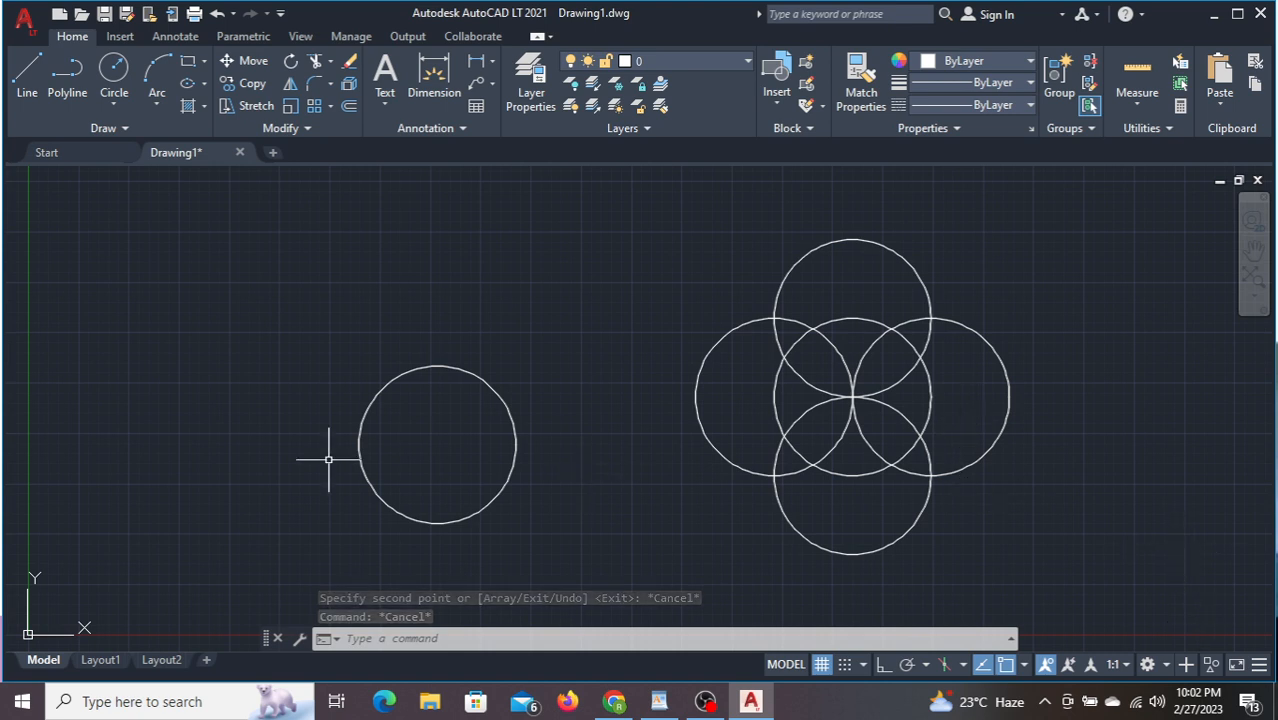
- Copy the original circle to the clipboard and paste two side-by-side overlapping duplicates above and to the left of it
{"action": "left_click", "coordinate": [516, 566]}
{"action": "left_click", "coordinate": [211, 271]}
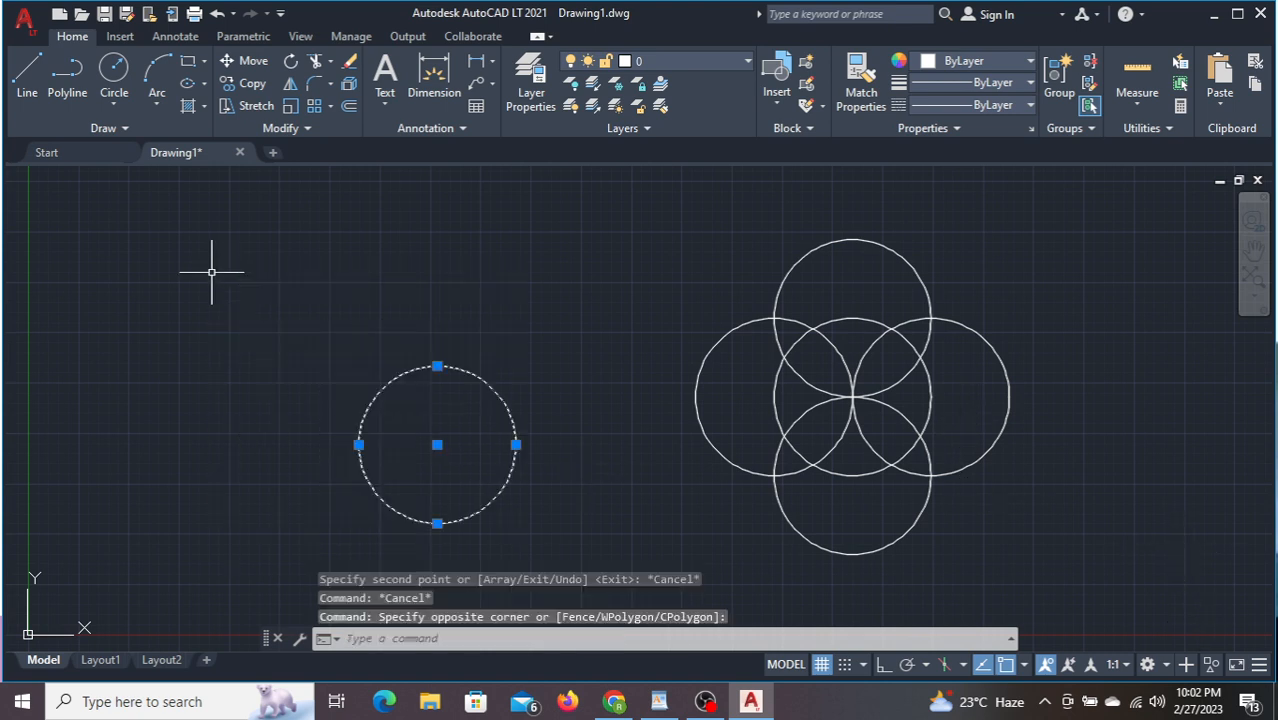
{"action": "key", "text": "ctrl+c"}
{"action": "key", "text": "ctrl+v"}
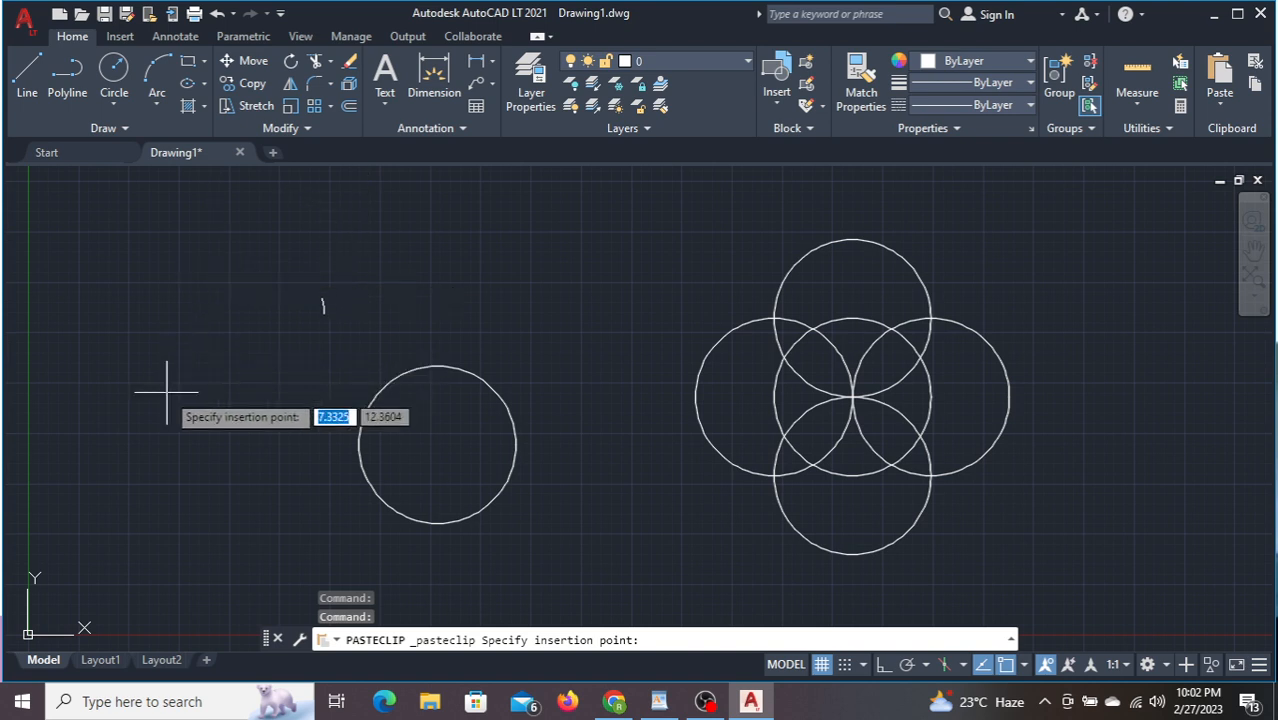
{"action": "left_click", "coordinate": [135, 380]}
{"action": "key", "text": "ctrl+v"}
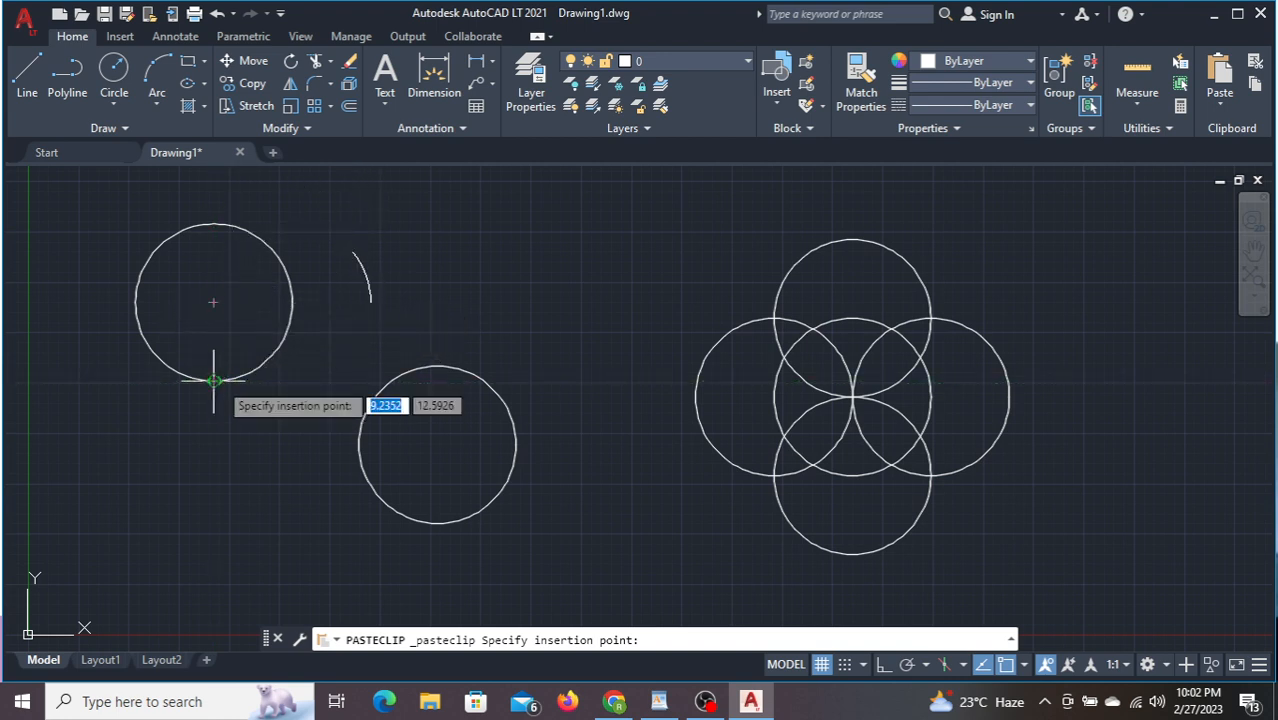
{"action": "left_click", "coordinate": [217, 381]}
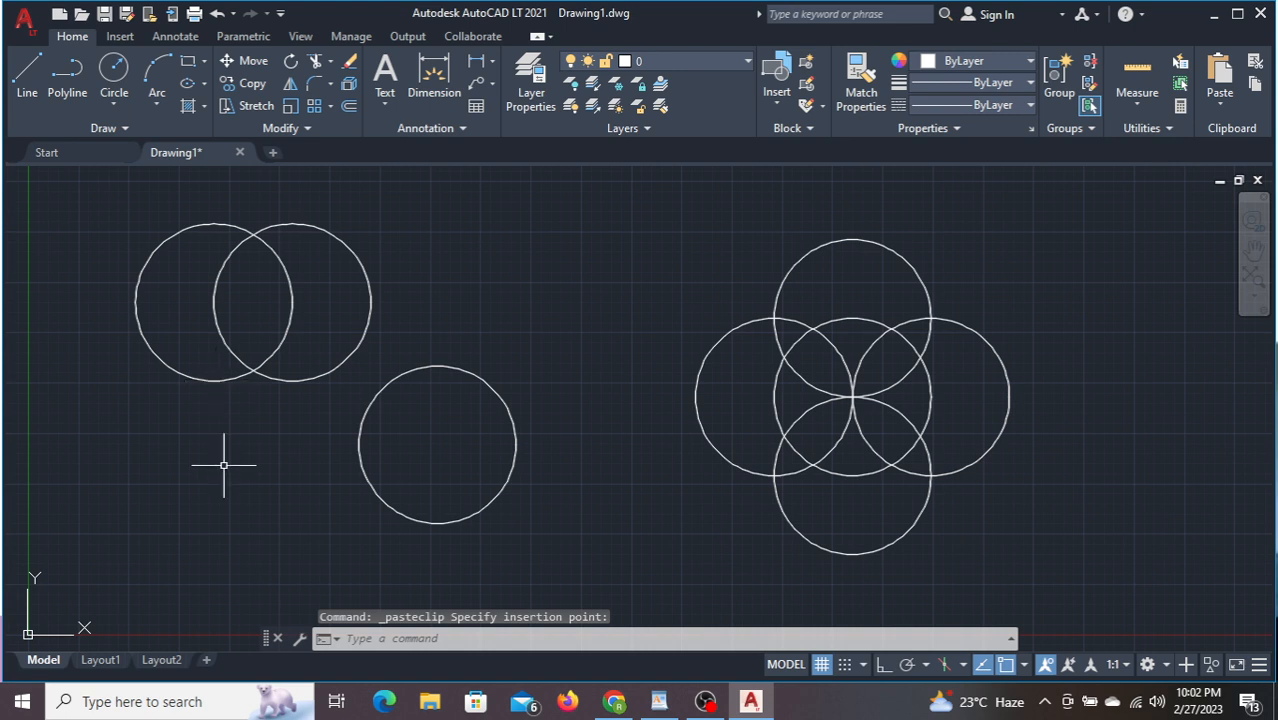
{"action": "key", "text": "ctrl+v"}
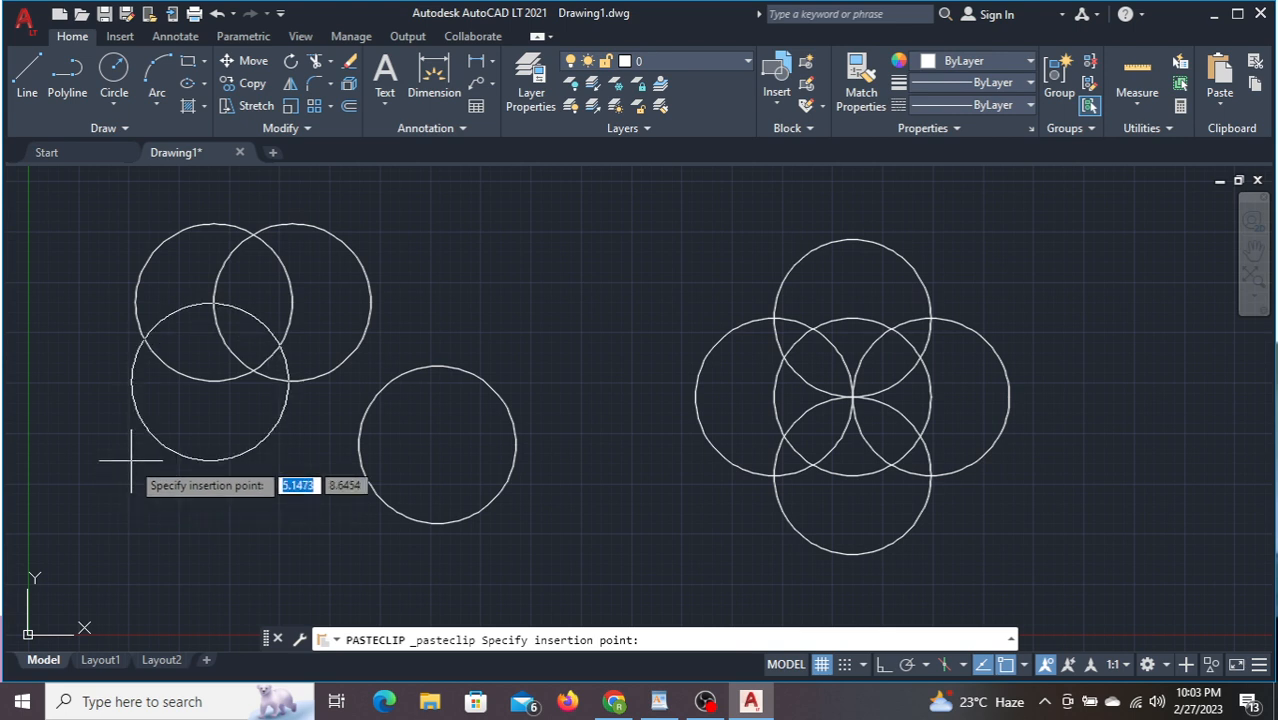
{"action": "key", "text": "Escape"}
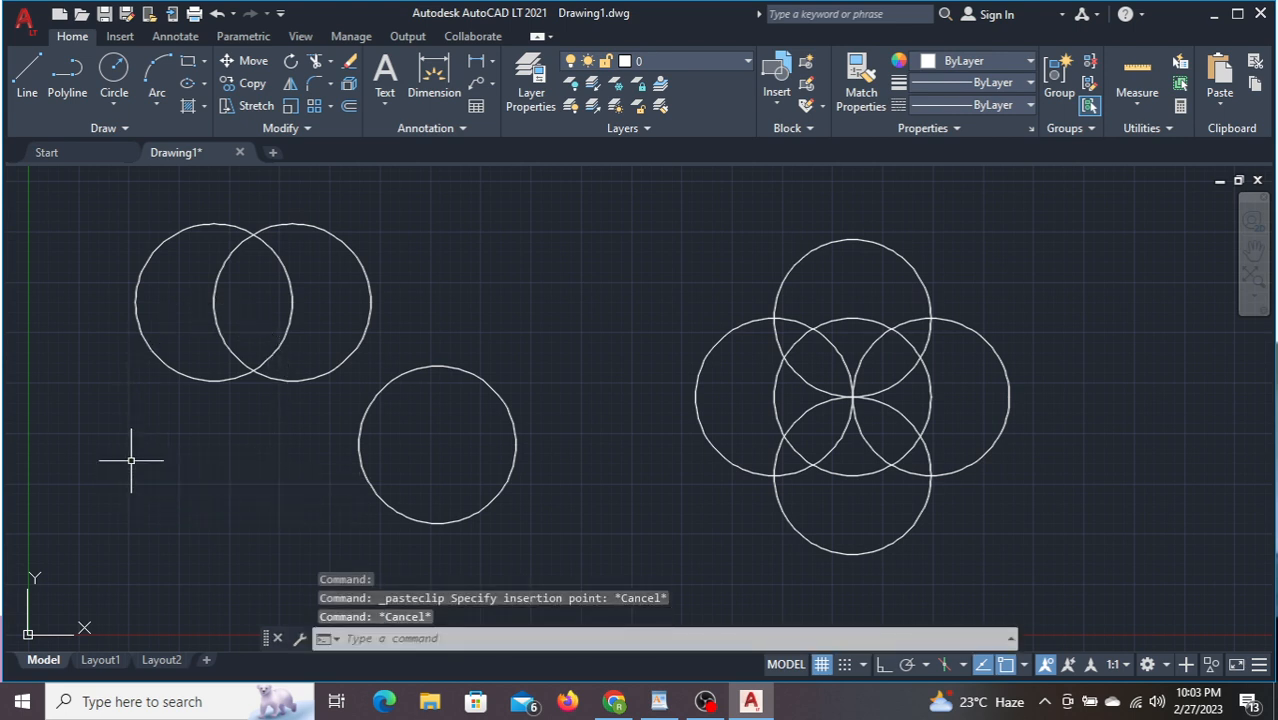
{"action": "key", "text": "ctrl+z"}
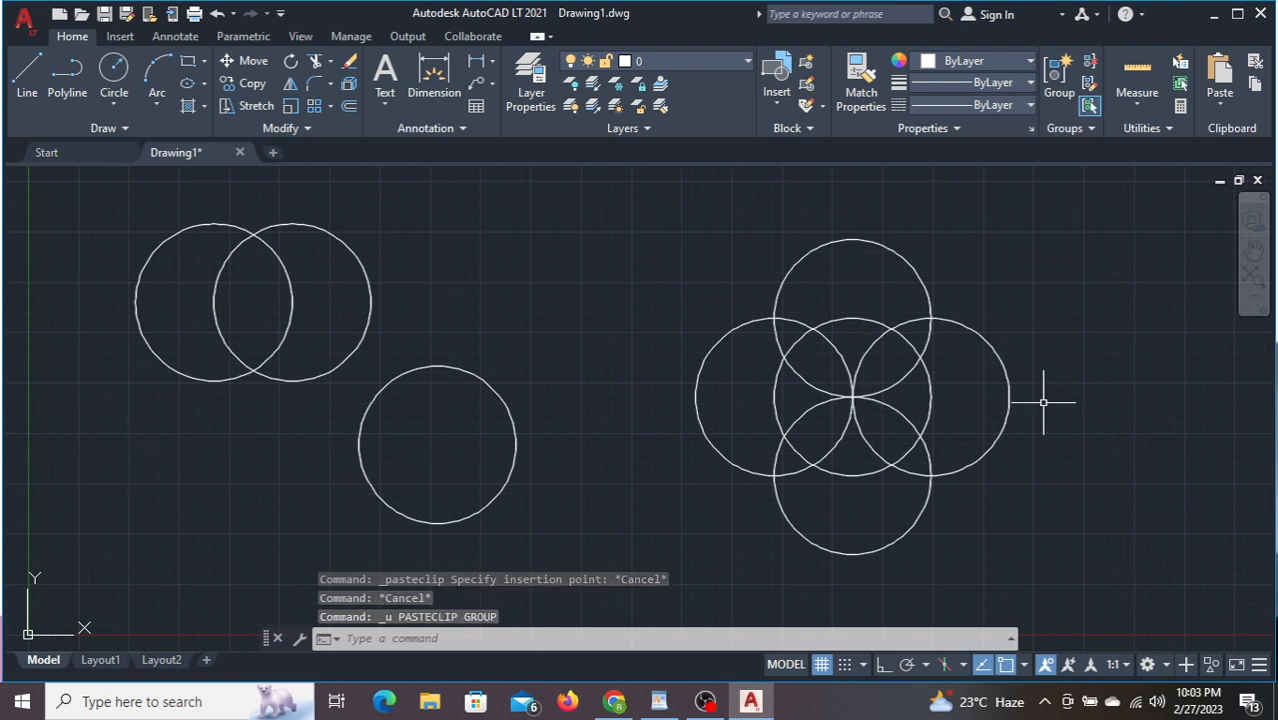
{"action": "key", "text": "Escape"}
- Trim away the outer arcs of the four circles surrounding the central circle in the overlapping pattern
{"action": "type", "text": "tr"}
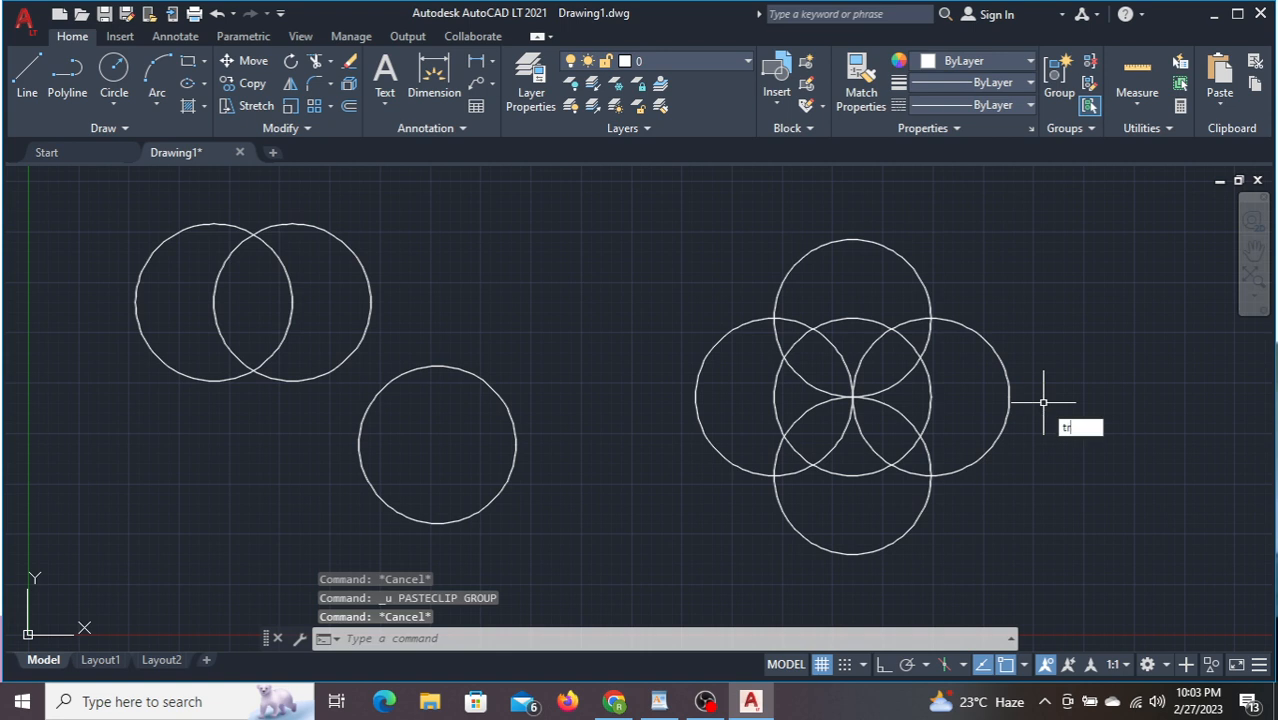
{"action": "key", "text": "Return"}
{"action": "type", "text": "tr"}
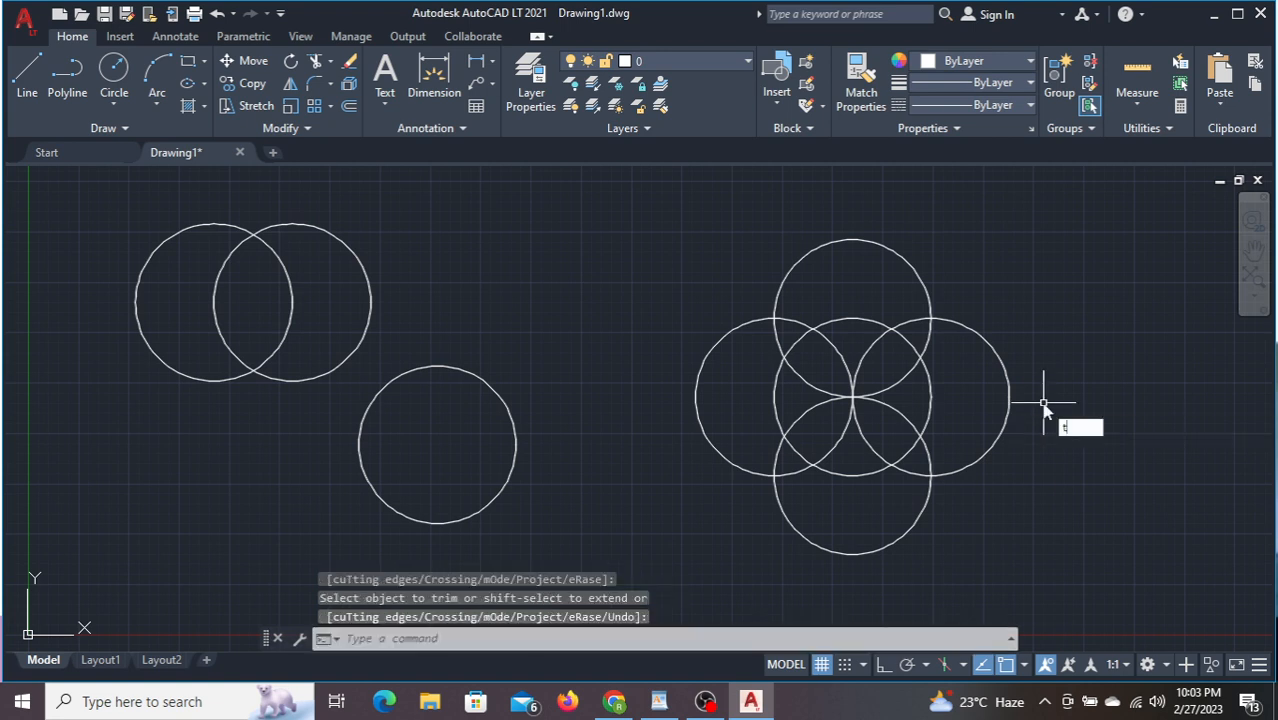
{"action": "key", "text": "Return"}
{"action": "key", "text": "Return"}
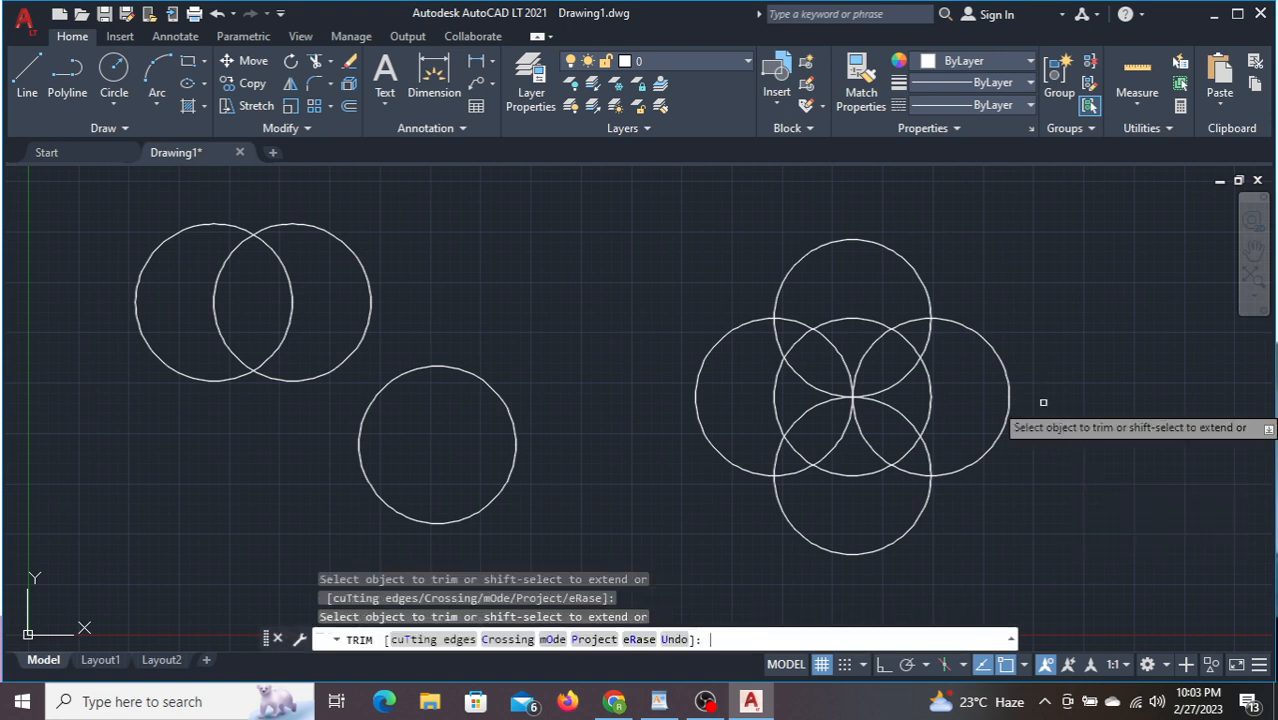
{"action": "left_click", "coordinate": [781, 285]}
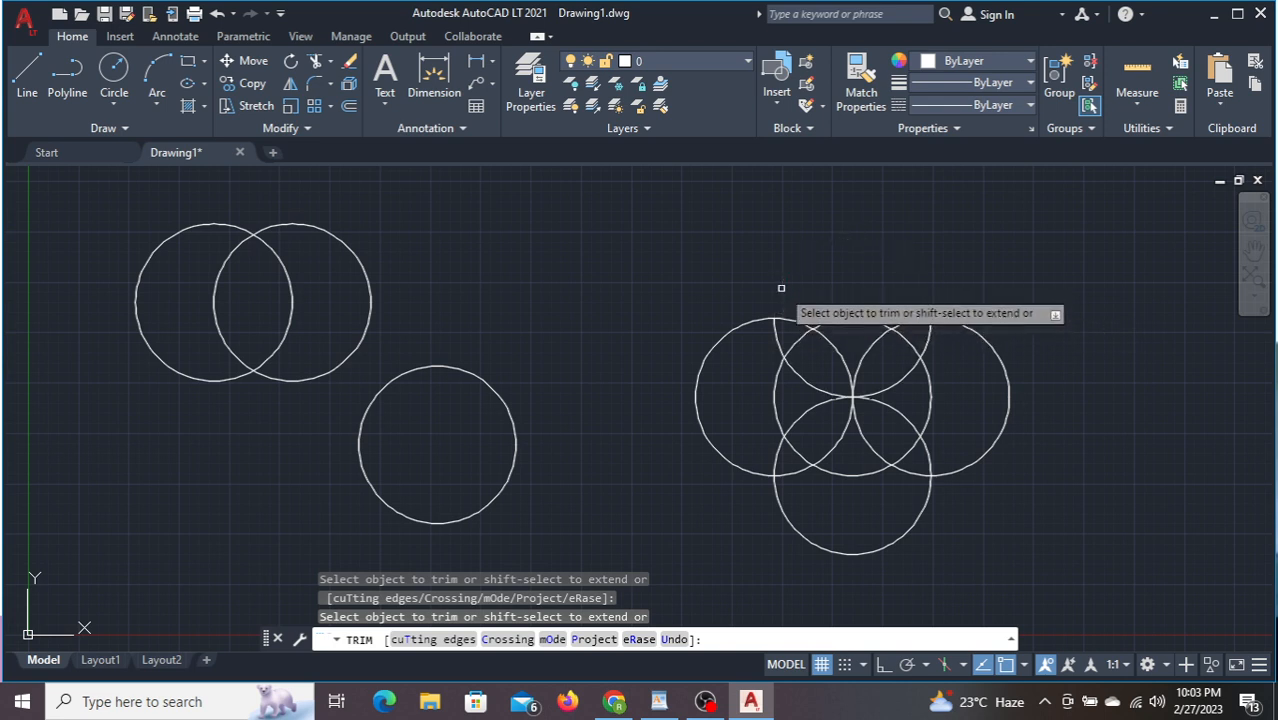
{"action": "left_click", "coordinate": [995, 358]}
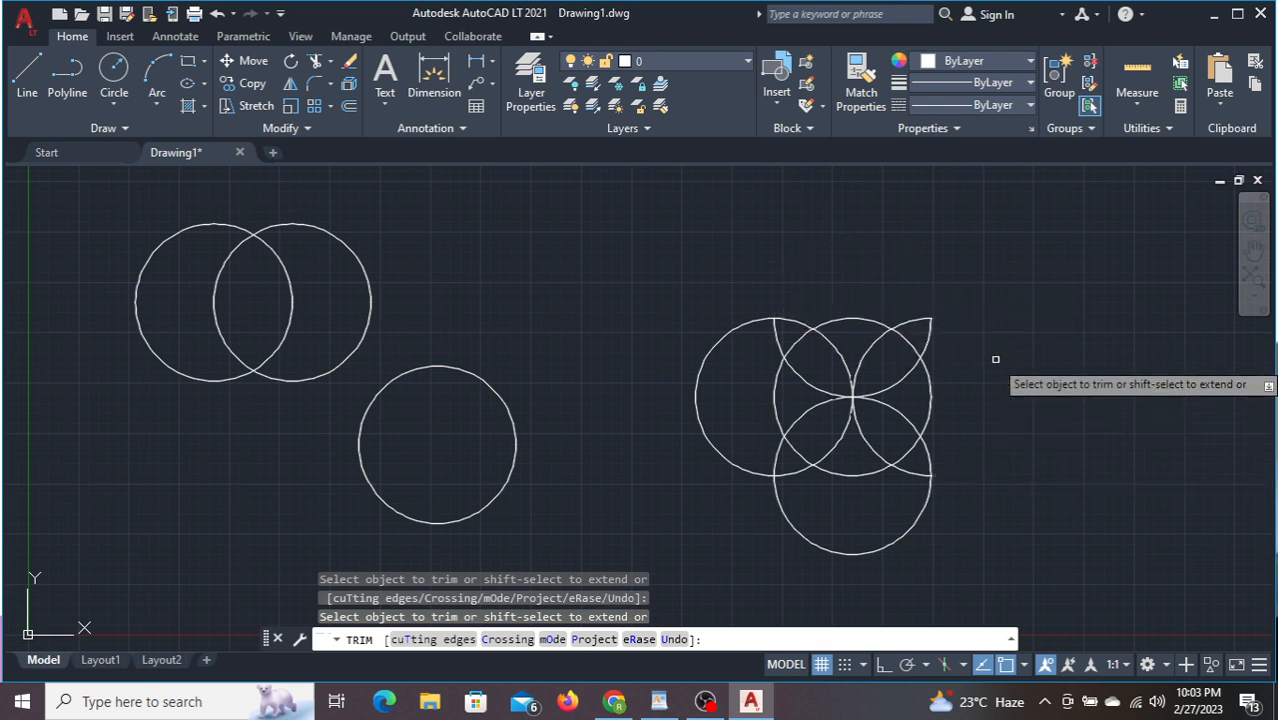
{"action": "left_click", "coordinate": [895, 537]}
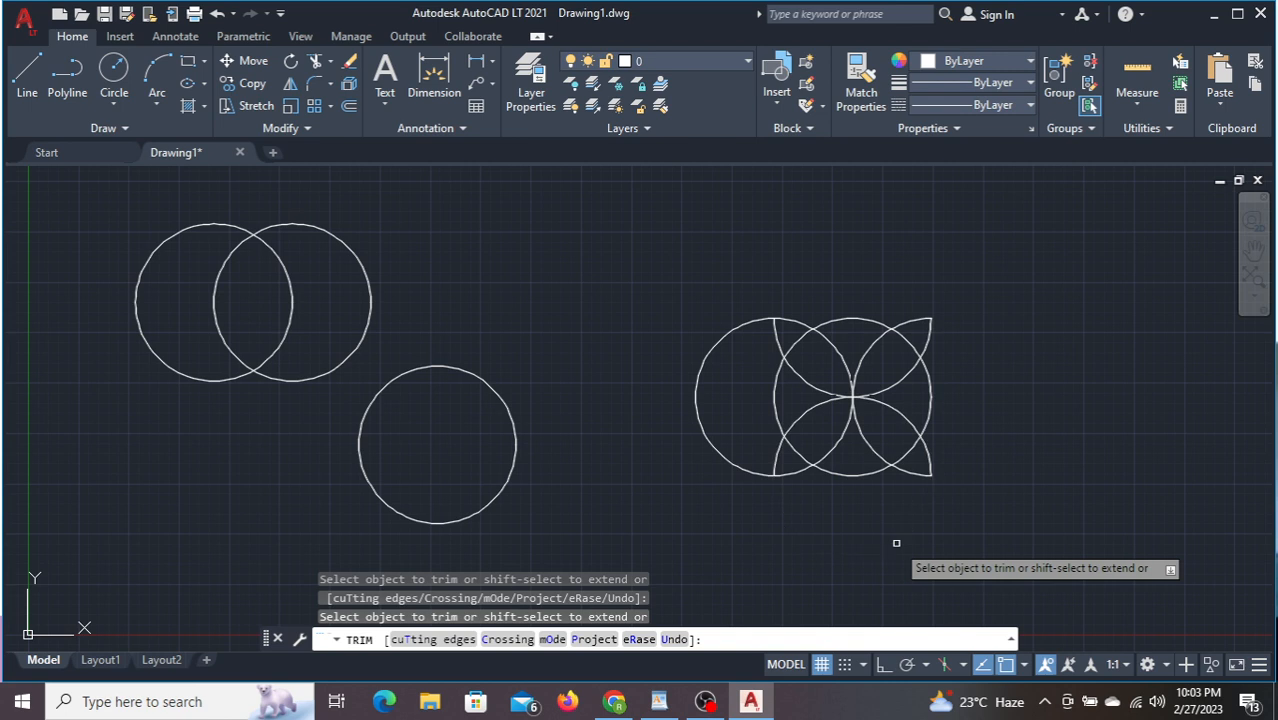
{"action": "left_click", "coordinate": [697, 370]}
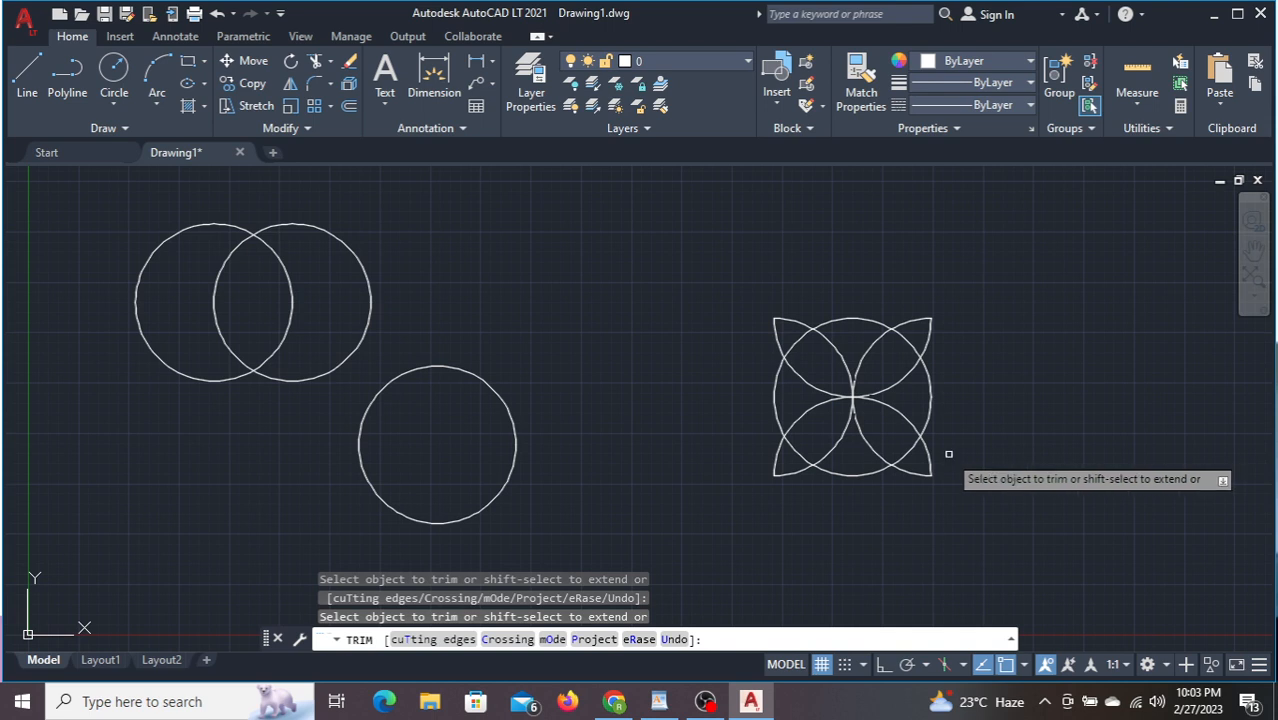
- Trim the central circle's arcs between the four petals
{"action": "left_click", "coordinate": [776, 394]}
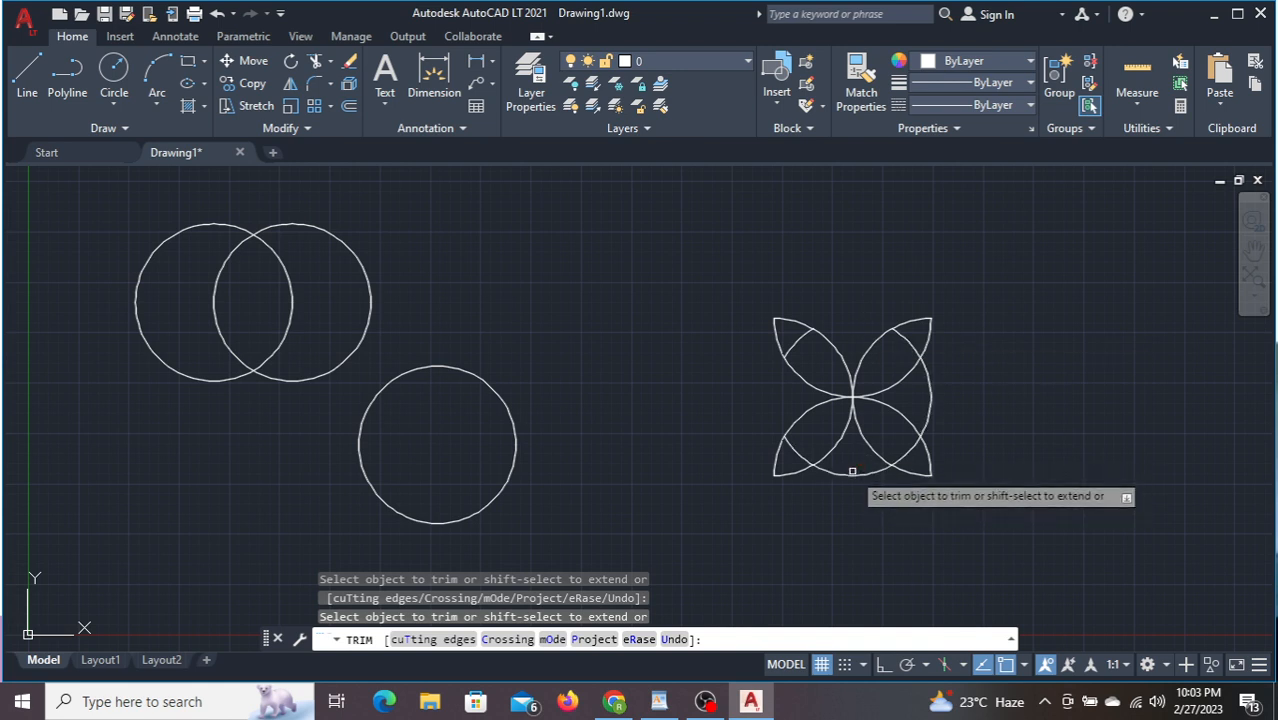
{"action": "left_click_drag", "start_coordinate": [851, 470], "coordinate": [842, 478]}
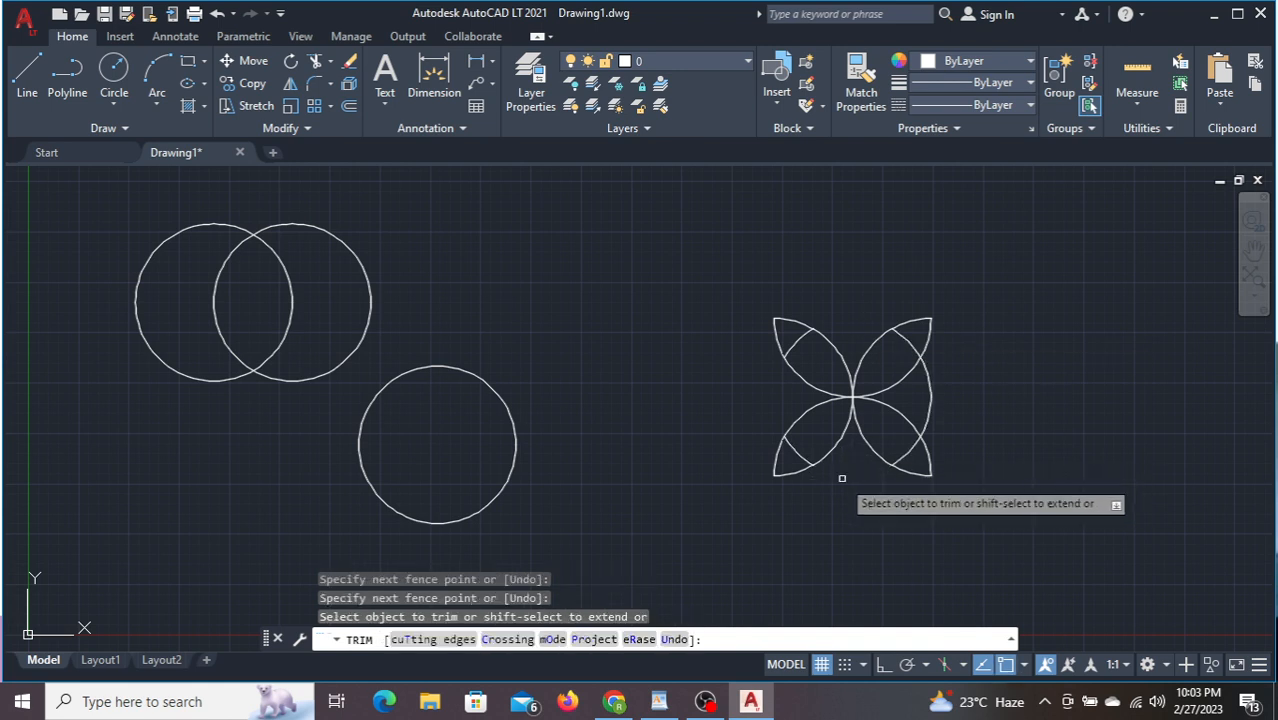
{"action": "left_click", "coordinate": [928, 388]}
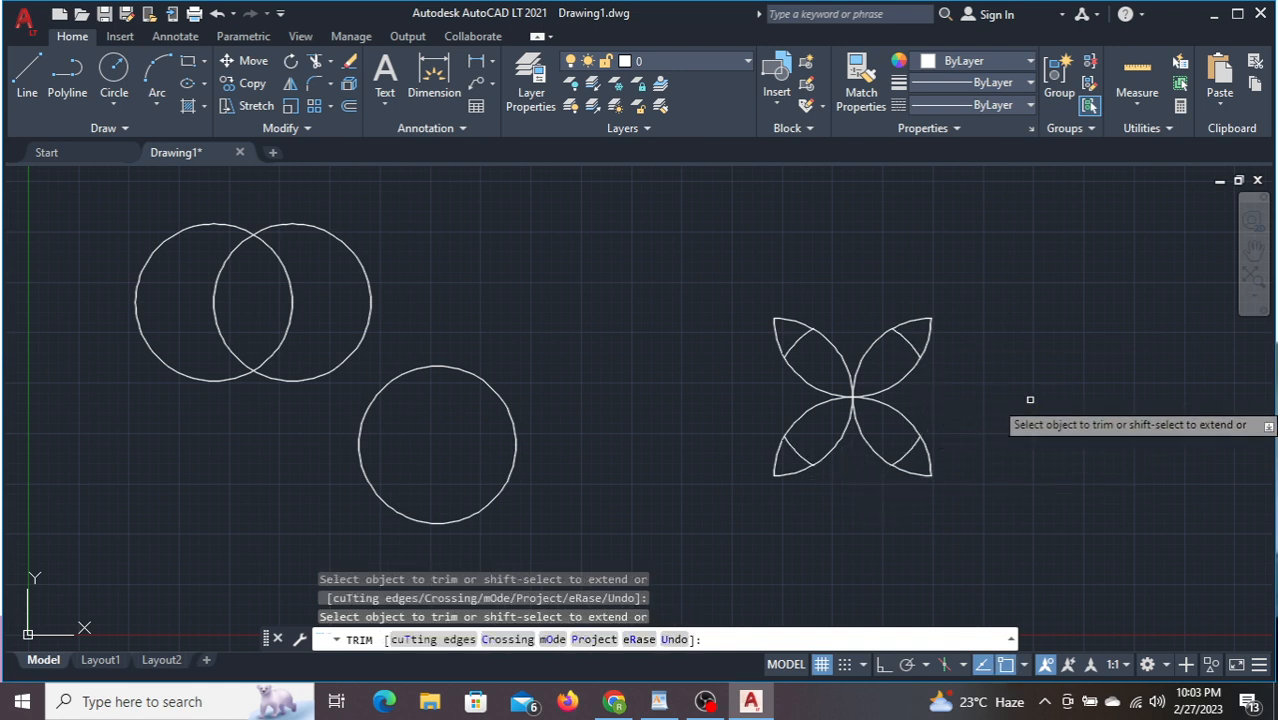
- End trimming, cut the single circle to the clipboard and paste it closer to the four-petal pattern
{"action": "key", "text": "Escape"}
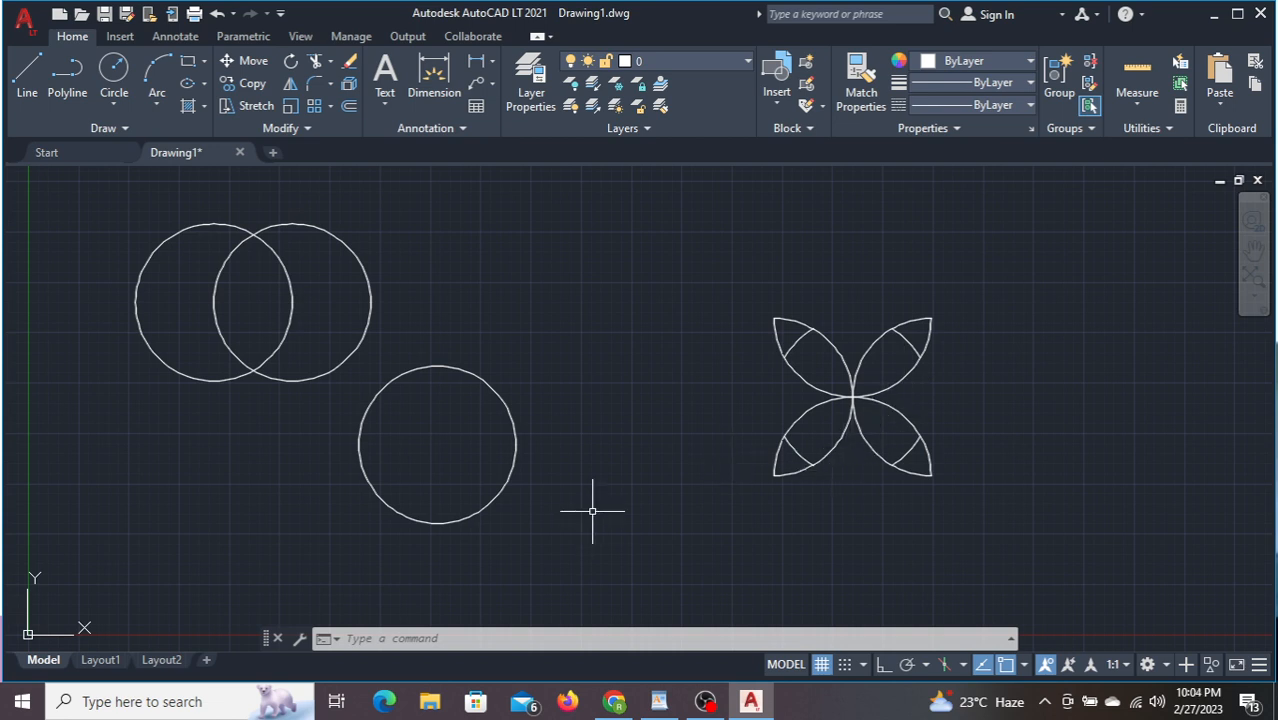
{"action": "left_click", "coordinate": [582, 551]}
{"action": "left_click", "coordinate": [491, 446]}
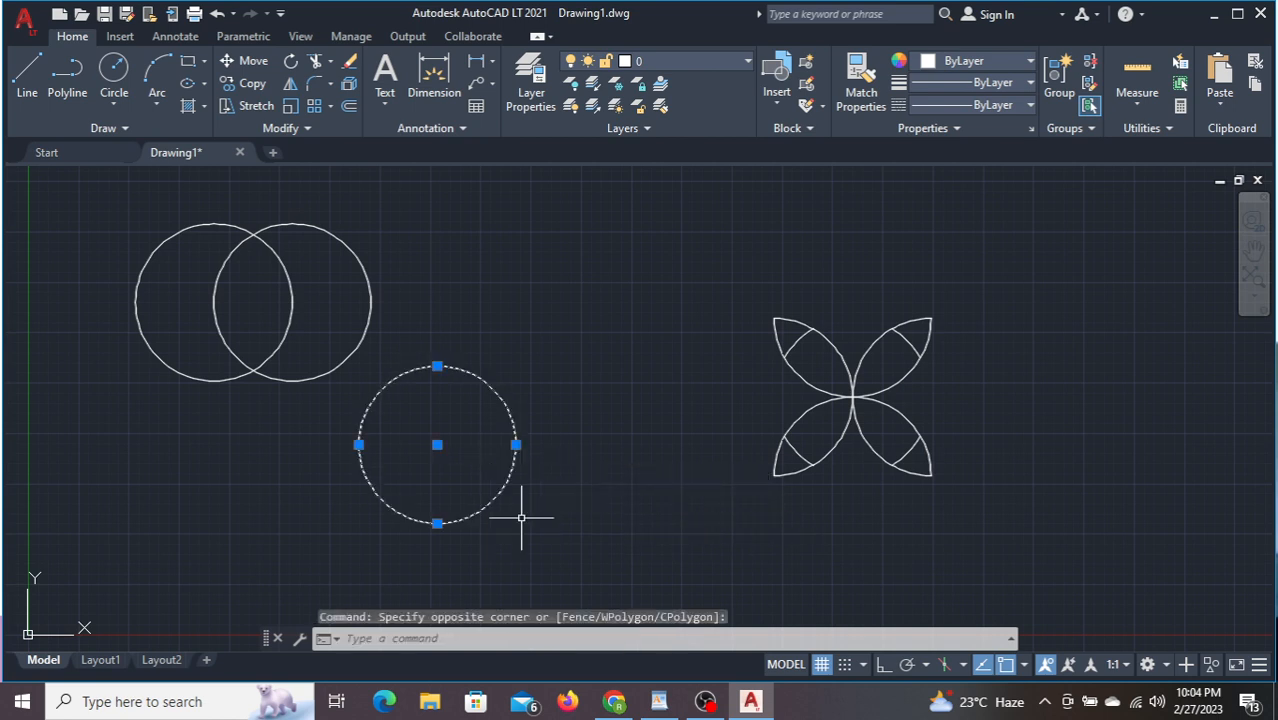
{"action": "key", "text": "ctrl+x"}
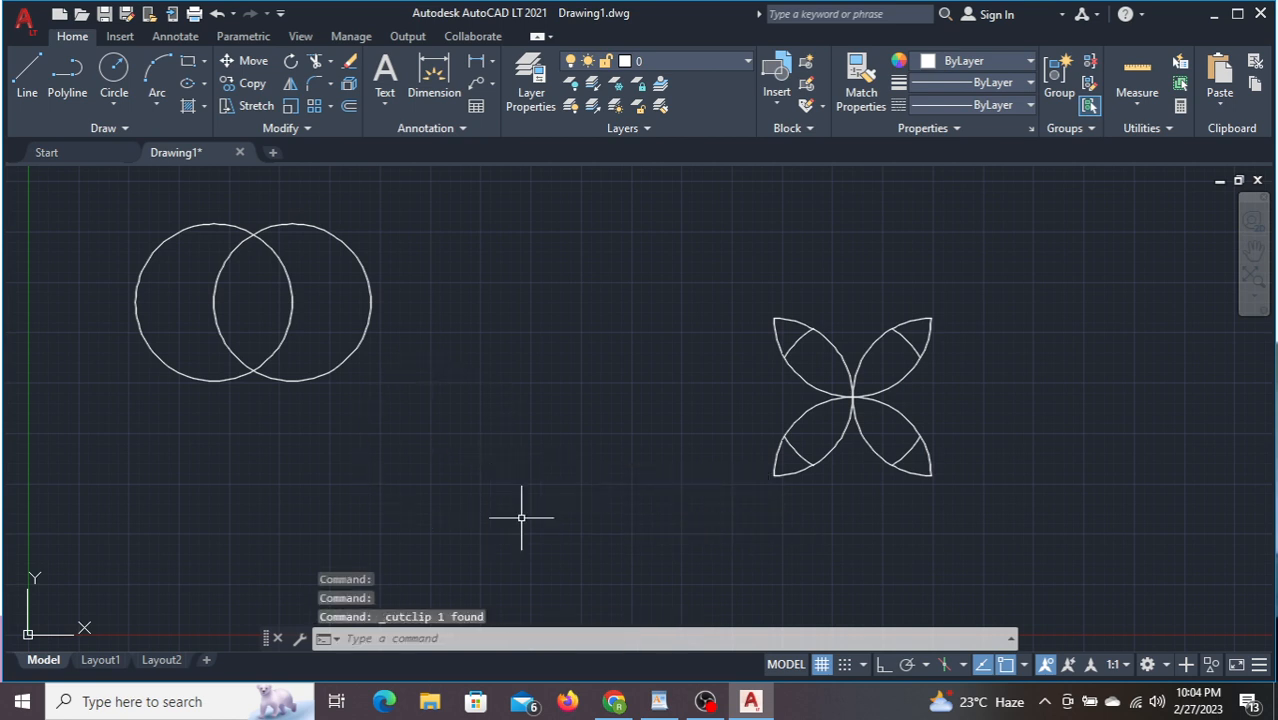
{"action": "key", "text": "ctrl+v"}
{"action": "left_click", "coordinate": [521, 518]}
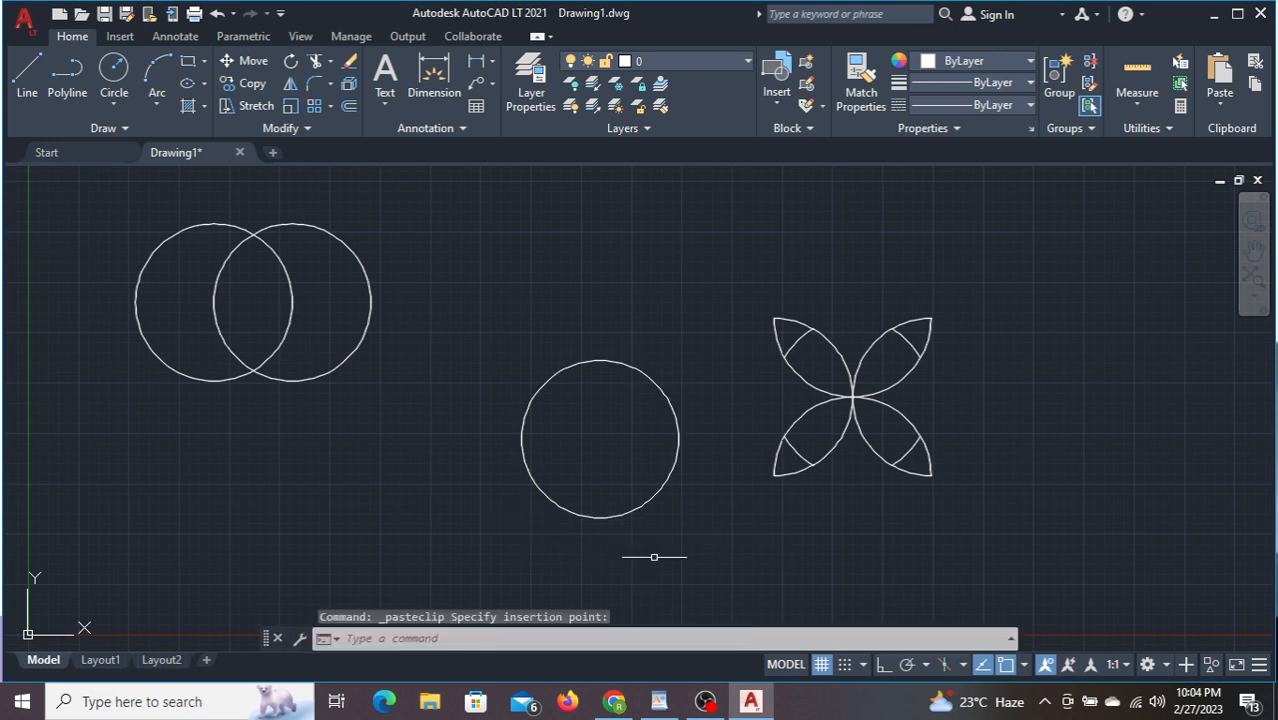
- Move the pasted circle by its centre to the empty area below and to the right of the four-petal pattern
{"action": "left_click", "coordinate": [848, 558]}
{"action": "left_click", "coordinate": [570, 446]}
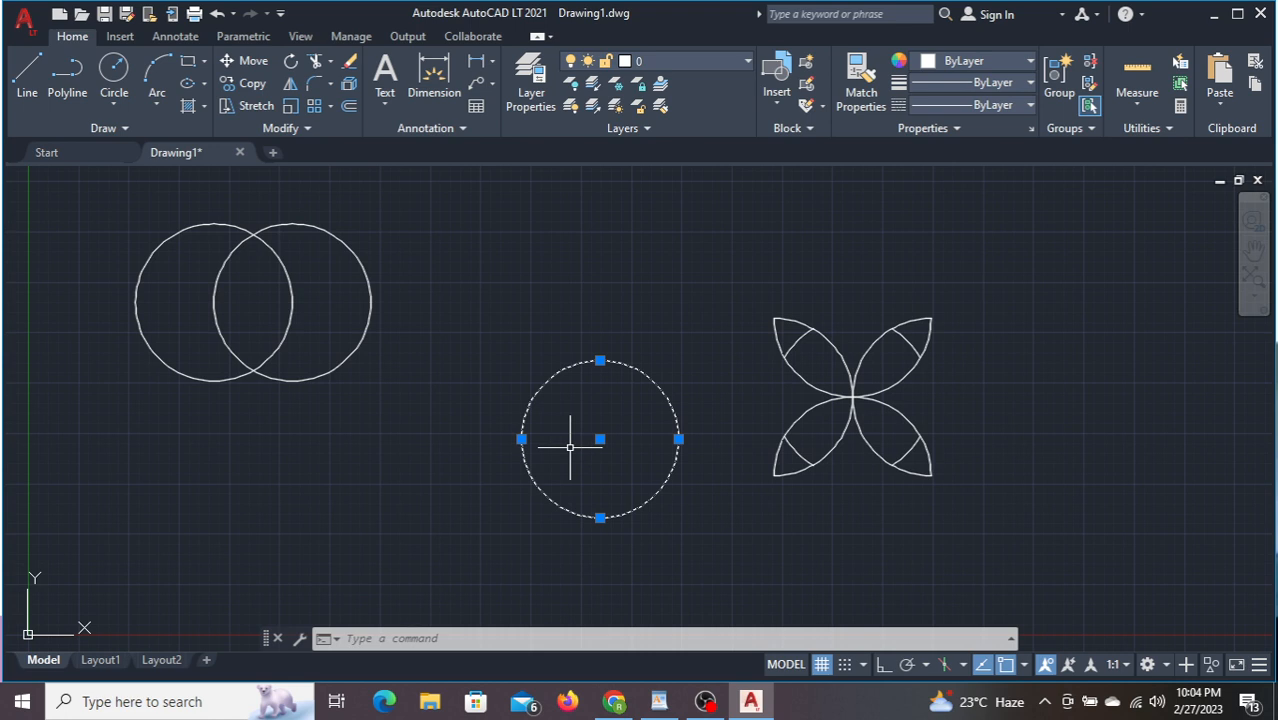
{"action": "type", "text": "MOv"}
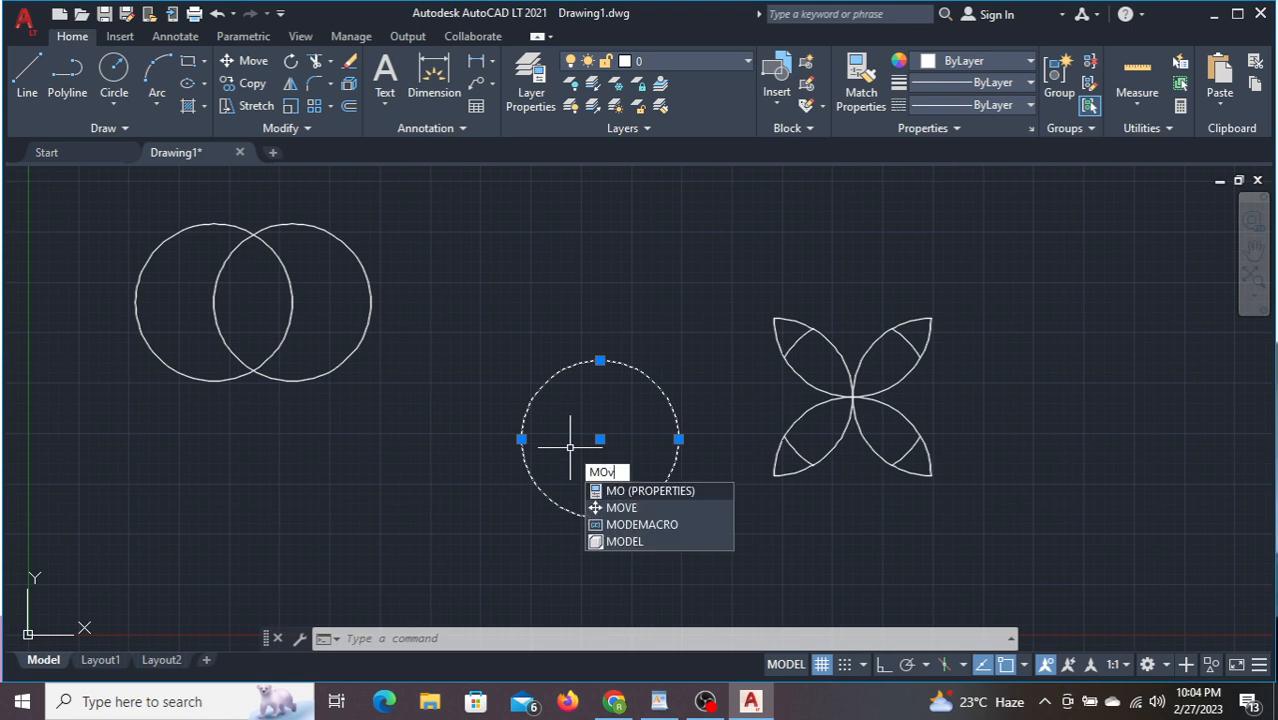
{"action": "type", "text": "e"}
{"action": "key", "text": "Return"}
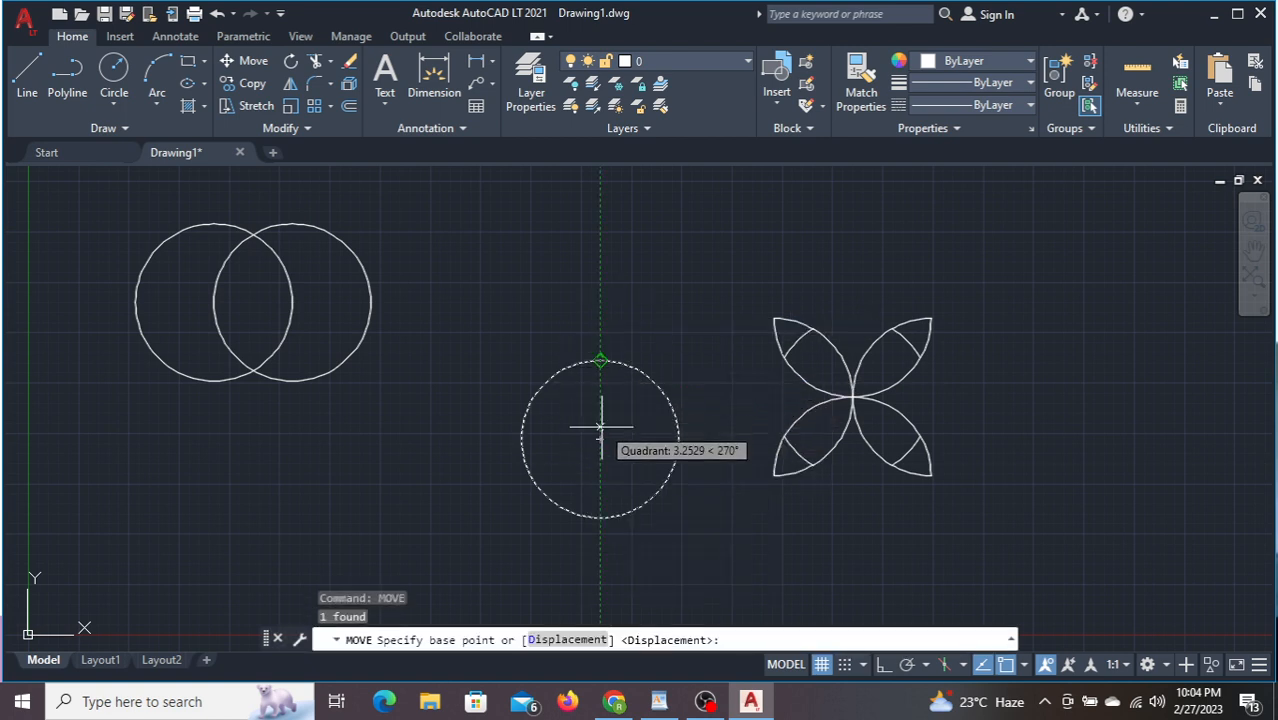
{"action": "left_click", "coordinate": [599, 438]}
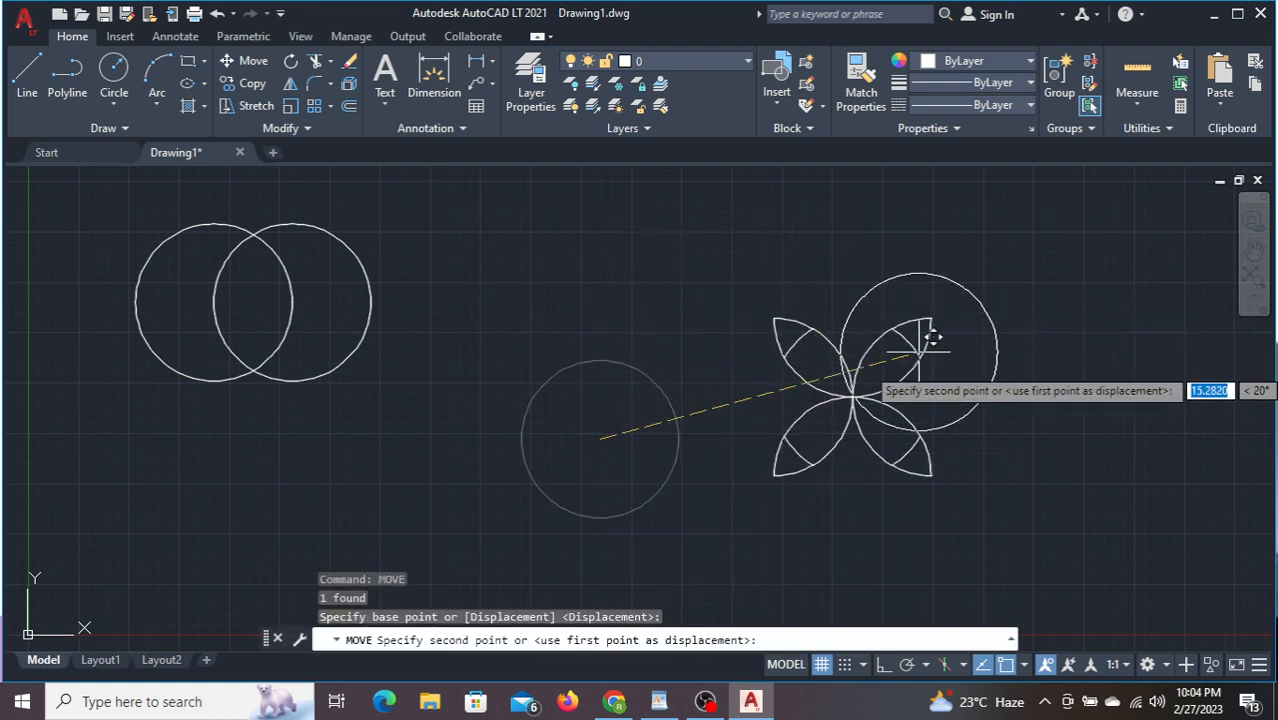
{"action": "middle_click_drag", "start_coordinate": [1077, 453], "coordinate": [685, 277]}
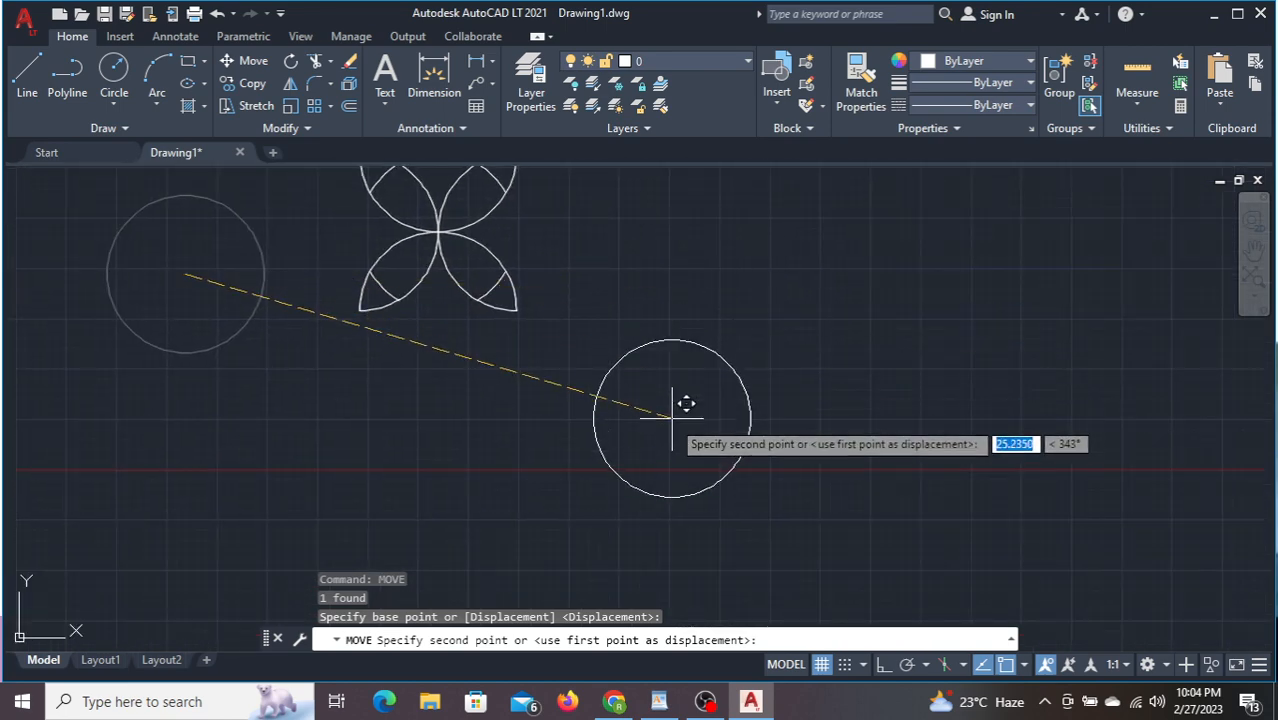
{"action": "left_click", "coordinate": [851, 400]}
{"action": "left_click", "coordinate": [978, 491]}
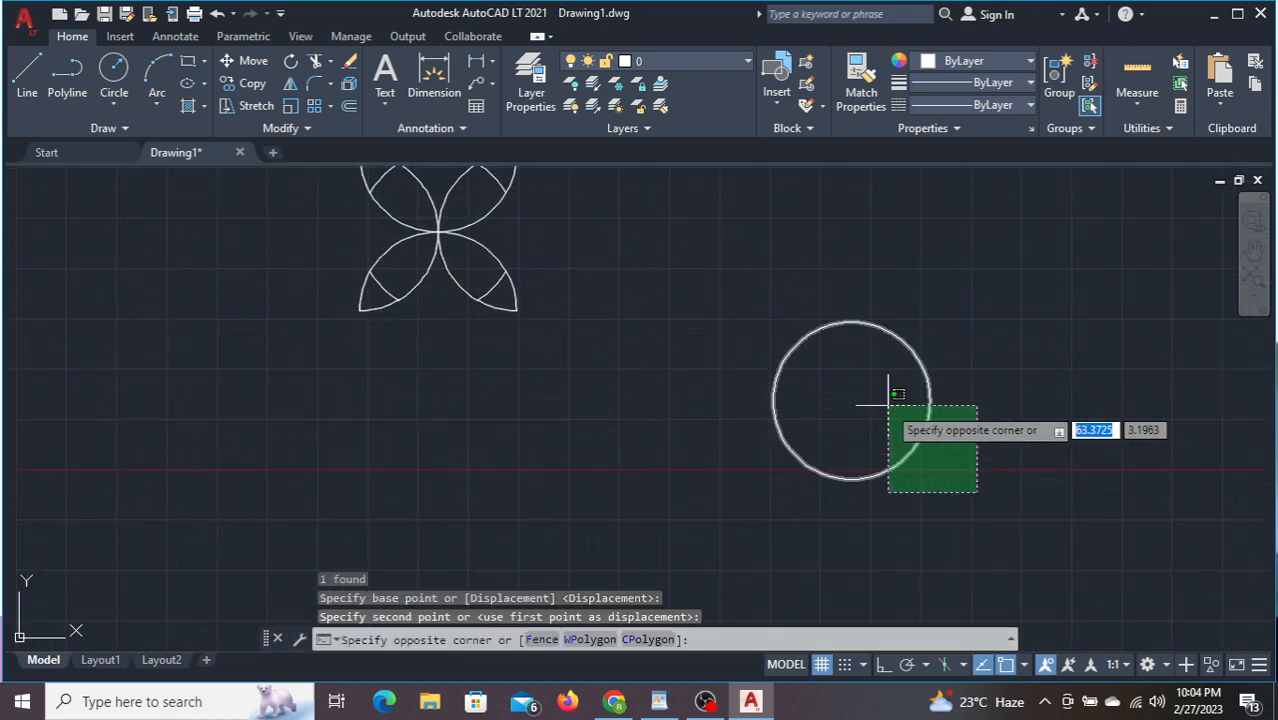
{"action": "left_click", "coordinate": [887, 407]}
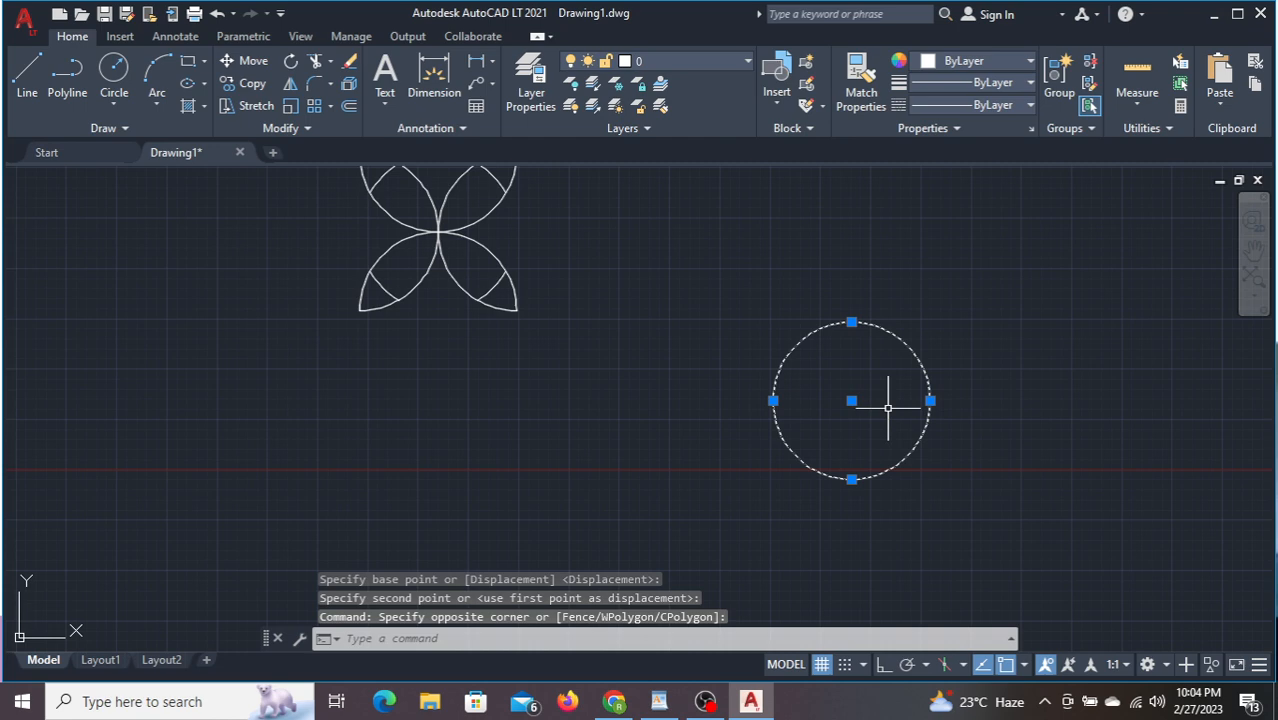
{"action": "key", "text": "Escape"}
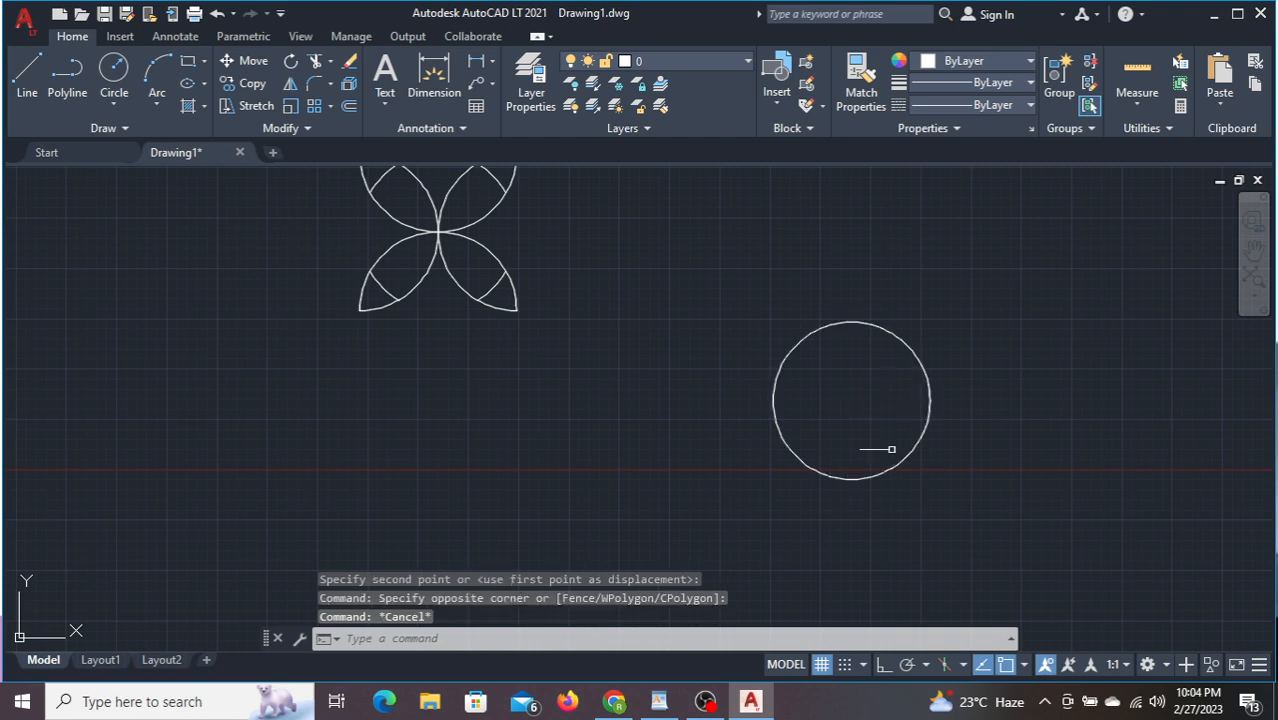
- Switch to the WordPad command list, highlight the copy and move entries, and return to AutoCAD
{"action": "left_click", "coordinate": [658, 701]}
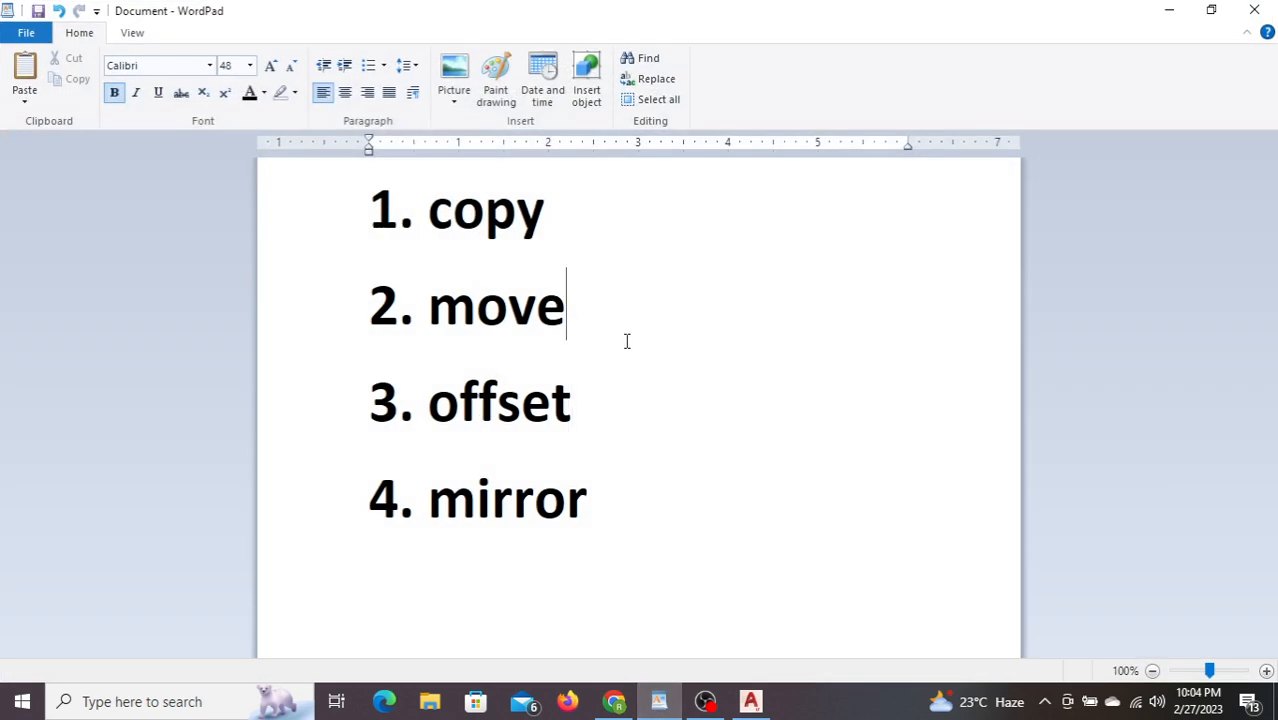
{"action": "left_click_drag", "start_coordinate": [627, 341], "coordinate": [460, 204]}
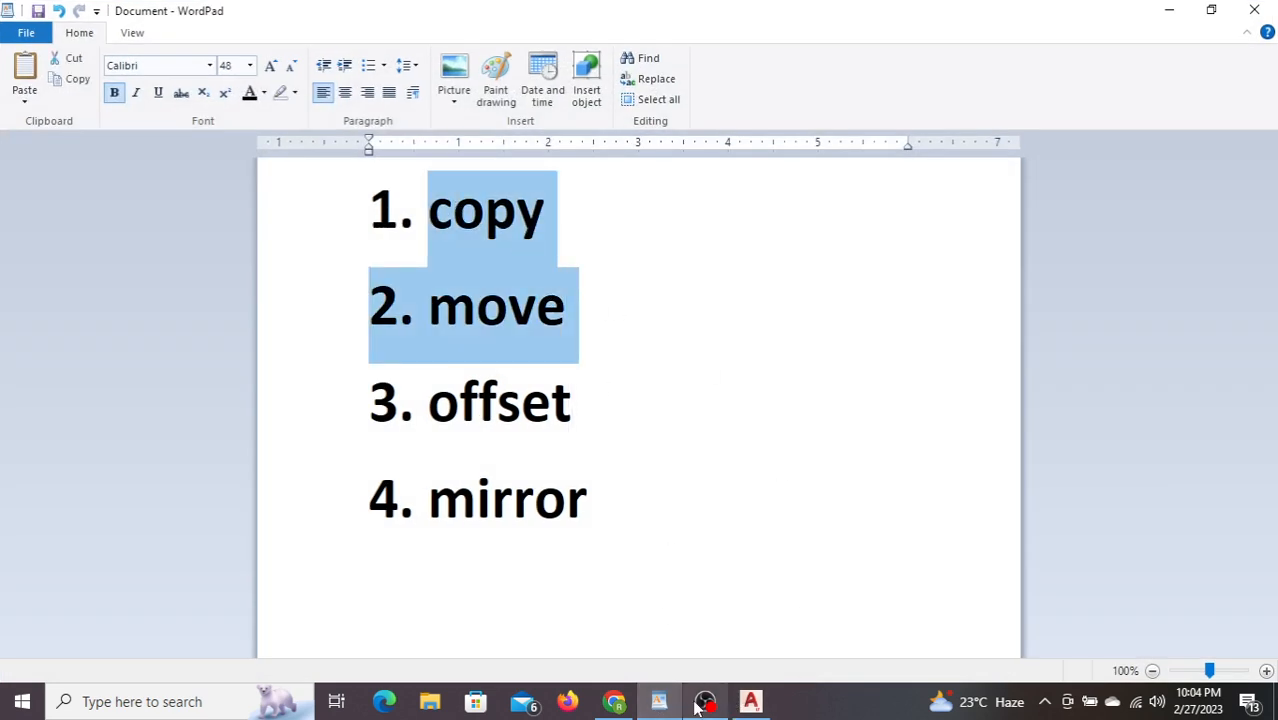
{"action": "left_click", "coordinate": [745, 702]}
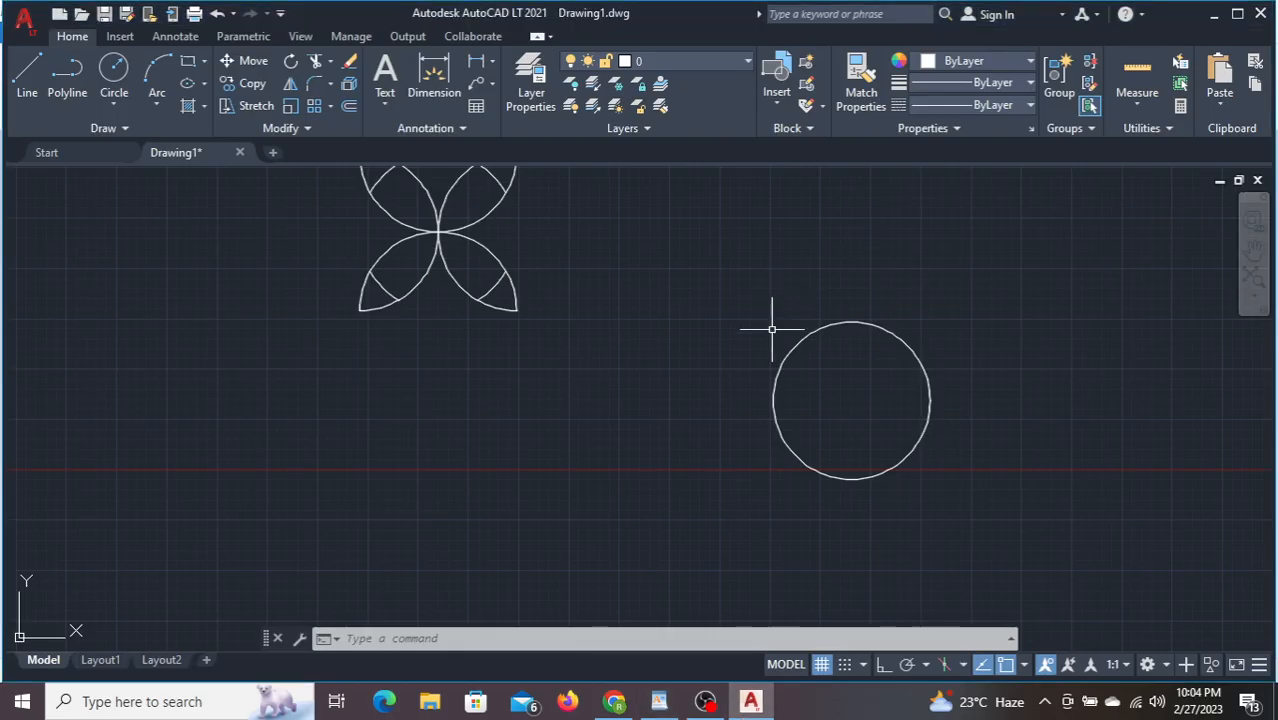
- Move the circle from its top quadrant about 10 units upward at 99°, to the right of the petal pattern
{"action": "mouse_move", "coordinate": [633, 340]}
{"action": "middle_mouse_down"}
{"action": "mouse_move", "coordinate": [901, 456]}
{"action": "mouse_move", "coordinate": [827, 417]}
{"action": "mouse_move", "coordinate": [867, 457]}
{"action": "middle_mouse_up"}
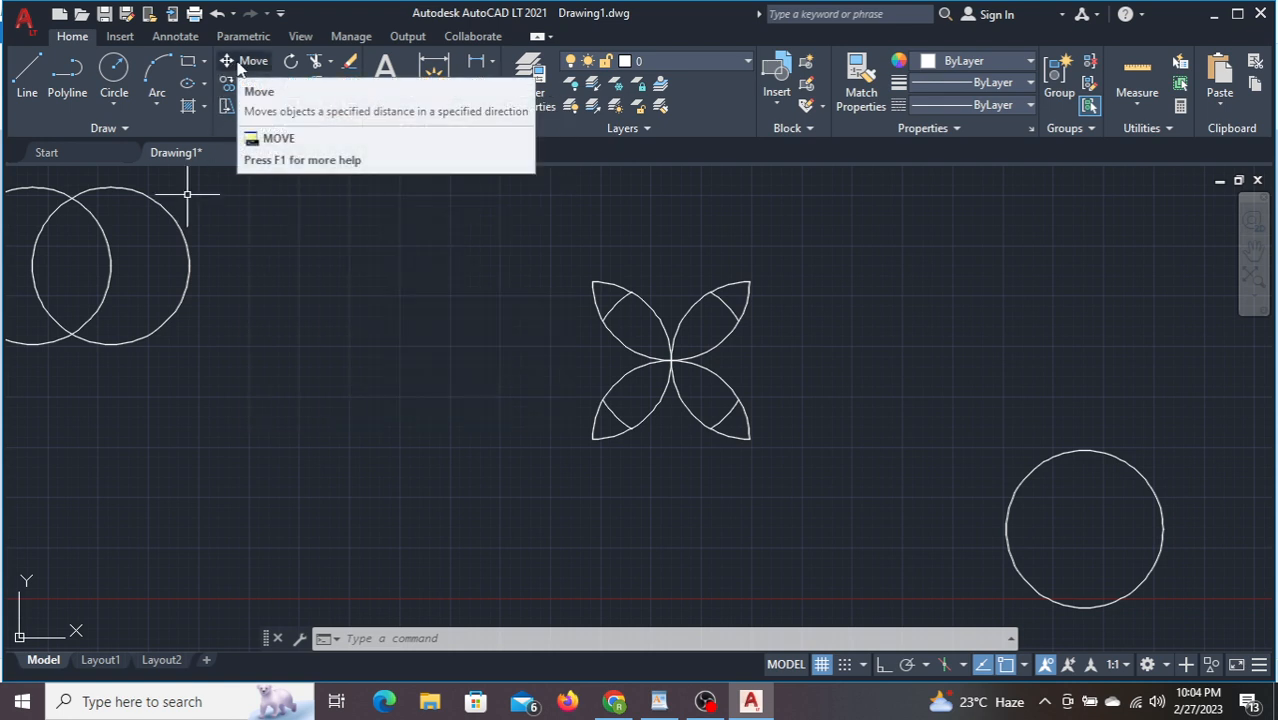
{"action": "left_click", "coordinate": [245, 62]}
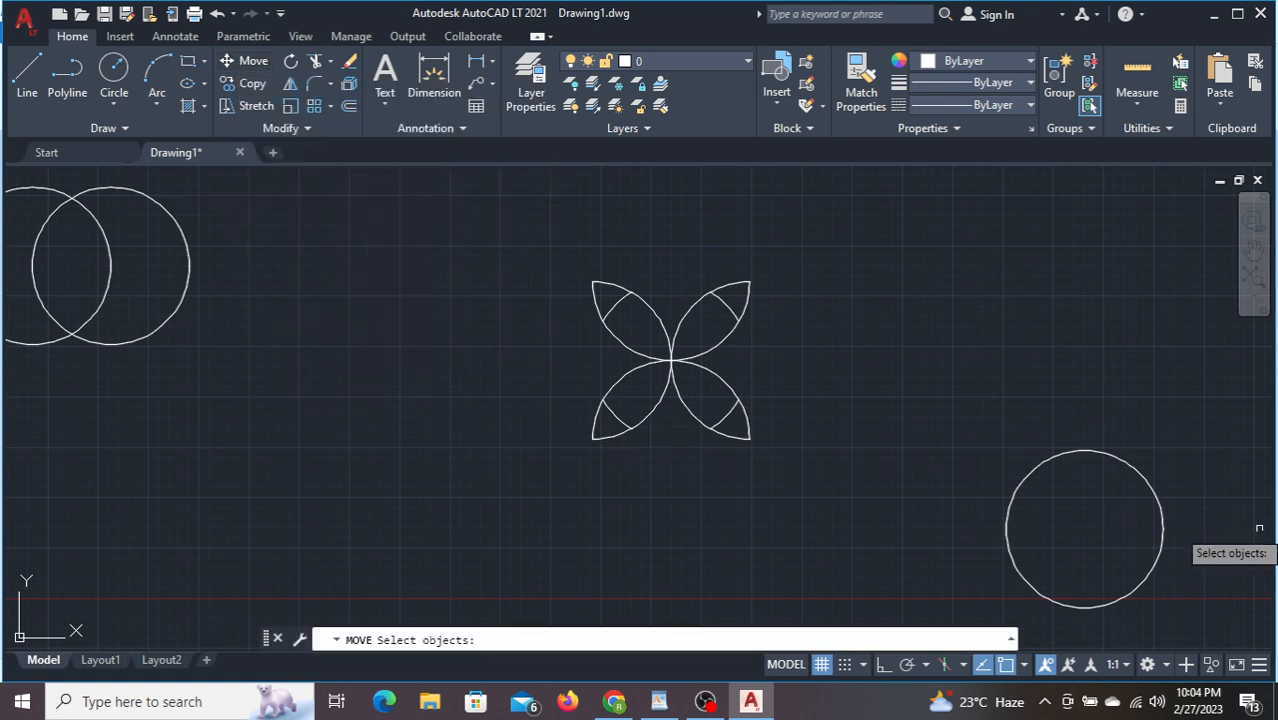
{"action": "left_click", "coordinate": [1103, 457]}
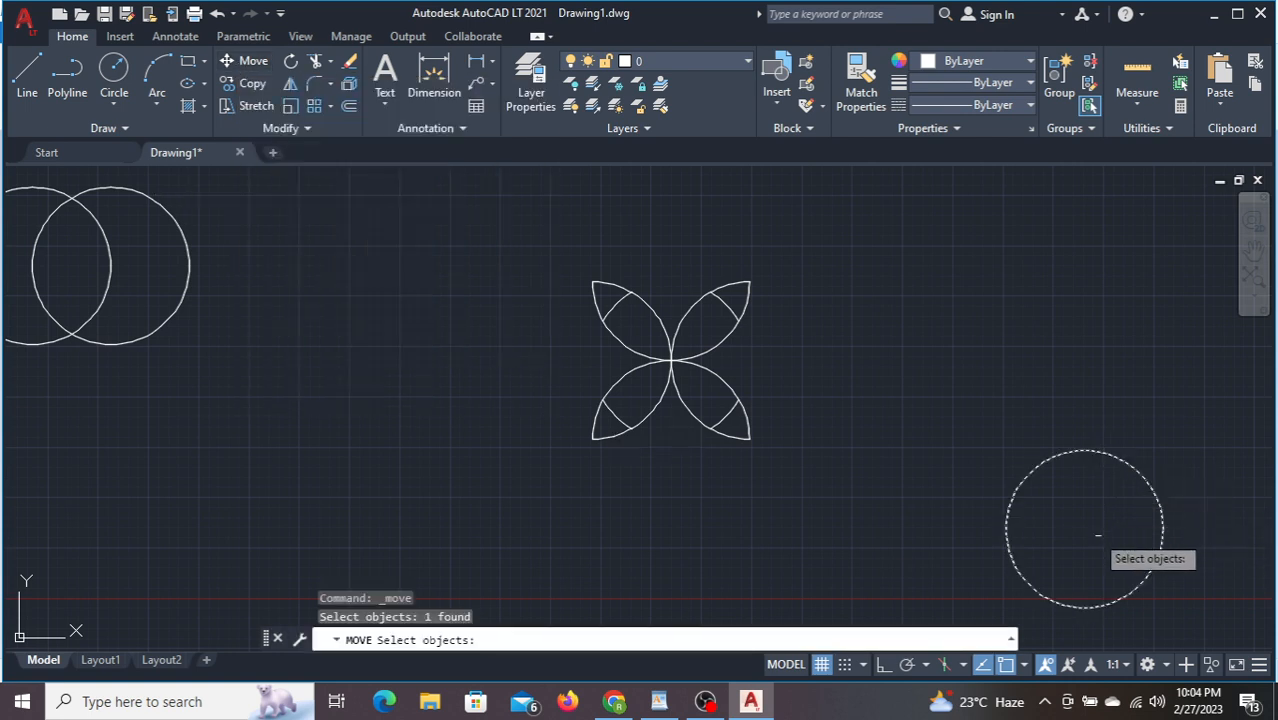
{"action": "key", "text": "Return"}
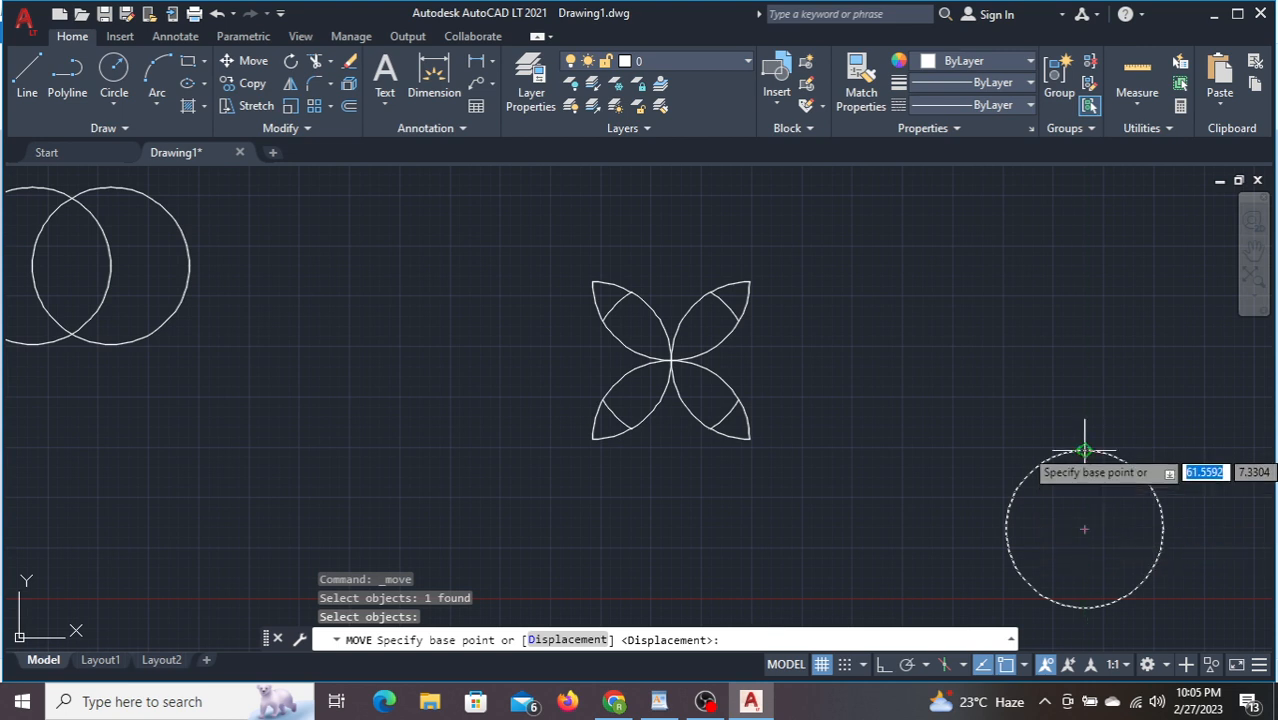
{"action": "left_click", "coordinate": [1084, 452]}
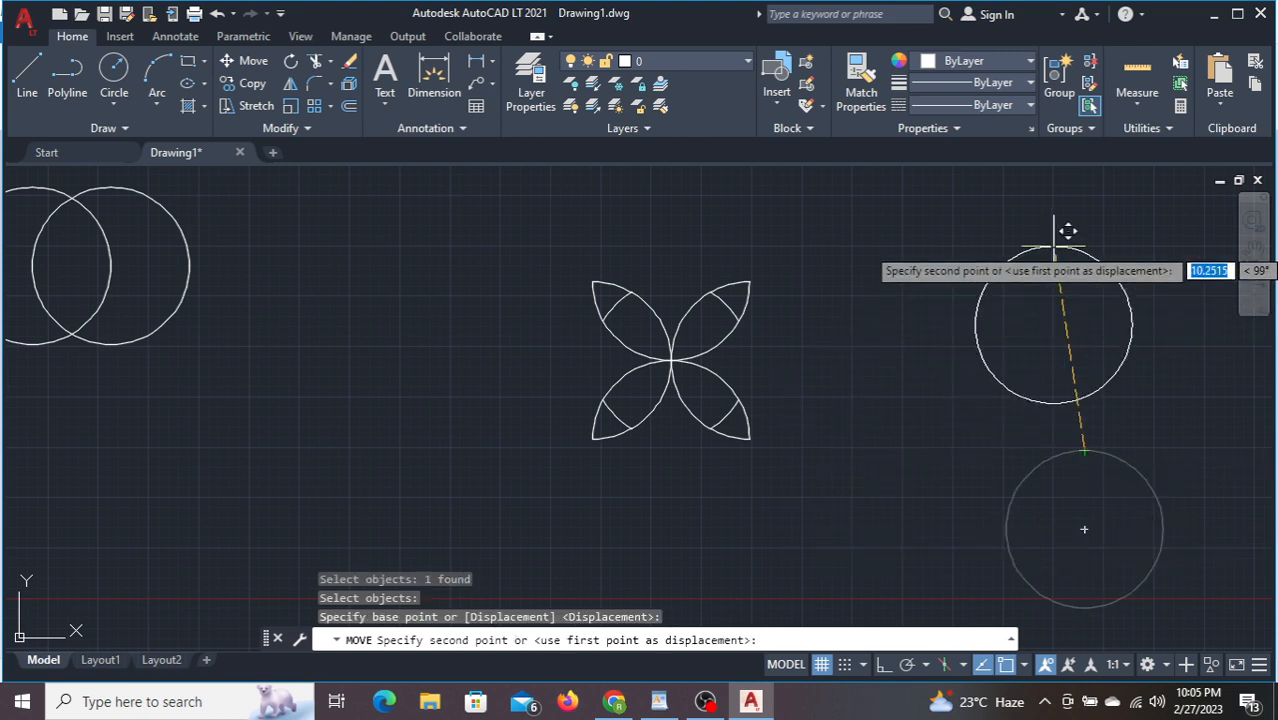
{"action": "left_click", "coordinate": [1053, 246]}
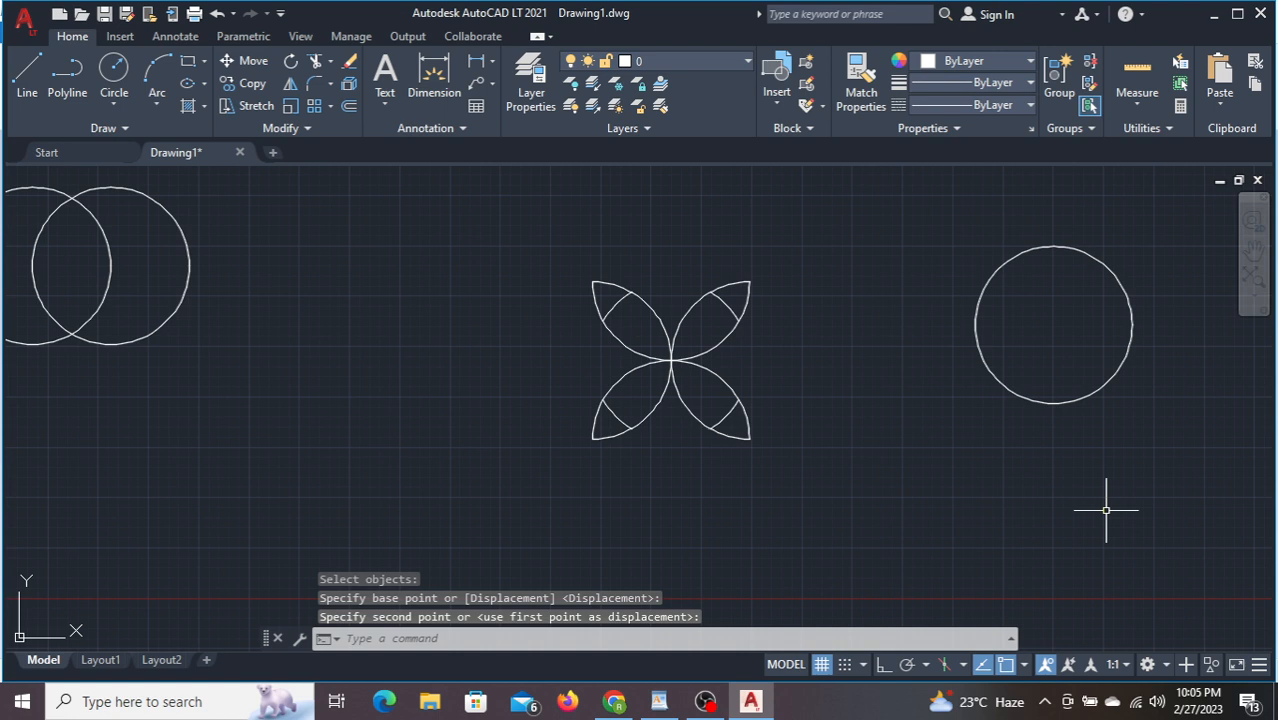
- Copy the circle by its centre to four spots, two on each side of the petal pattern, then end the Copy command
{"action": "left_click", "coordinate": [247, 83]}
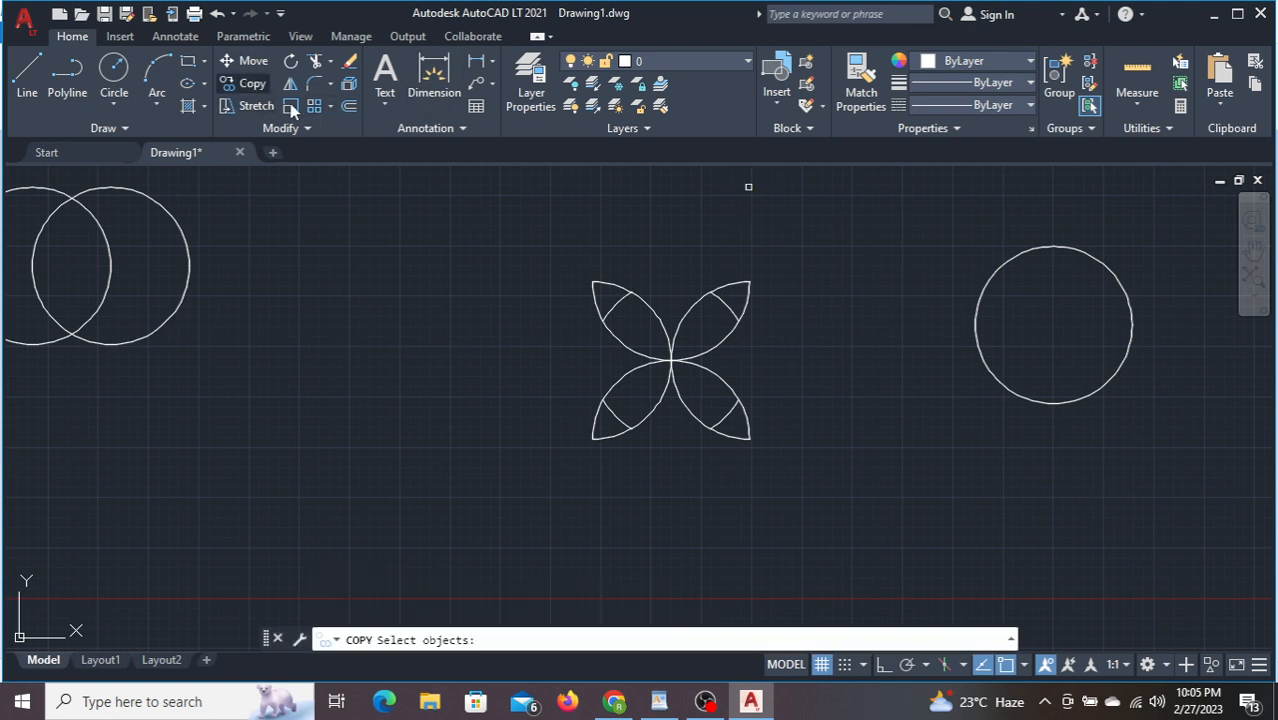
{"action": "left_click", "coordinate": [1091, 257]}
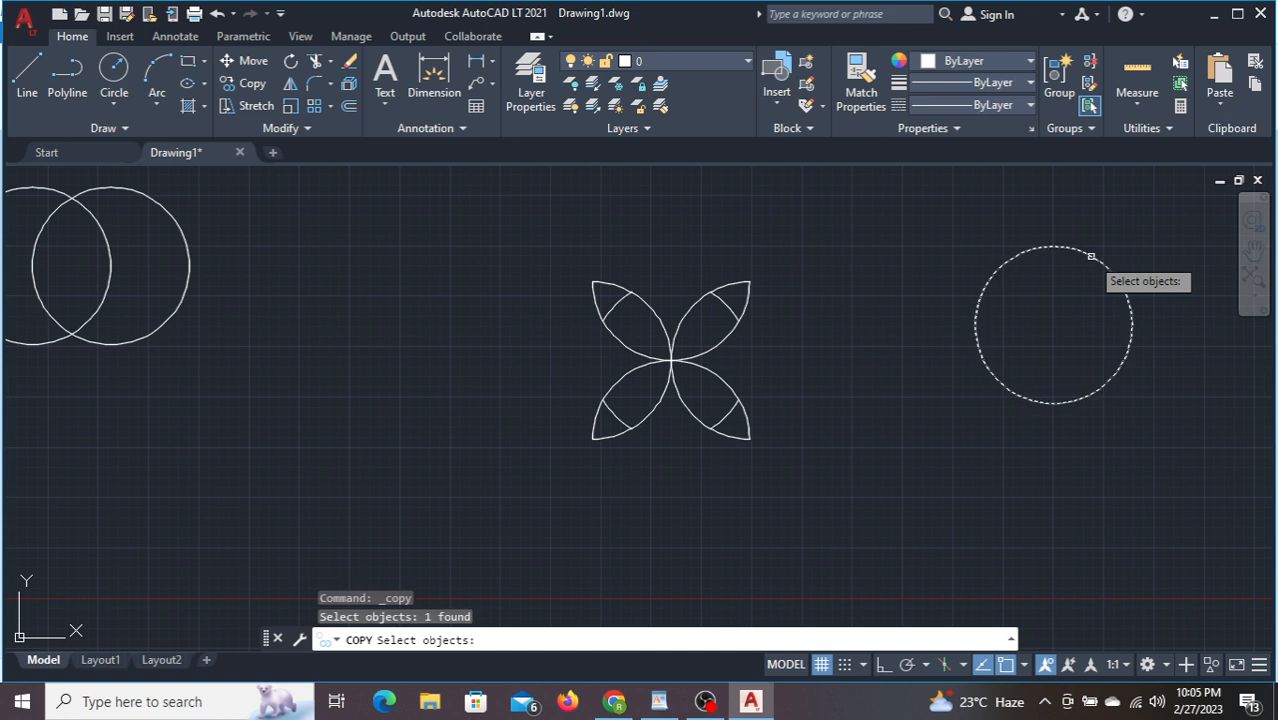
{"action": "key", "text": "Return"}
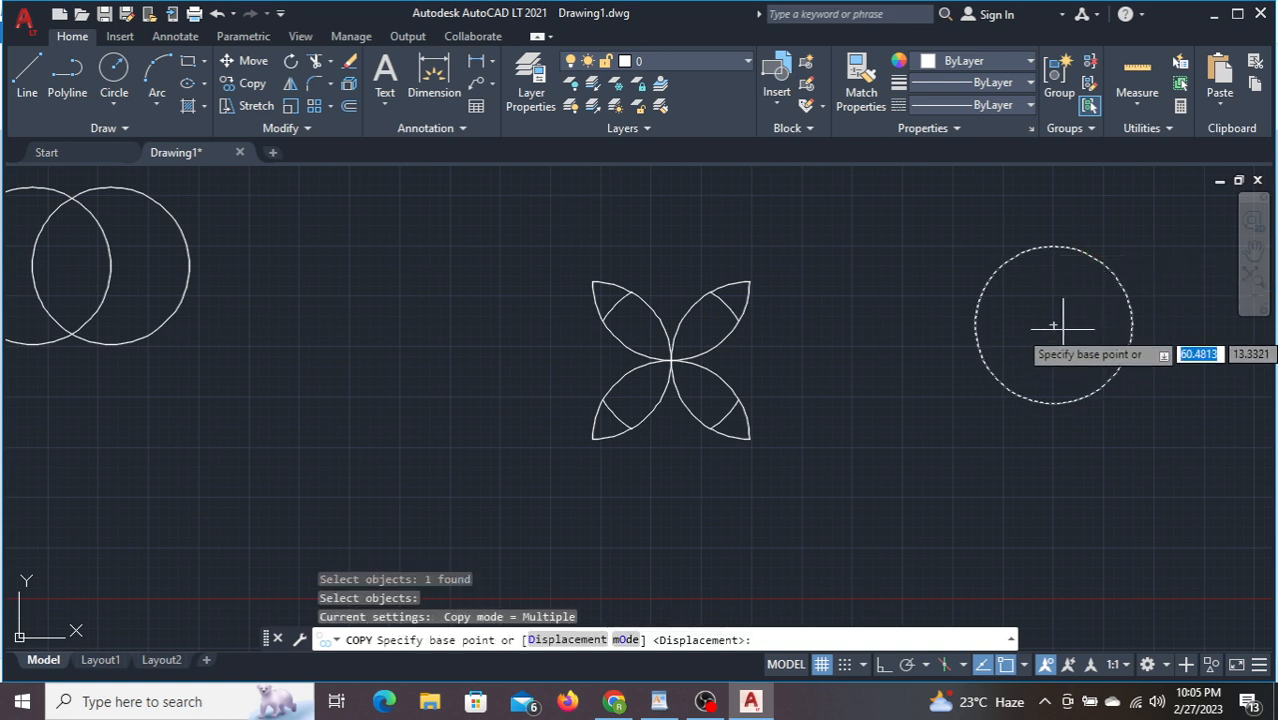
{"action": "left_click", "coordinate": [1060, 326]}
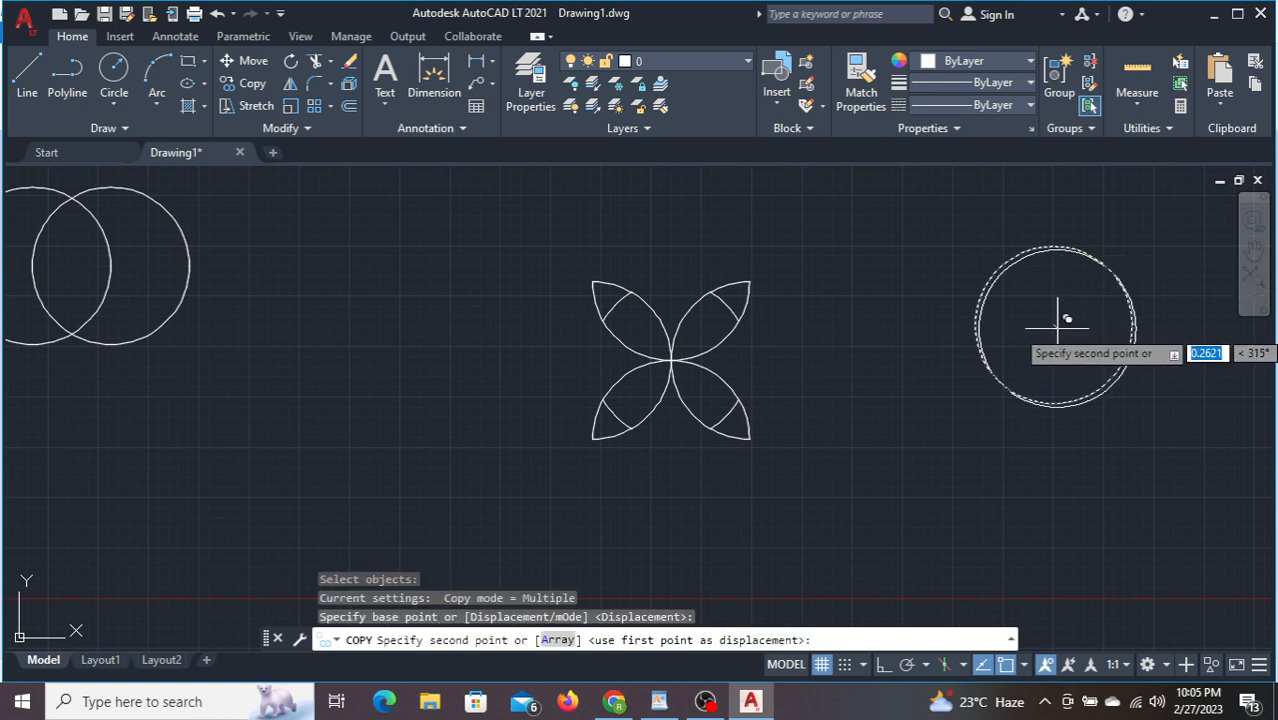
{"action": "left_click", "coordinate": [986, 473]}
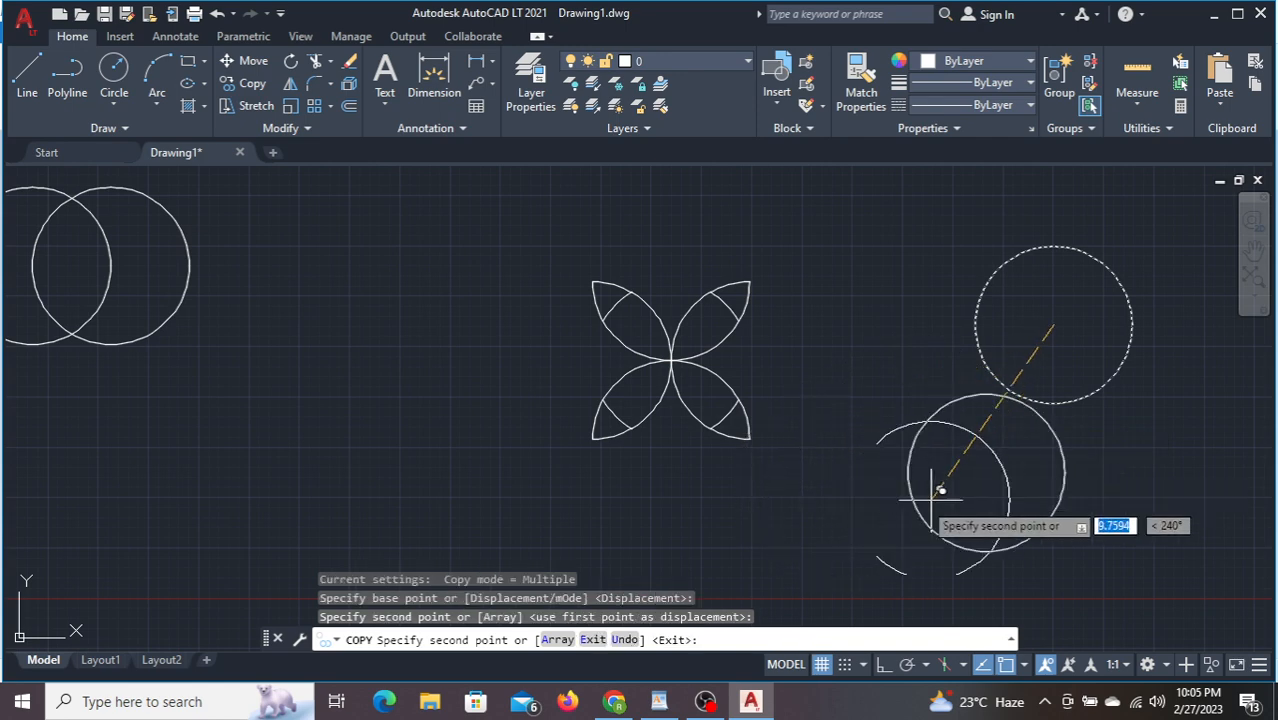
{"action": "left_click", "coordinate": [866, 260]}
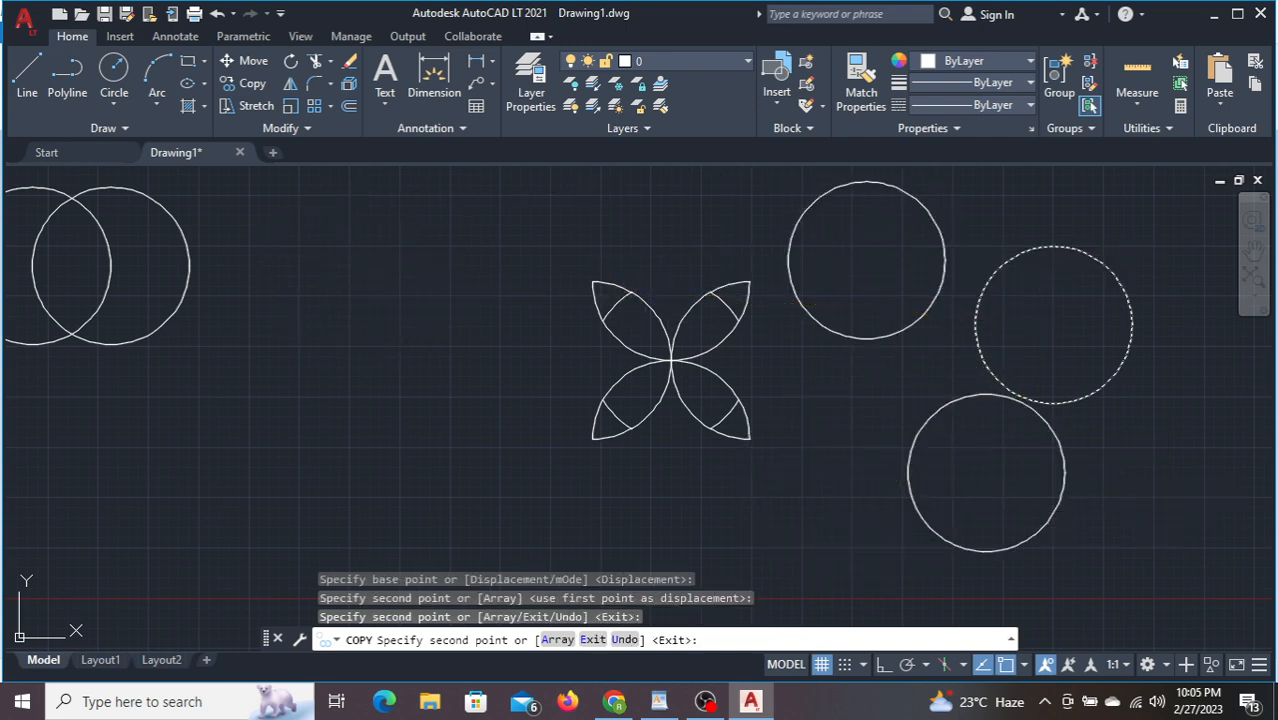
{"action": "left_click", "coordinate": [338, 267]}
{"action": "left_click", "coordinate": [381, 507]}
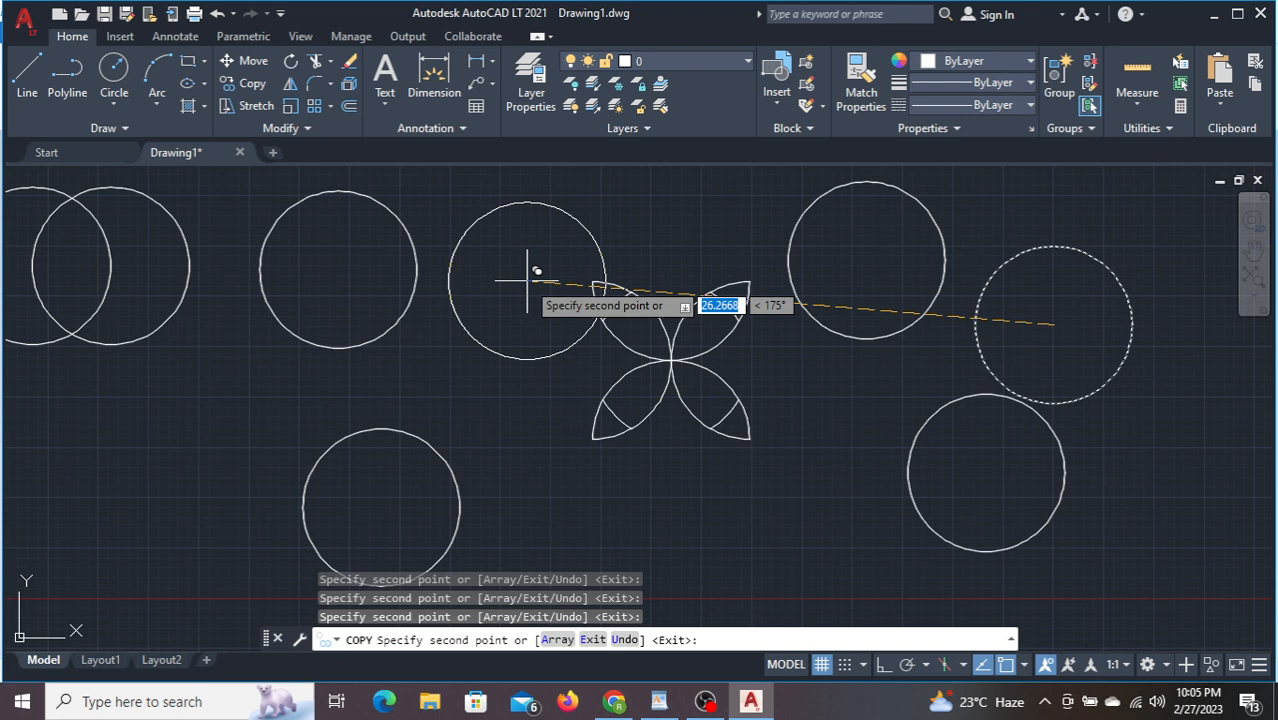
{"action": "key", "text": "Escape"}
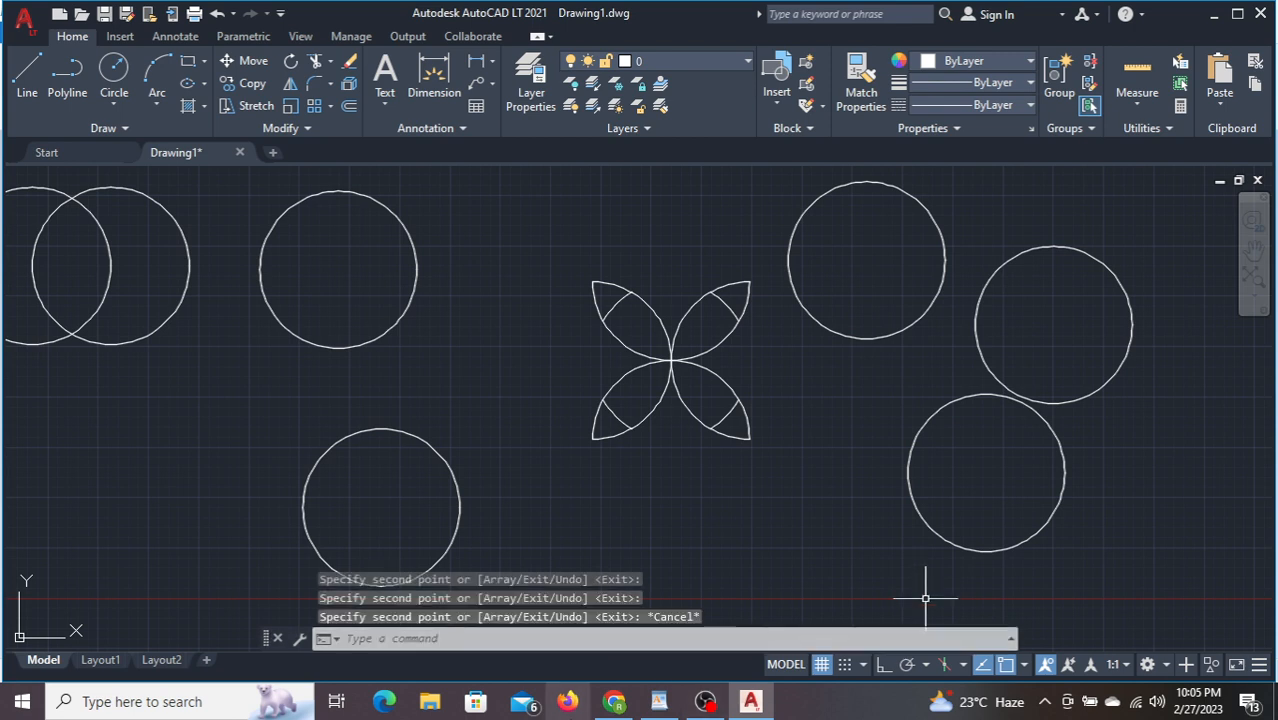
- Switch to the WordPad command list, highlight the "3. offset" entry, and return to AutoCAD
{"action": "left_click", "coordinate": [658, 706]}
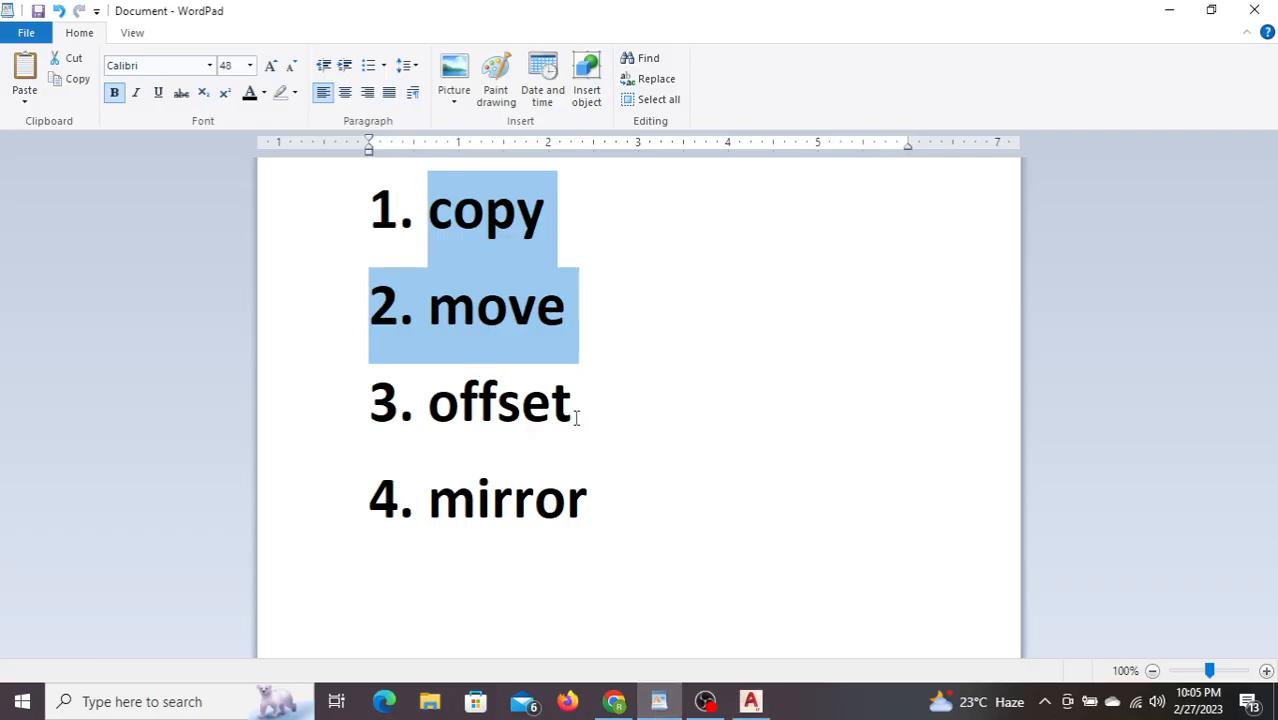
{"action": "left_click", "coordinate": [576, 418]}
{"action": "left_click", "coordinate": [337, 390]}
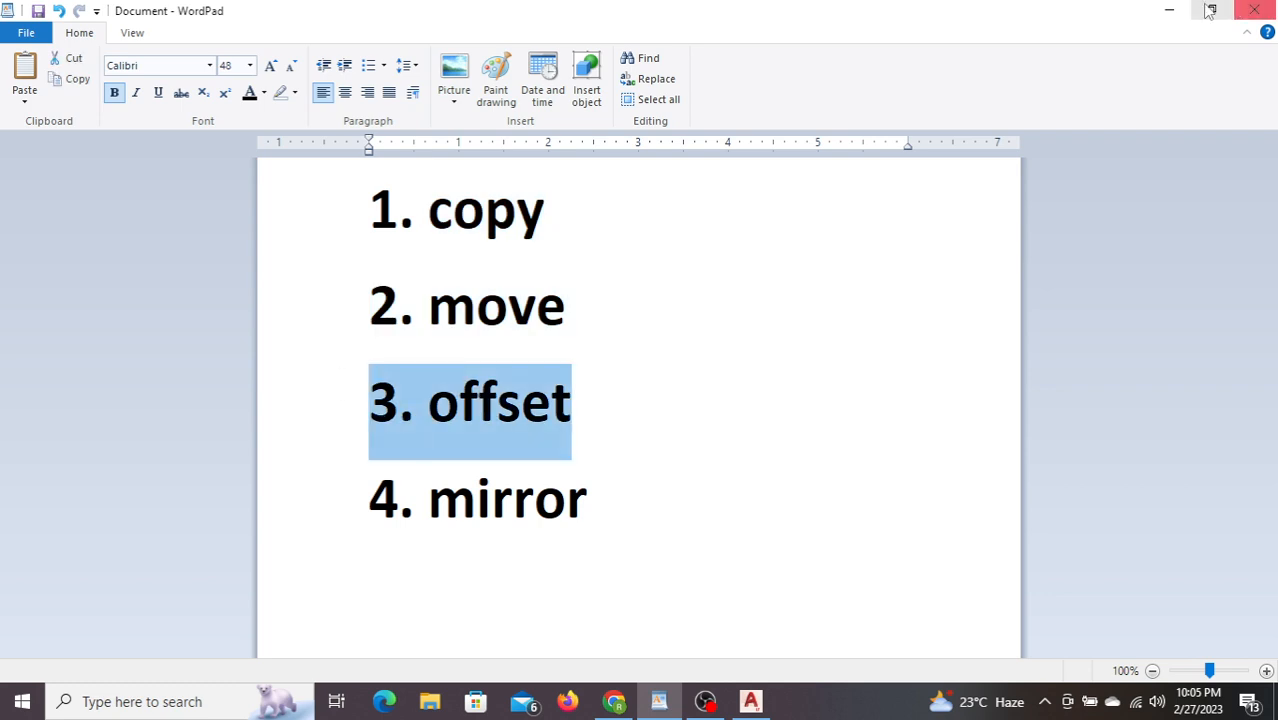
{"action": "left_click", "coordinate": [1168, 10]}
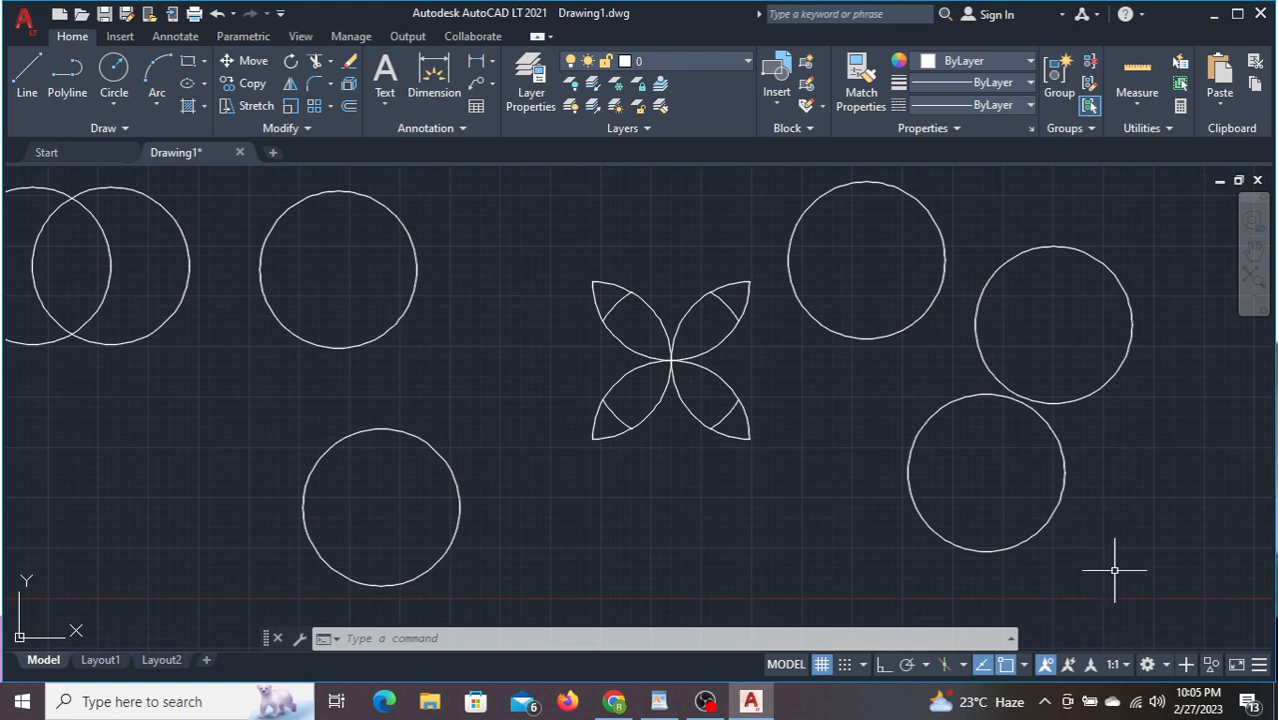
- Erase all the circles and the four-petal pattern to clear the drawing
{"action": "left_click", "coordinate": [1191, 629]}
{"action": "mouse_move", "coordinate": [1191, 629]}
{"action": "left_mouse_down"}
{"action": "mouse_move", "coordinate": [157, 200]}
{"action": "mouse_move", "coordinate": [40, 188]}
{"action": "mouse_move", "coordinate": [14, 257]}
{"action": "mouse_move", "coordinate": [8, 390]}
{"action": "left_mouse_up"}
{"action": "key", "text": "Delete"}
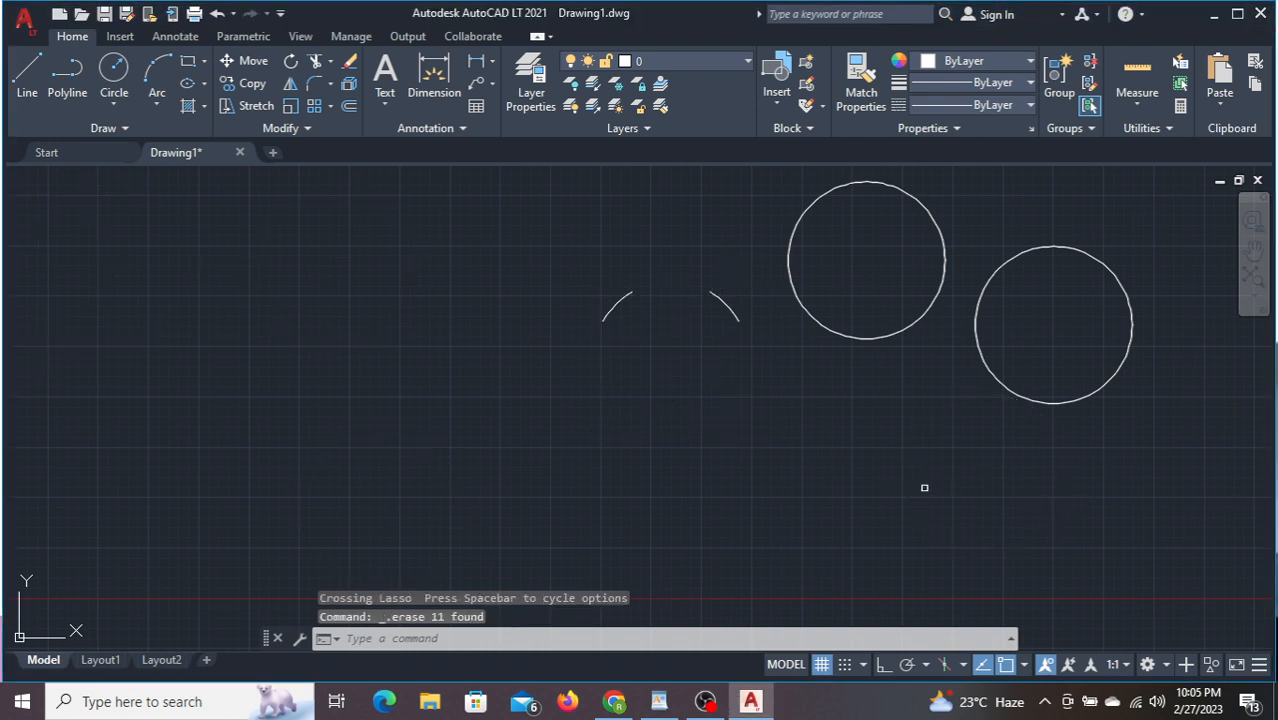
{"action": "mouse_move", "coordinate": [1175, 496]}
{"action": "left_mouse_down"}
{"action": "mouse_move", "coordinate": [778, 184]}
{"action": "mouse_move", "coordinate": [479, 334]}
{"action": "left_mouse_up"}
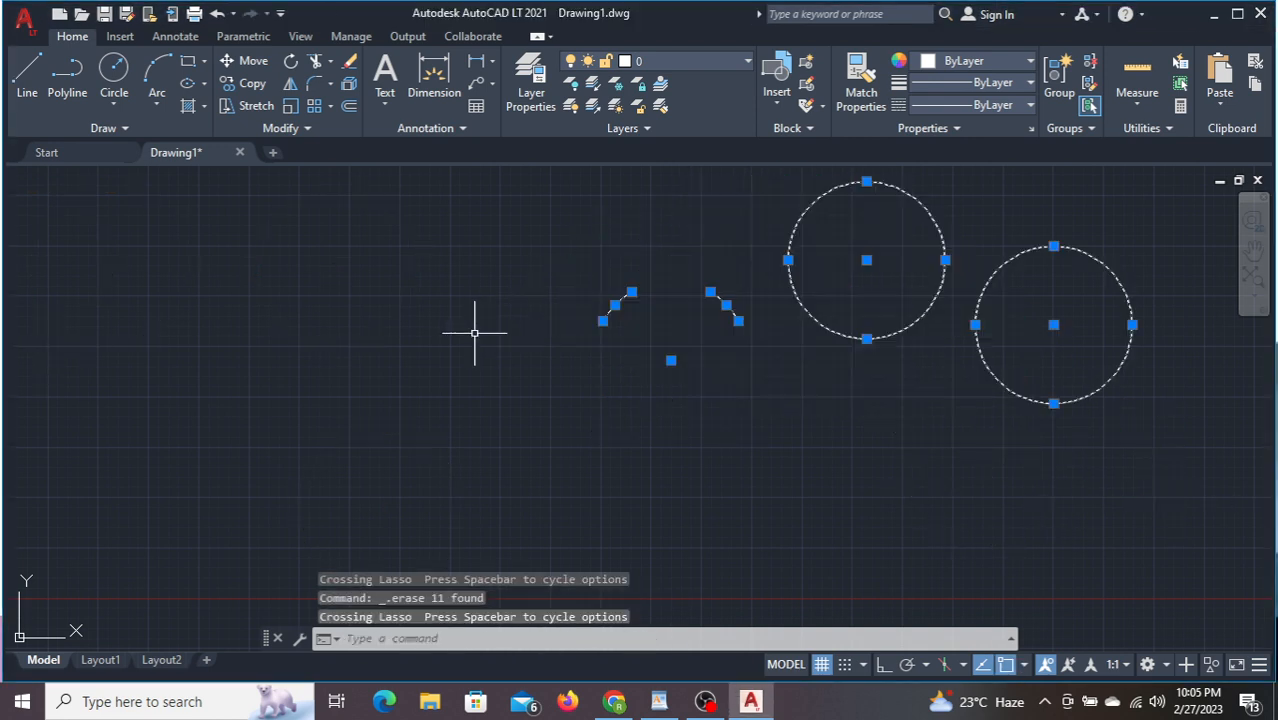
{"action": "key", "text": "Delete"}
{"action": "scroll", "coordinate": [462, 407], "scroll_direction": "down", "scroll_amount": 2}
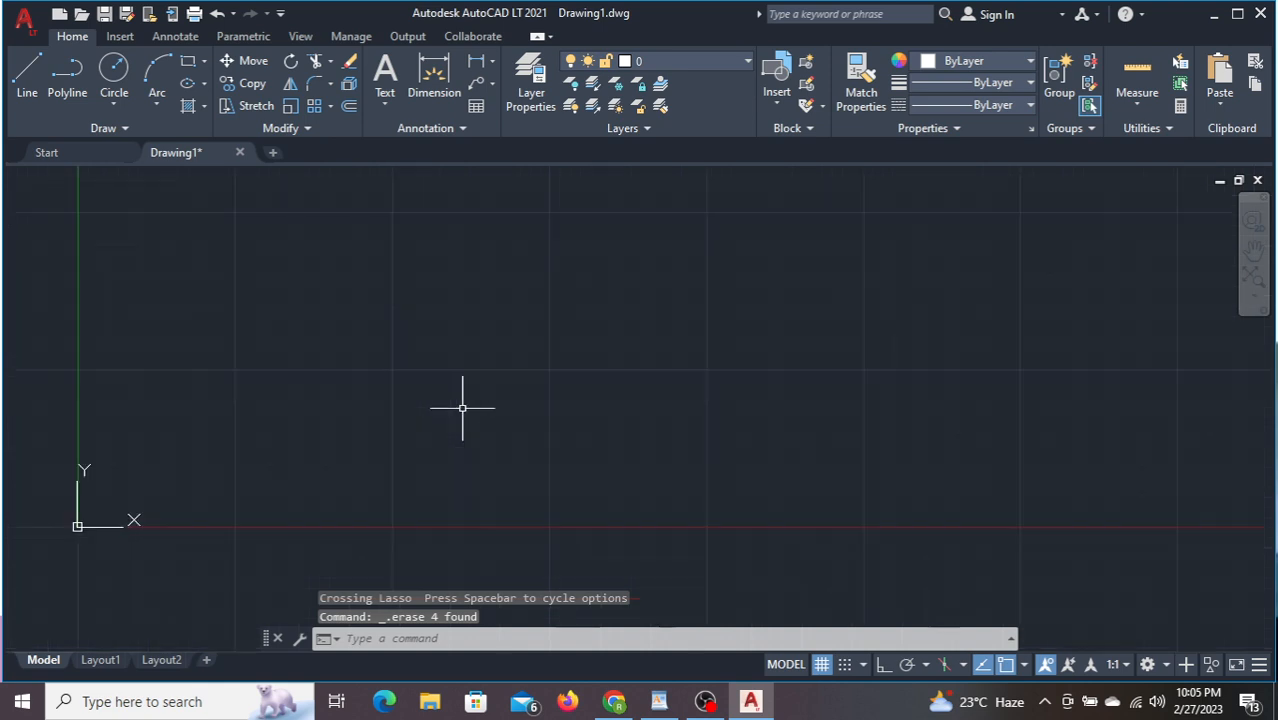
- Draw a single horizontal line across the empty drawing with Ortho mode on, then end the Line command
{"action": "middle_click_drag", "start_coordinate": [597, 399], "coordinate": [533, 517]}
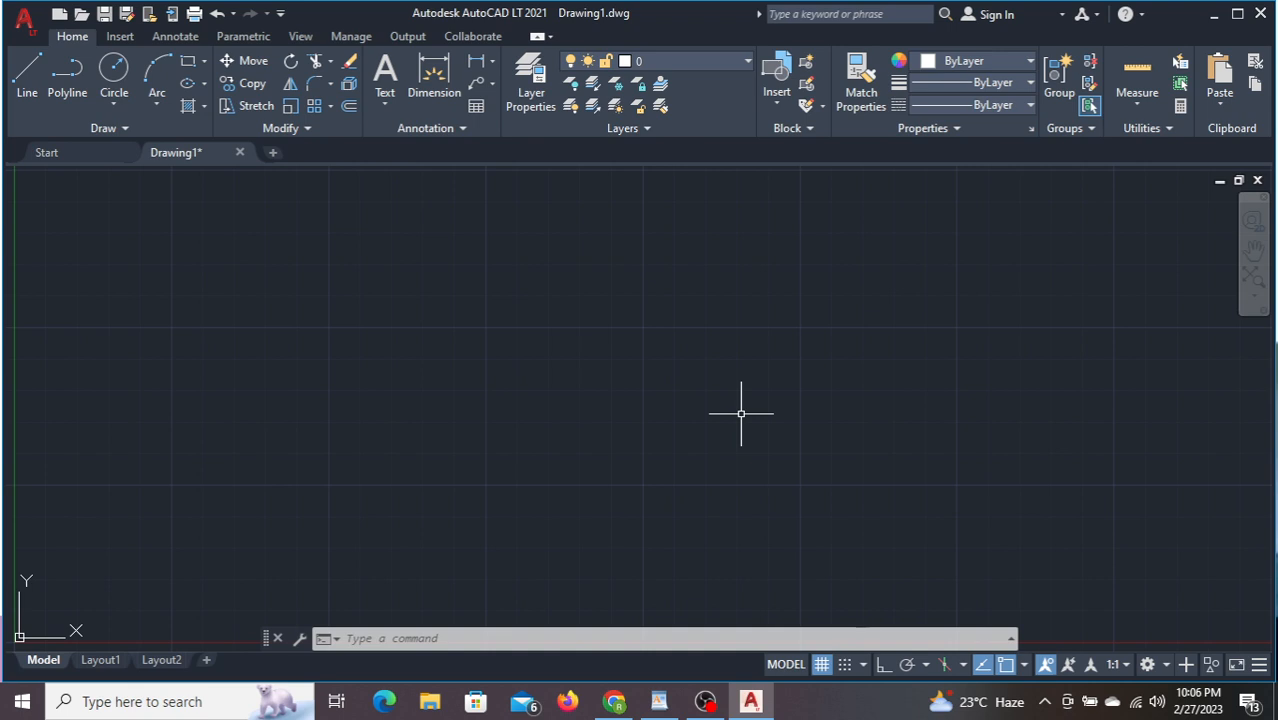
{"action": "type", "text": "l"}
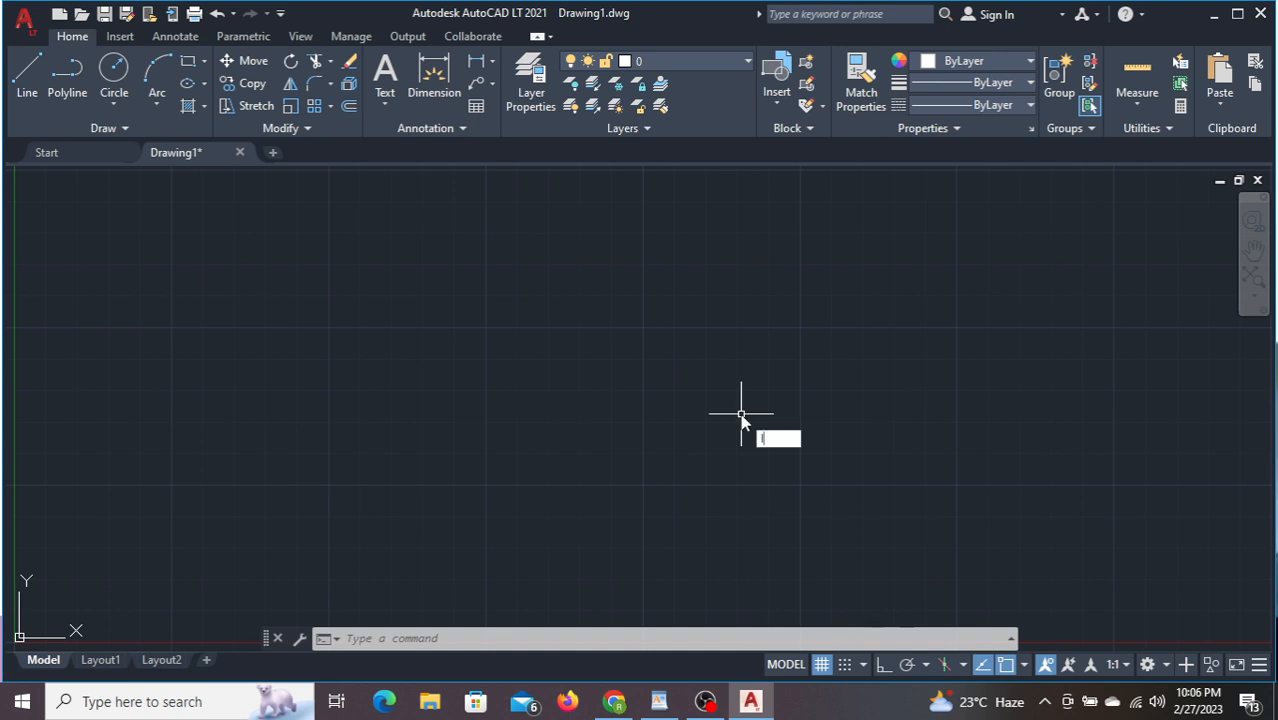
{"action": "key", "text": "Return"}
{"action": "left_click", "coordinate": [200, 435]}
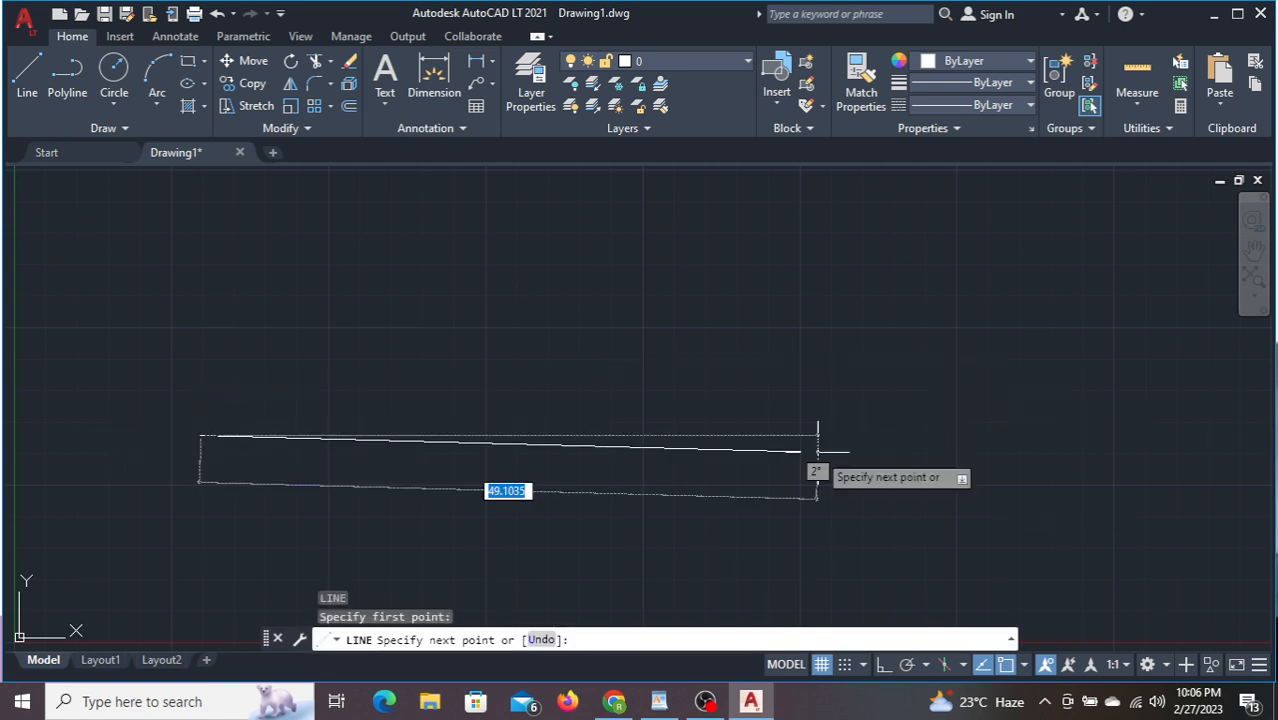
{"action": "key", "text": "F8"}
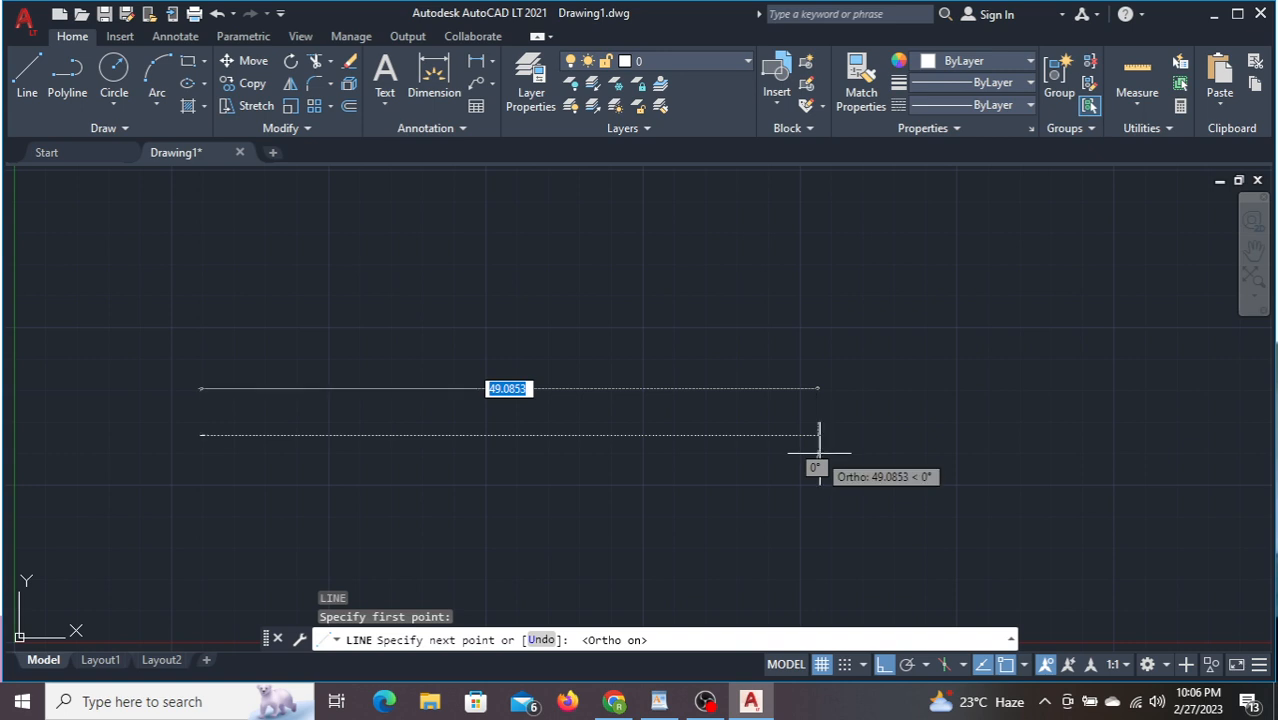
{"action": "left_click", "coordinate": [745, 435]}
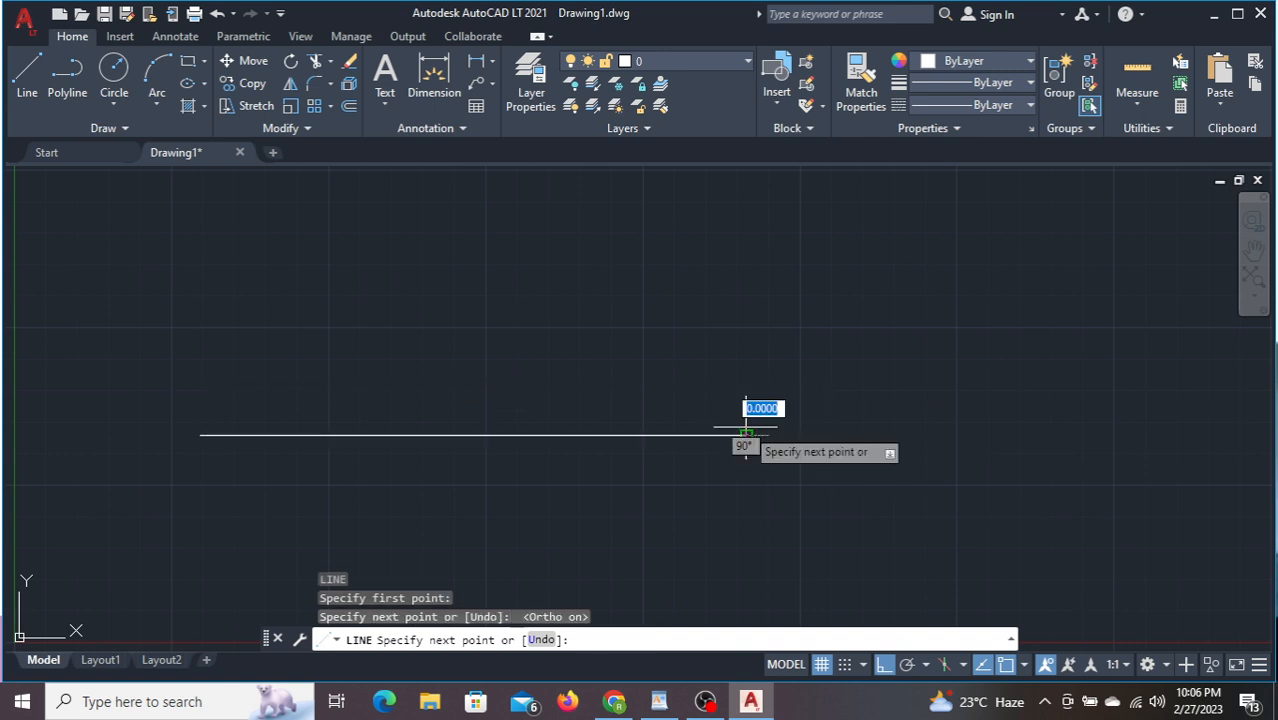
{"action": "key", "text": "Escape"}
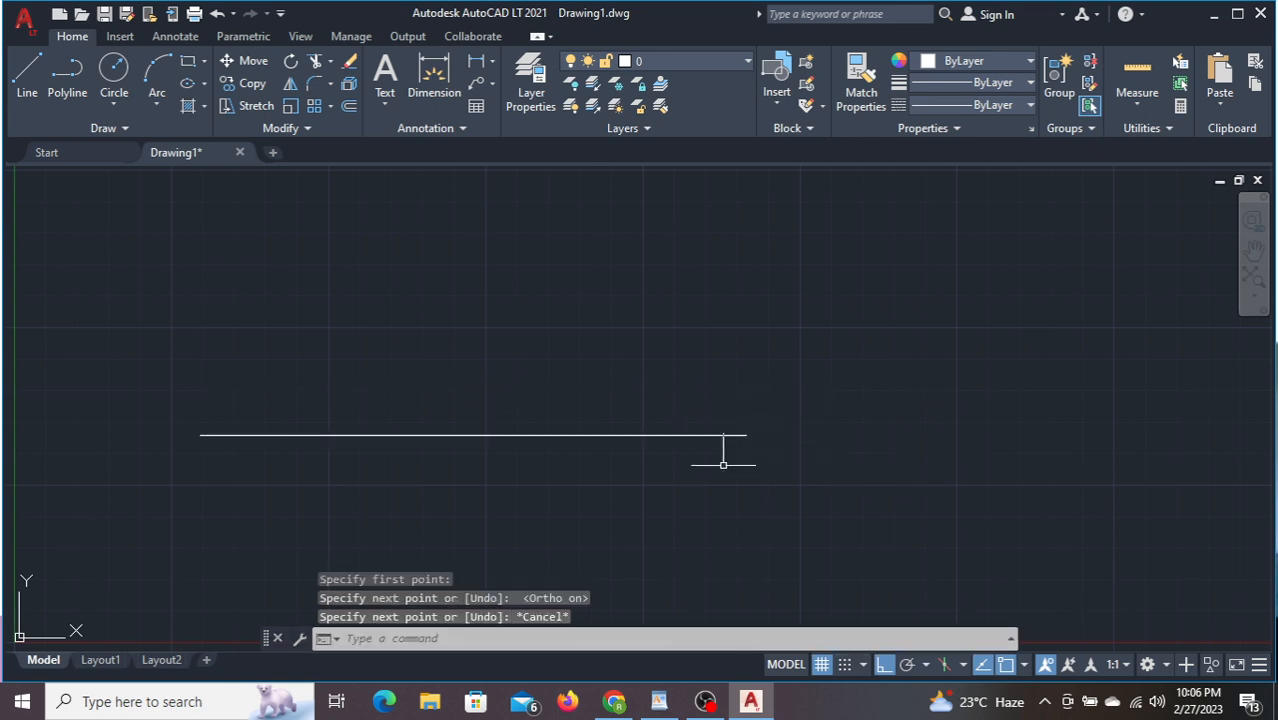
- Copy the horizontal line 8 units straight up, then end the Copy command
{"action": "left_click", "coordinate": [685, 514]}
{"action": "left_click", "coordinate": [617, 404]}
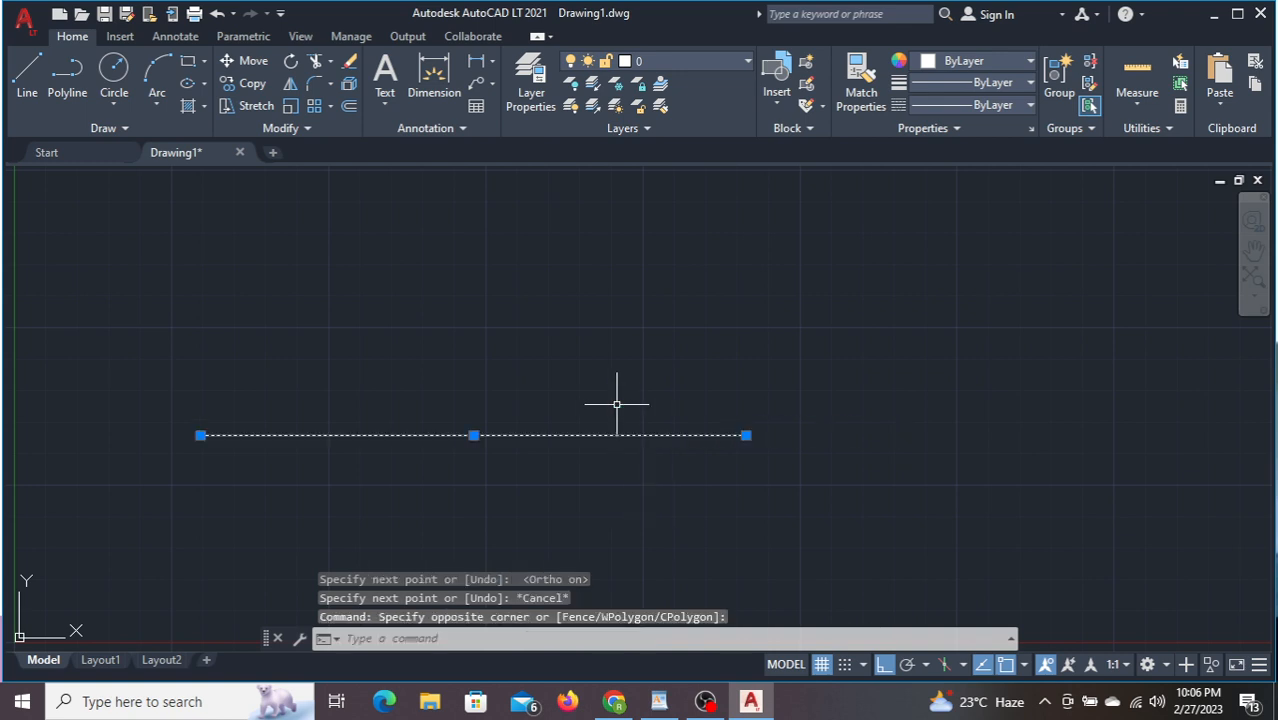
{"action": "type", "text": "co"}
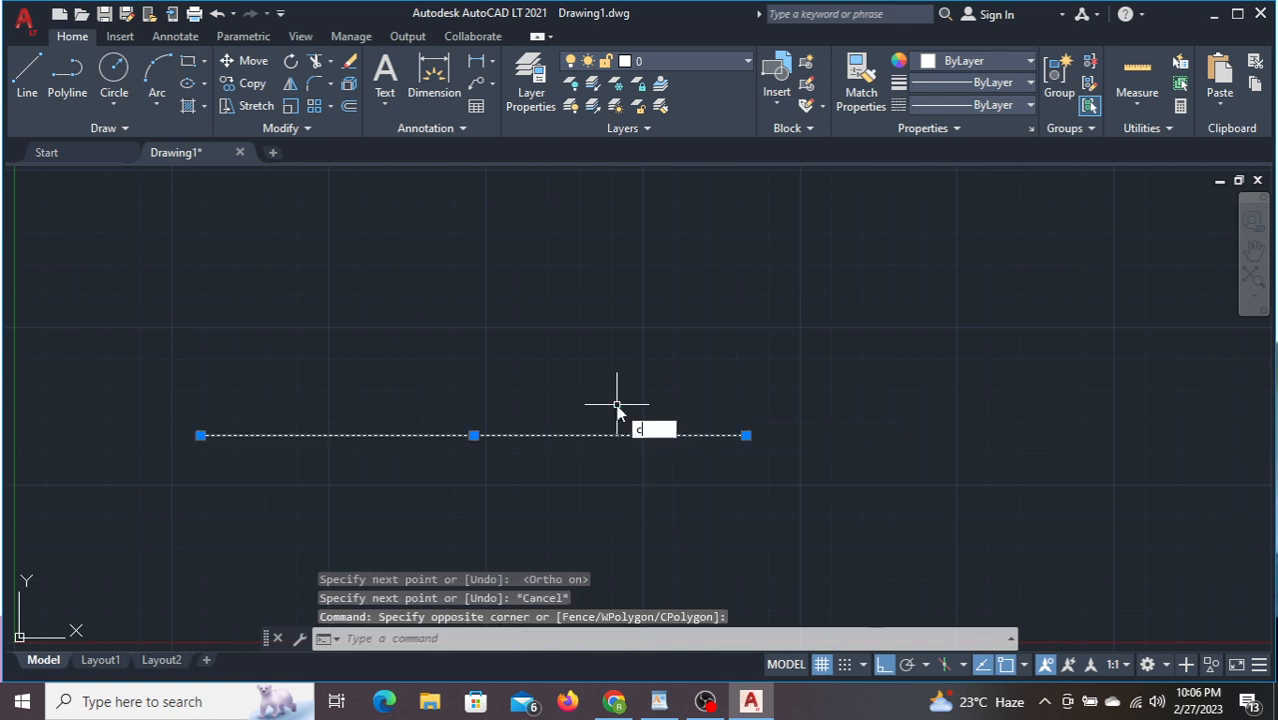
{"action": "key", "text": "Return"}
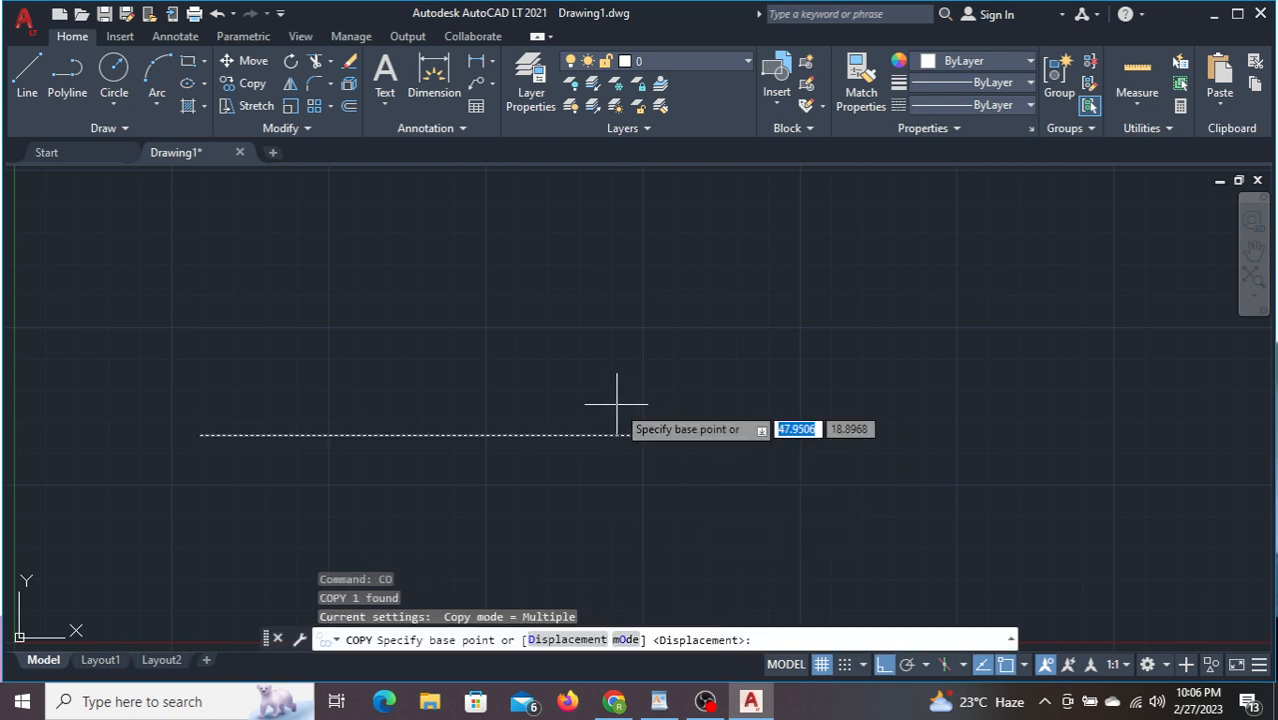
{"action": "left_click", "coordinate": [519, 435]}
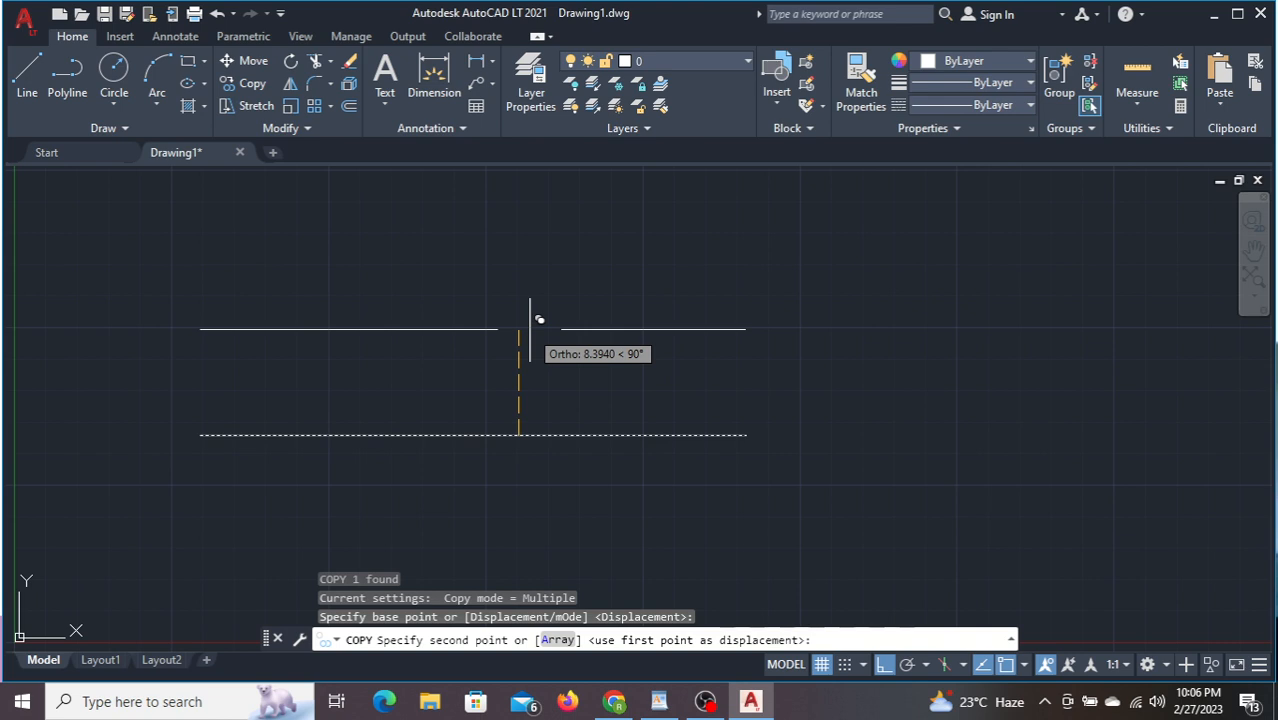
{"action": "type", "text": "8"}
{"action": "key", "text": "Return"}
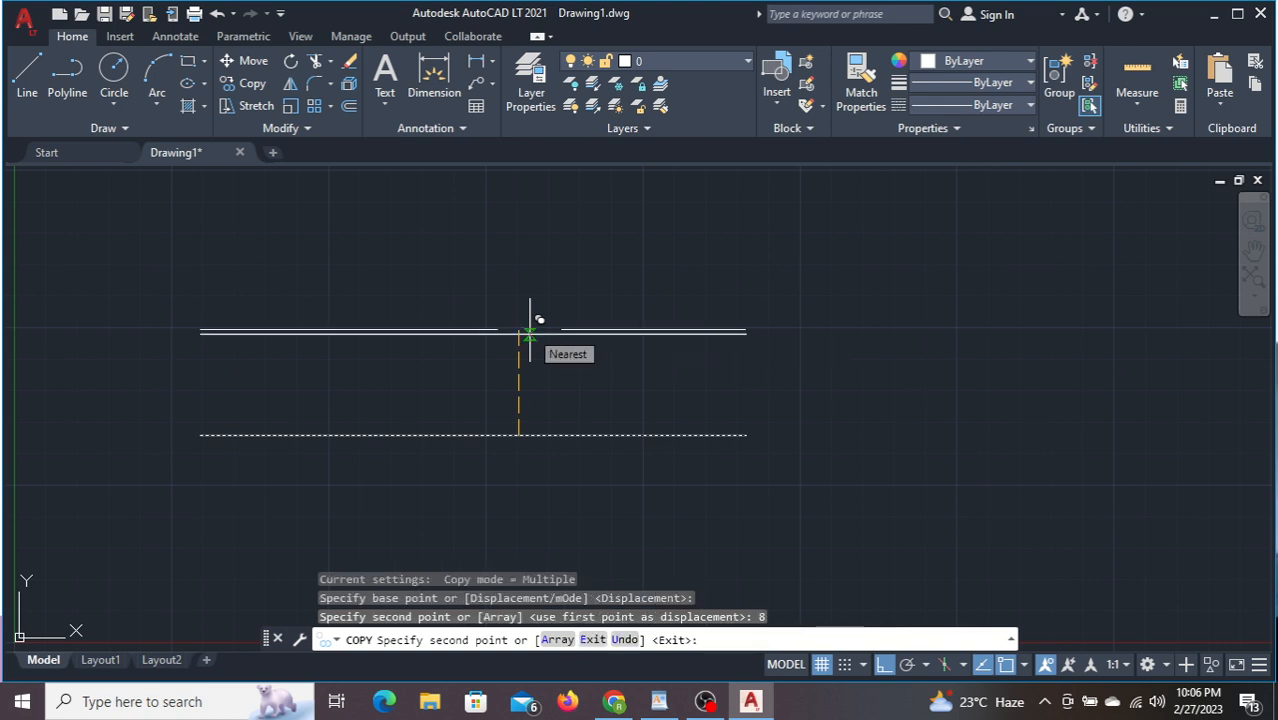
{"action": "key", "text": "Escape"}
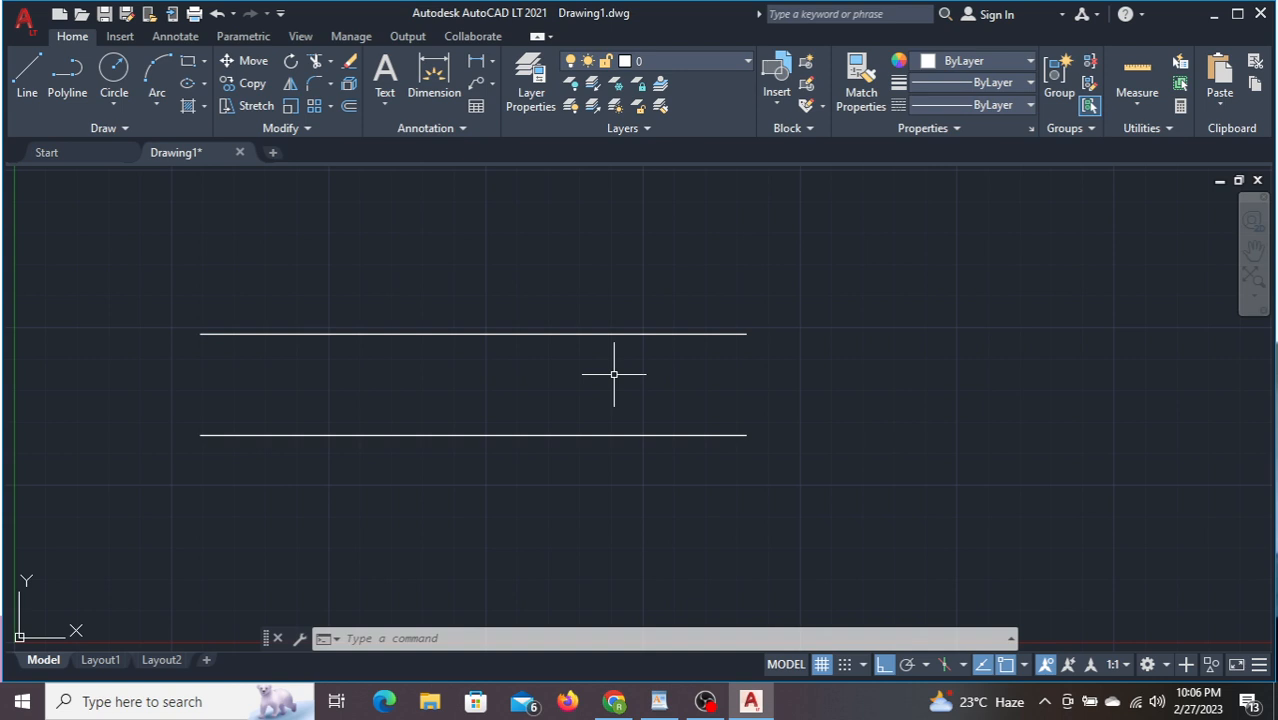
- Offset the upper horizontal line upward by a distance of 20 units
{"action": "type", "text": "O"}
{"action": "key", "text": "Return"}
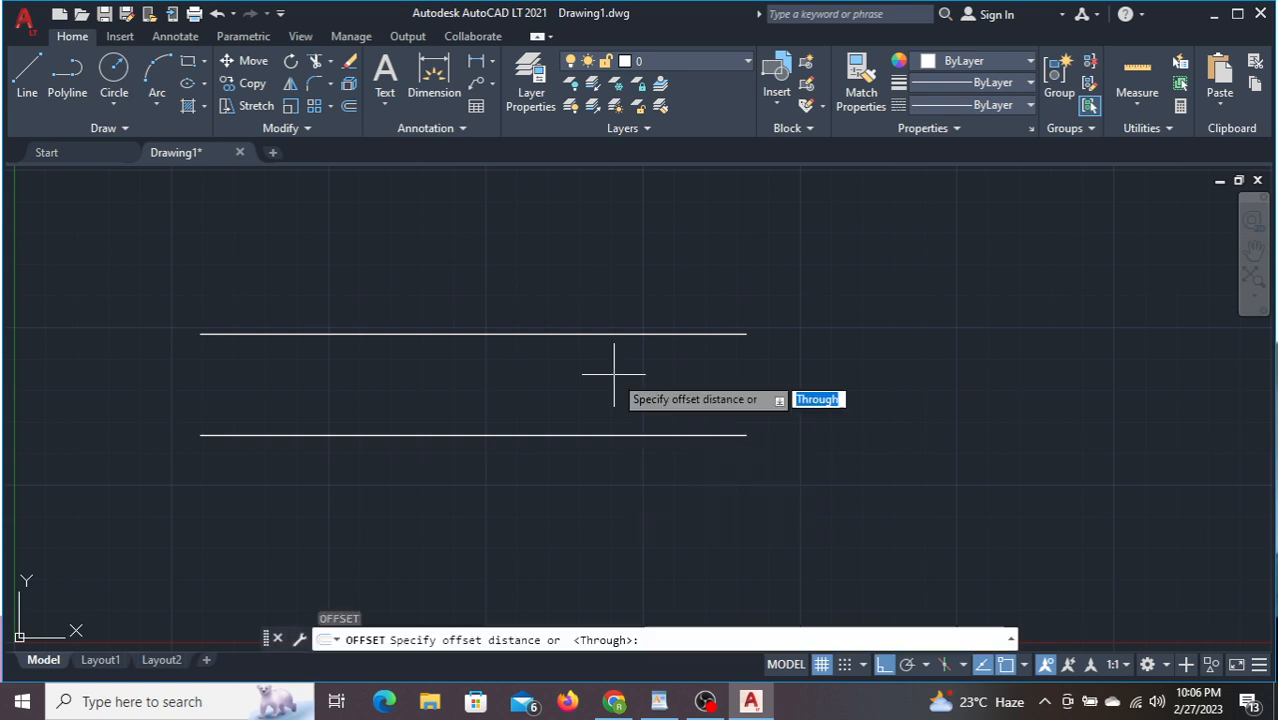
{"action": "left_click", "coordinate": [532, 334]}
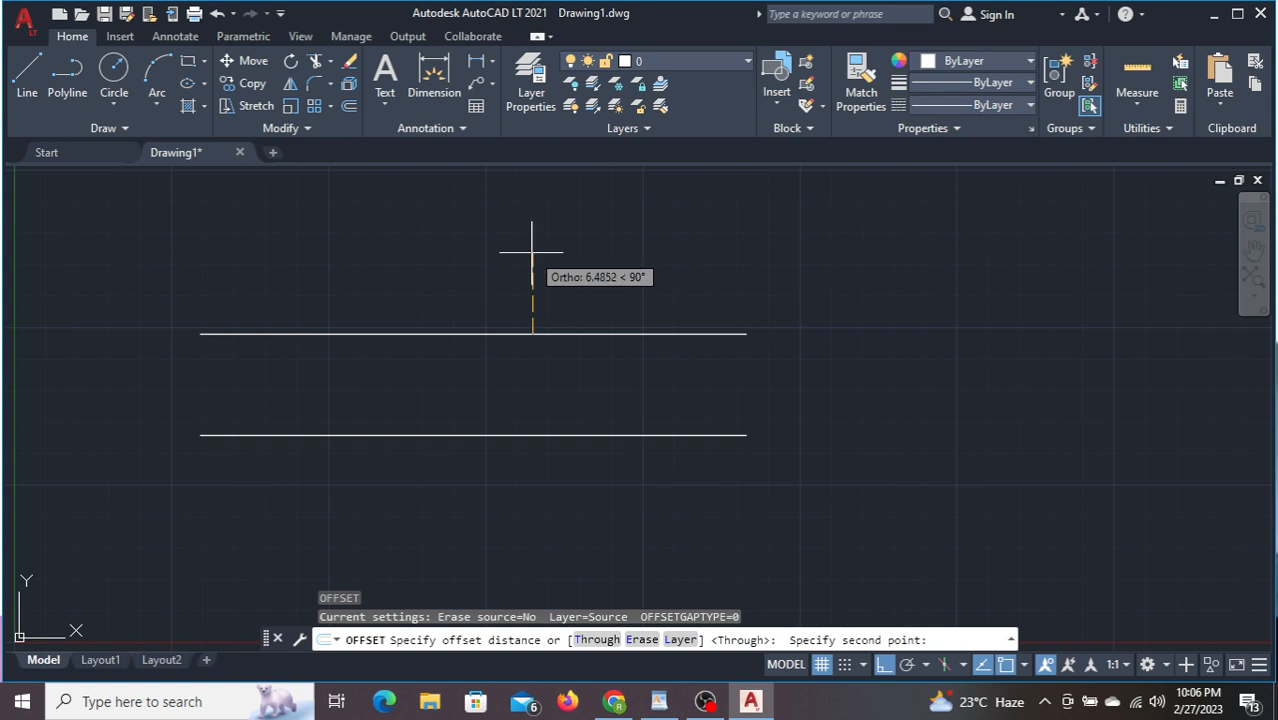
{"action": "type", "text": "20"}
{"action": "key", "text": "Return"}
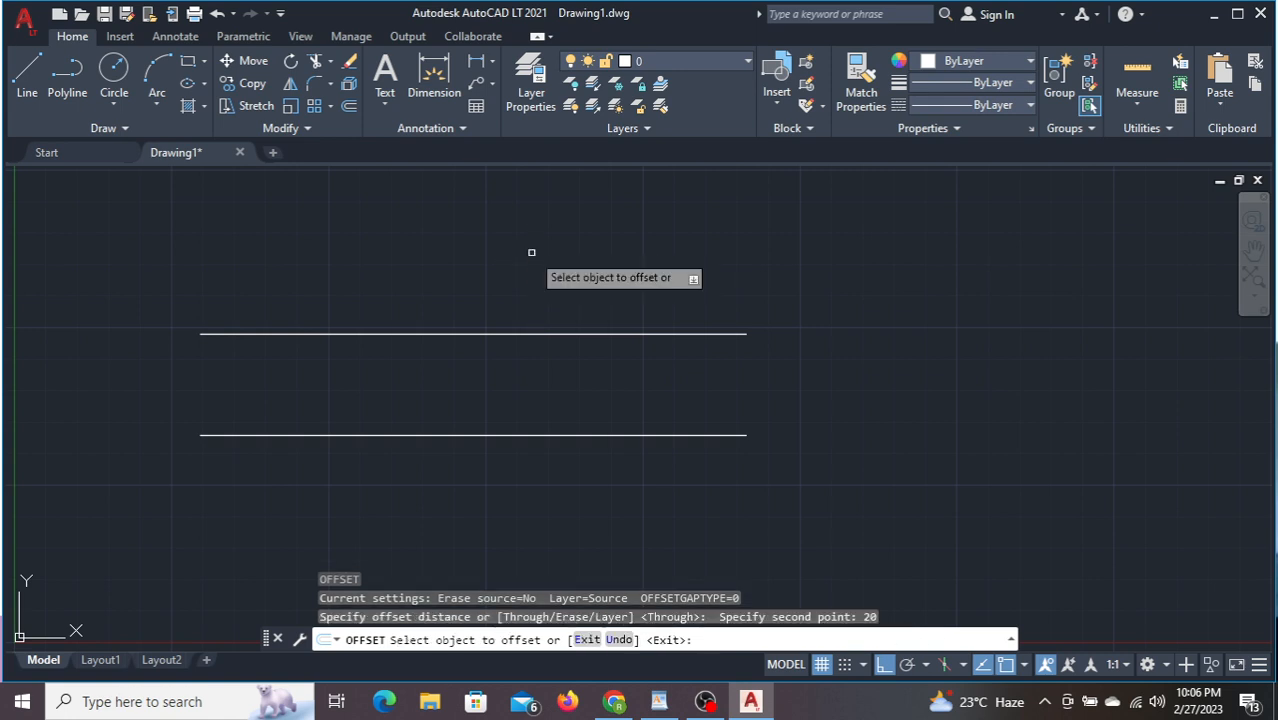
{"action": "scroll", "coordinate": [533, 283], "scroll_direction": "down", "scroll_amount": 2}
{"action": "mouse_move", "coordinate": [533, 285]}
{"action": "middle_mouse_down"}
{"action": "mouse_move", "coordinate": [530, 493]}
{"action": "mouse_move", "coordinate": [513, 462]}
{"action": "mouse_move", "coordinate": [511, 517]}
{"action": "middle_mouse_up"}
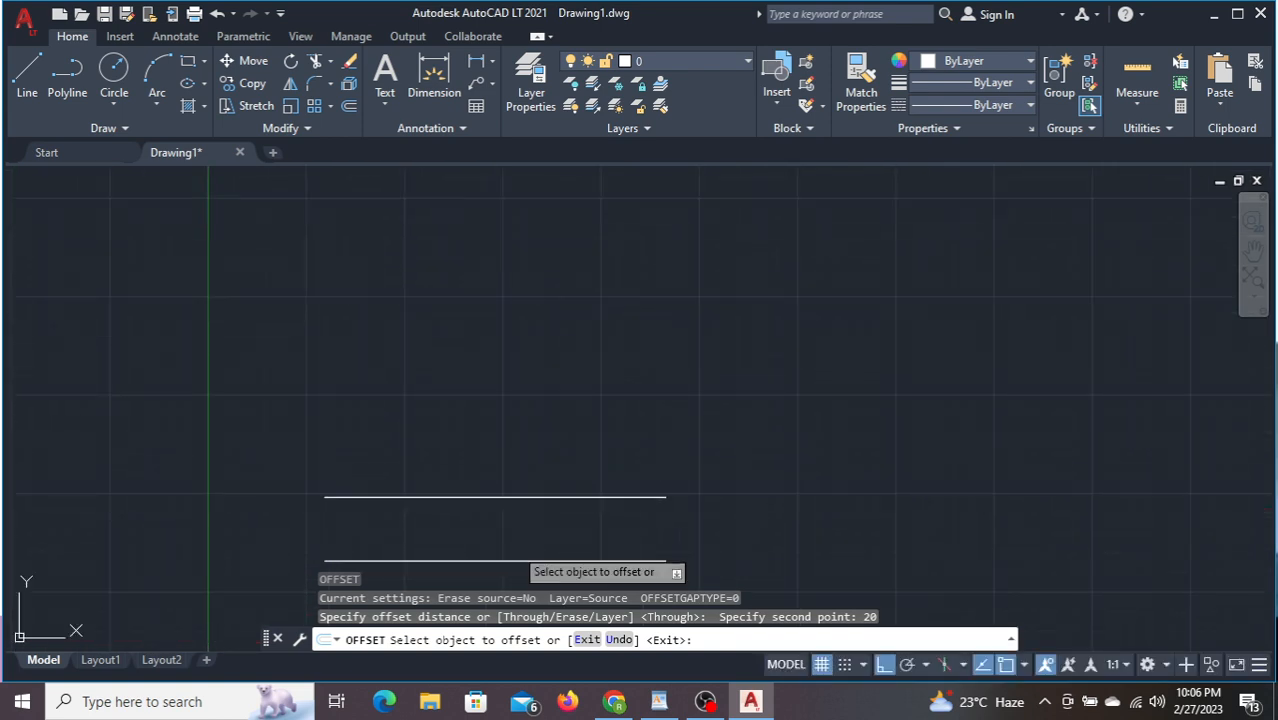
{"action": "left_click", "coordinate": [508, 497]}
{"action": "left_click", "coordinate": [501, 395]}
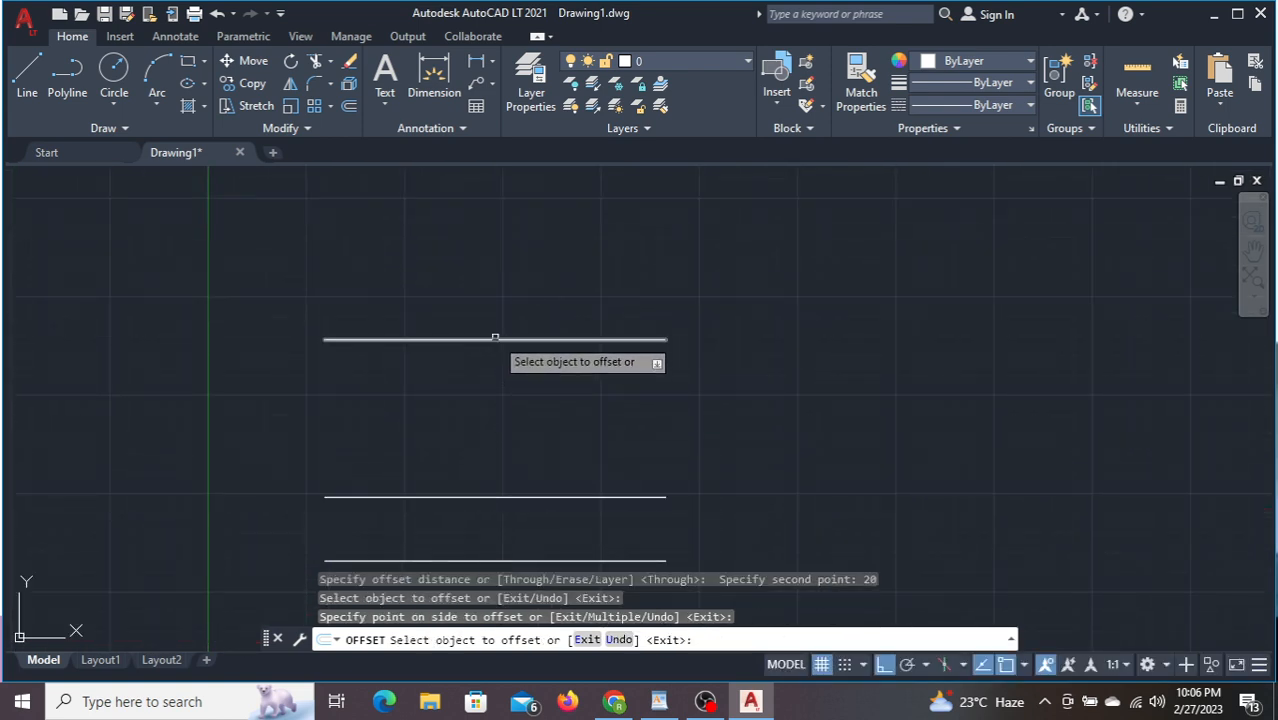
- Offset the topmost line upward two more times at the same distance, then end the Offset command
{"action": "left_click", "coordinate": [499, 339]}
{"action": "left_click", "coordinate": [494, 240]}
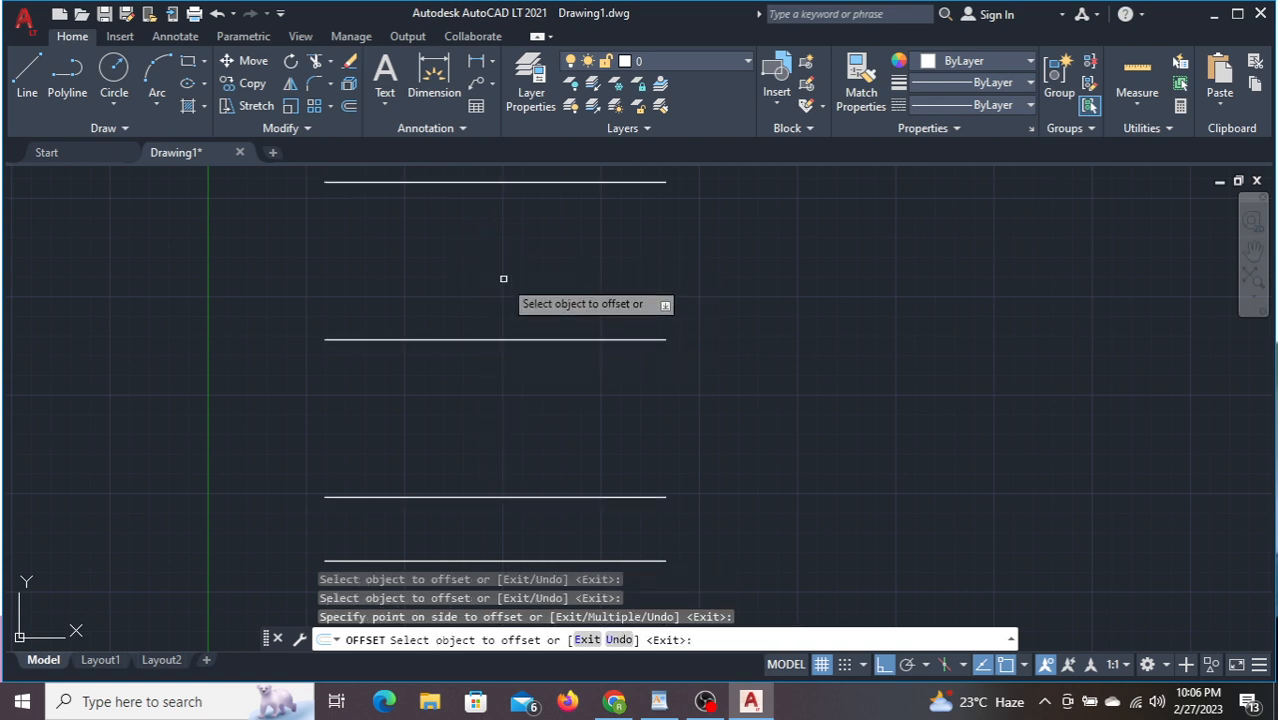
{"action": "middle_click_drag", "start_coordinate": [508, 368], "coordinate": [508, 404]}
{"action": "left_click", "coordinate": [488, 217]}
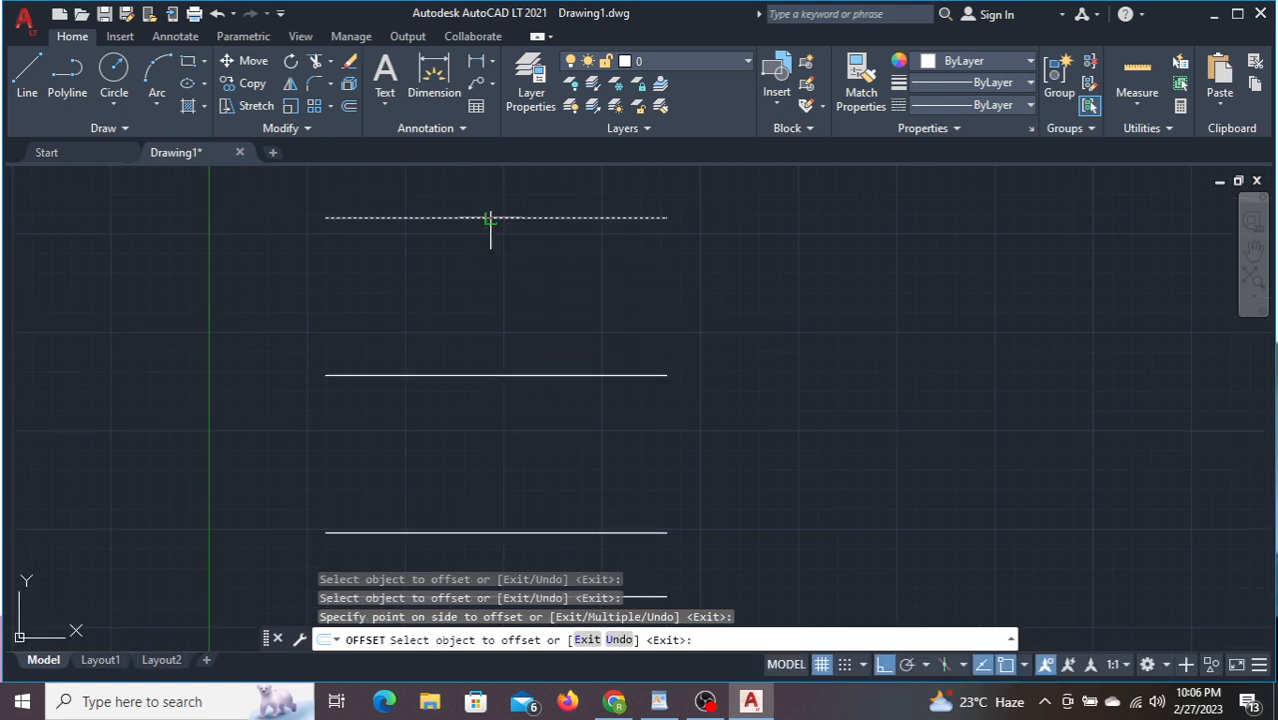
{"action": "left_click", "coordinate": [485, 200]}
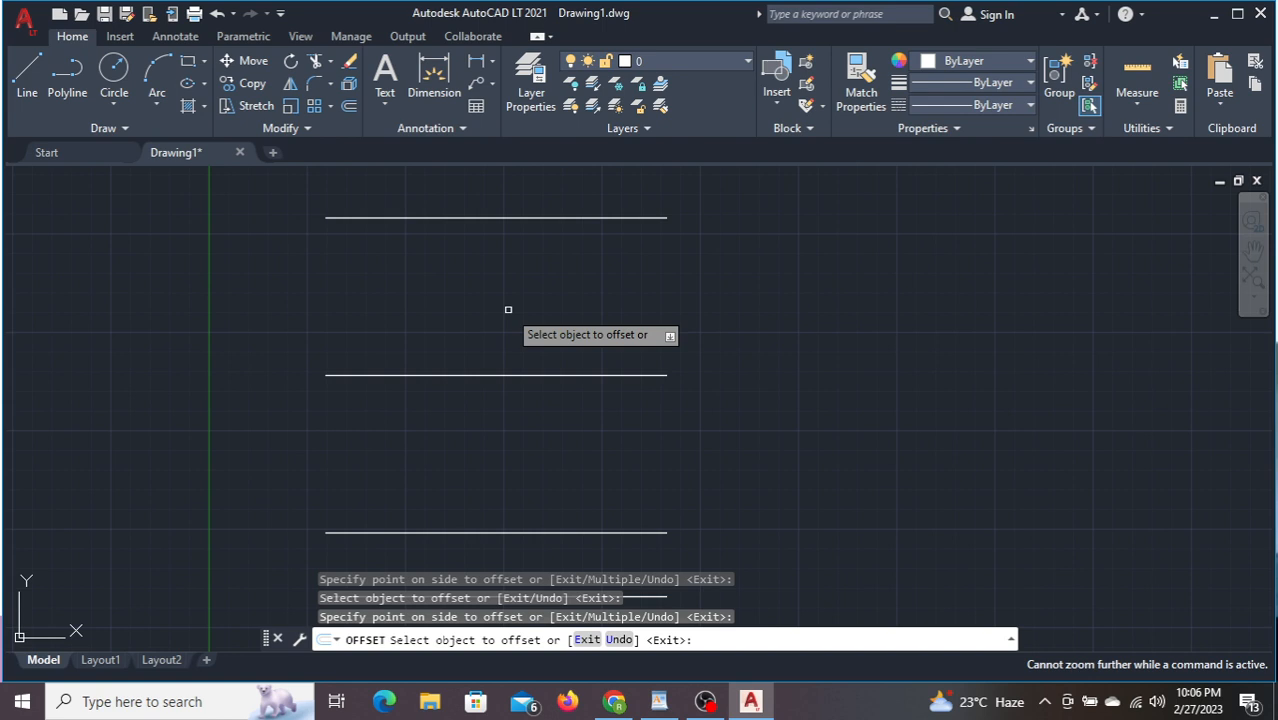
{"action": "key", "text": "Escape"}
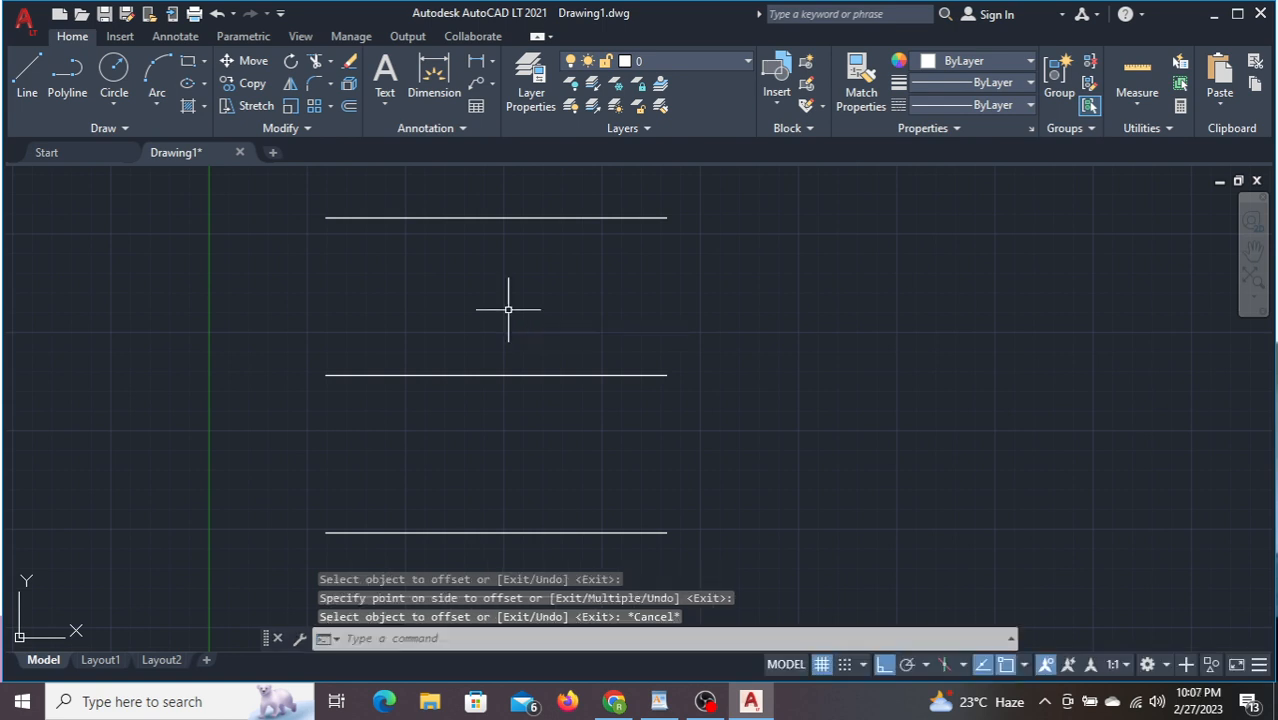
- Zoom to show the whole drawing and erase all the horizontal lines
{"action": "type", "text": "z"}
{"action": "key", "text": "Return"}
{"action": "type", "text": "a"}
{"action": "key", "text": "Return"}
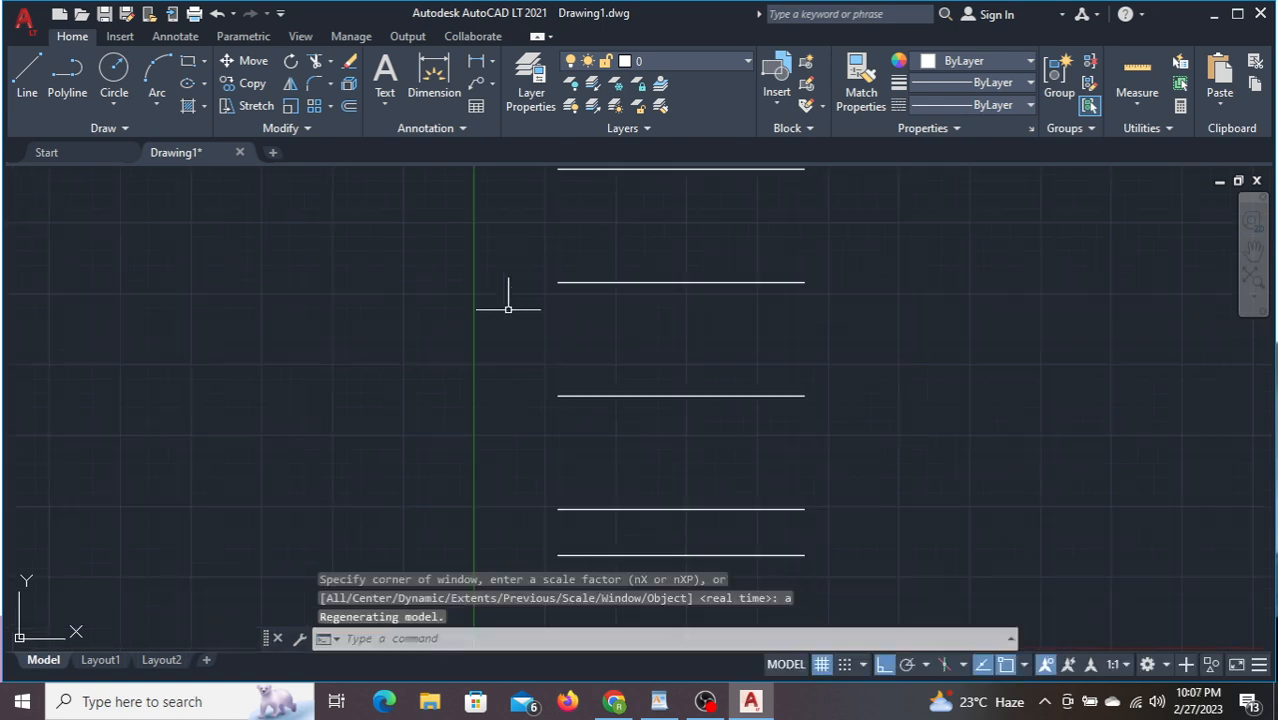
{"action": "scroll", "coordinate": [733, 365], "scroll_direction": "down", "scroll_amount": 4}
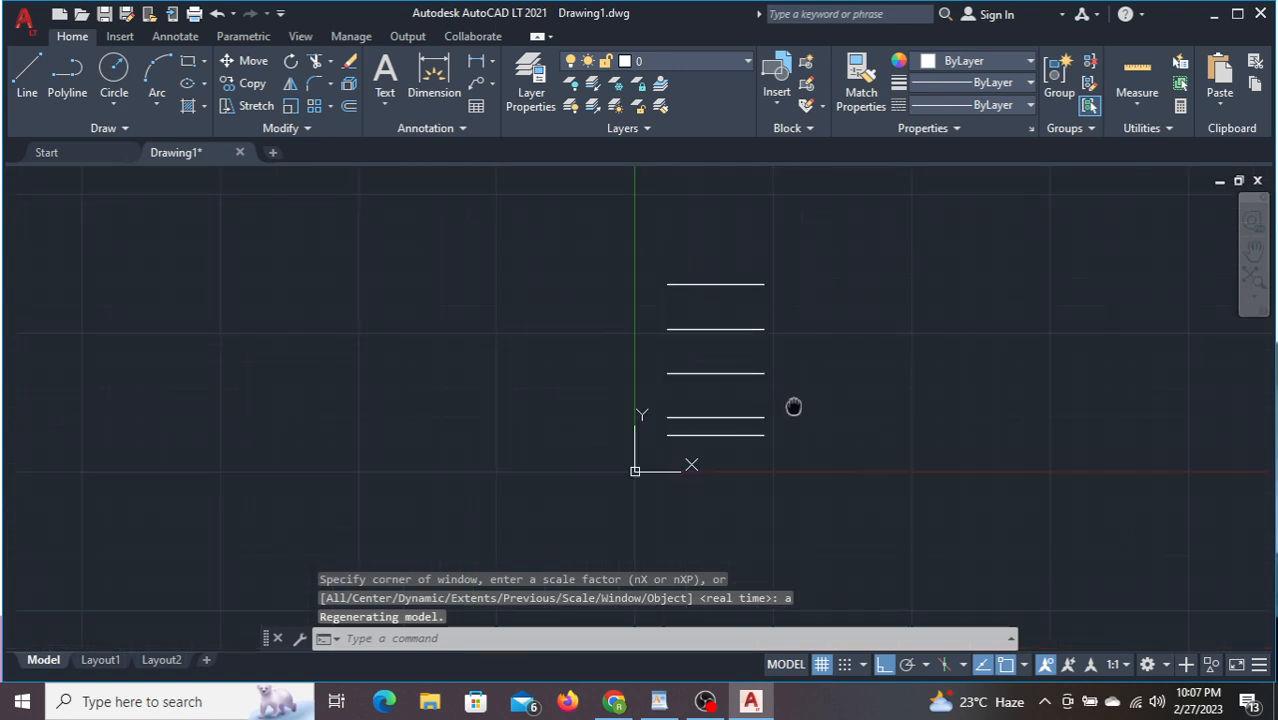
{"action": "mouse_move", "coordinate": [793, 407]}
{"action": "middle_mouse_down"}
{"action": "mouse_move", "coordinate": [711, 375]}
{"action": "mouse_move", "coordinate": [343, 518]}
{"action": "middle_mouse_up"}
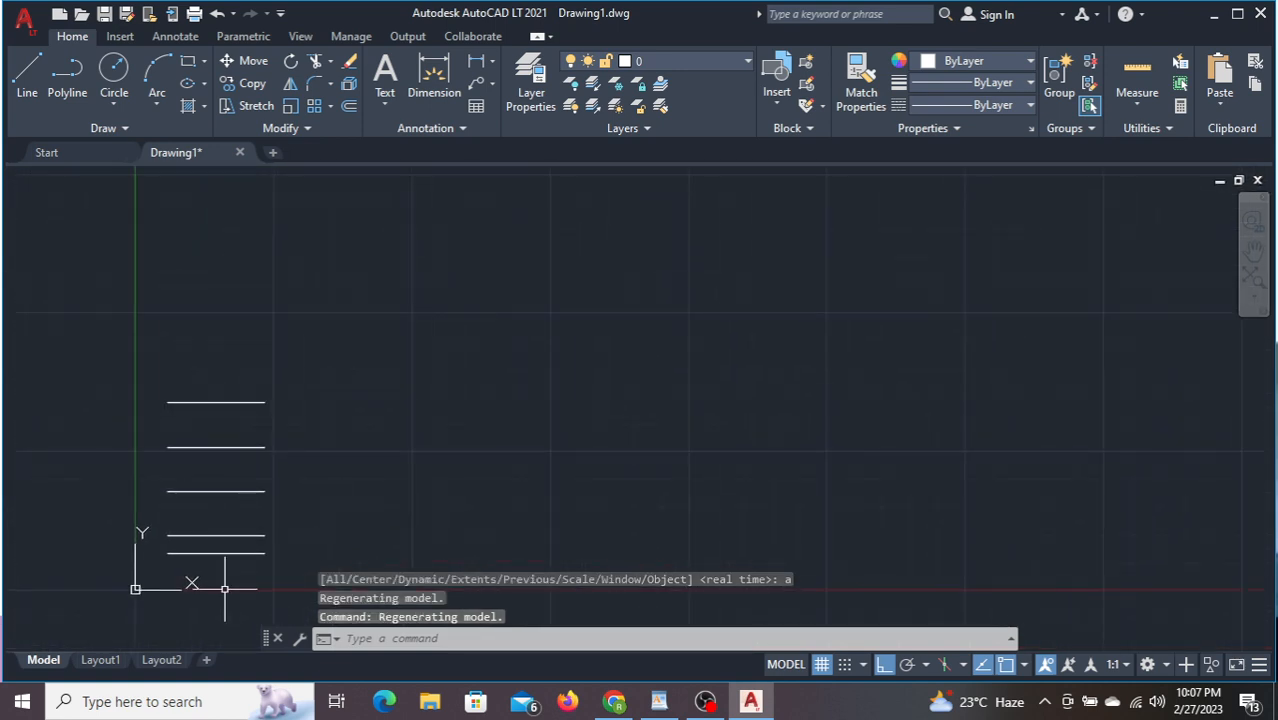
{"action": "left_click", "coordinate": [285, 549]}
{"action": "left_click", "coordinate": [157, 342]}
{"action": "key", "text": "Delete"}
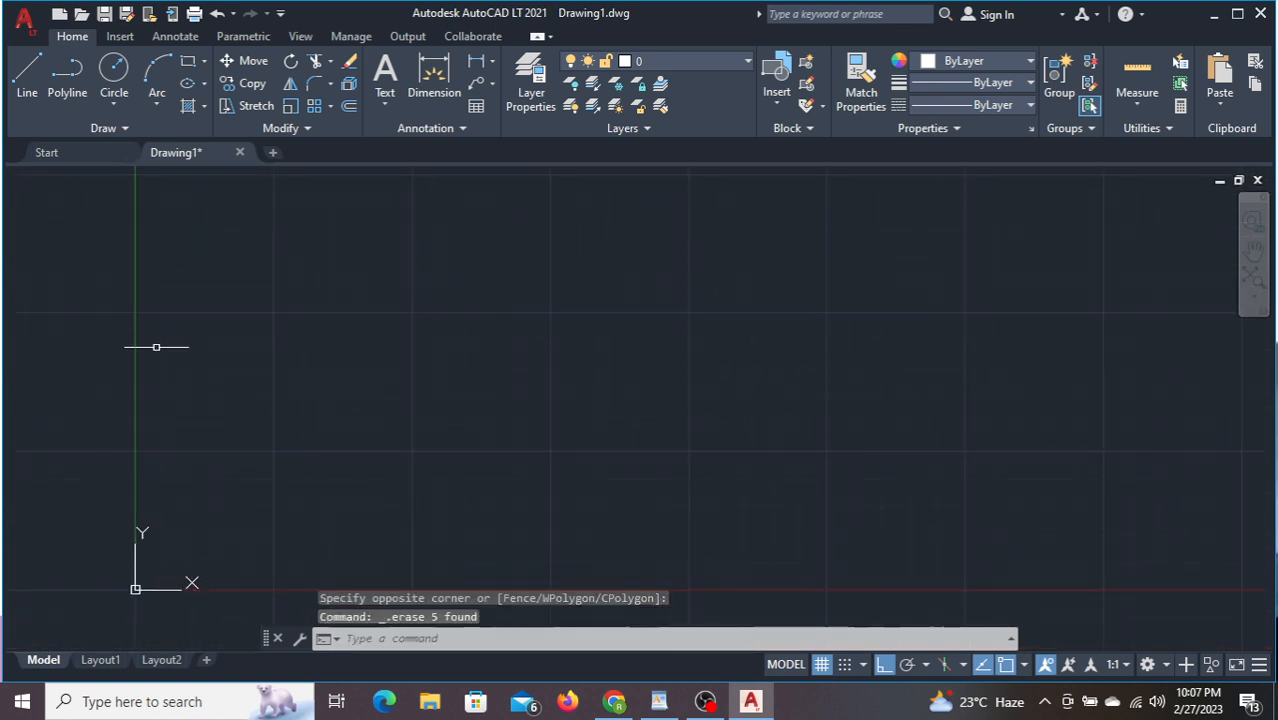
- Draw a circle with a radius of about 32 units near the middle of the empty drawing area
{"action": "left_click", "coordinate": [114, 70]}
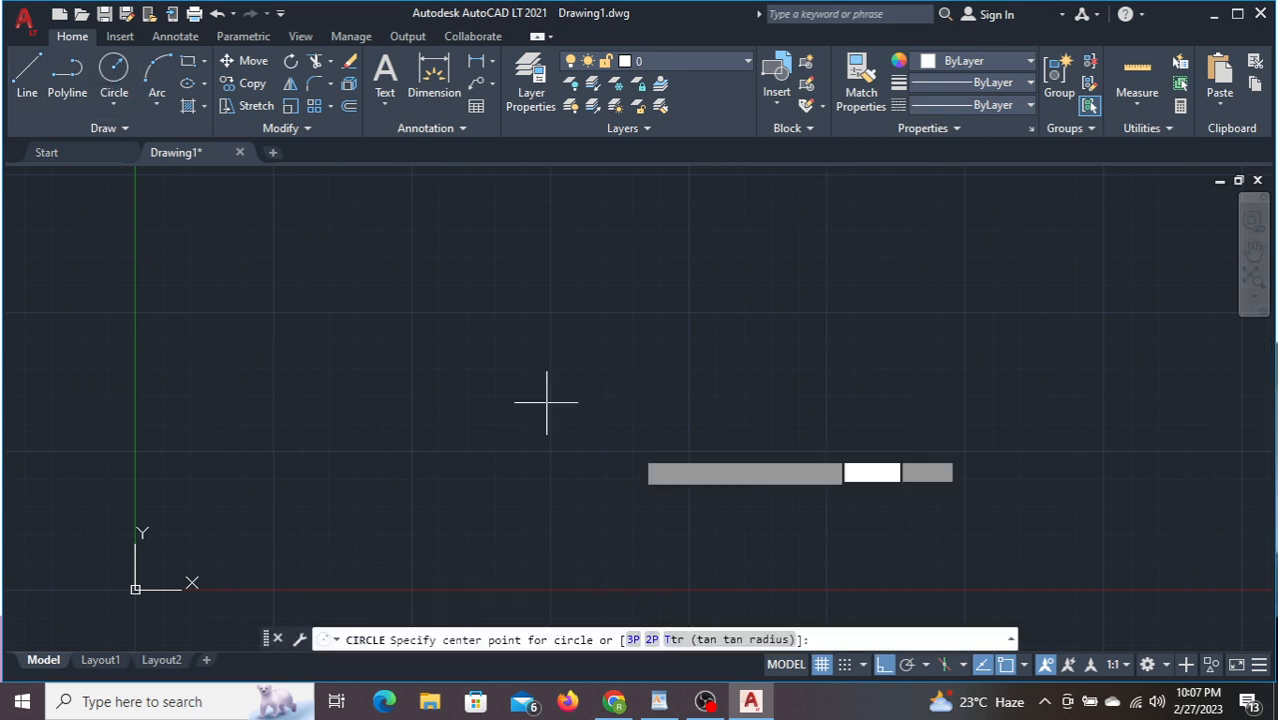
{"action": "left_click", "coordinate": [651, 452]}
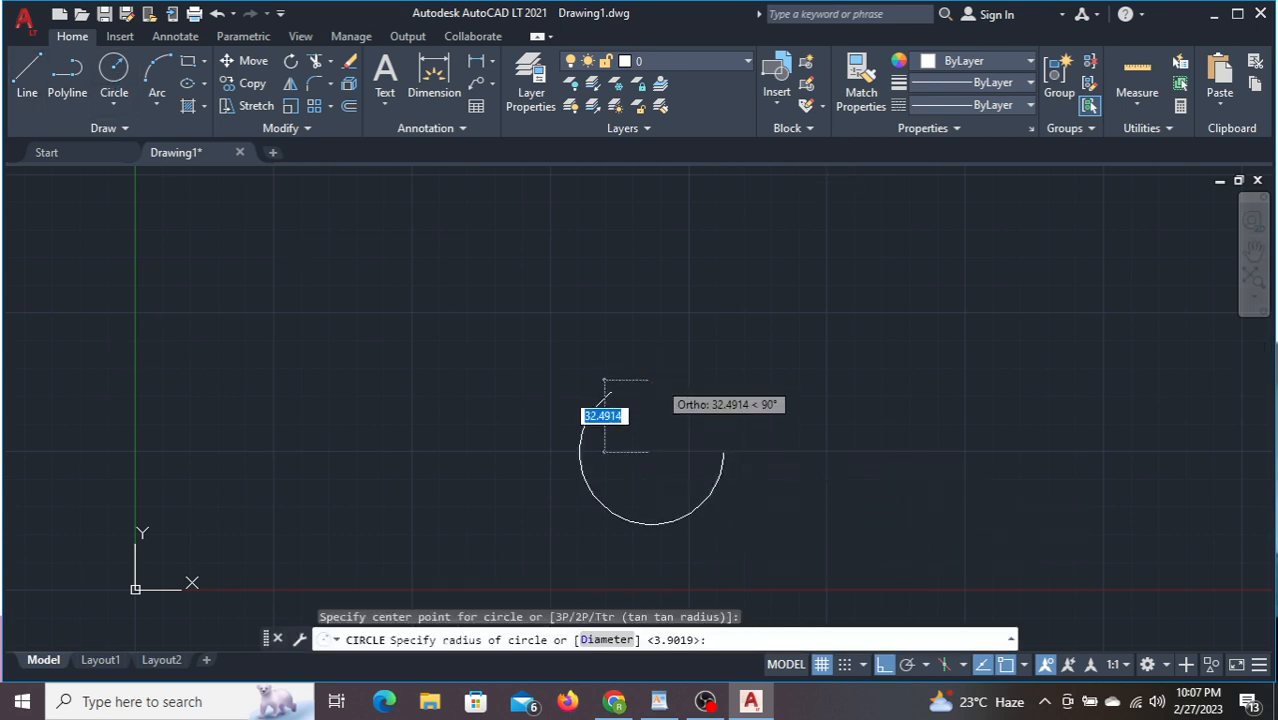
{"action": "left_click", "coordinate": [603, 400]}
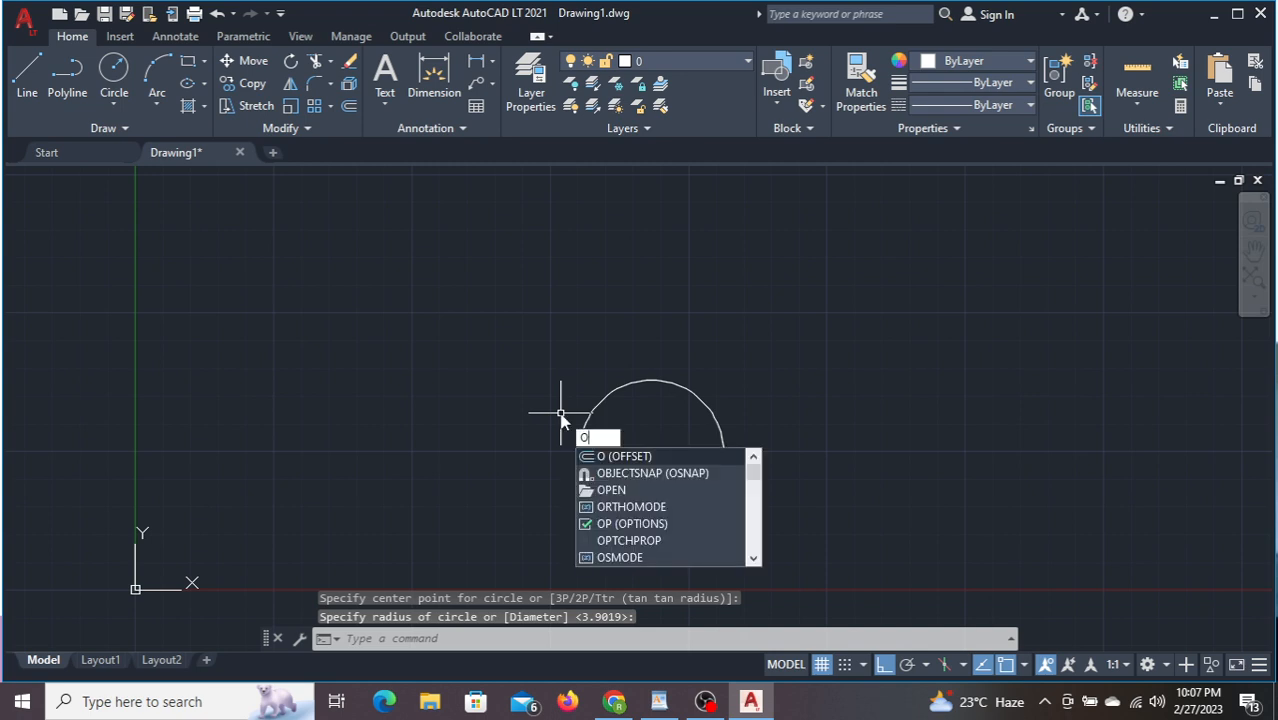
{"action": "key", "text": "Return"}
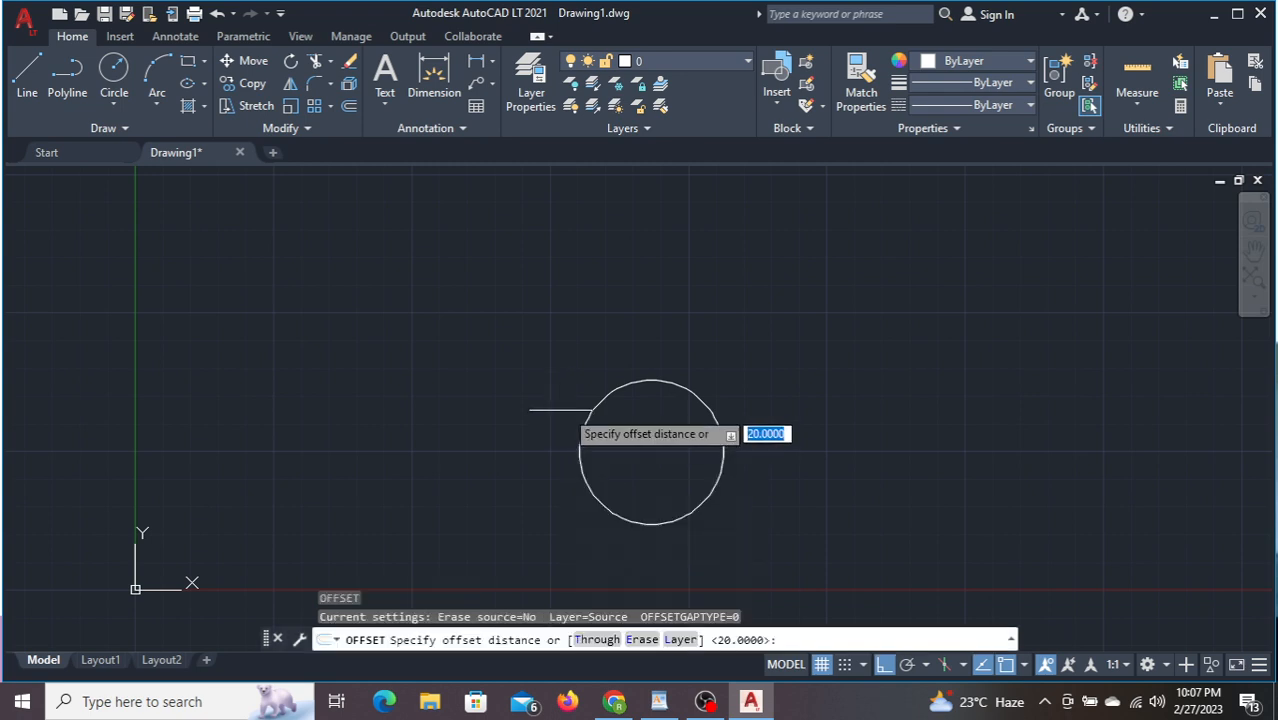
{"action": "left_click", "coordinate": [651, 452]}
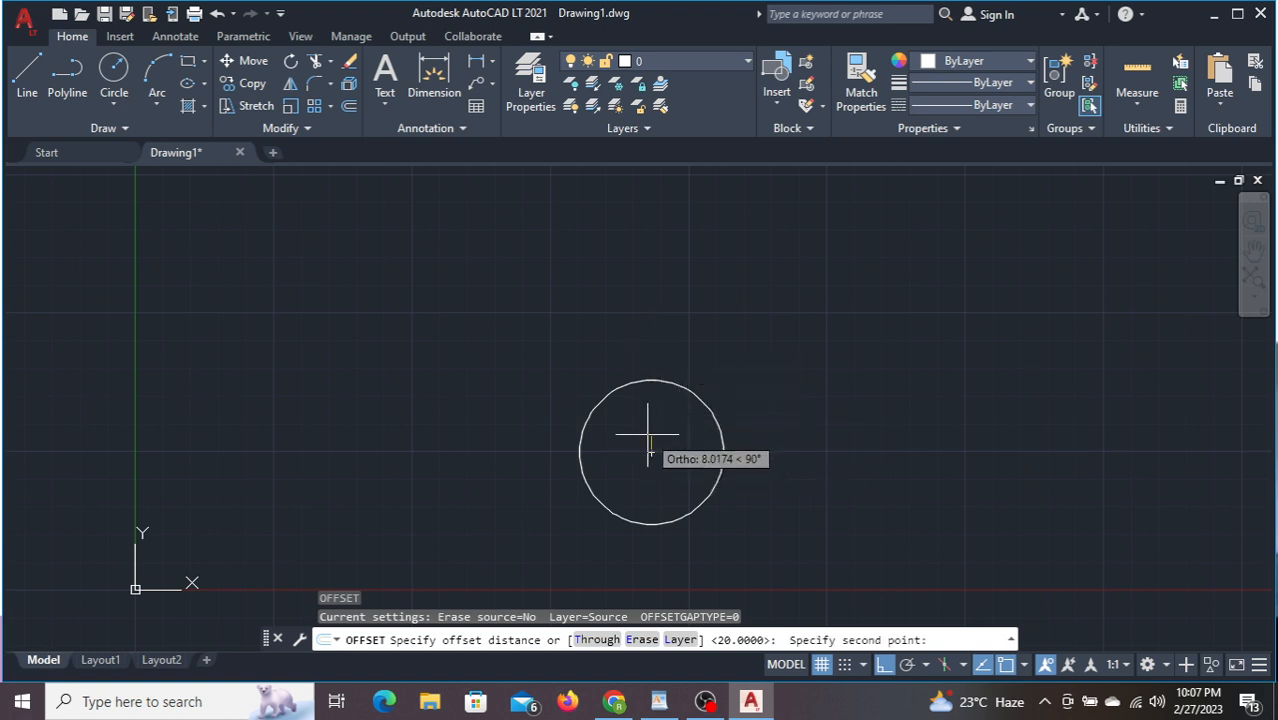
{"action": "key", "text": "Escape"}
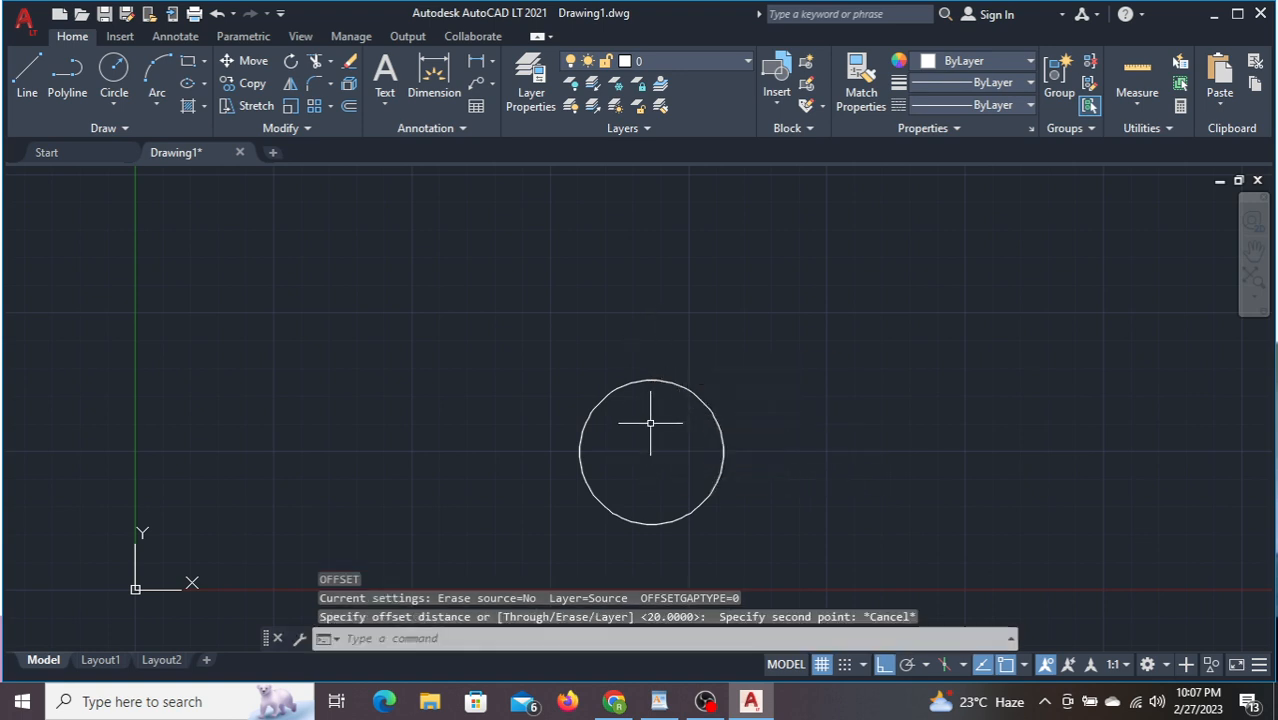
- Offset the circle inward by a distance of 2 units
{"action": "type", "text": "o"}
{"action": "key", "text": "Return"}
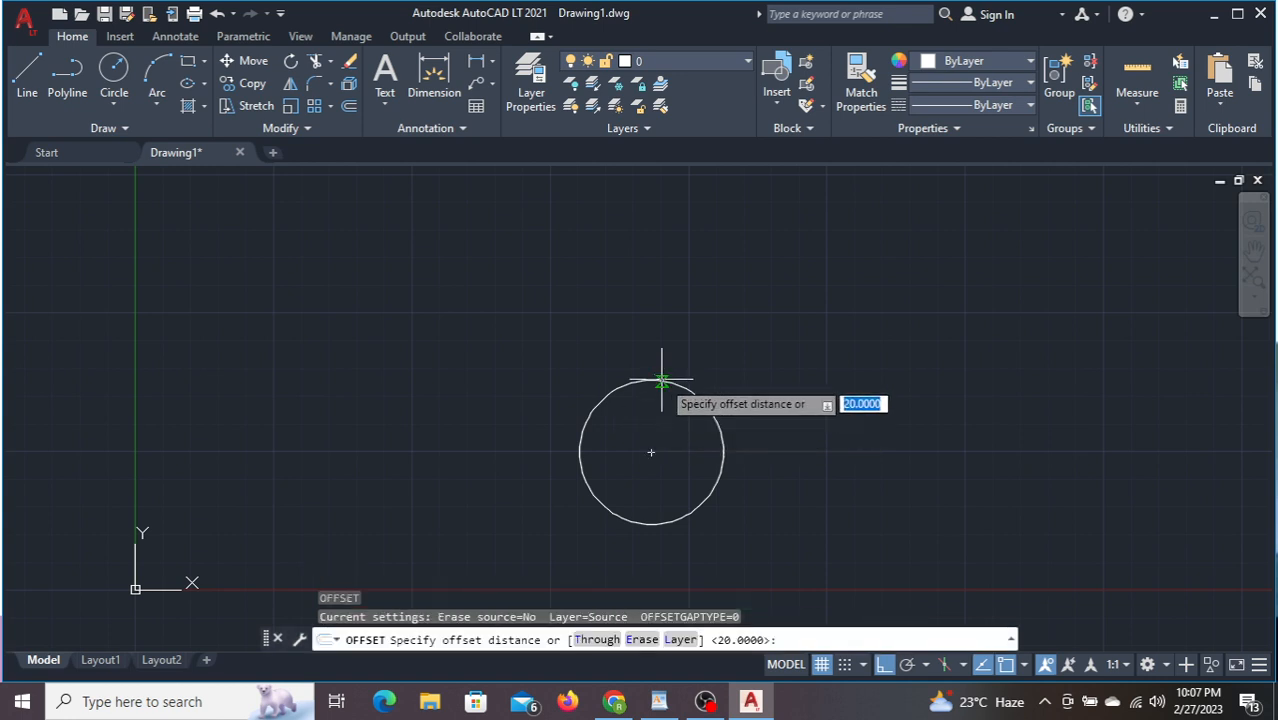
{"action": "left_click", "coordinate": [659, 381]}
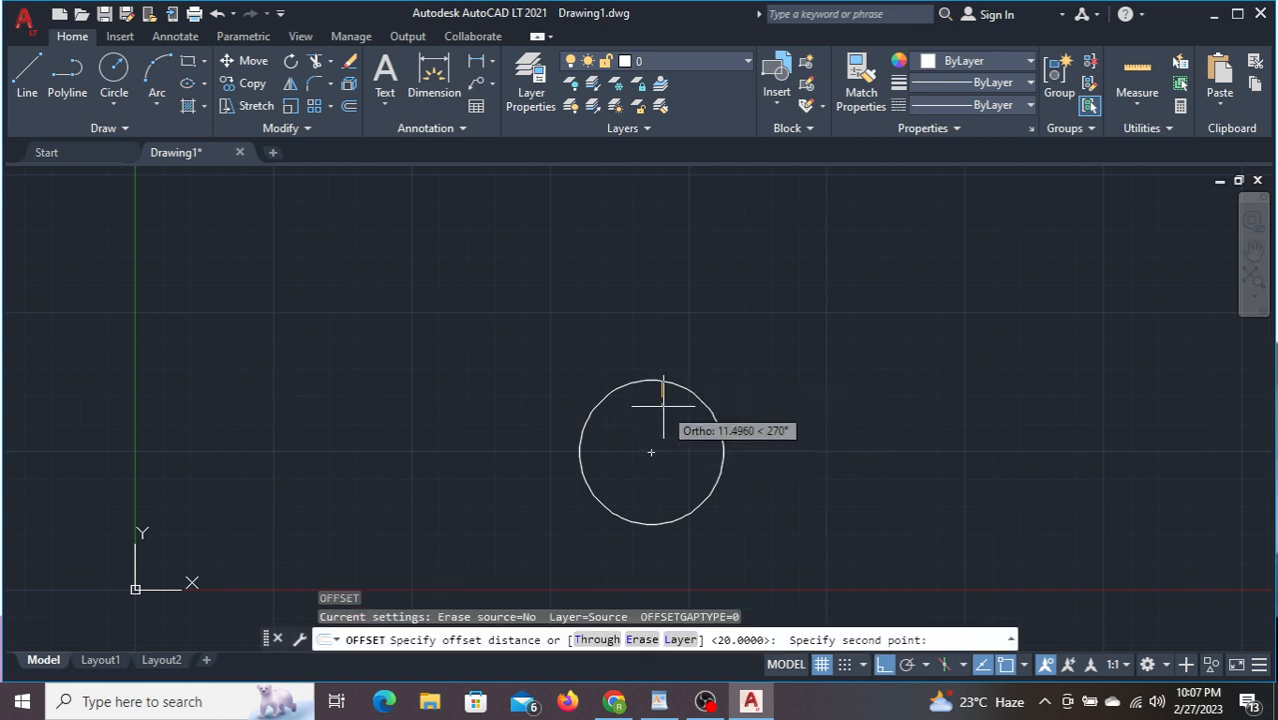
{"action": "scroll", "coordinate": [658, 402], "scroll_direction": "up", "scroll_amount": 2}
{"action": "scroll", "coordinate": [657, 401], "scroll_direction": "up", "scroll_amount": 2}
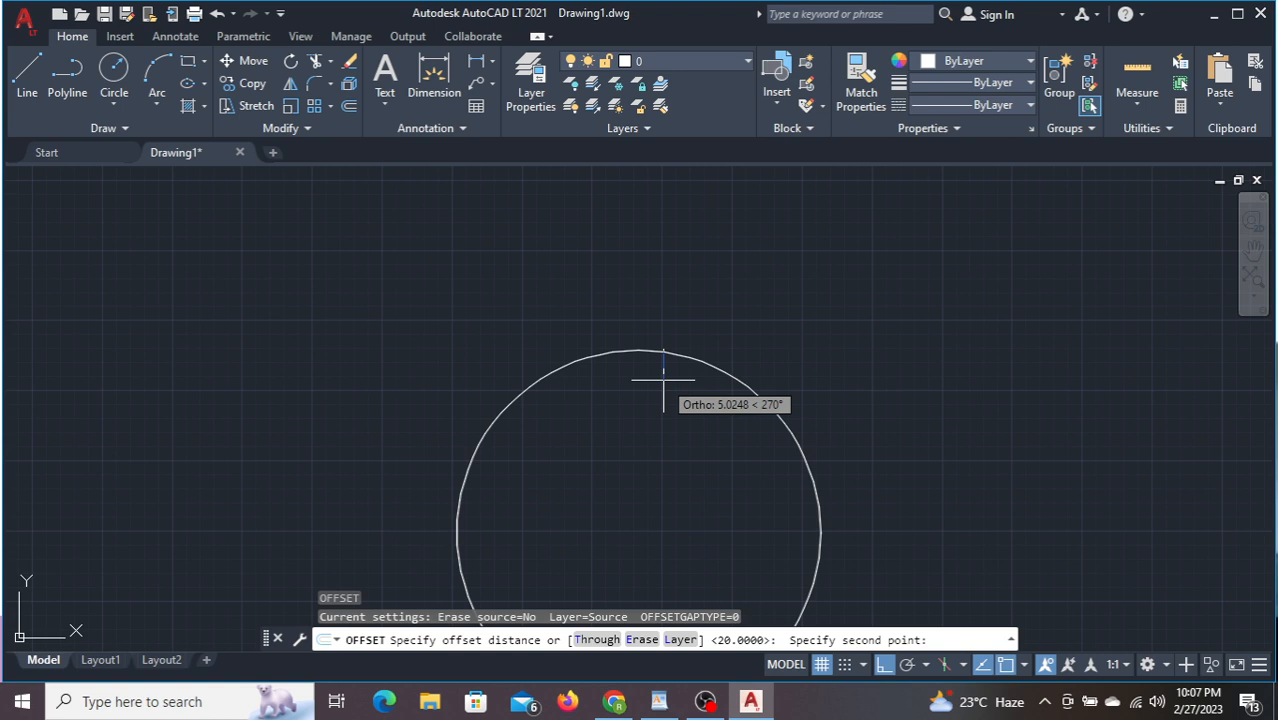
{"action": "type", "text": "2"}
{"action": "key", "text": "Return"}
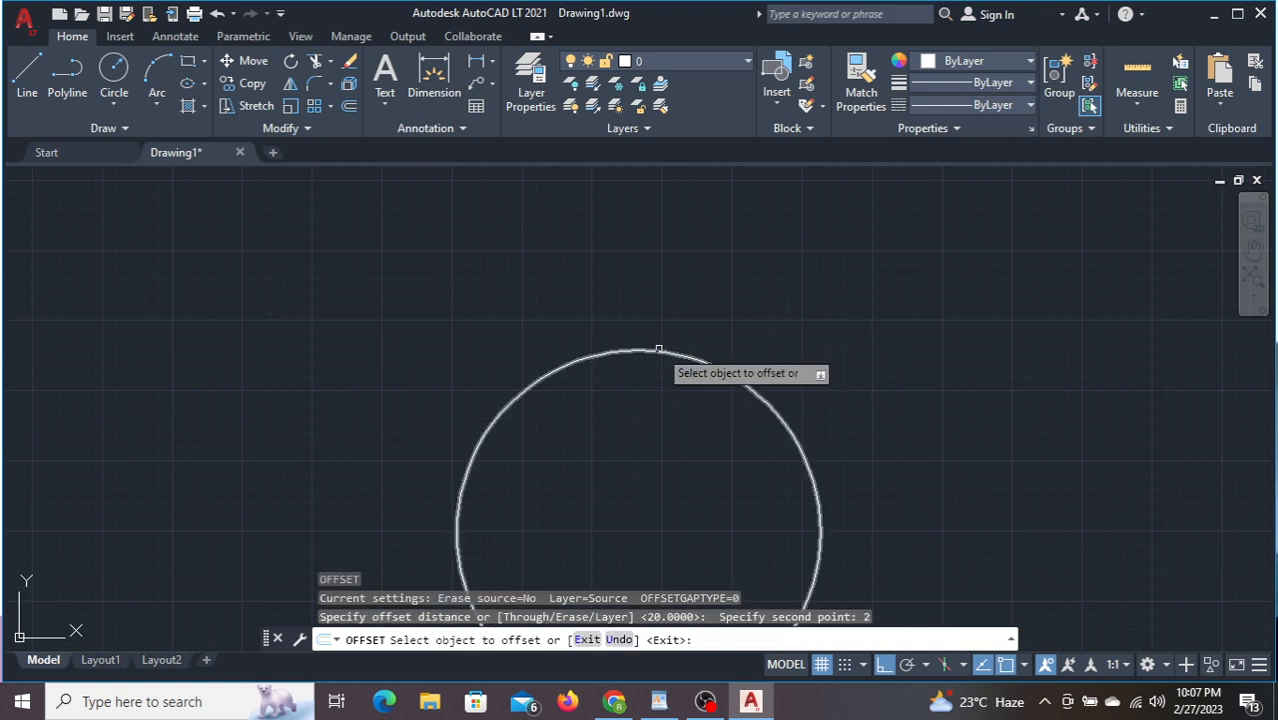
{"action": "left_click", "coordinate": [658, 350]}
{"action": "left_click", "coordinate": [646, 365]}
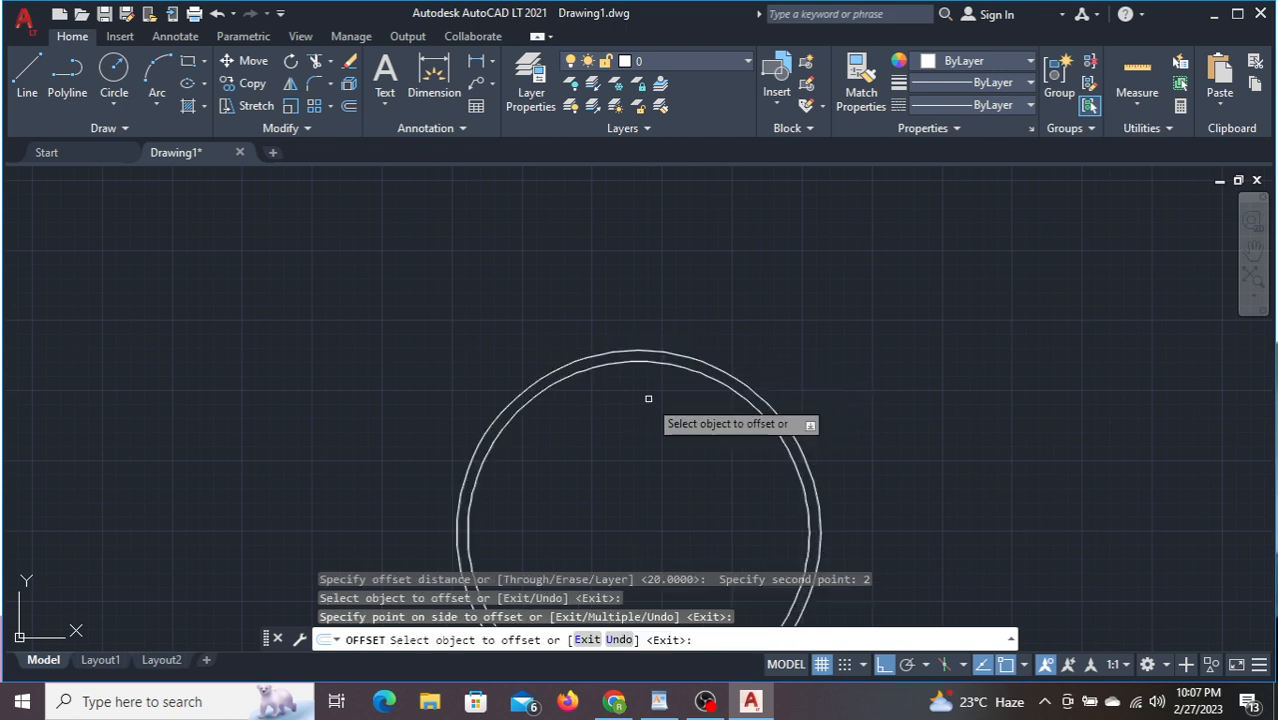
- Offset the innermost circle inward six more times at the same distance, each time starting from the newest circle
{"action": "left_click", "coordinate": [661, 362]}
{"action": "left_click", "coordinate": [656, 418]}
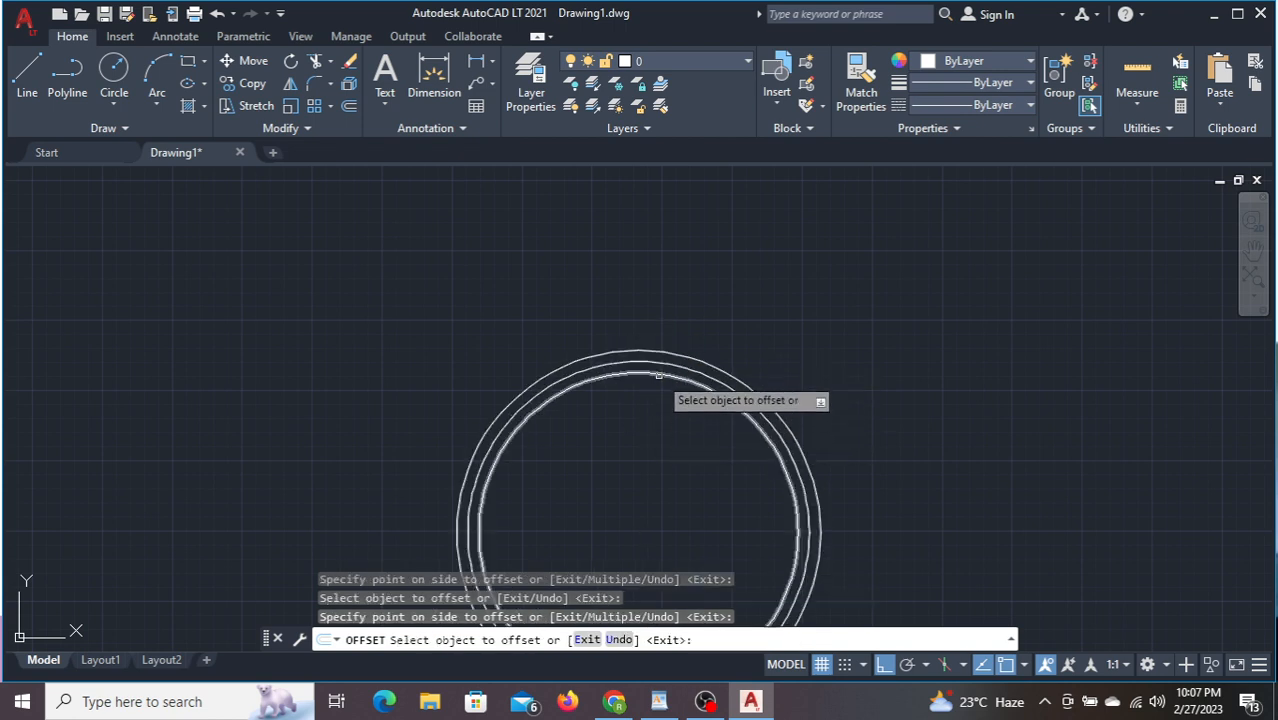
{"action": "left_click", "coordinate": [655, 374]}
{"action": "left_click", "coordinate": [655, 435]}
{"action": "left_click", "coordinate": [655, 385]}
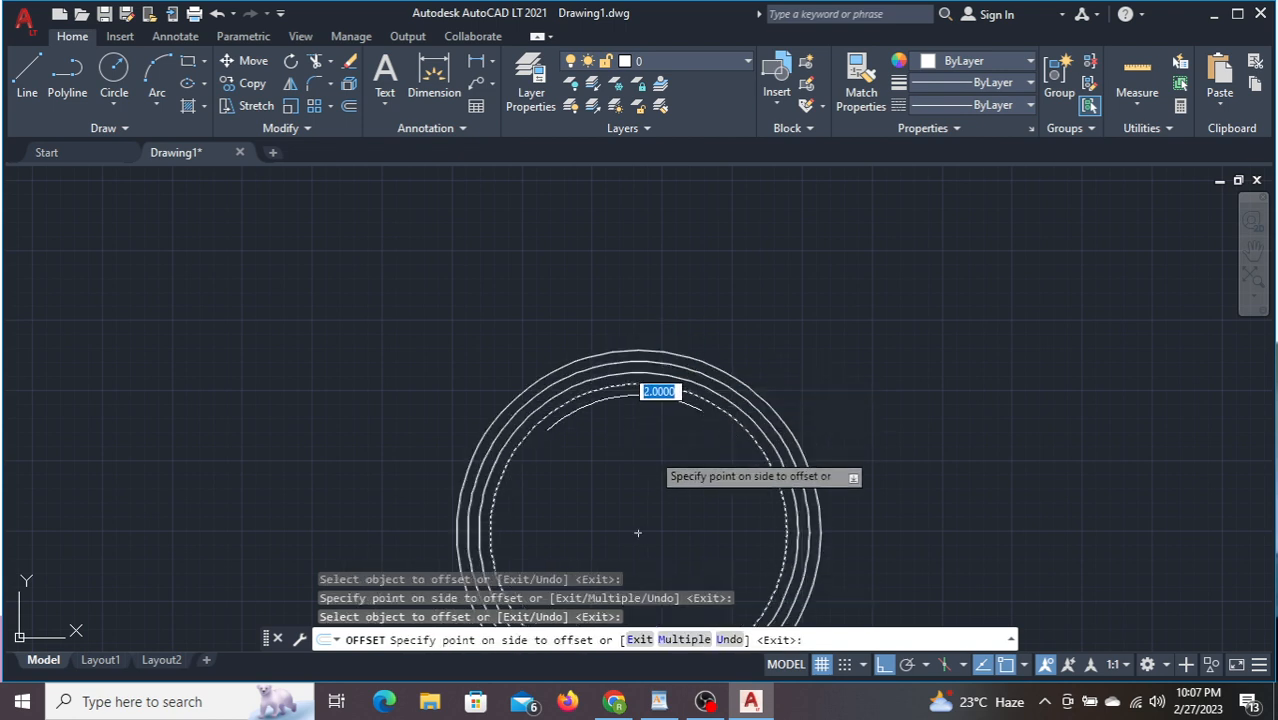
{"action": "left_click", "coordinate": [655, 399]}
{"action": "left_click", "coordinate": [655, 399]}
{"action": "left_click", "coordinate": [650, 452]}
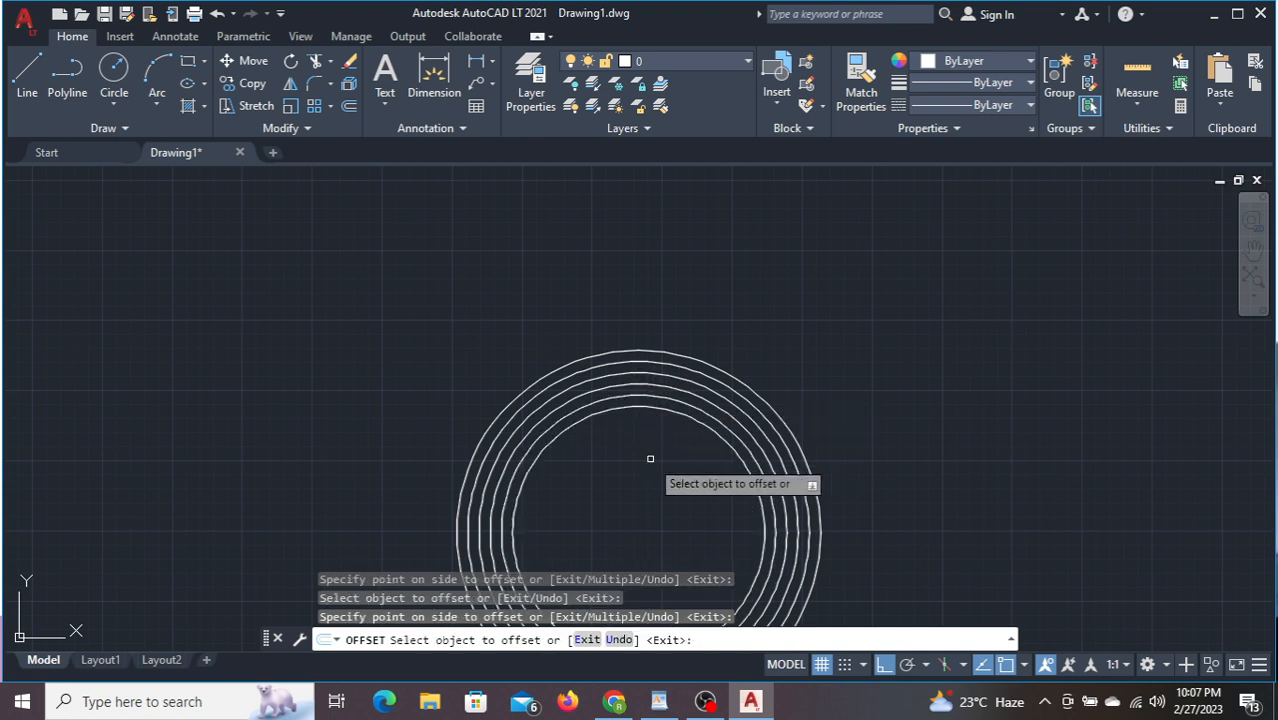
{"action": "left_click", "coordinate": [652, 408]}
{"action": "left_click", "coordinate": [652, 445]}
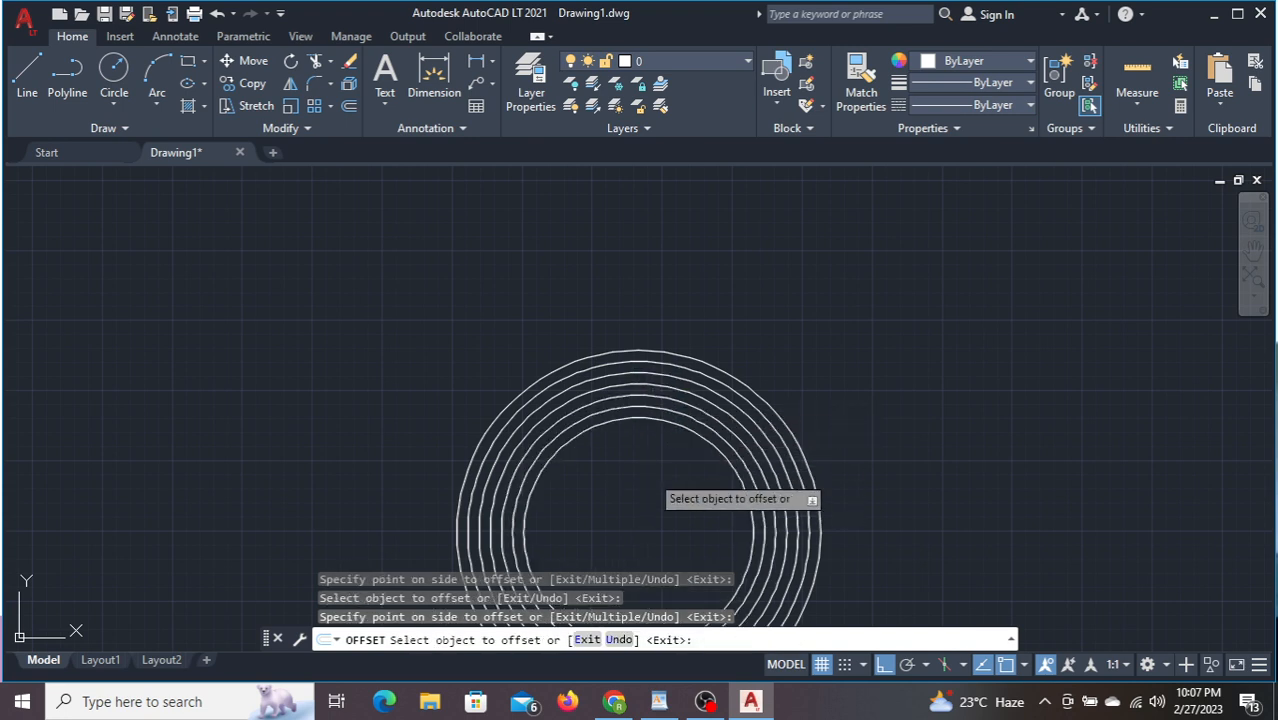
{"action": "left_click", "coordinate": [654, 415]}
{"action": "left_click", "coordinate": [654, 493]}
- Offset the outermost circle outward five times at the same 2-unit distance, then end the Offset command
{"action": "scroll", "coordinate": [654, 474], "scroll_direction": "down", "scroll_amount": 2}
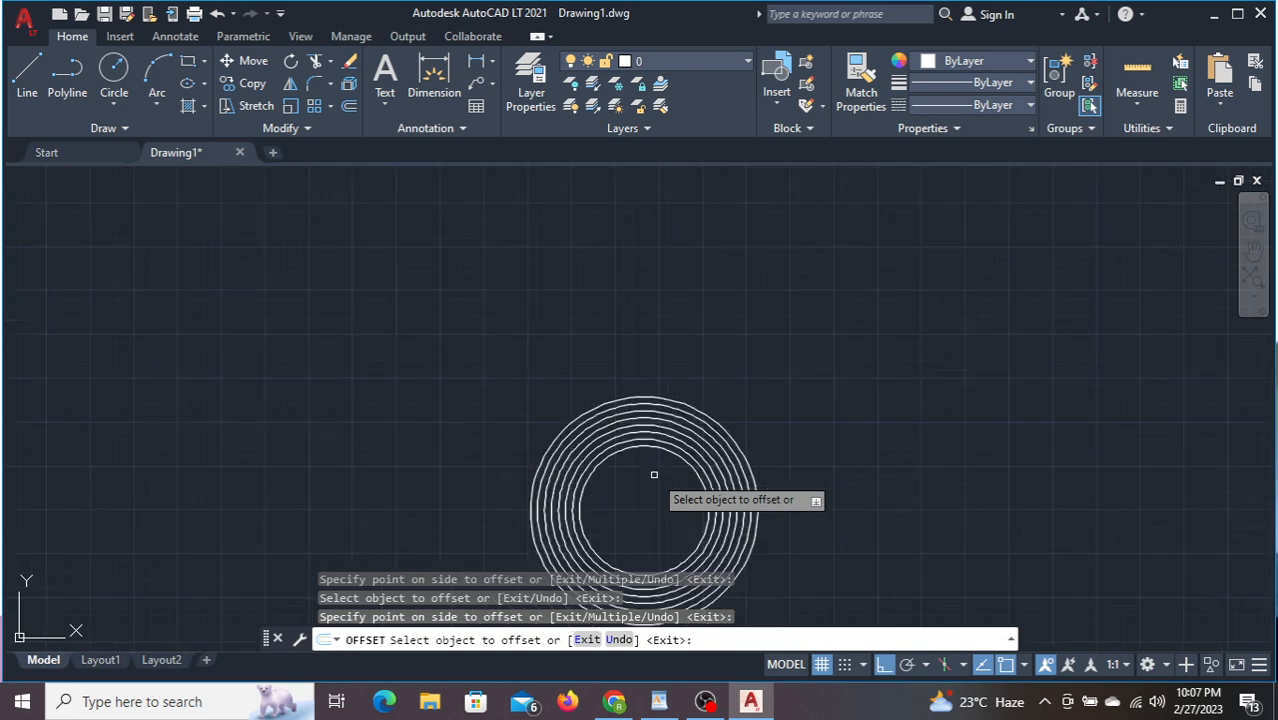
{"action": "middle_click_drag", "start_coordinate": [655, 492], "coordinate": [641, 465]}
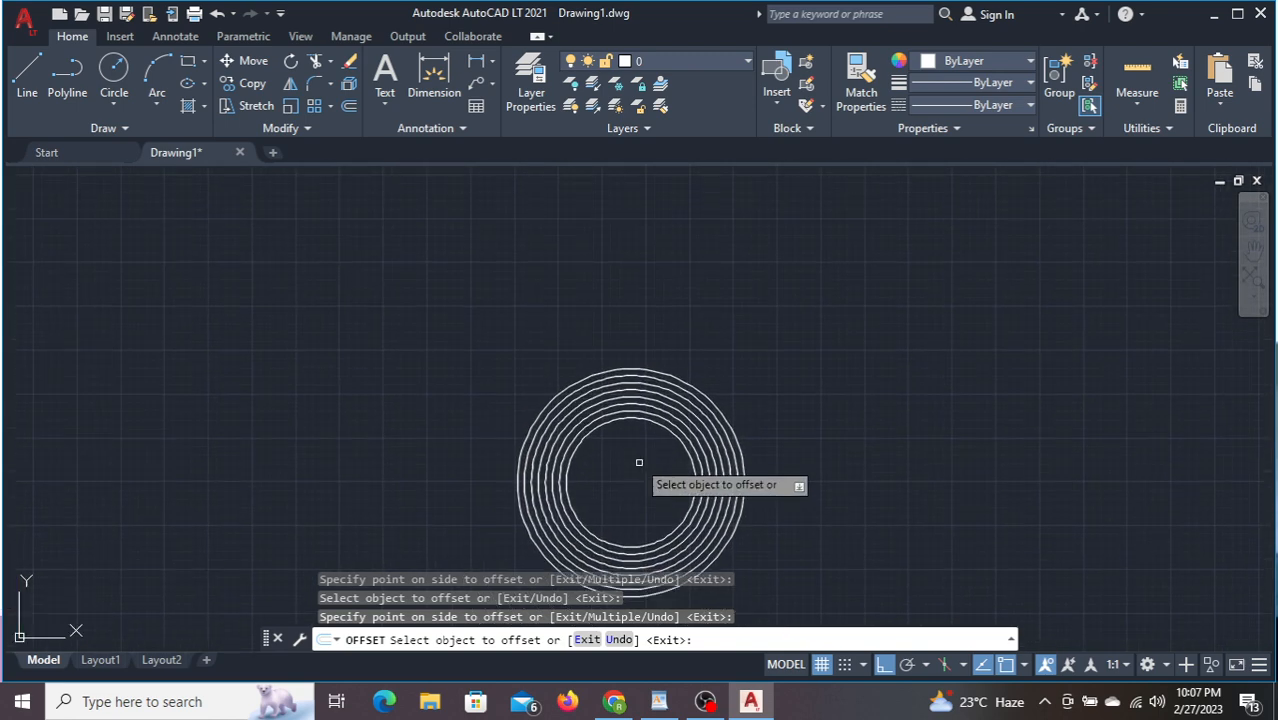
{"action": "left_click", "coordinate": [646, 368]}
{"action": "left_click", "coordinate": [648, 299]}
{"action": "left_click", "coordinate": [655, 360]}
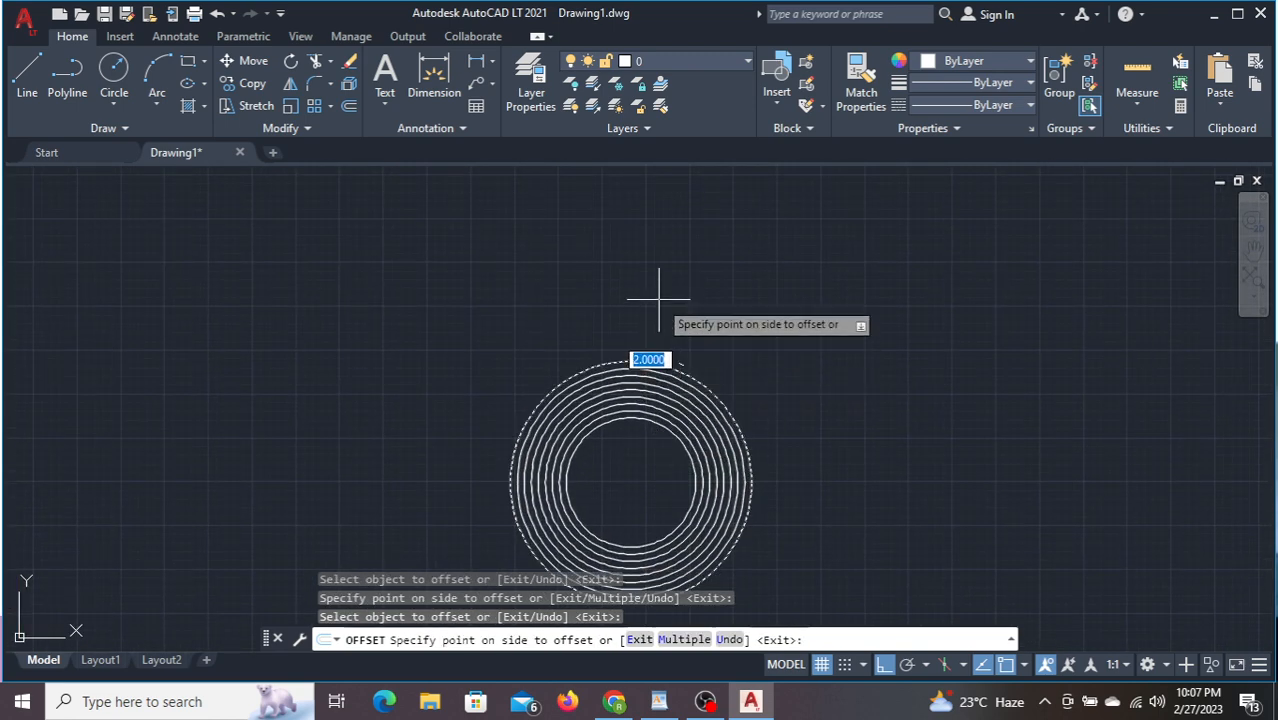
{"action": "left_click", "coordinate": [662, 294]}
{"action": "left_click", "coordinate": [657, 360]}
{"action": "left_click", "coordinate": [656, 314]}
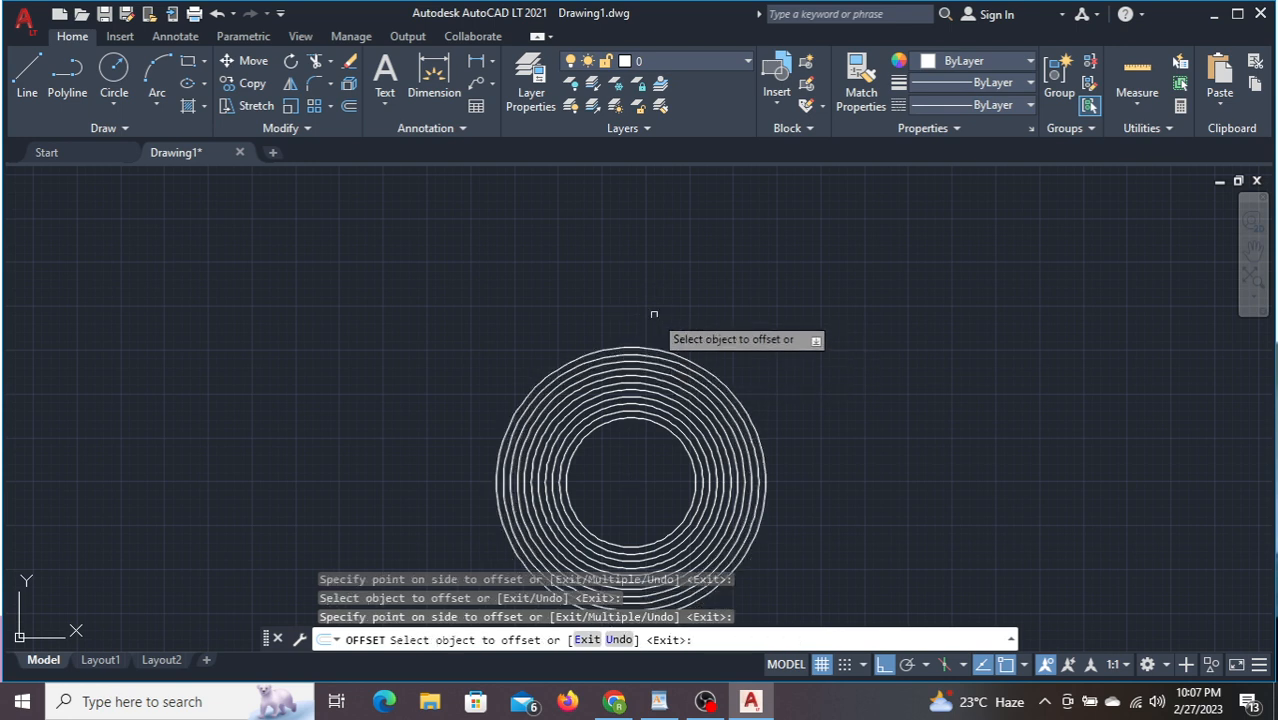
{"action": "left_click", "coordinate": [662, 350]}
{"action": "left_click", "coordinate": [656, 323]}
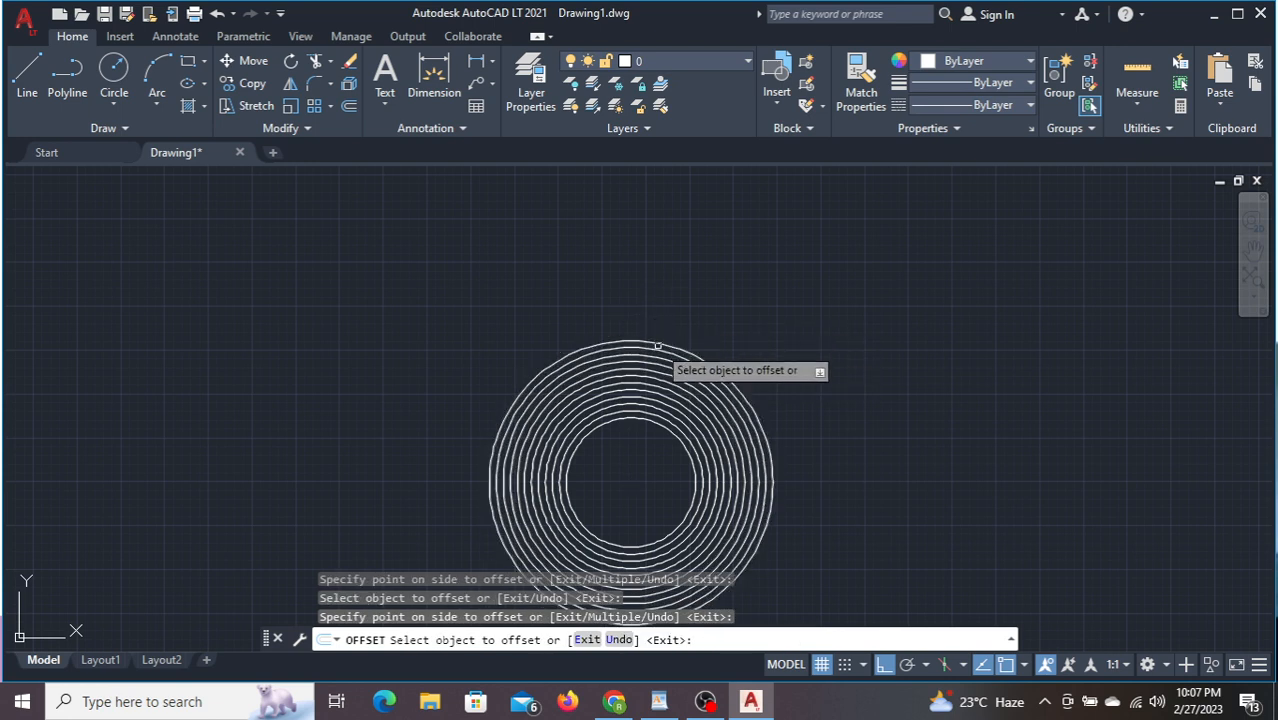
{"action": "left_click", "coordinate": [660, 344]}
{"action": "left_click", "coordinate": [649, 291]}
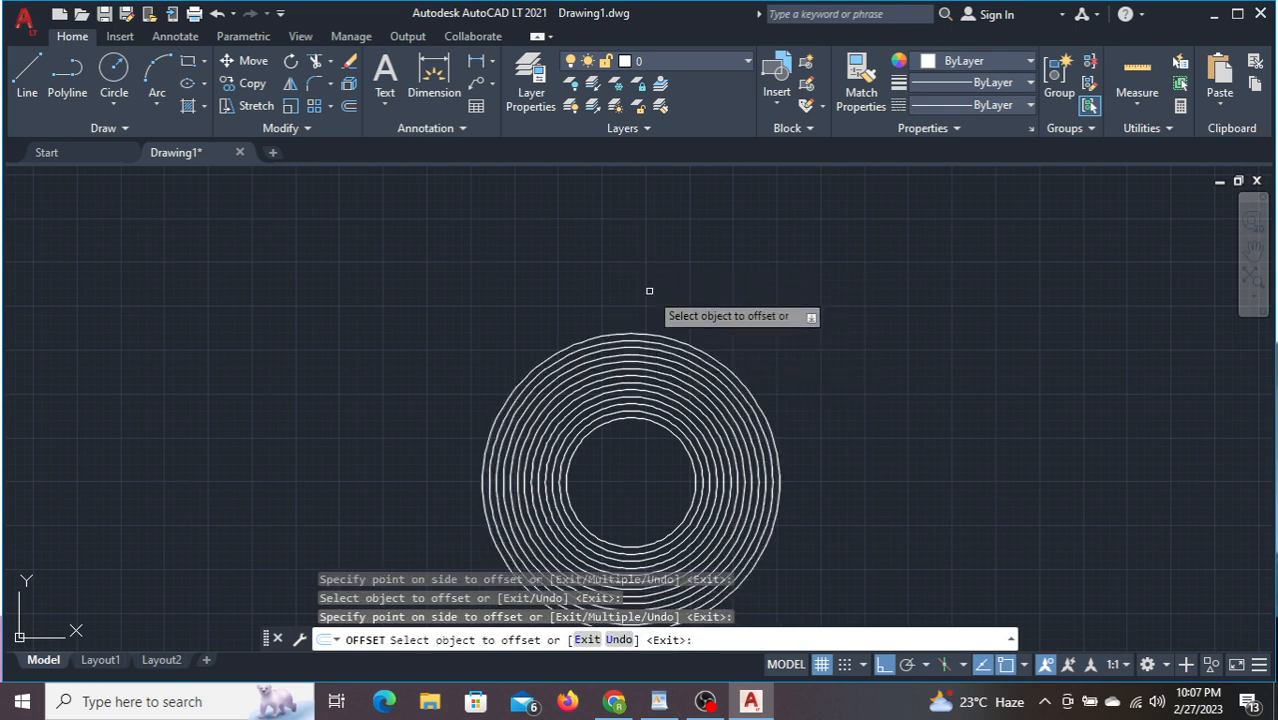
{"action": "scroll", "coordinate": [651, 293], "scroll_direction": "down", "scroll_amount": 2}
{"action": "middle_click_drag", "start_coordinate": [790, 370], "coordinate": [672, 350]}
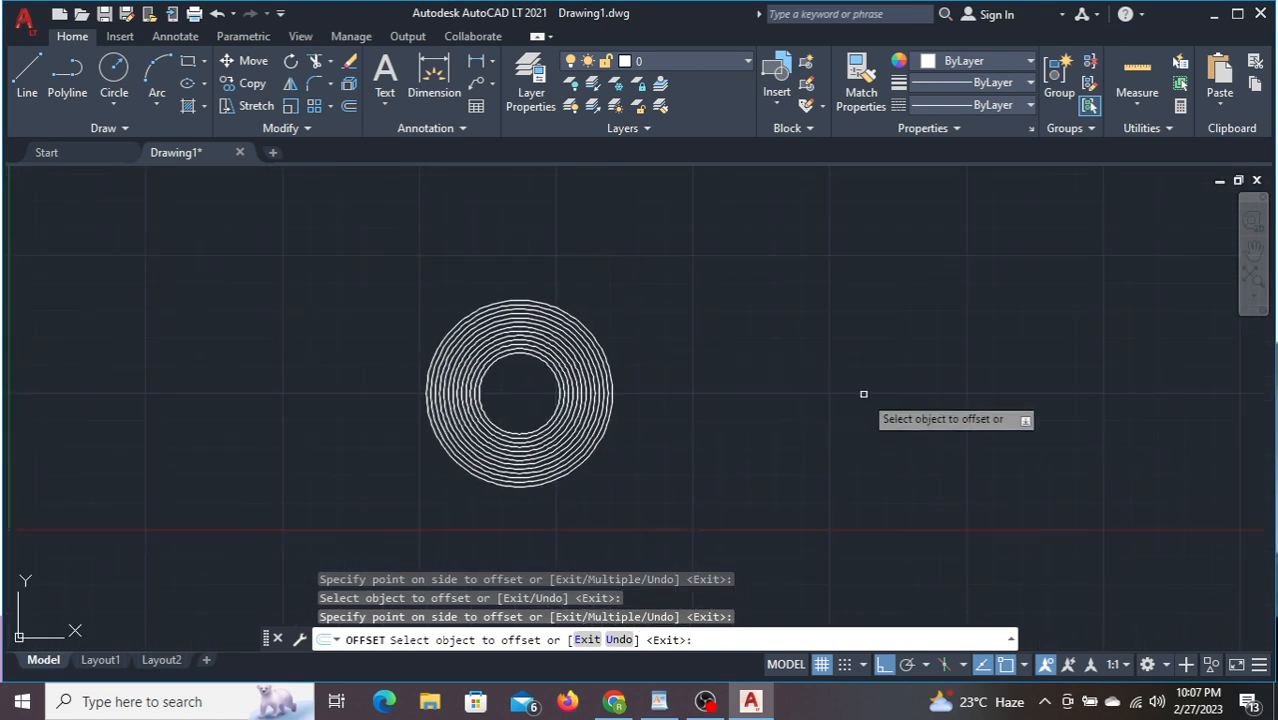
{"action": "key", "text": "Escape"}
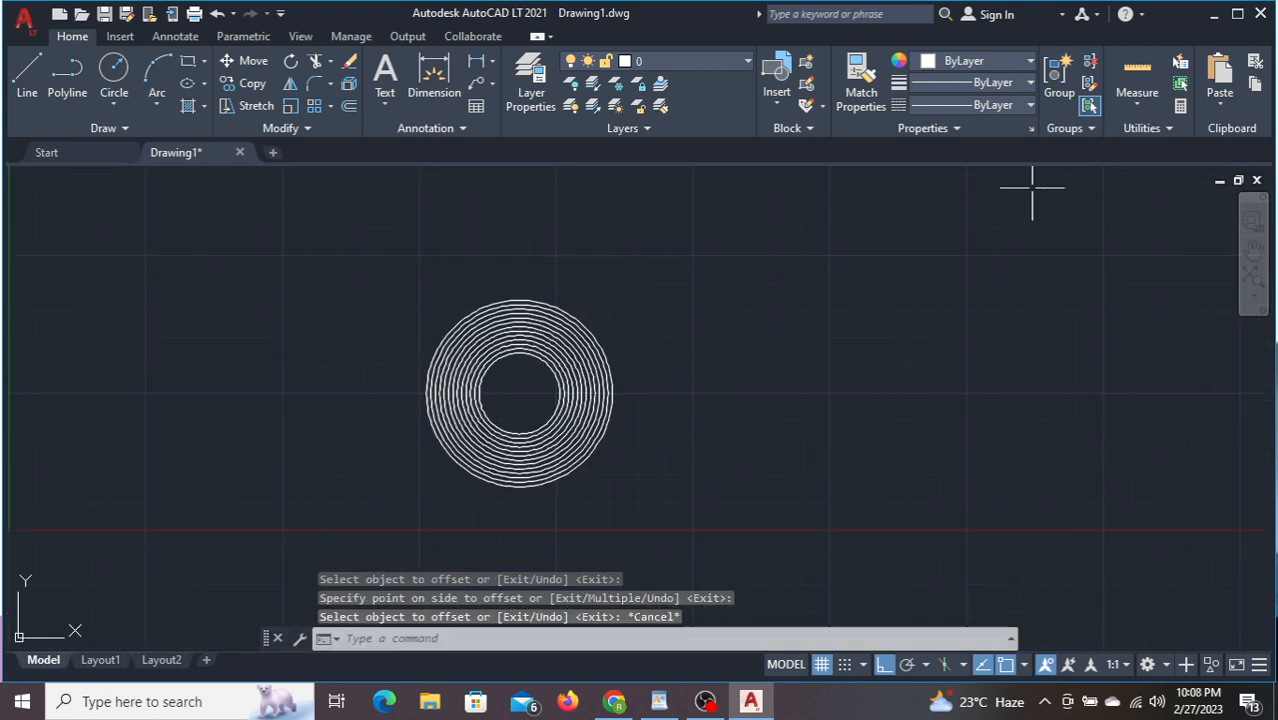
- Draw an upright rectangle, slightly taller than wide, in the empty area to the right of the concentric circles
{"action": "mouse_move", "coordinate": [760, 395]}
{"action": "middle_mouse_down"}
{"action": "mouse_move", "coordinate": [659, 385]}
{"action": "mouse_move", "coordinate": [286, 427]}
{"action": "mouse_move", "coordinate": [94, 474]}
{"action": "middle_mouse_up"}
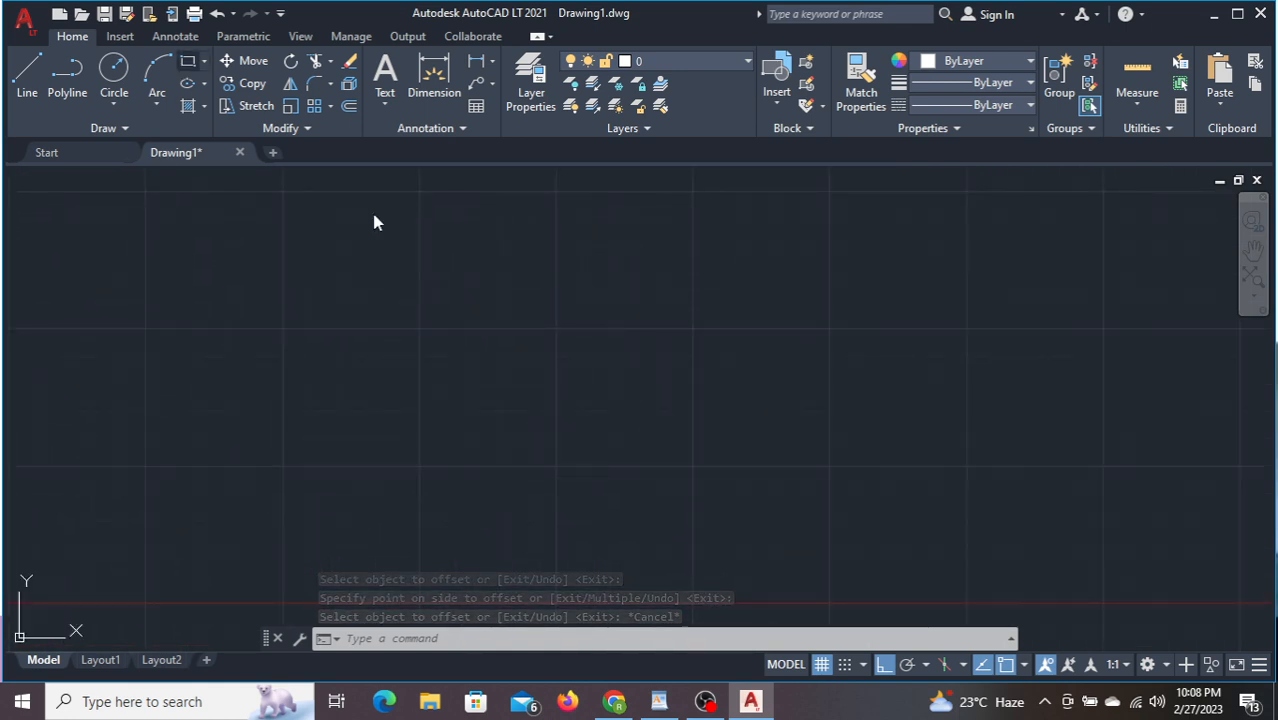
{"action": "type", "text": "rec"}
{"action": "key", "text": "Return"}
{"action": "left_click", "coordinate": [548, 409]}
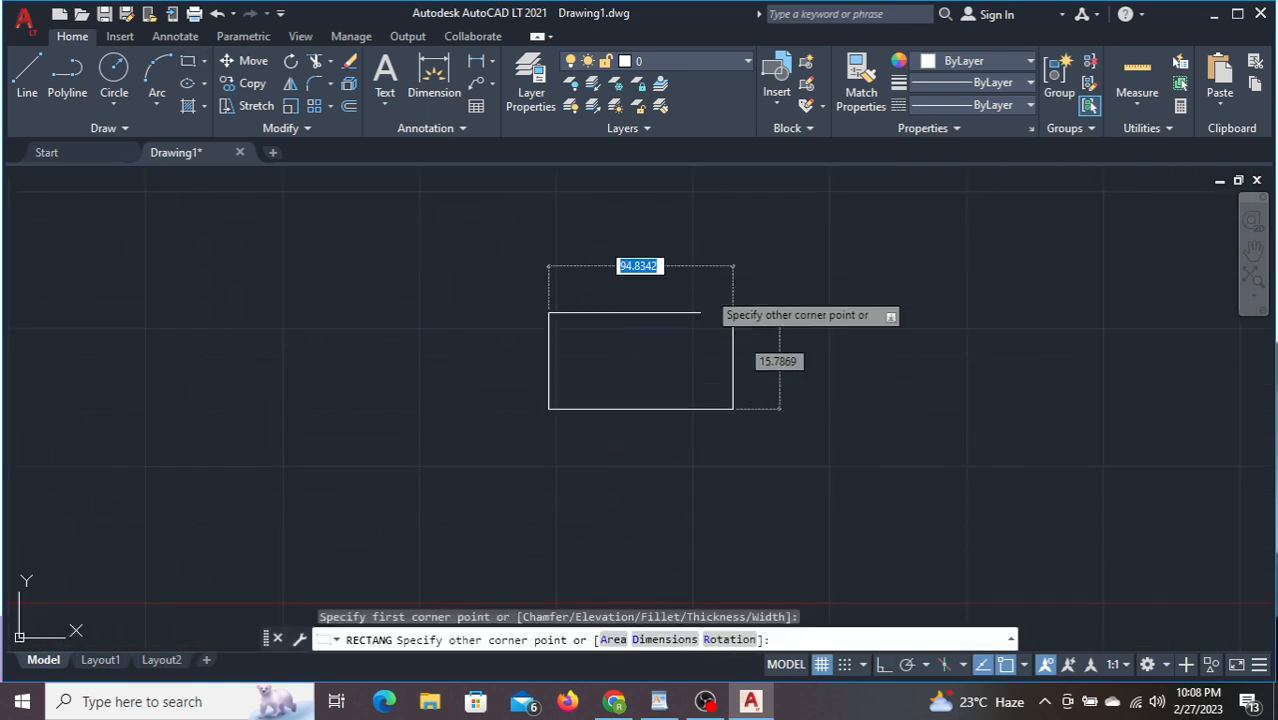
{"action": "left_click", "coordinate": [656, 281]}
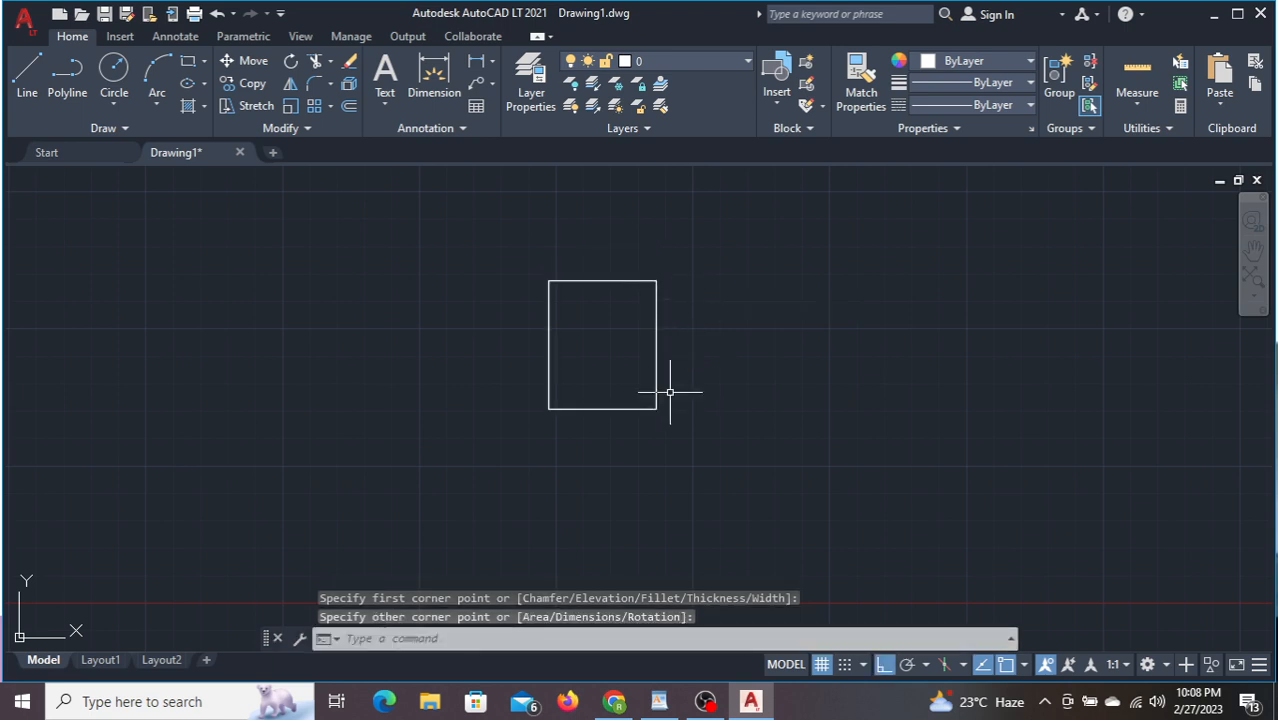
- Offset the rectangle inward by a distance of 4 units
{"action": "type", "text": "o"}
{"action": "key", "text": "Return"}
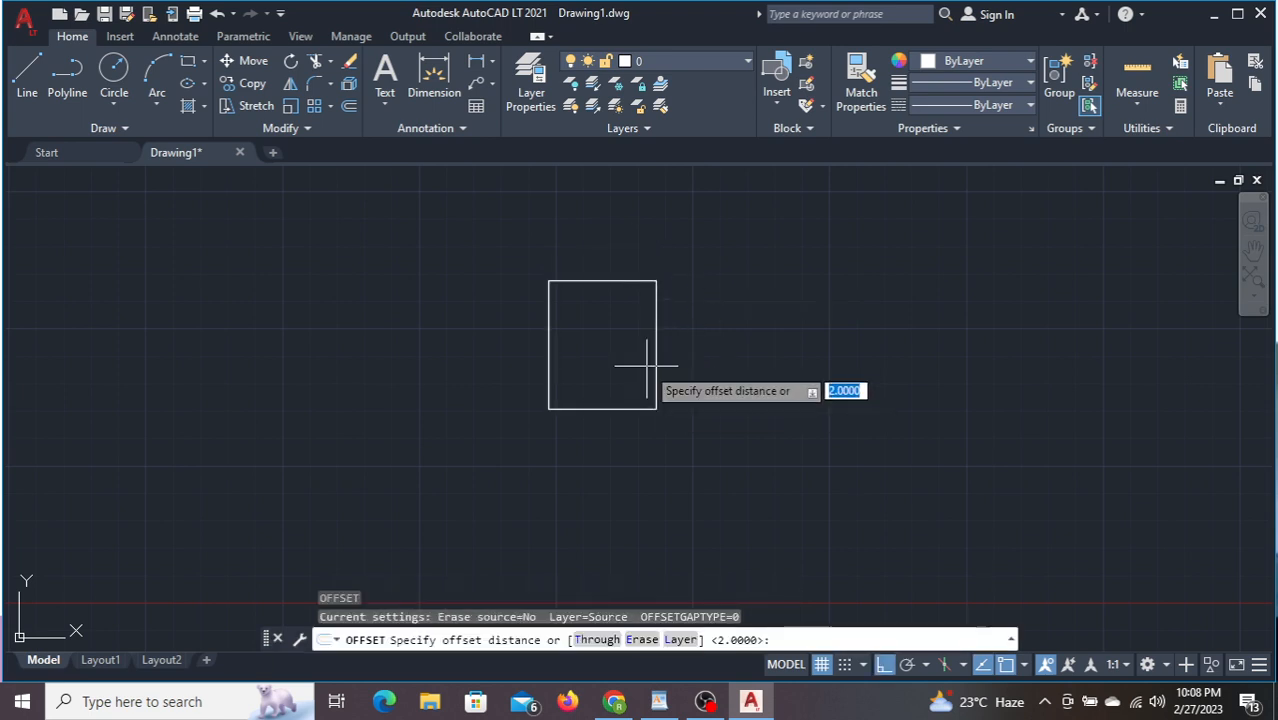
{"action": "left_click", "coordinate": [656, 345]}
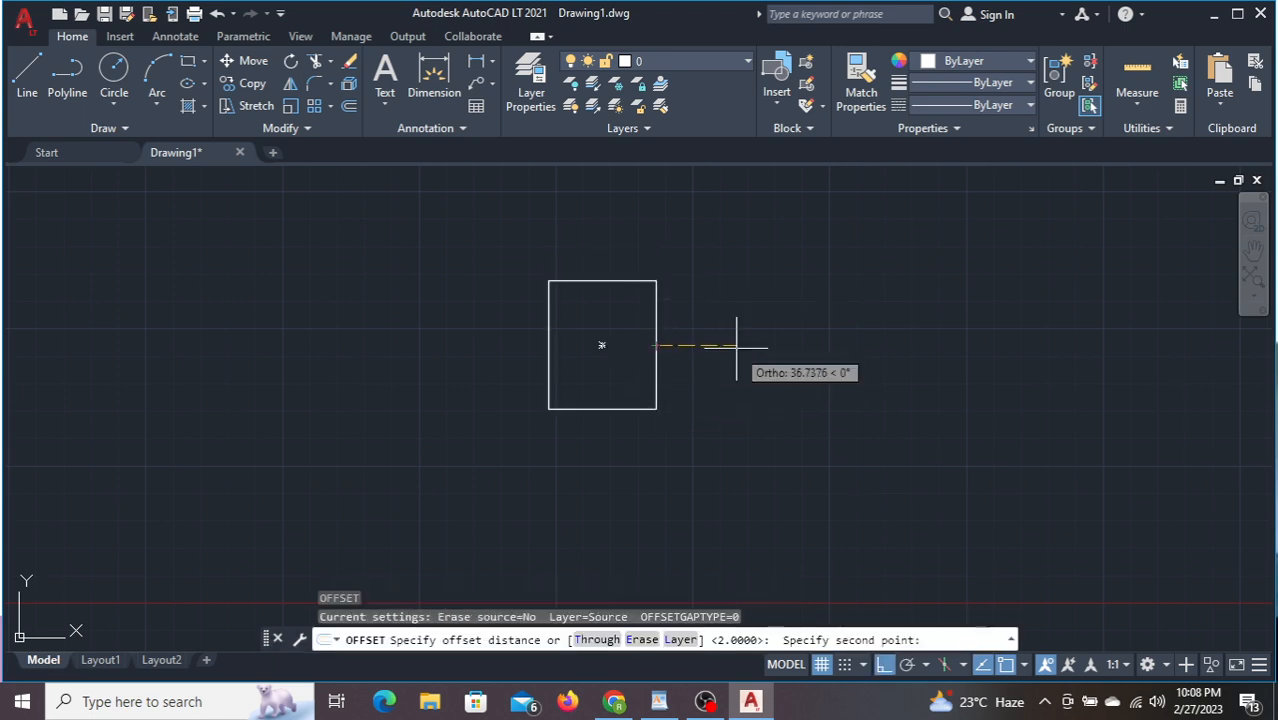
{"action": "type", "text": "4"}
{"action": "key", "text": "Return"}
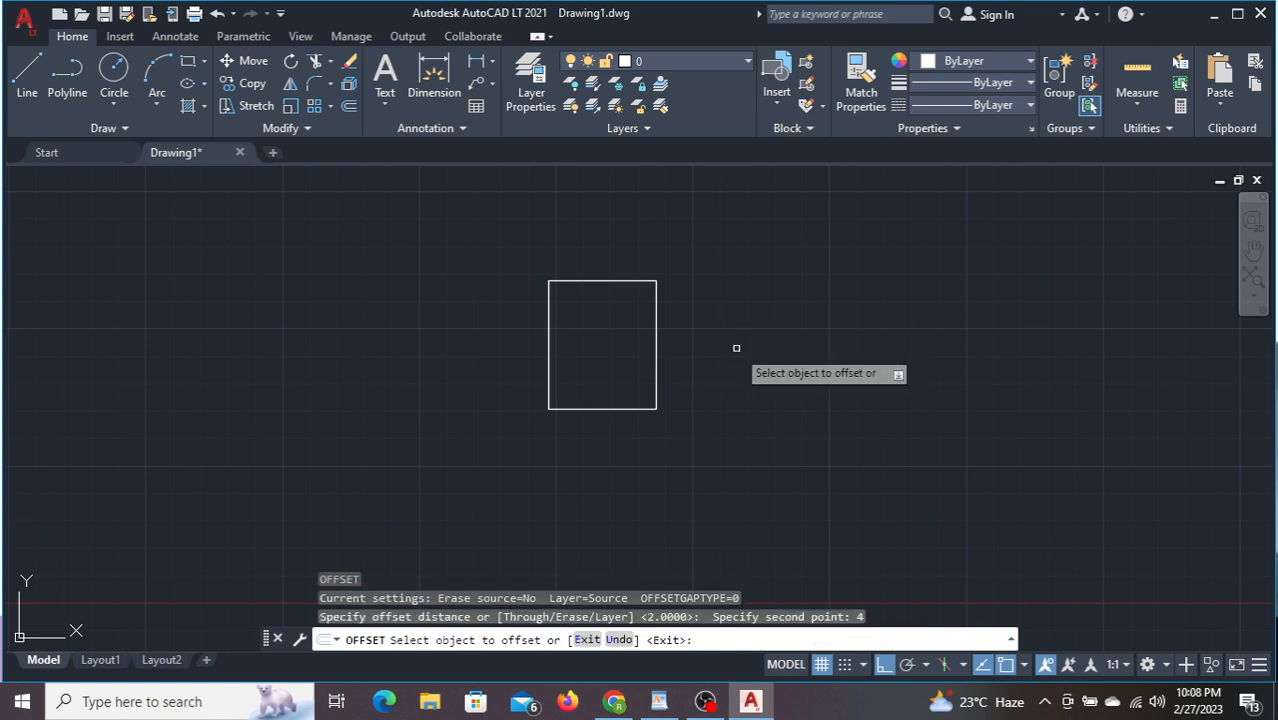
{"action": "left_click", "coordinate": [656, 327]}
{"action": "left_click", "coordinate": [600, 345]}
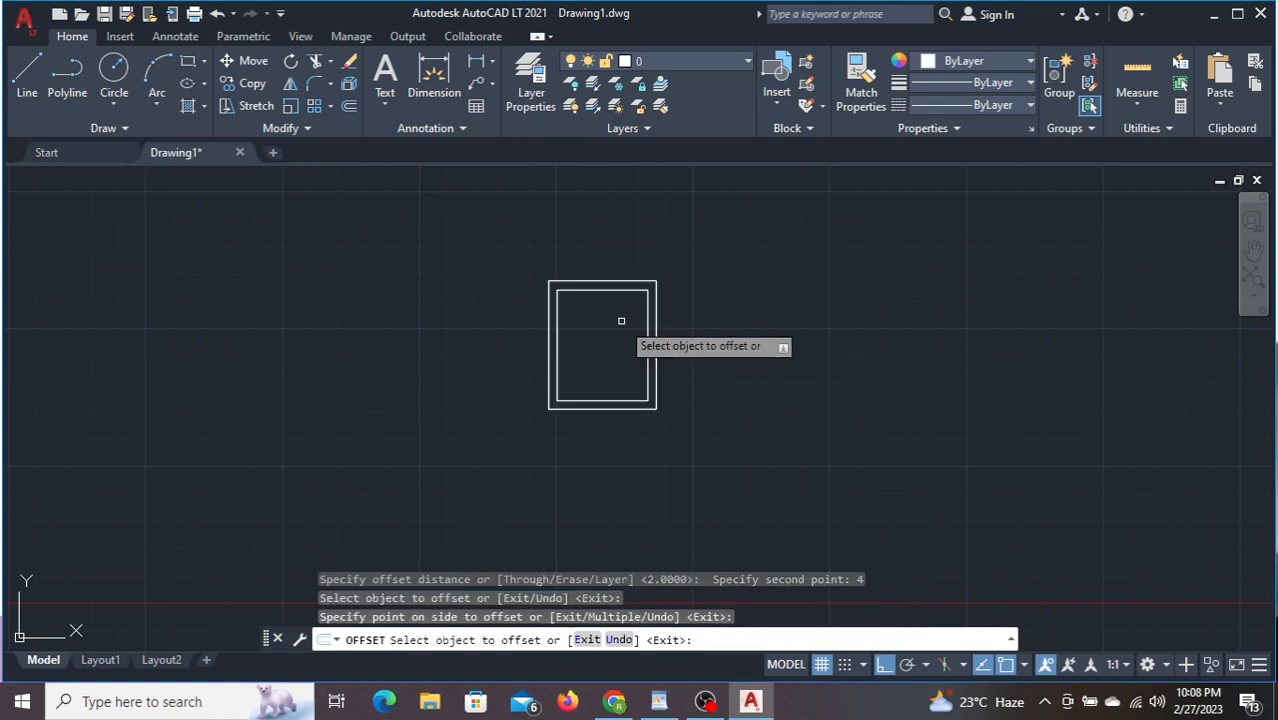
- Offset the innermost rectangle inward five more times at the same distance, until only a narrow sliver fits in the centre
{"action": "left_click", "coordinate": [648, 305]}
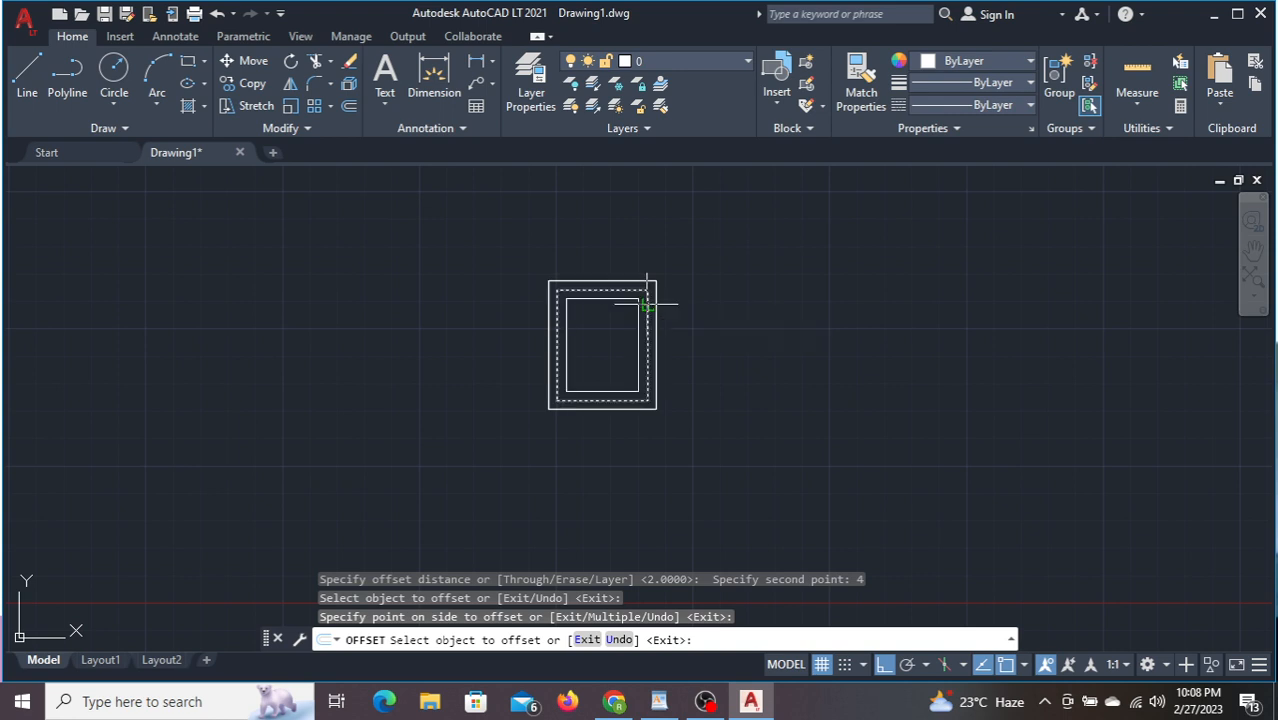
{"action": "left_click", "coordinate": [588, 322]}
{"action": "left_click", "coordinate": [640, 307]}
{"action": "left_click", "coordinate": [612, 325]}
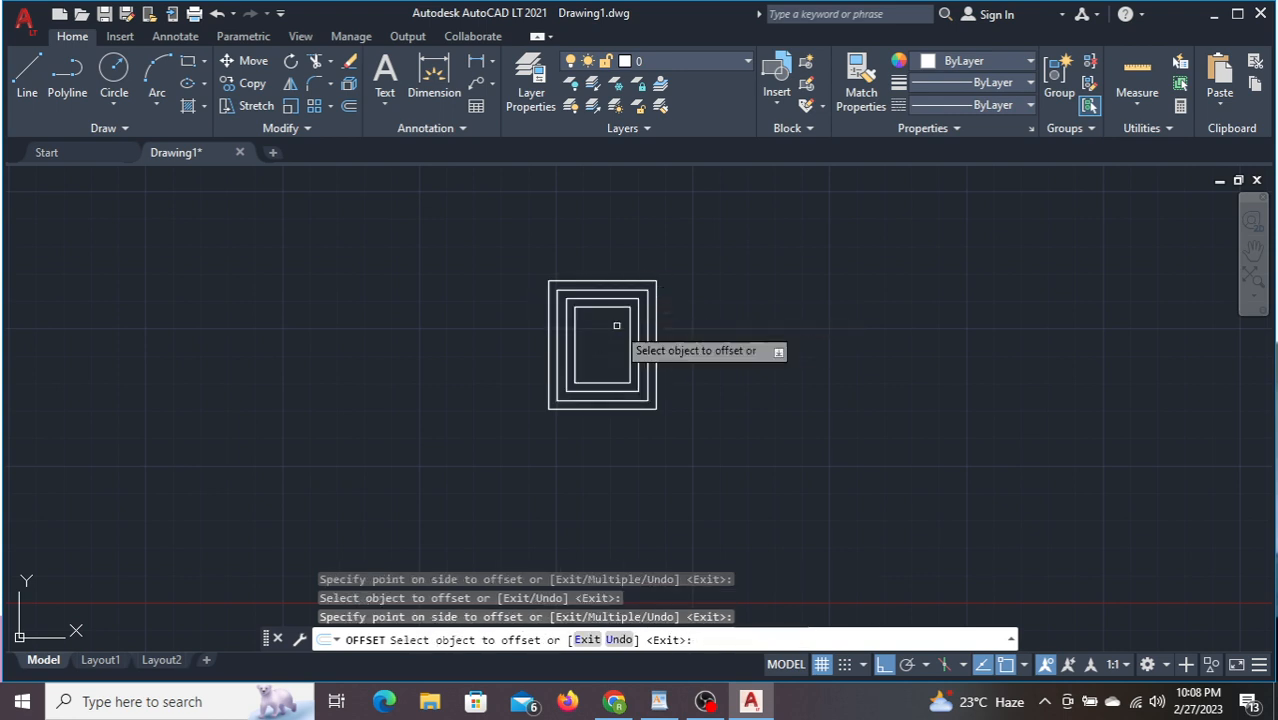
{"action": "left_click", "coordinate": [629, 328]}
{"action": "left_click", "coordinate": [616, 321]}
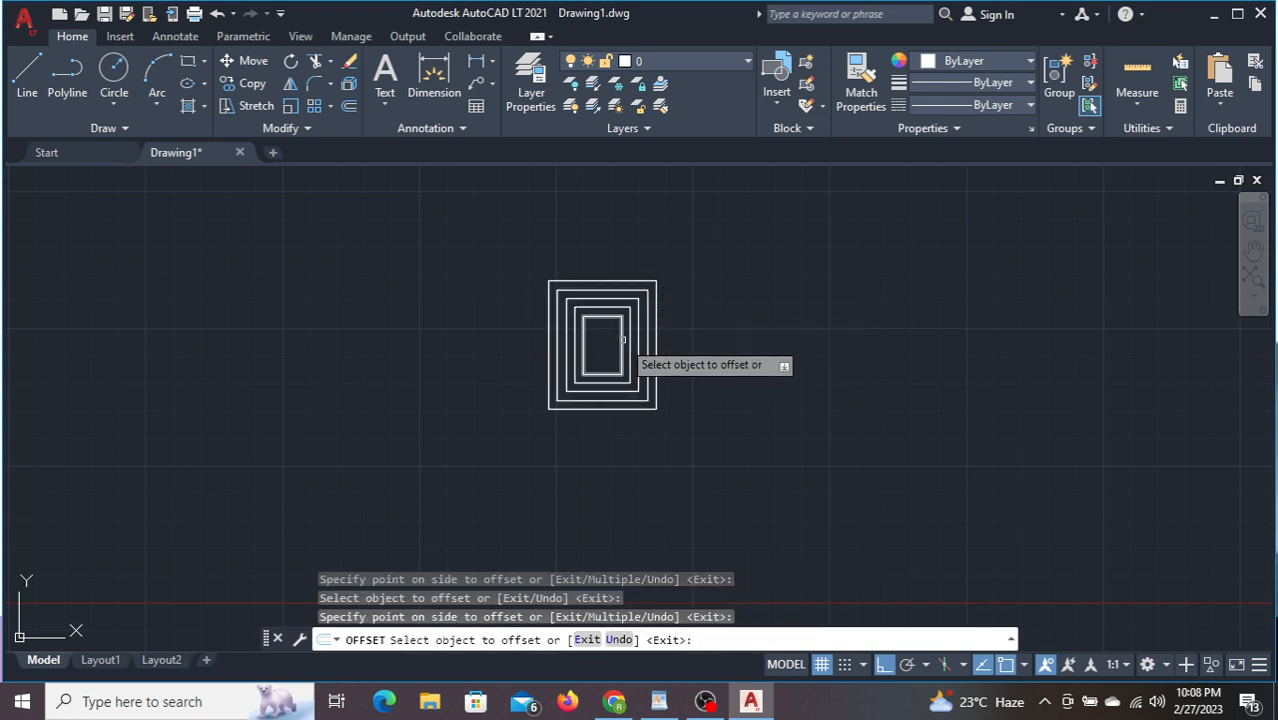
{"action": "left_click", "coordinate": [621, 337]}
{"action": "left_click", "coordinate": [604, 347]}
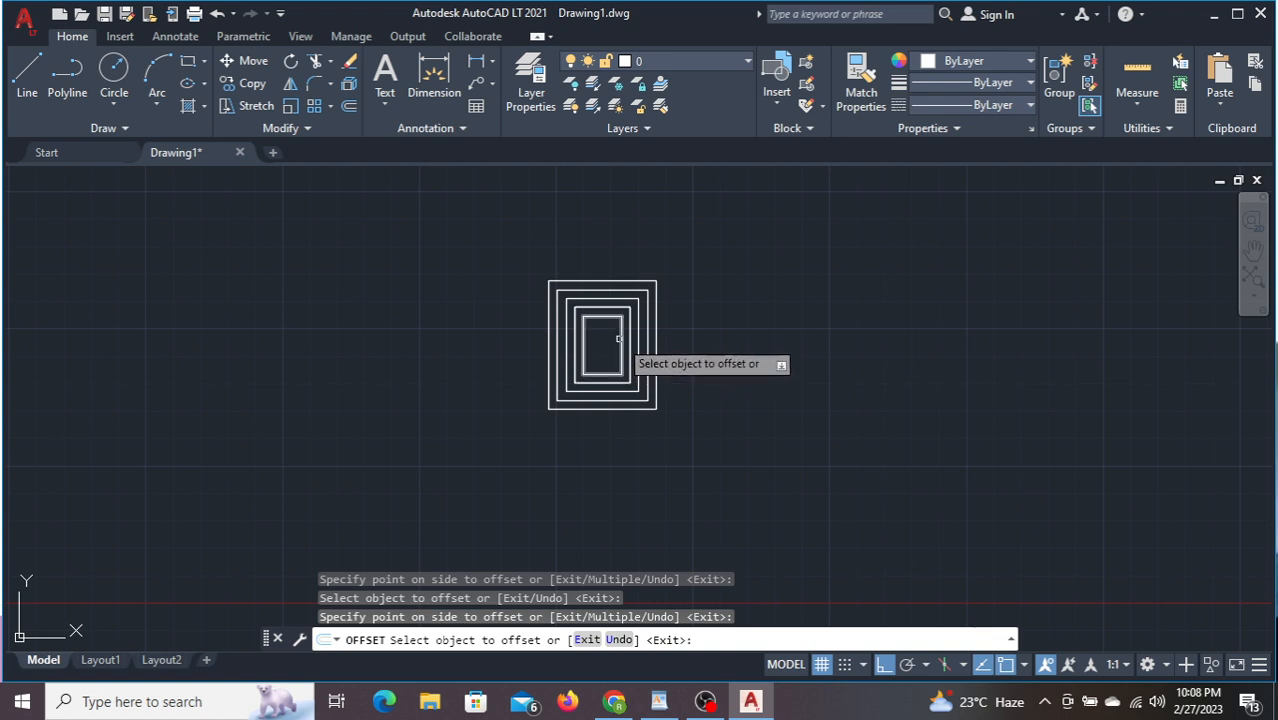
{"action": "left_click", "coordinate": [621, 342]}
{"action": "left_click", "coordinate": [609, 340]}
{"action": "left_click", "coordinate": [611, 343]}
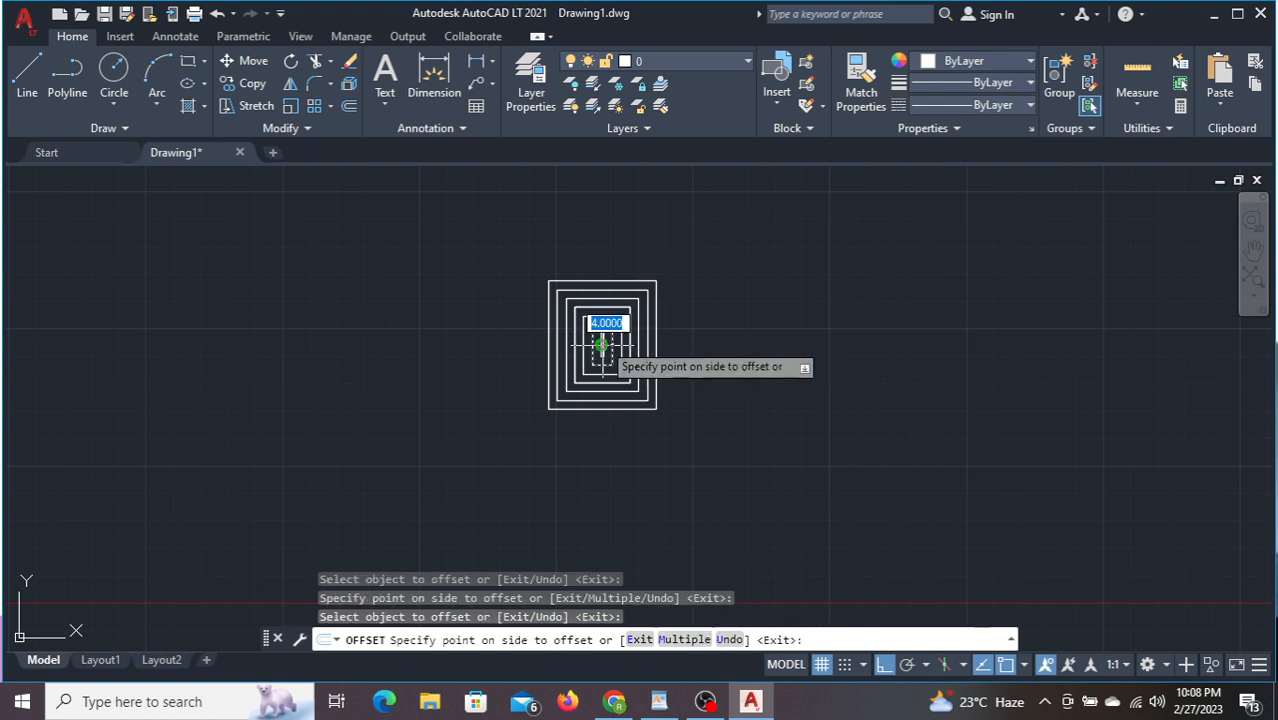
{"action": "left_click", "coordinate": [603, 346]}
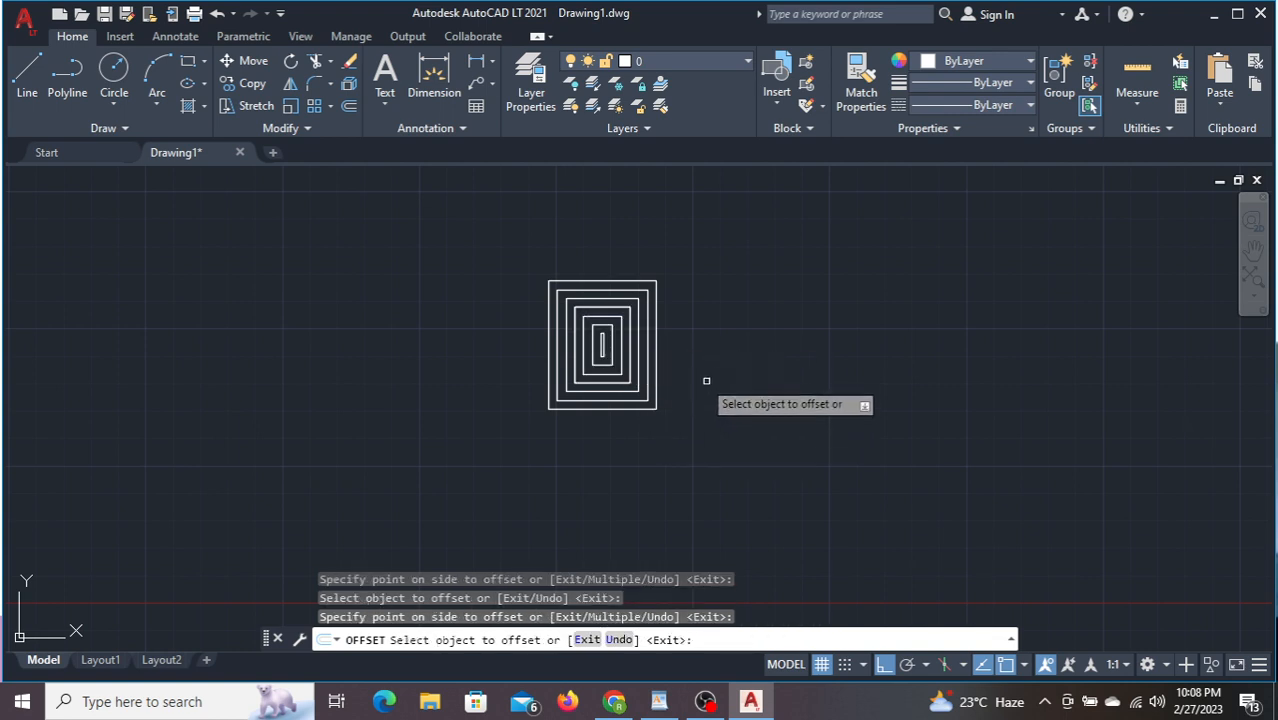
- Offset the outermost rectangle outward seven times at the same distance, then end the Offset command
{"action": "left_click", "coordinate": [657, 355]}
{"action": "left_click", "coordinate": [790, 321]}
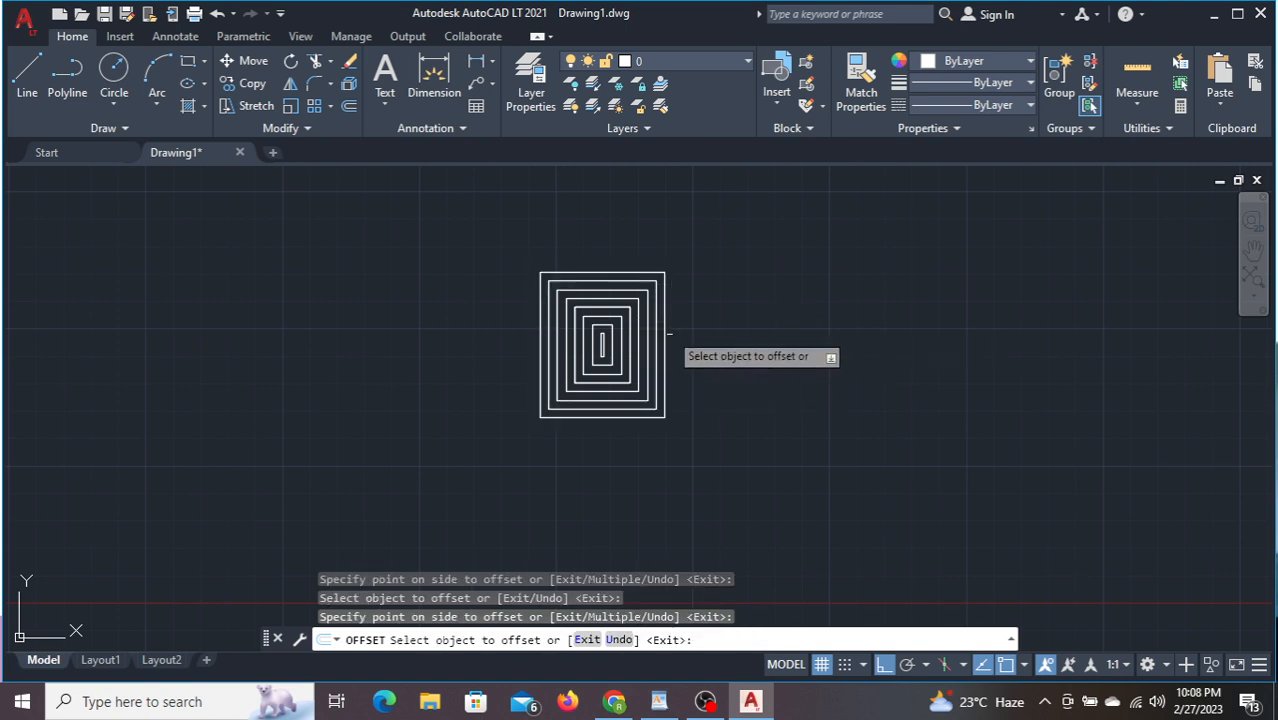
{"action": "left_click", "coordinate": [665, 310]}
{"action": "left_click", "coordinate": [690, 318]}
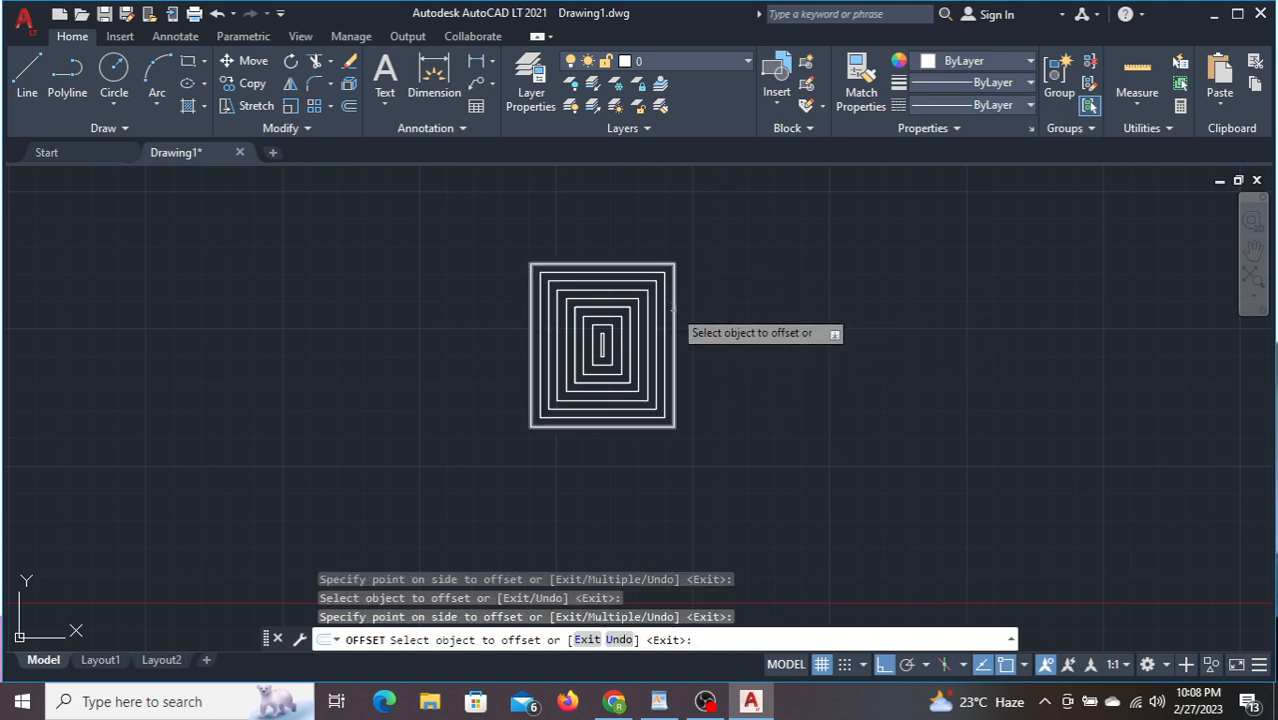
{"action": "left_click", "coordinate": [670, 304]}
{"action": "left_click", "coordinate": [760, 275]}
{"action": "left_click", "coordinate": [684, 298]}
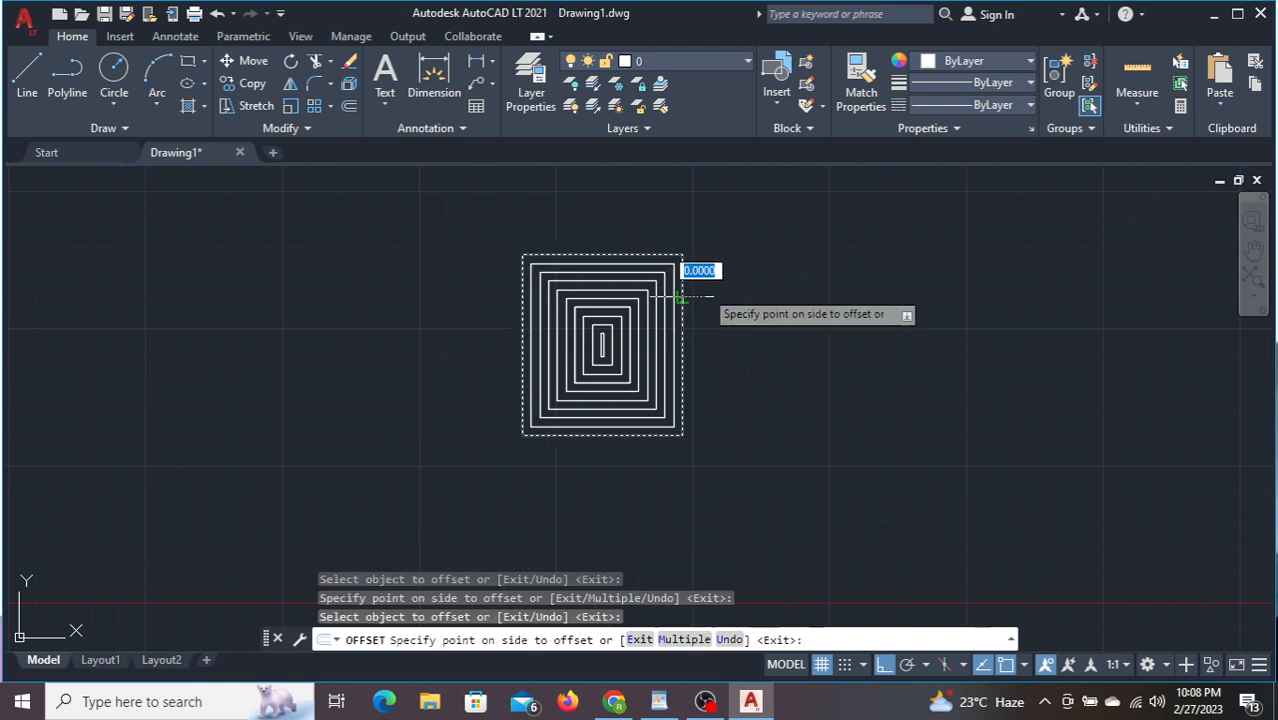
{"action": "left_click", "coordinate": [720, 290]}
{"action": "left_click", "coordinate": [692, 292]}
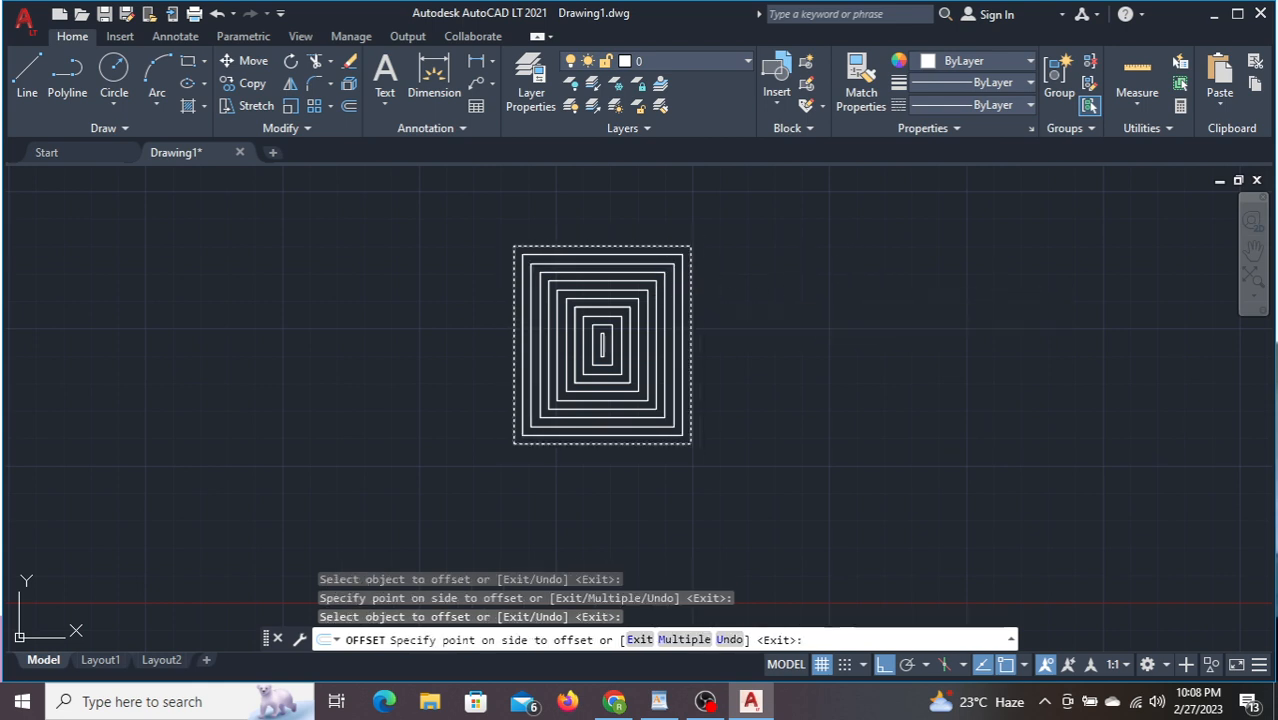
{"action": "left_click", "coordinate": [745, 290]}
{"action": "left_click", "coordinate": [702, 280]}
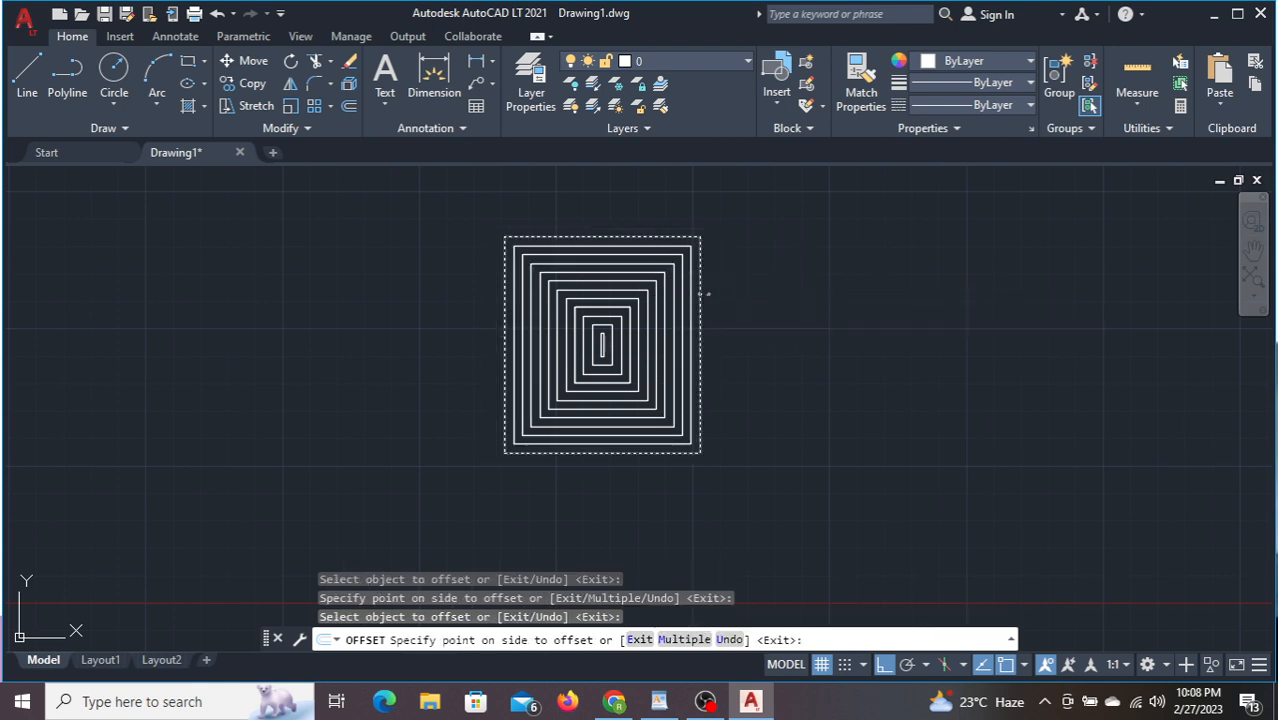
{"action": "left_click", "coordinate": [728, 312]}
{"action": "left_click", "coordinate": [705, 283]}
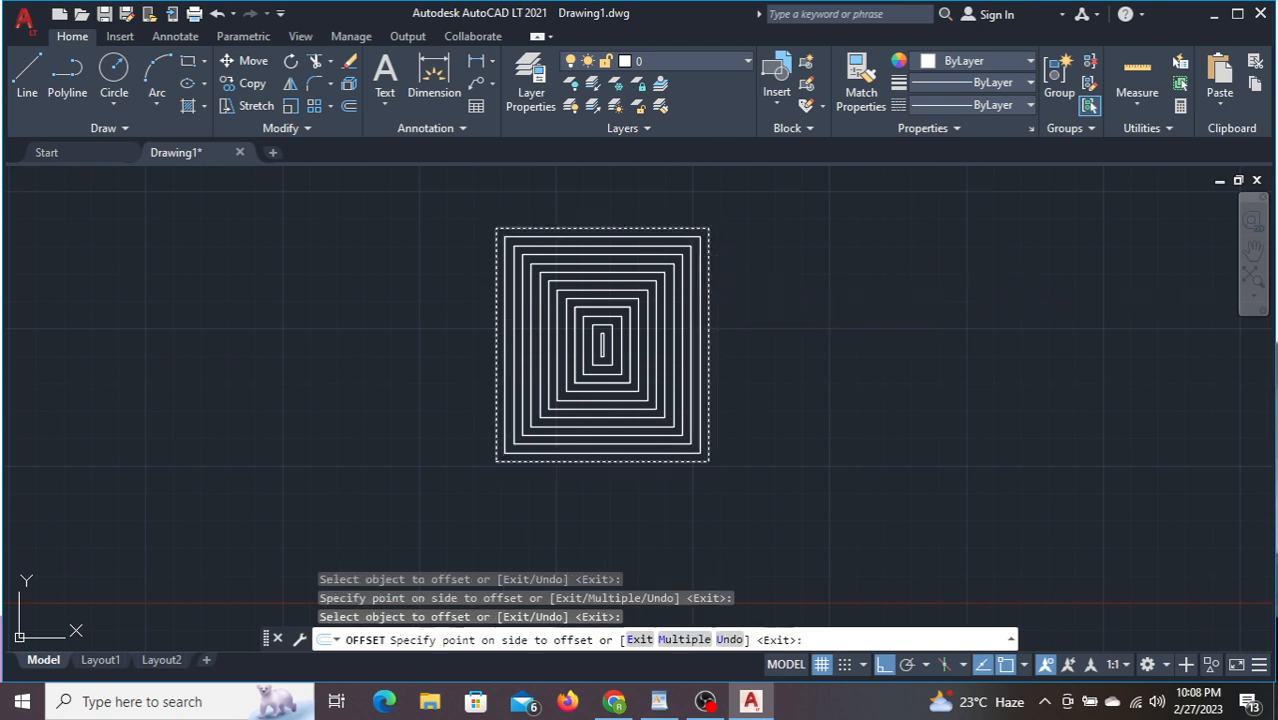
{"action": "left_click", "coordinate": [1006, 281]}
{"action": "scroll", "coordinate": [827, 354], "scroll_direction": "down", "scroll_amount": 2}
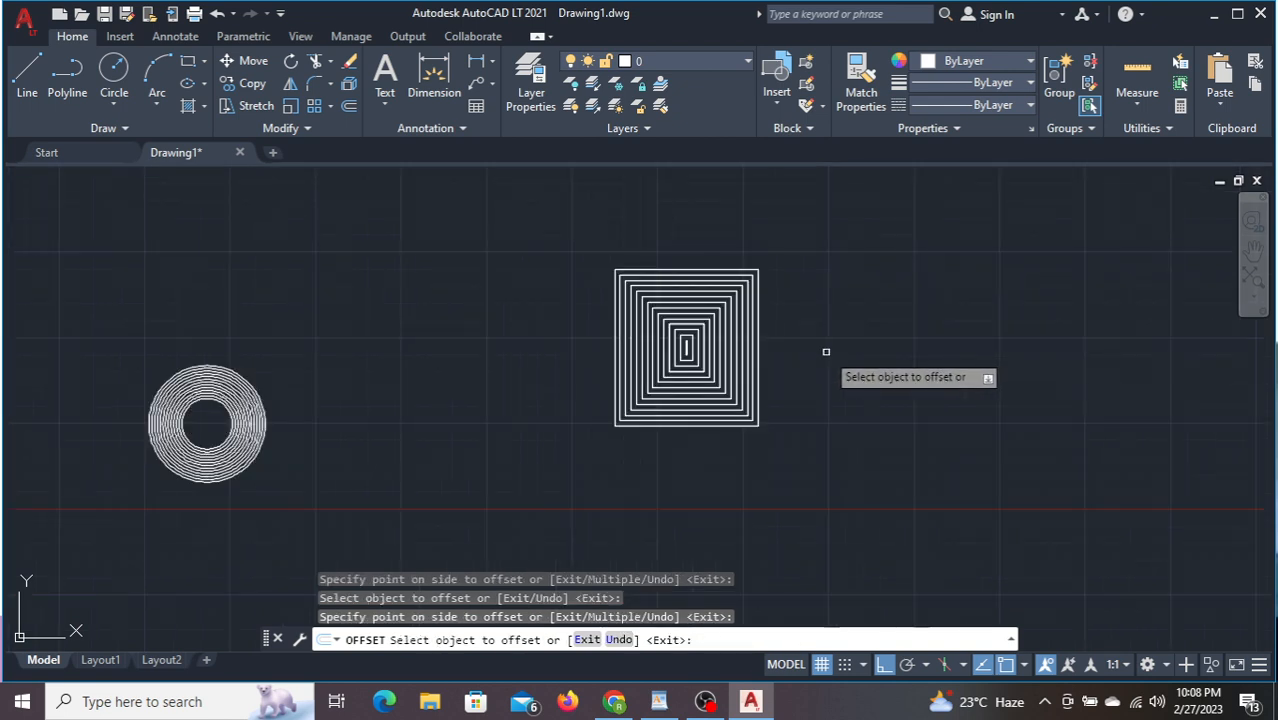
{"action": "scroll", "coordinate": [842, 391], "scroll_direction": "down", "scroll_amount": 2}
{"action": "middle_click_drag", "start_coordinate": [850, 395], "coordinate": [757, 390]}
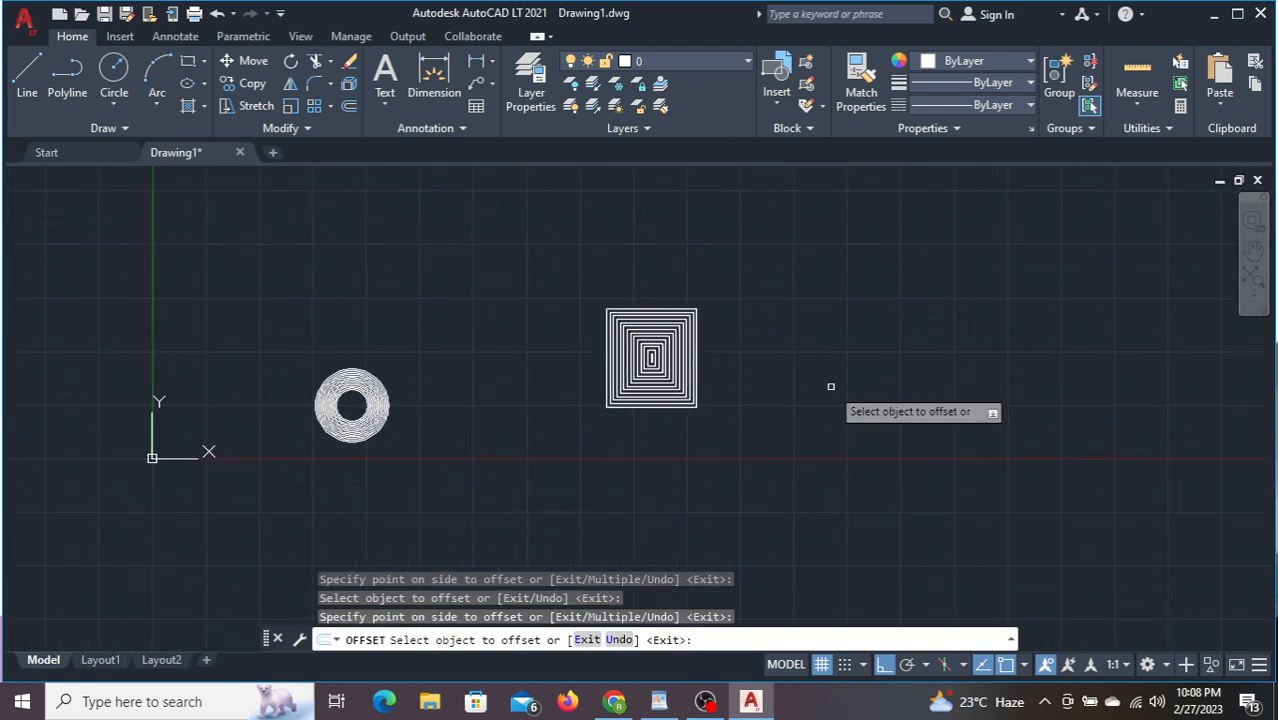
{"action": "key", "text": "Escape"}
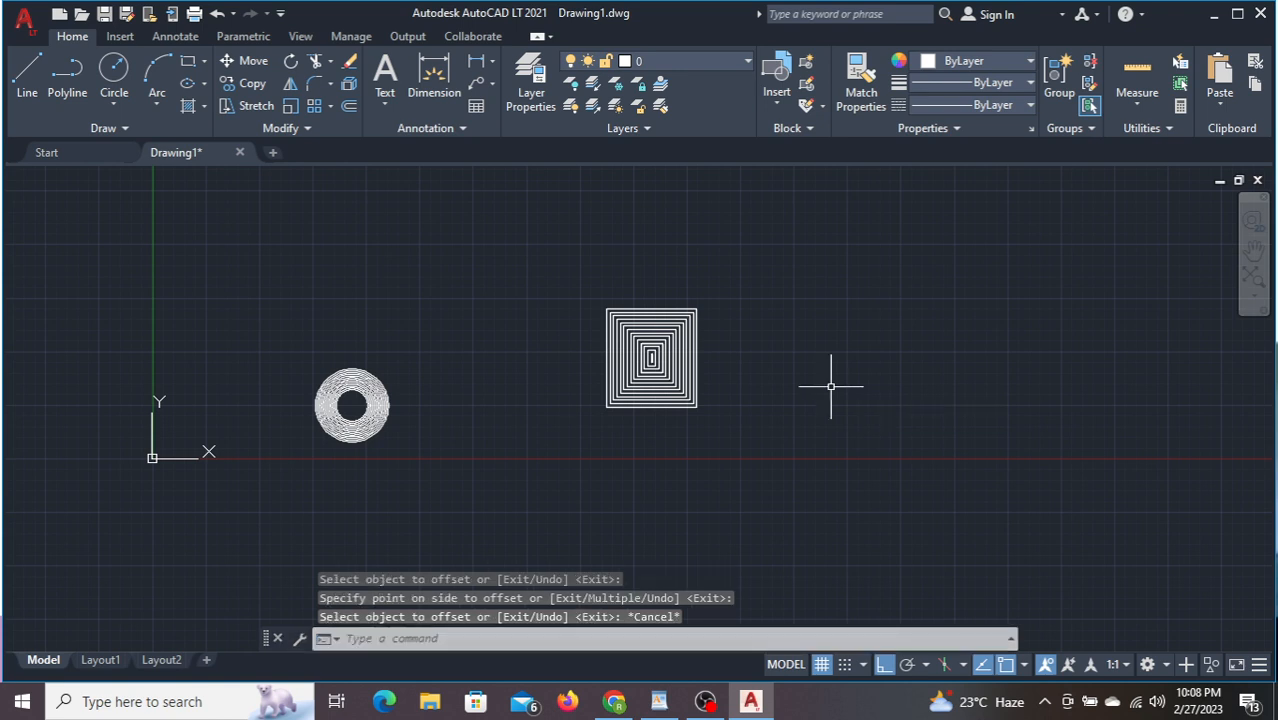
- Check the command list in the WordPad document for the next topic, then return to the AutoCAD drawing
{"action": "mouse_move", "coordinate": [896, 391]}
{"action": "middle_mouse_down"}
{"action": "mouse_move", "coordinate": [453, 376]}
{"action": "mouse_move", "coordinate": [447, 400]}
{"action": "middle_mouse_up"}
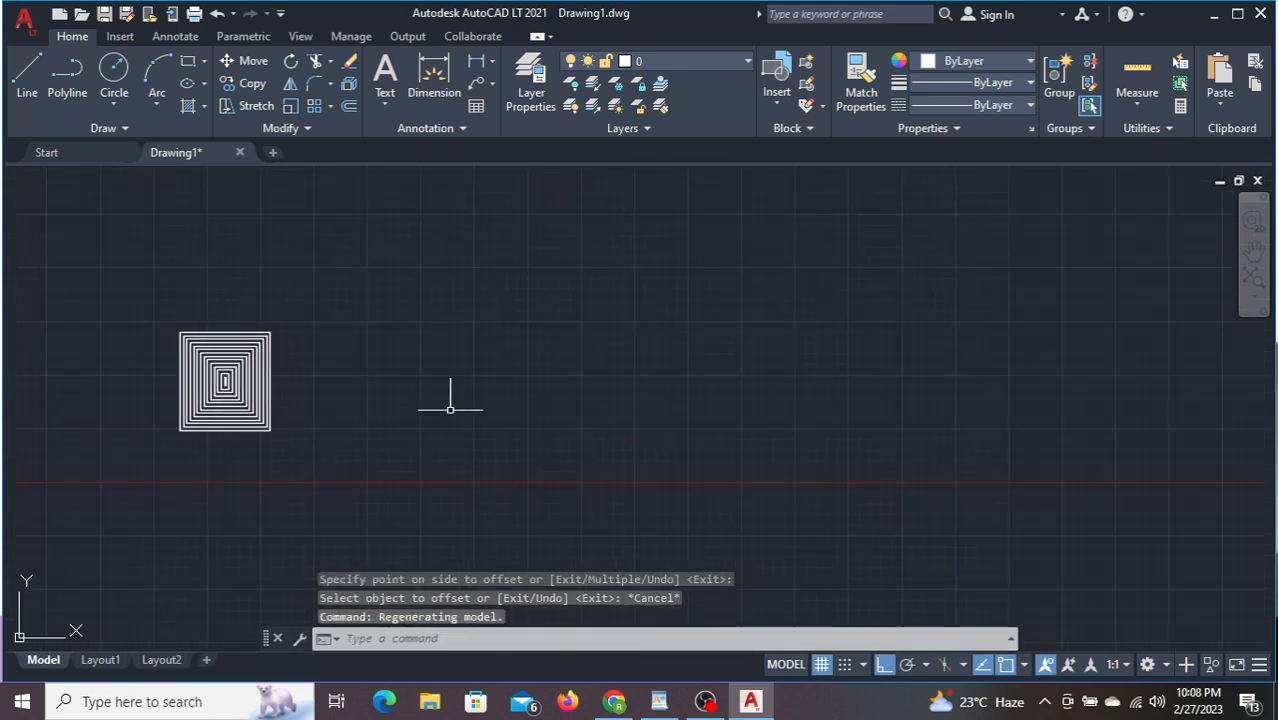
{"action": "left_click", "coordinate": [655, 702]}
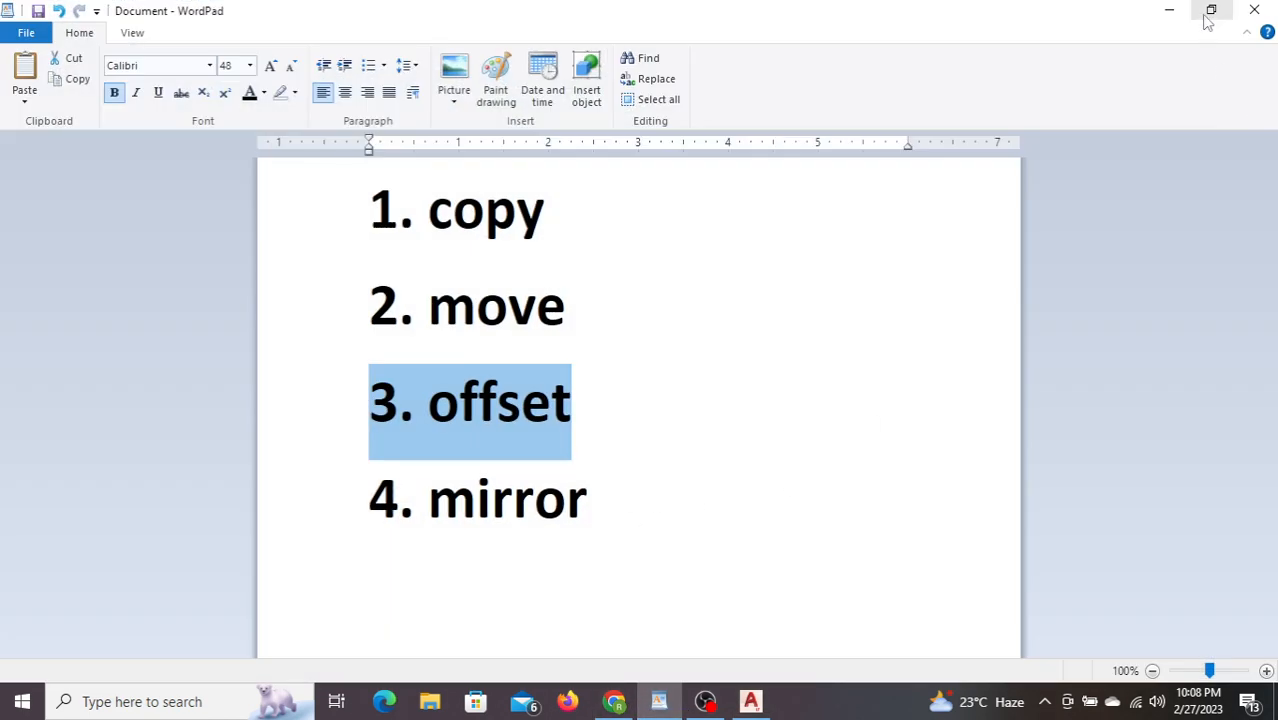
{"action": "left_click", "coordinate": [1169, 12]}
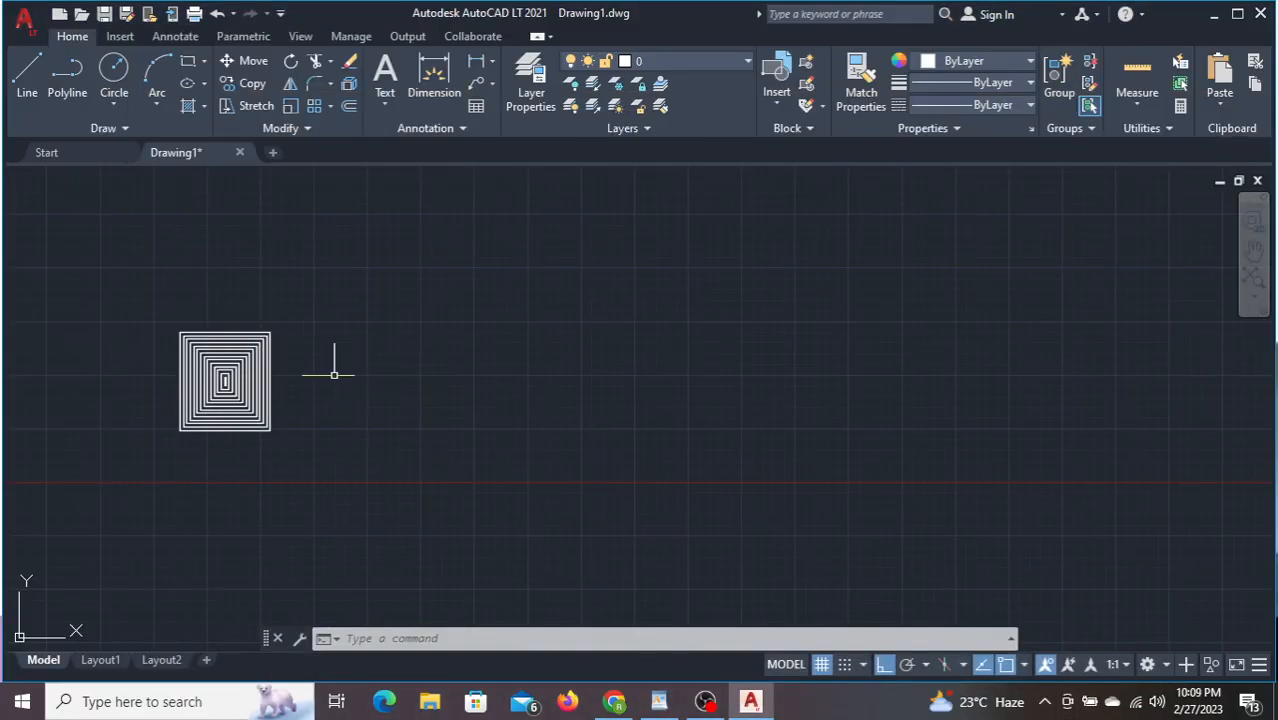
- Draw a vertical line about 405 units long along the outermost rectangle's right edge, extending above and below it
{"action": "type", "text": "L"}
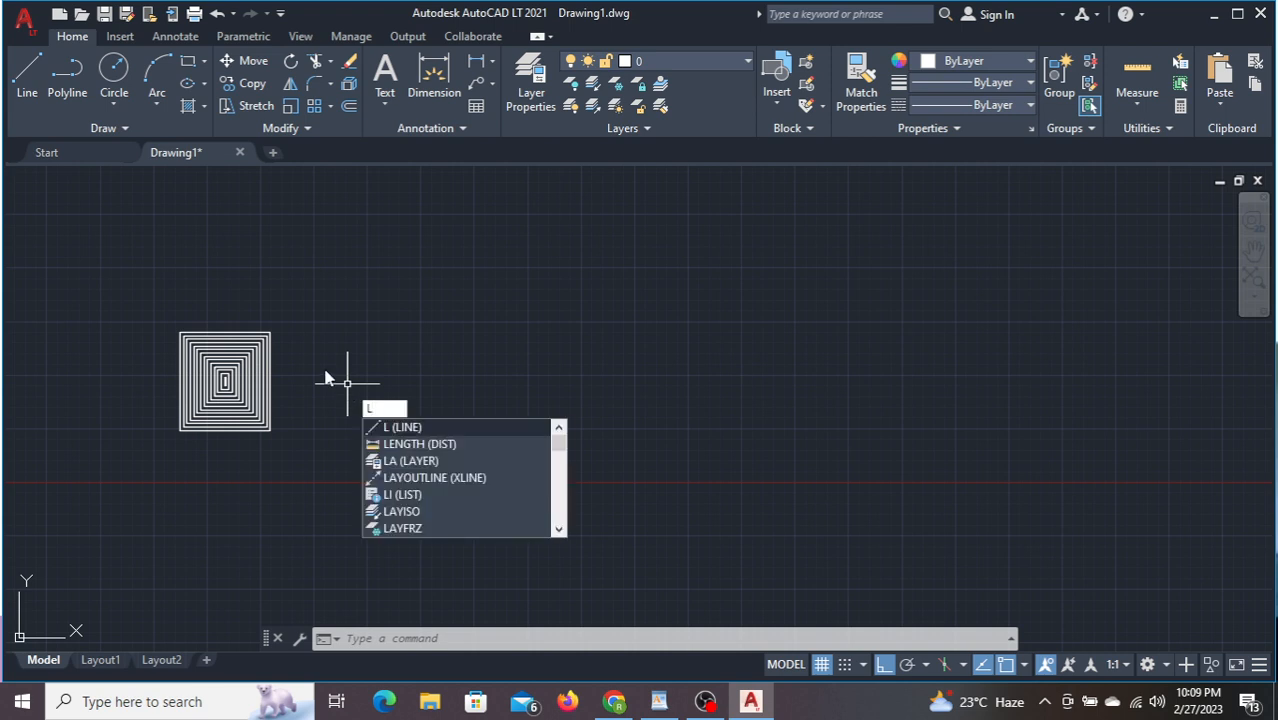
{"action": "key", "text": "Return"}
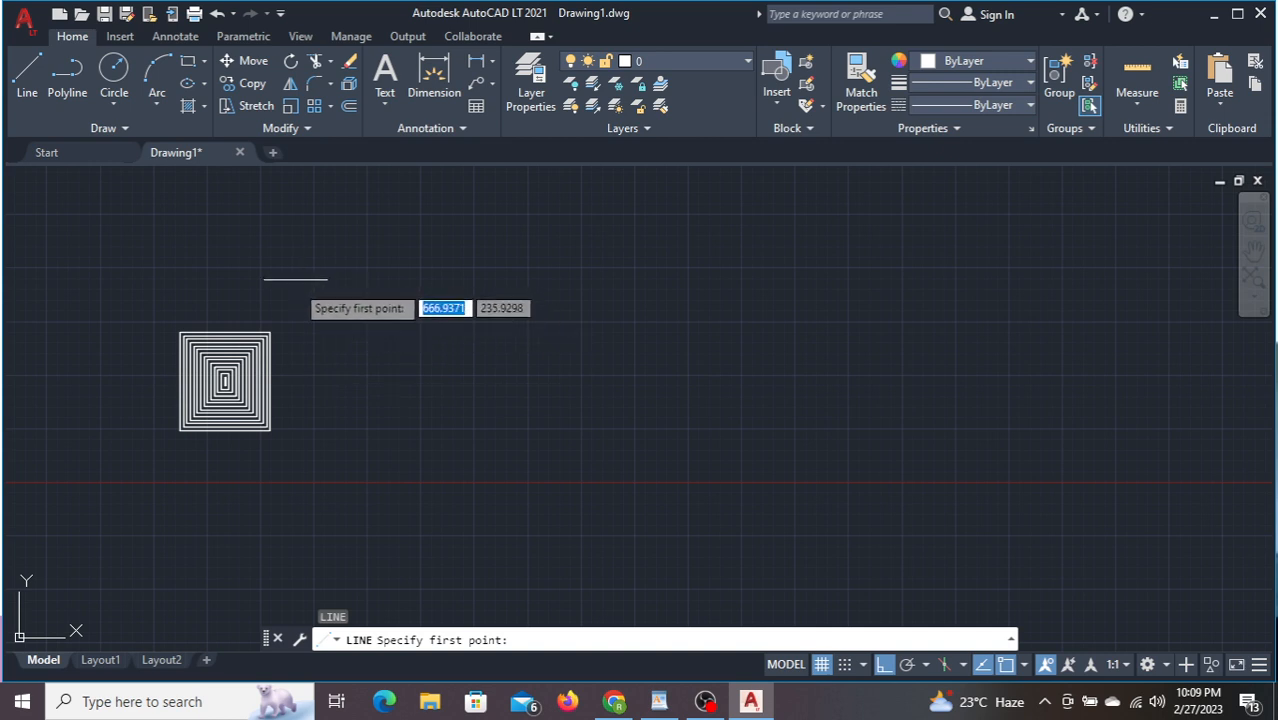
{"action": "left_click", "coordinate": [269, 327]}
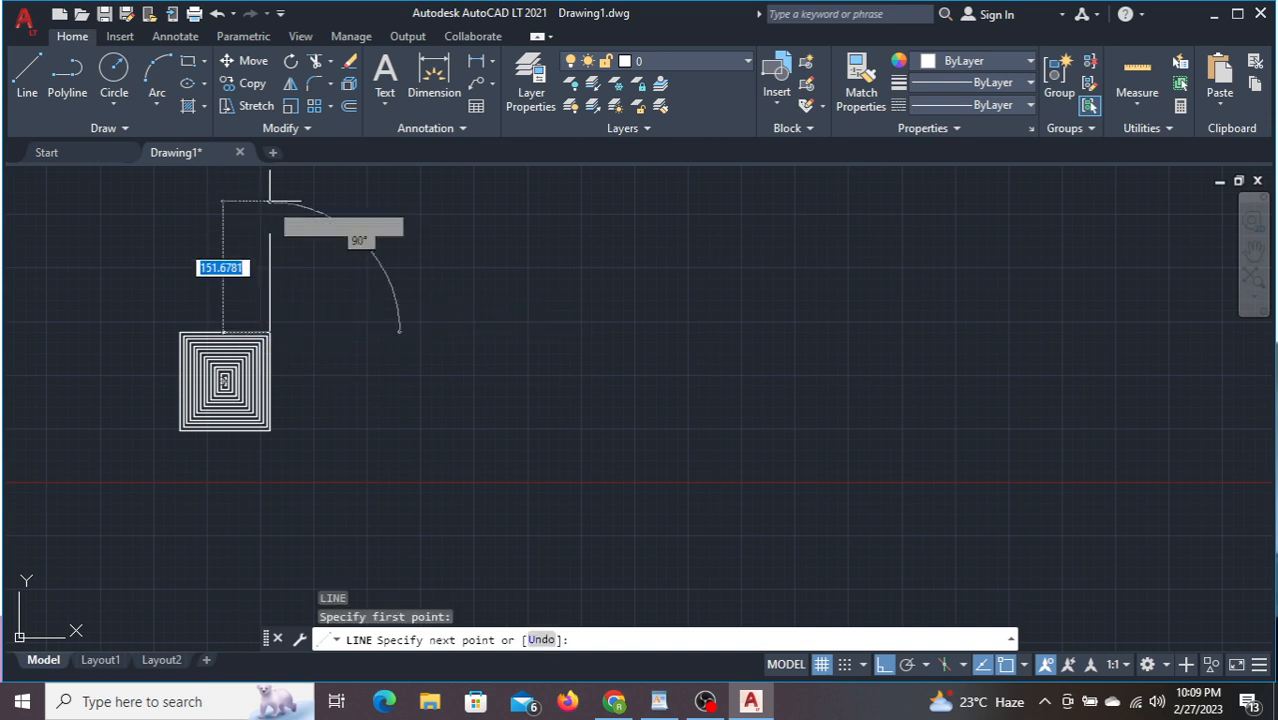
{"action": "left_click", "coordinate": [269, 211]}
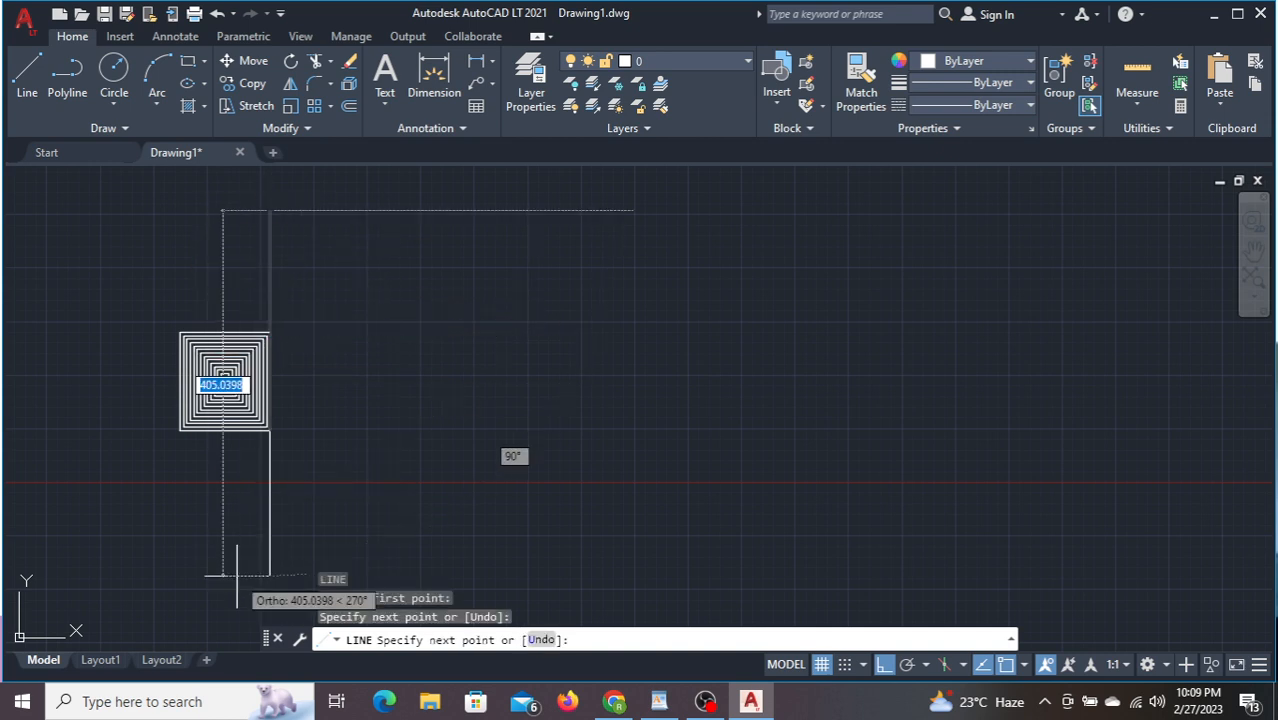
{"action": "left_click", "coordinate": [269, 575]}
{"action": "left_click", "coordinate": [237, 575]}
{"action": "key", "text": "Escape"}
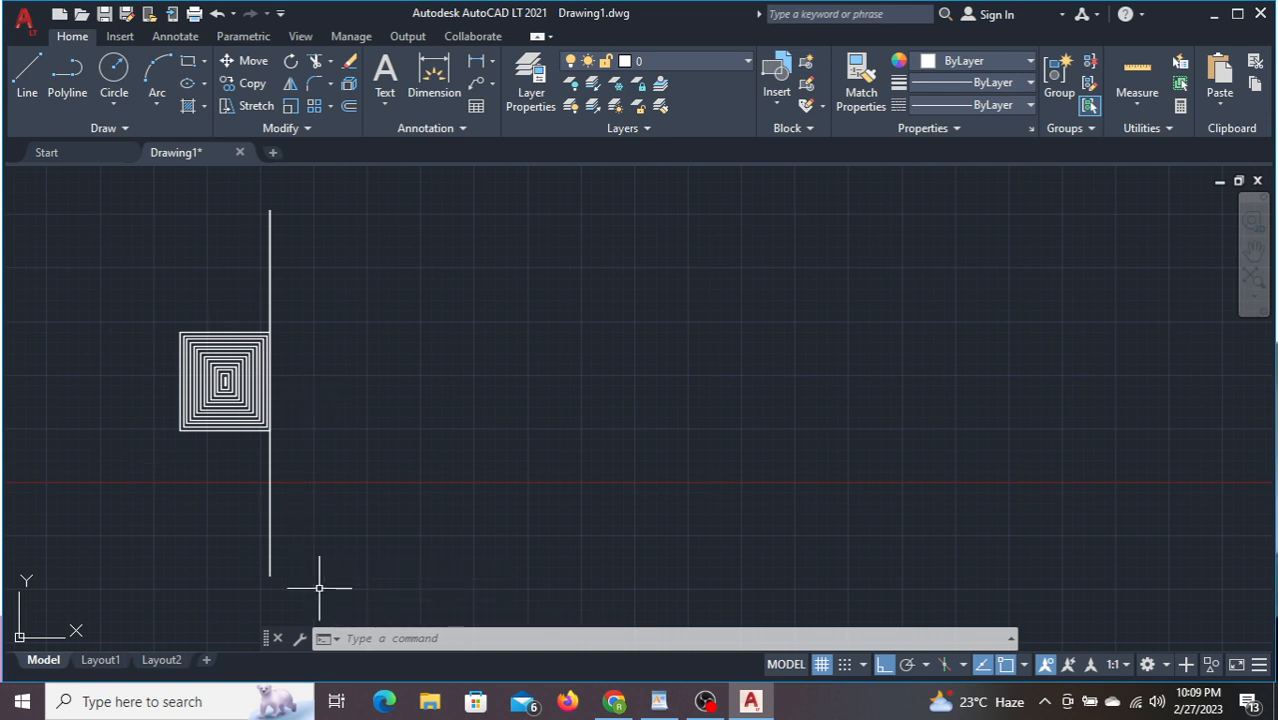
- Mirror the nested rectangles and their vertical line across a vertical axis to their right, keeping the source objects
{"action": "left_click", "coordinate": [319, 588]}
{"action": "left_click", "coordinate": [135, 196]}
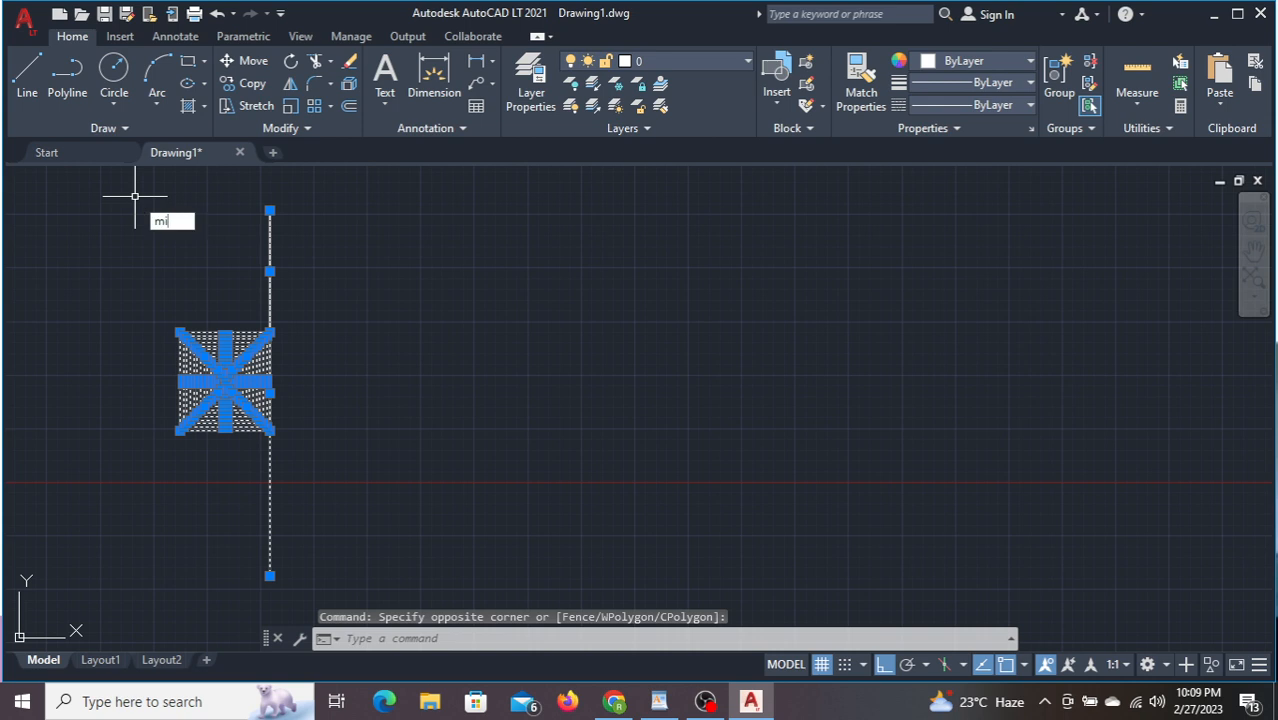
{"action": "key", "text": "Return"}
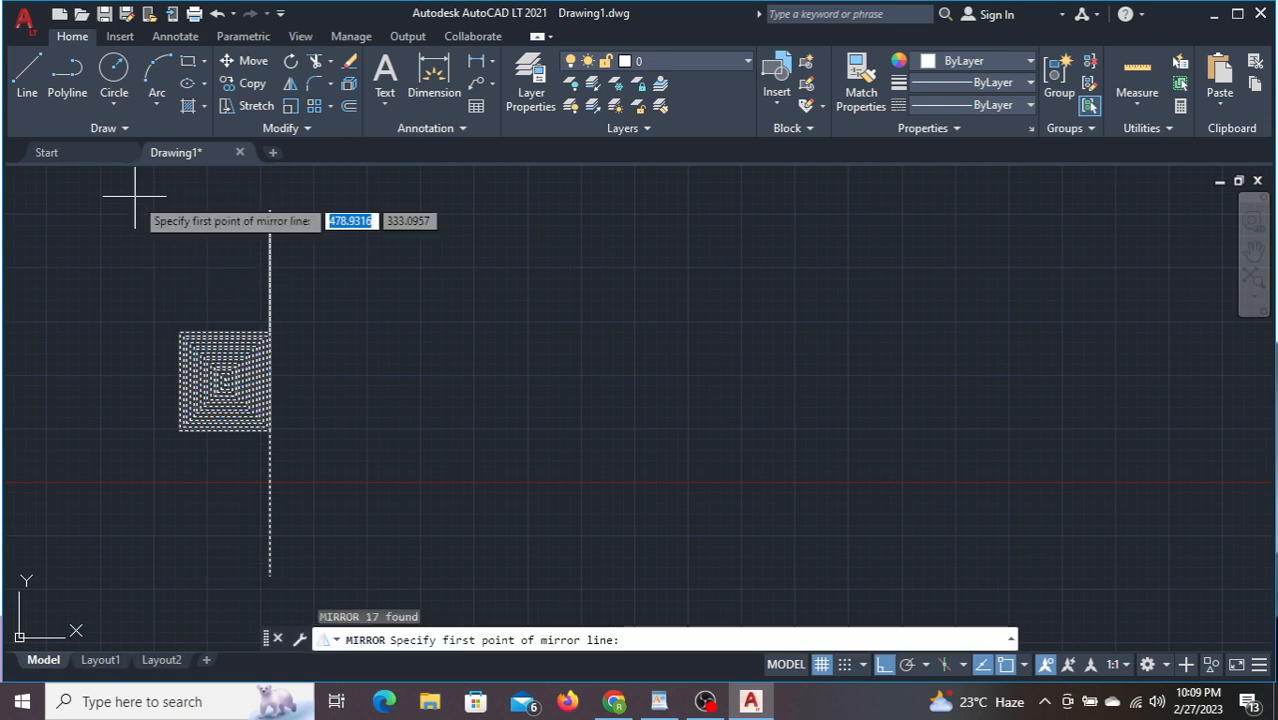
{"action": "left_click", "coordinate": [473, 216]}
{"action": "middle_click_drag", "start_coordinate": [474, 487], "coordinate": [457, 325]}
{"action": "left_click", "coordinate": [455, 464]}
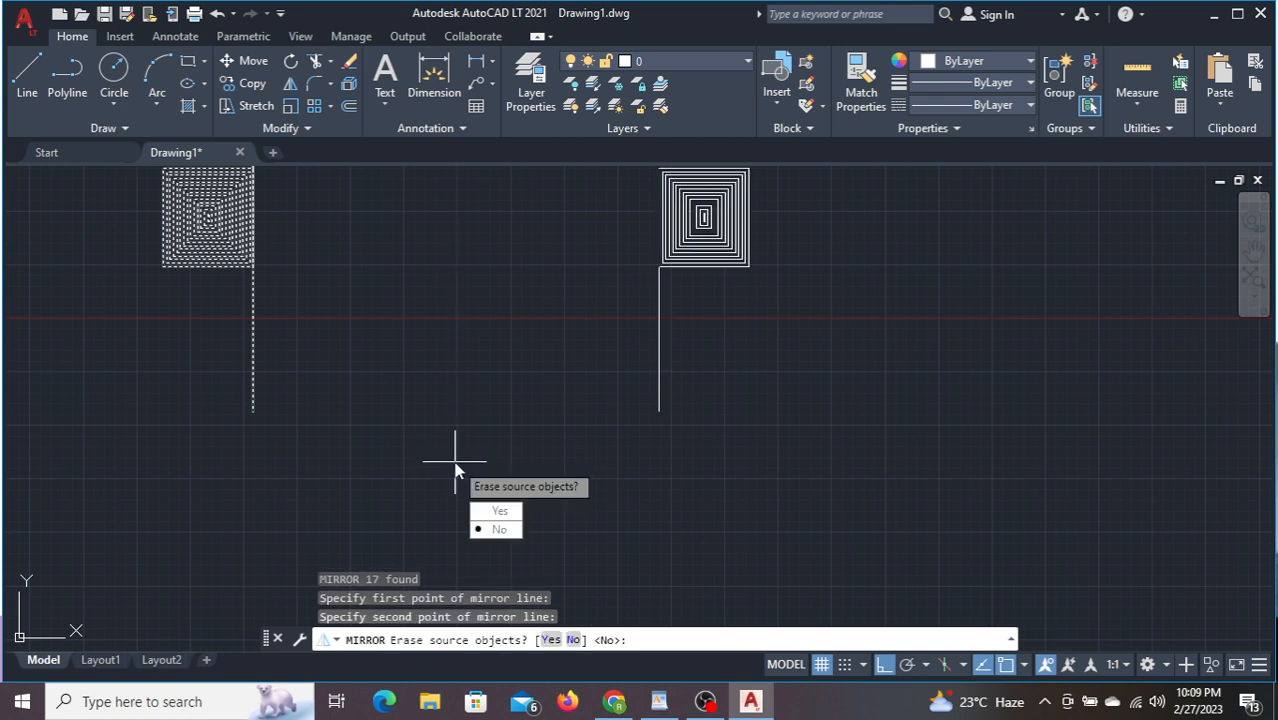
{"action": "middle_click_drag", "start_coordinate": [455, 464], "coordinate": [447, 540]}
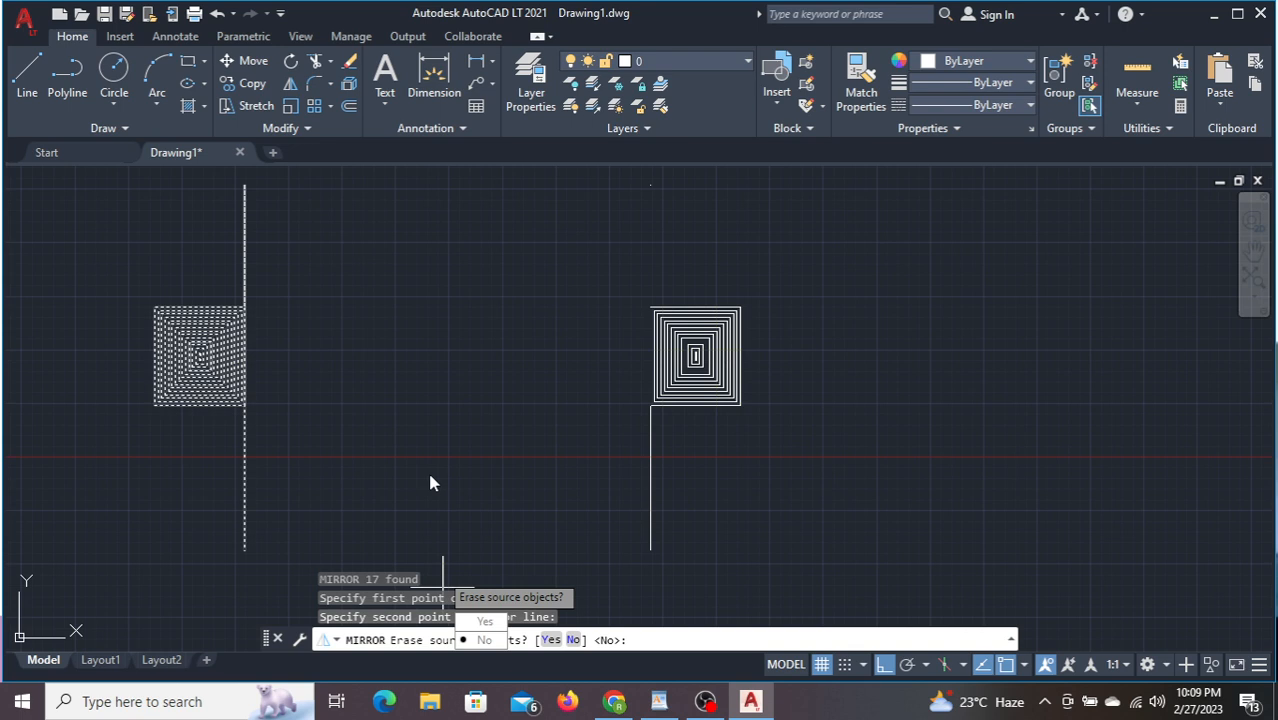
{"action": "key", "text": "Return"}
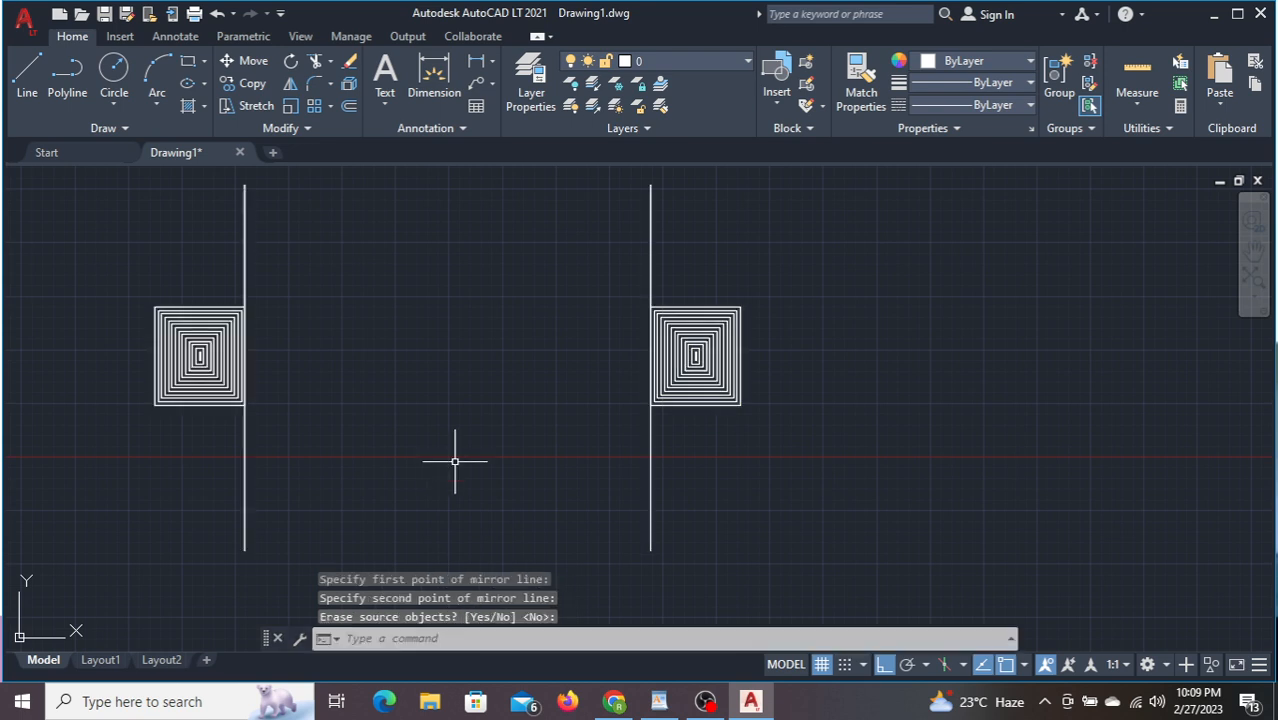
- Mirror the right-hand rectangles and line across a vertical axis to their left, erasing the source objects
{"action": "scroll", "coordinate": [329, 440], "scroll_direction": "down", "scroll_amount": 2}
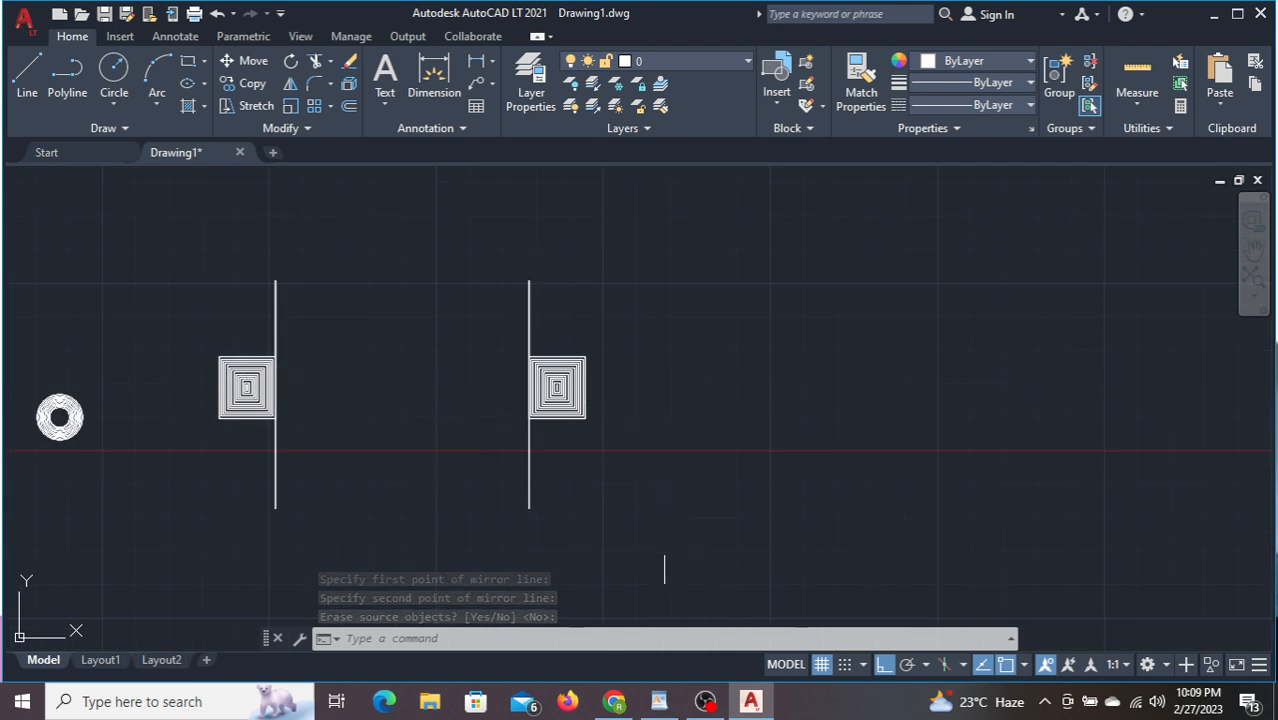
{"action": "left_click", "coordinate": [670, 554]}
{"action": "left_click", "coordinate": [490, 216]}
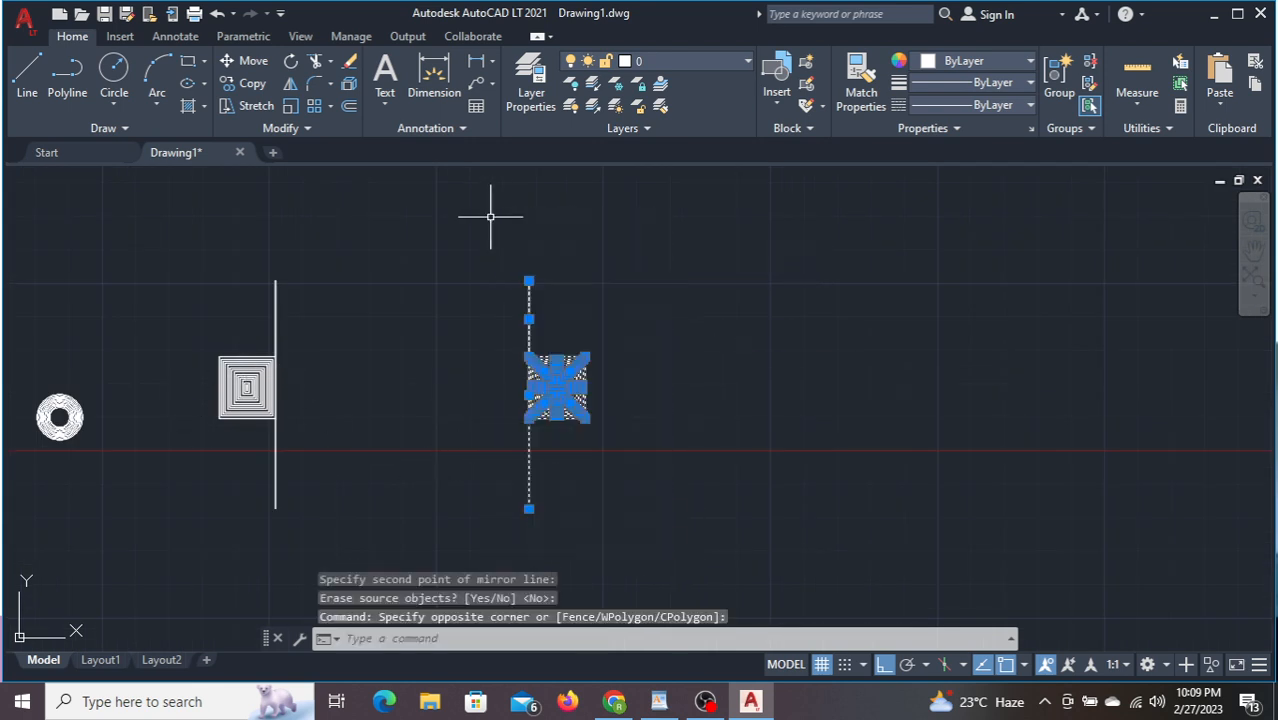
{"action": "key", "text": "Return"}
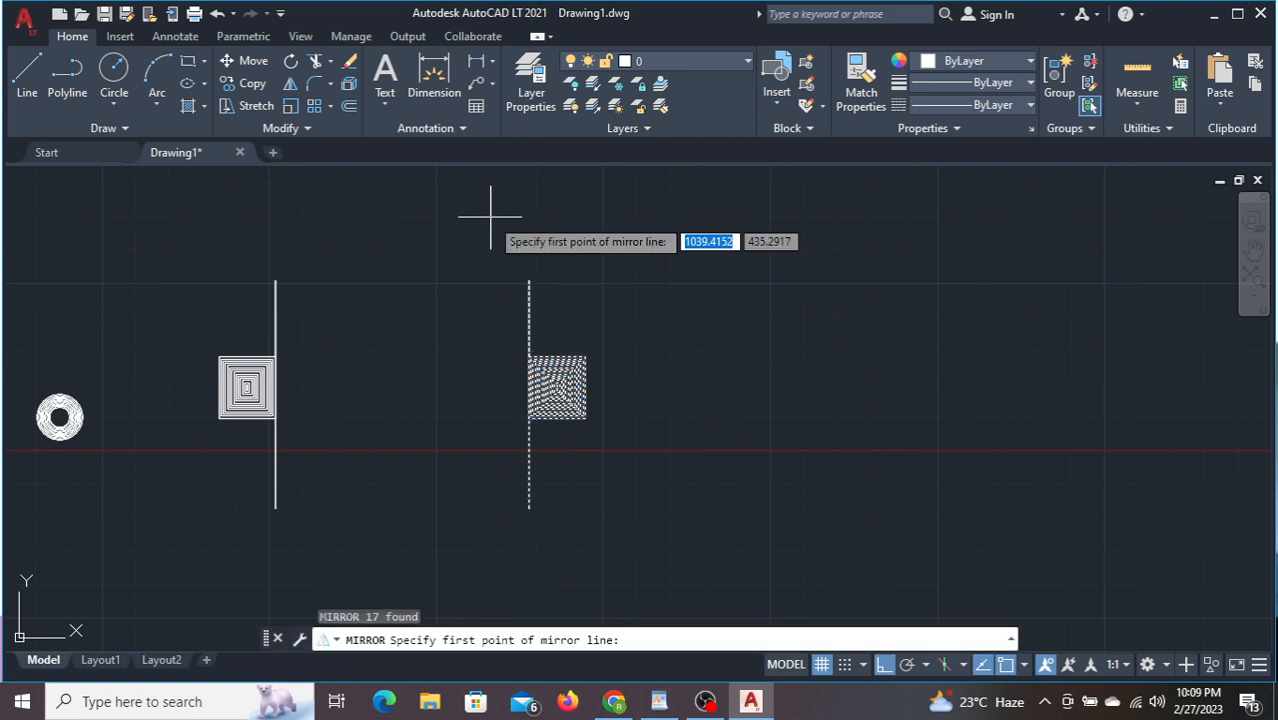
{"action": "left_click", "coordinate": [436, 285]}
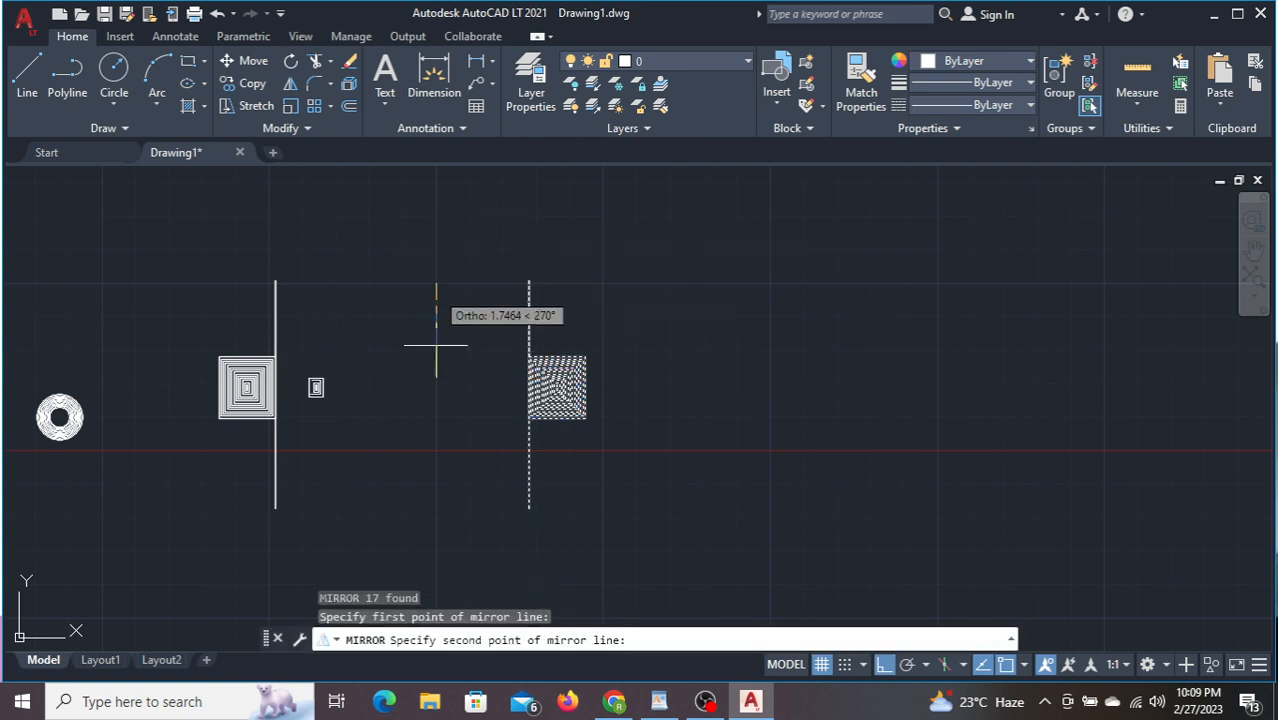
{"action": "left_click", "coordinate": [436, 495]}
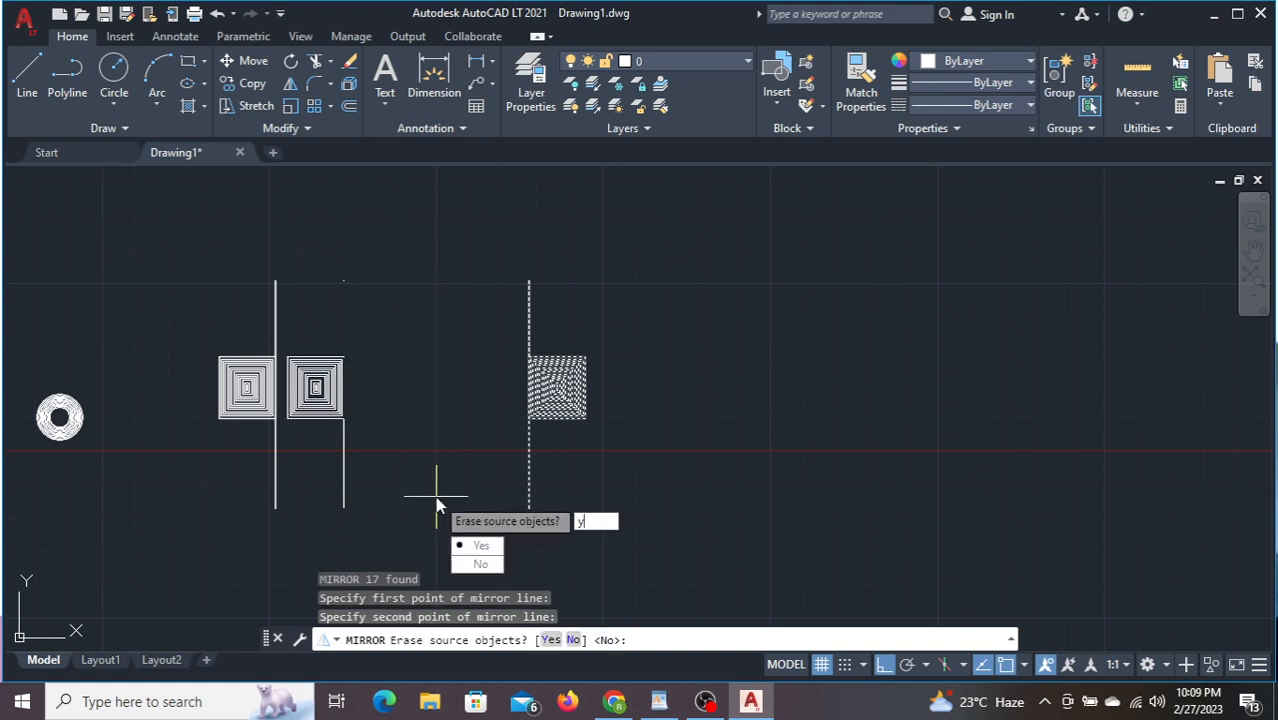
{"action": "key", "text": "Return"}
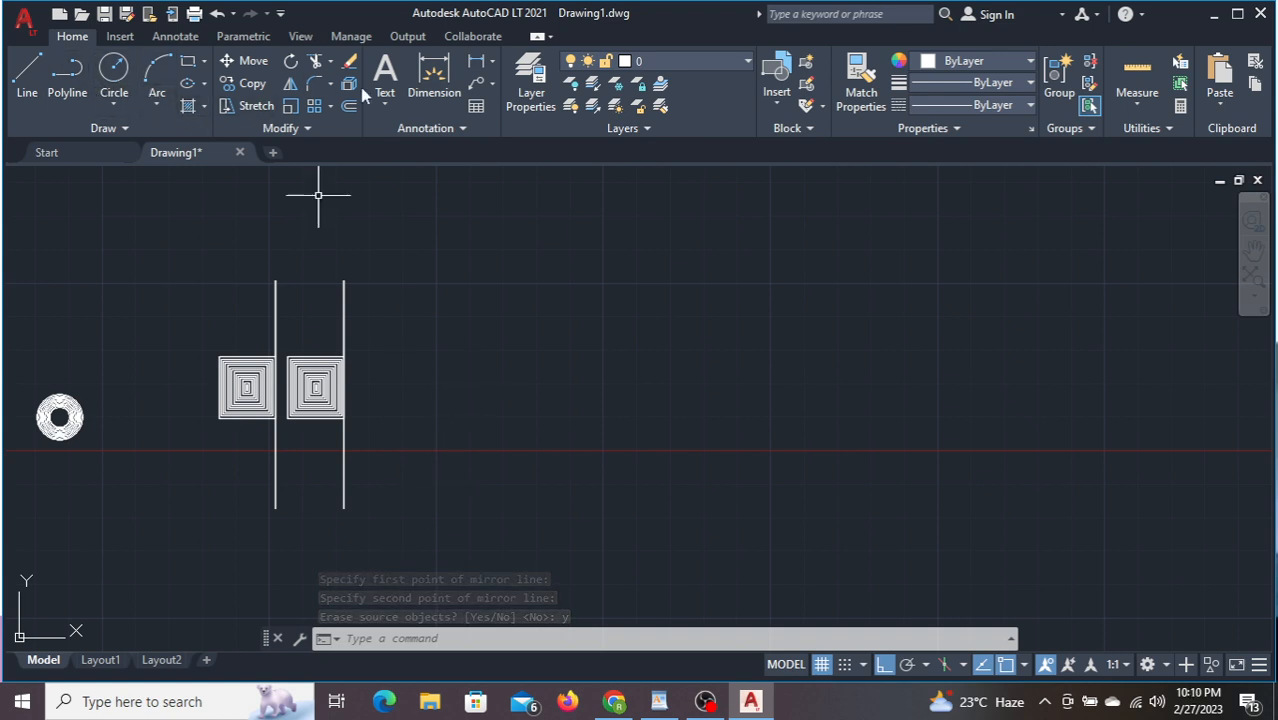
- Draw a closed right triangle with a base about 383 units long in the empty area right of the rectangles
{"action": "left_click", "coordinate": [26, 68]}
{"action": "left_click", "coordinate": [601, 349]}
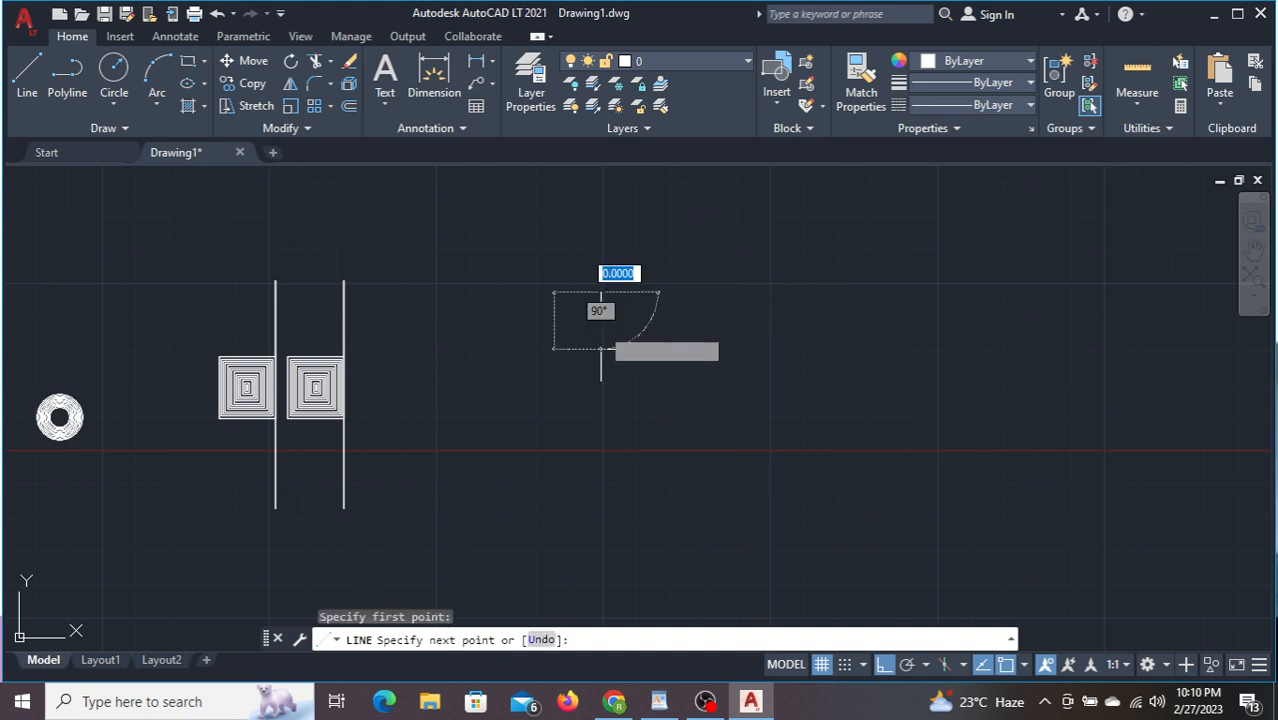
{"action": "left_click", "coordinate": [601, 422]}
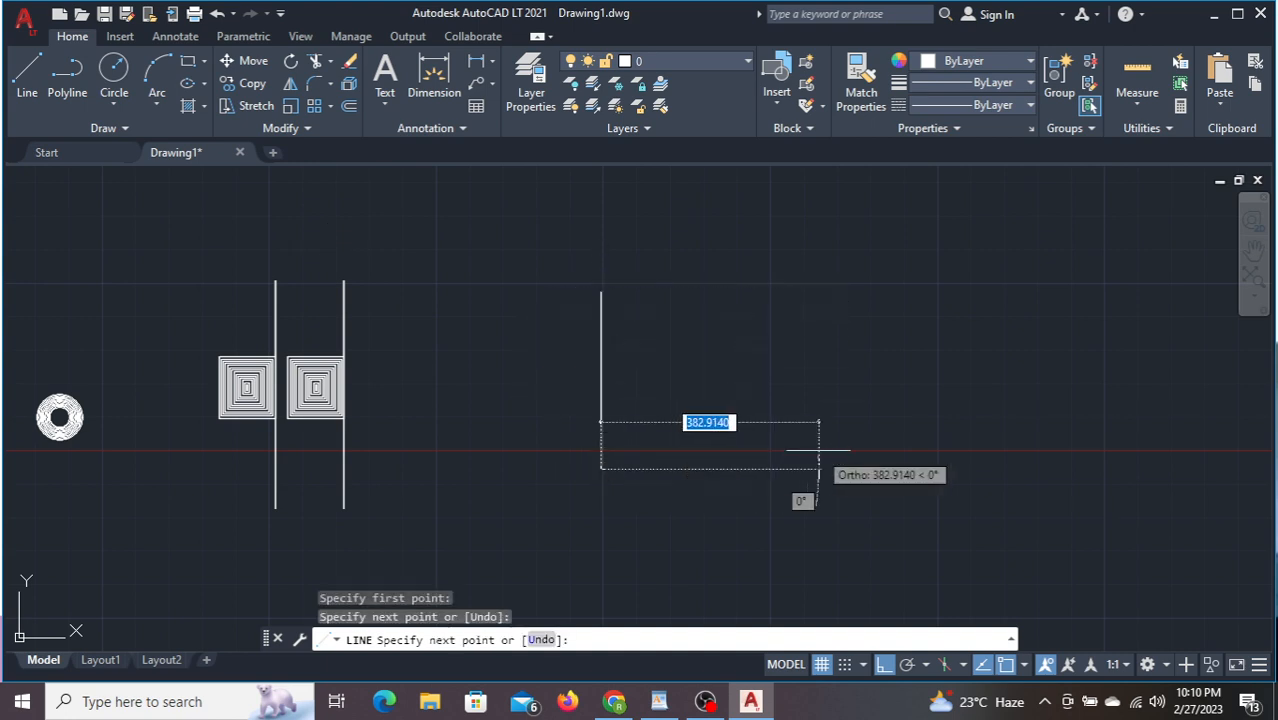
{"action": "left_click", "coordinate": [819, 452]}
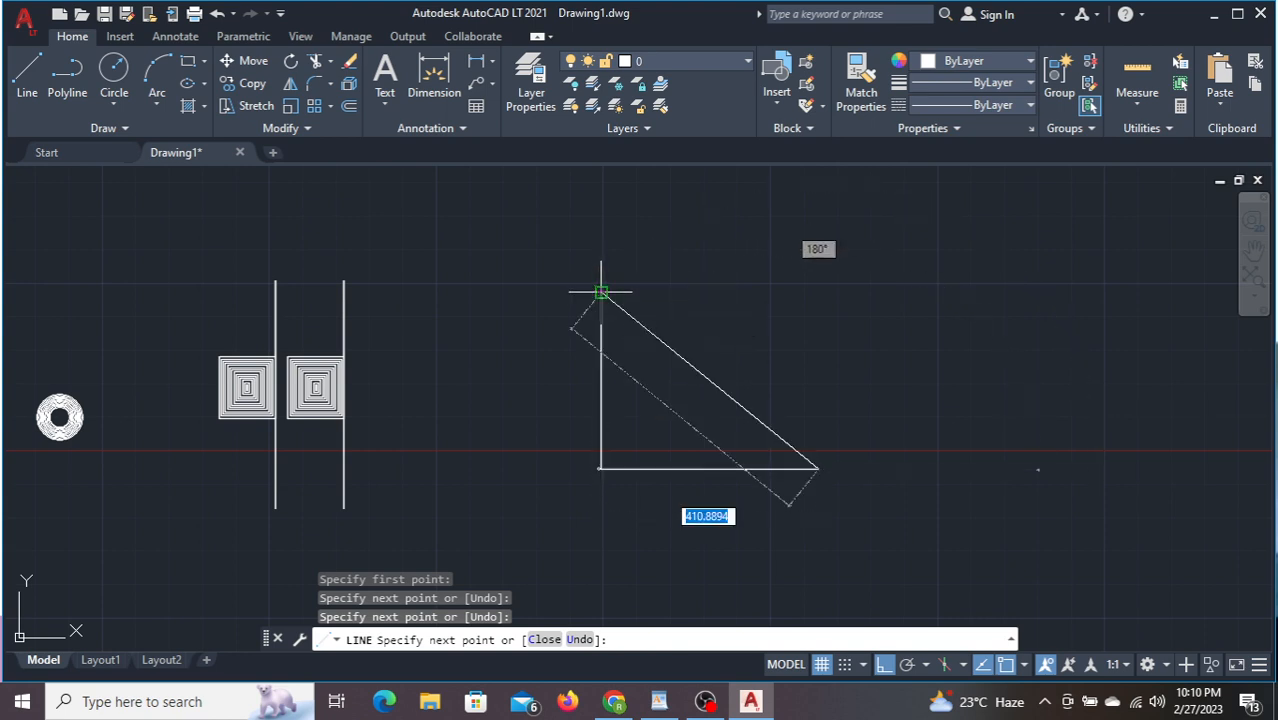
{"action": "left_click", "coordinate": [601, 292]}
{"action": "key", "text": "Escape"}
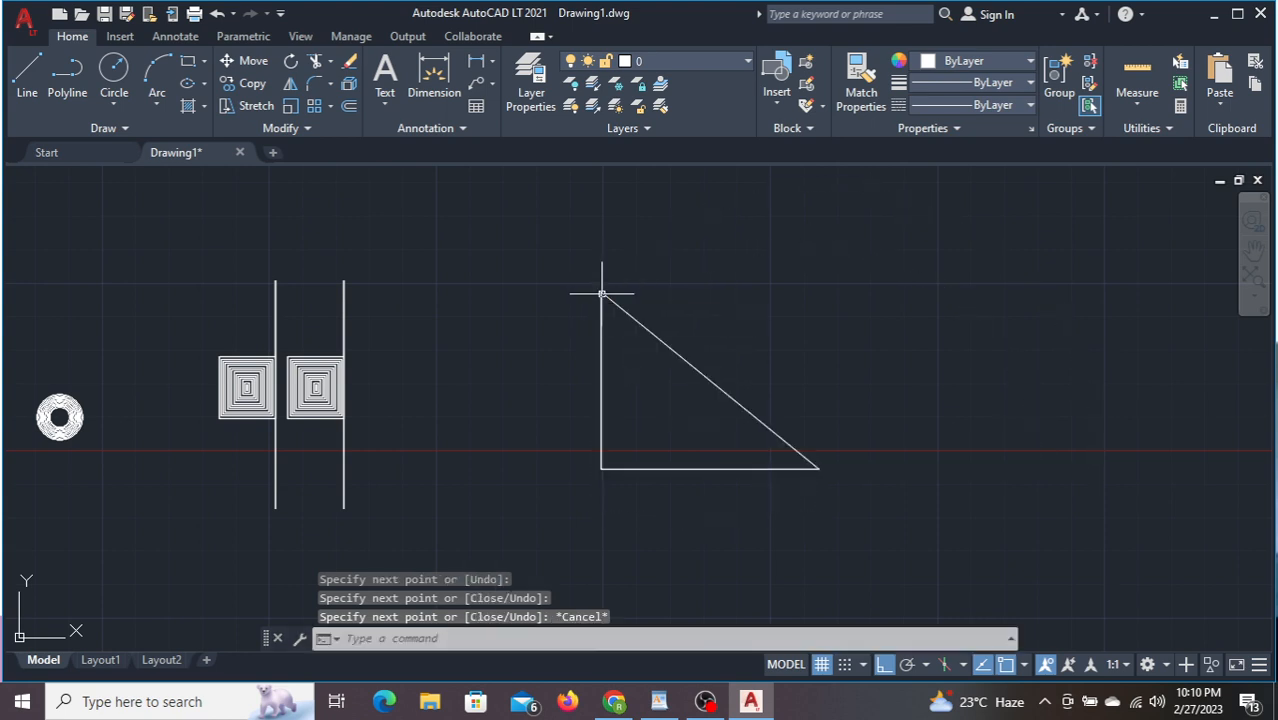
- Mirror the right triangle across a vertical axis just to its left, keeping the source objects
{"action": "left_click", "coordinate": [930, 544]}
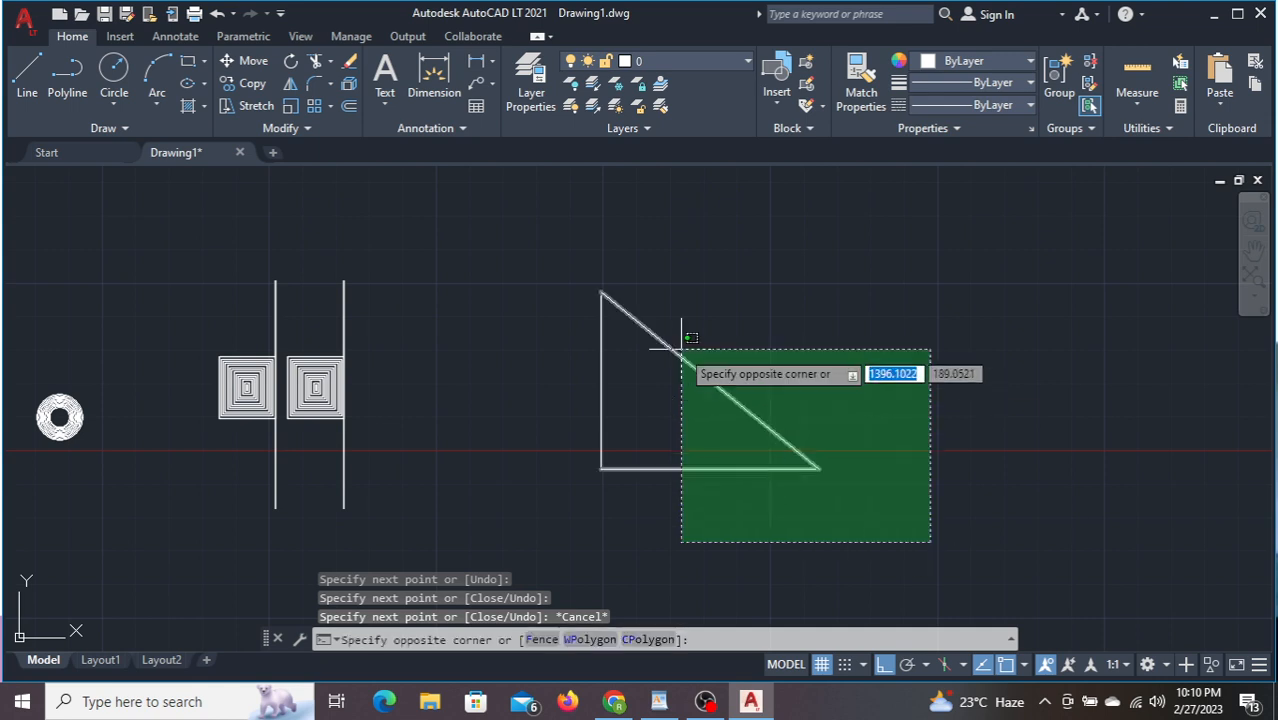
{"action": "left_click", "coordinate": [562, 265]}
{"action": "type", "text": "i"}
{"action": "key", "text": "Return"}
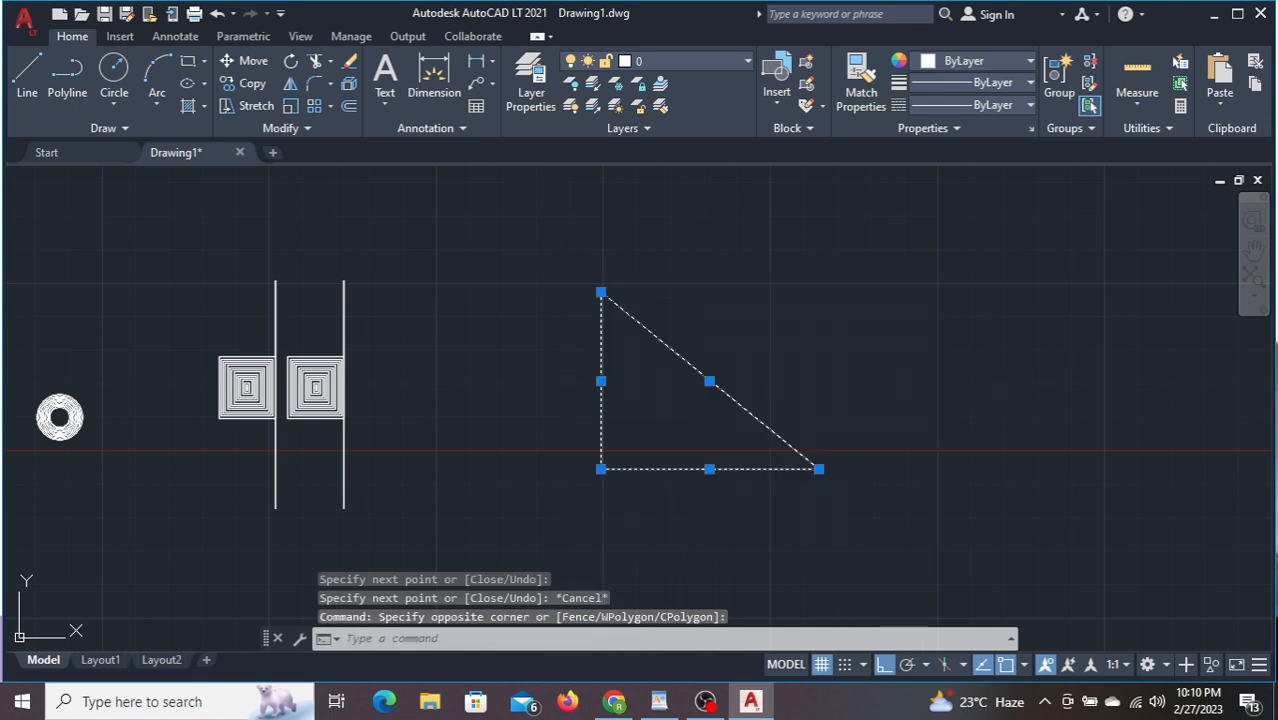
{"action": "left_click", "coordinate": [562, 268]}
{"action": "left_click", "coordinate": [588, 548]}
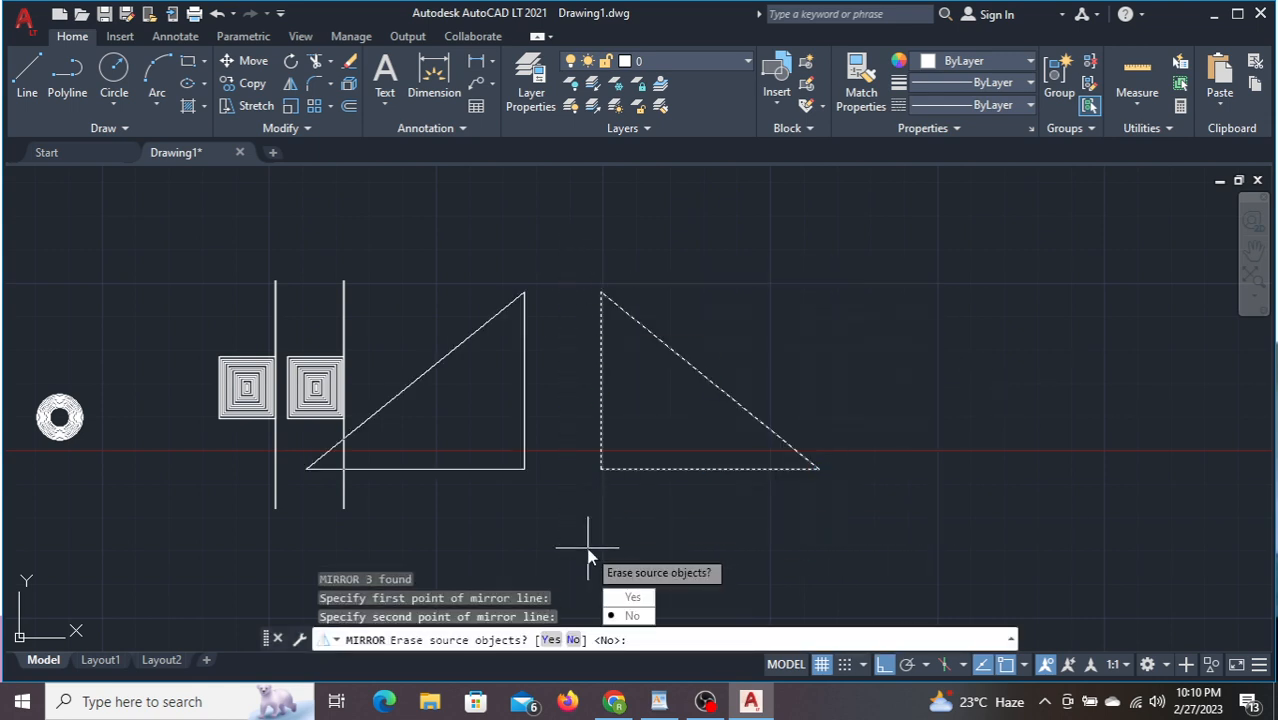
{"action": "key", "text": "Return"}
- Mirror both triangles across a horizontal axis below them, keeping the source objects
{"action": "scroll", "coordinate": [608, 470], "scroll_direction": "down", "scroll_amount": 3}
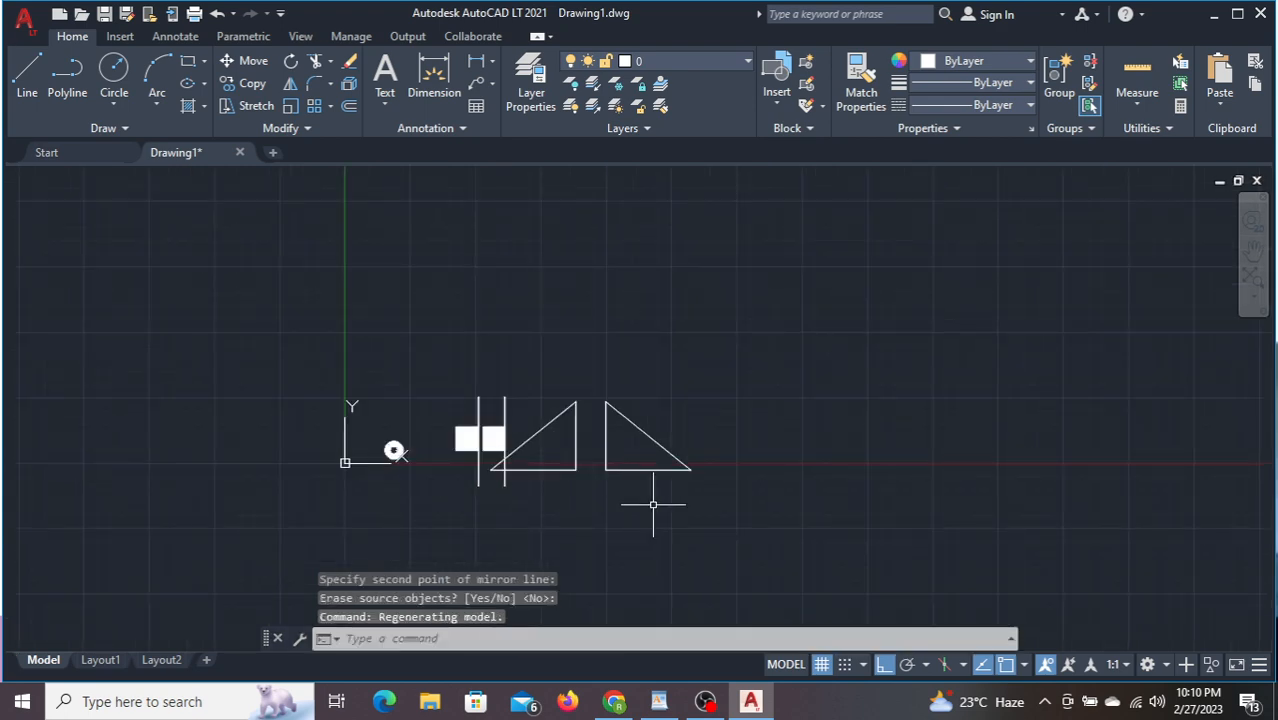
{"action": "mouse_move", "coordinate": [656, 508]}
{"action": "middle_mouse_down"}
{"action": "mouse_move", "coordinate": [434, 217]}
{"action": "mouse_move", "coordinate": [551, 400]}
{"action": "middle_mouse_up"}
{"action": "left_click", "coordinate": [655, 395]}
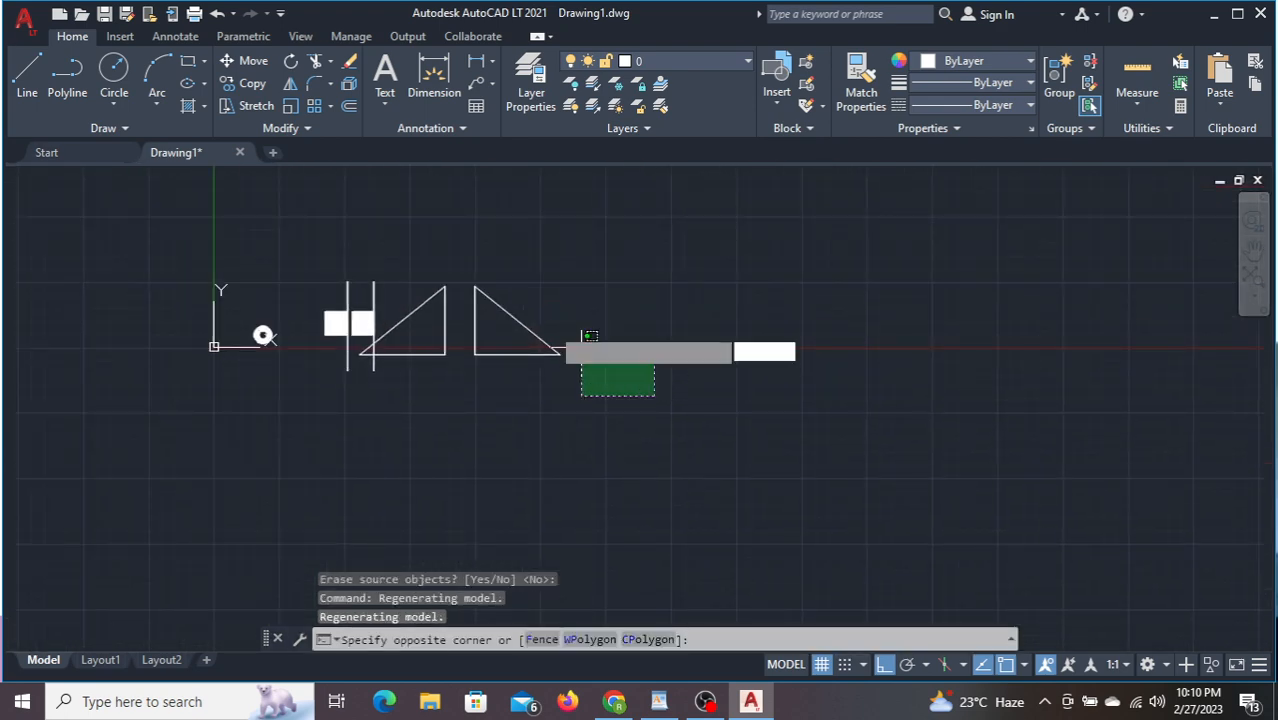
{"action": "left_click", "coordinate": [409, 247]}
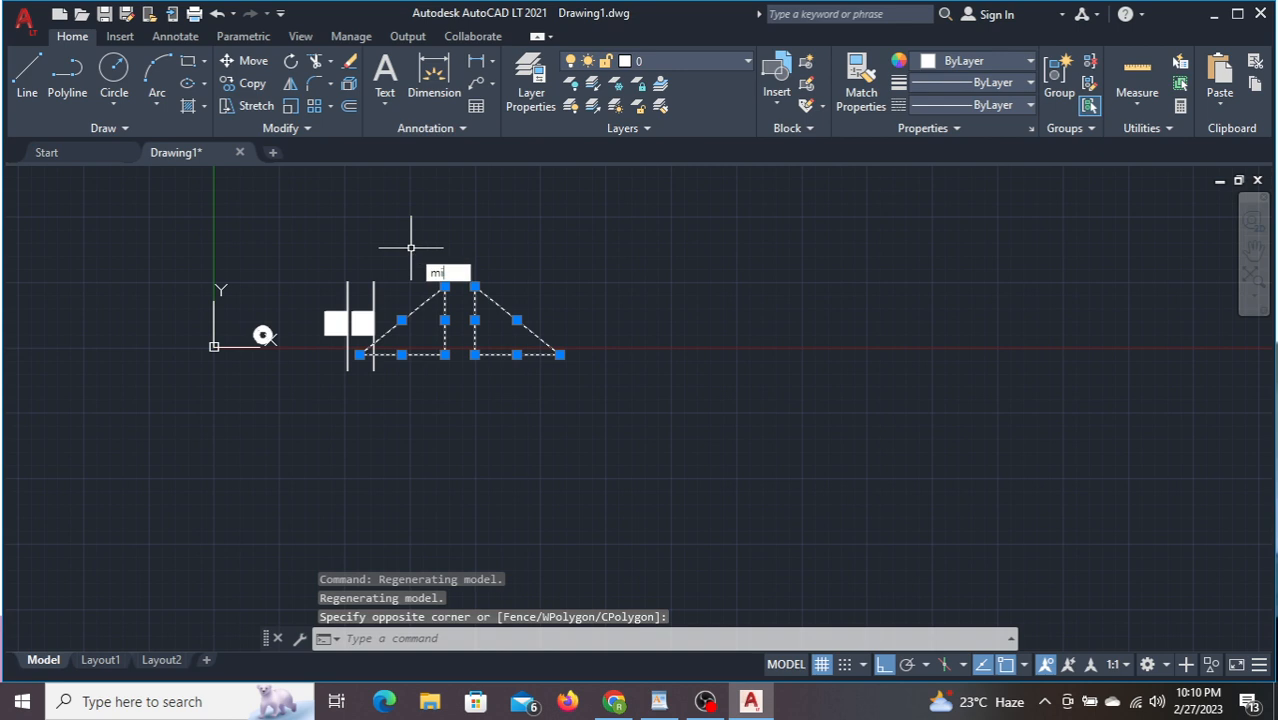
{"action": "key", "text": "Return"}
{"action": "left_click", "coordinate": [313, 403]}
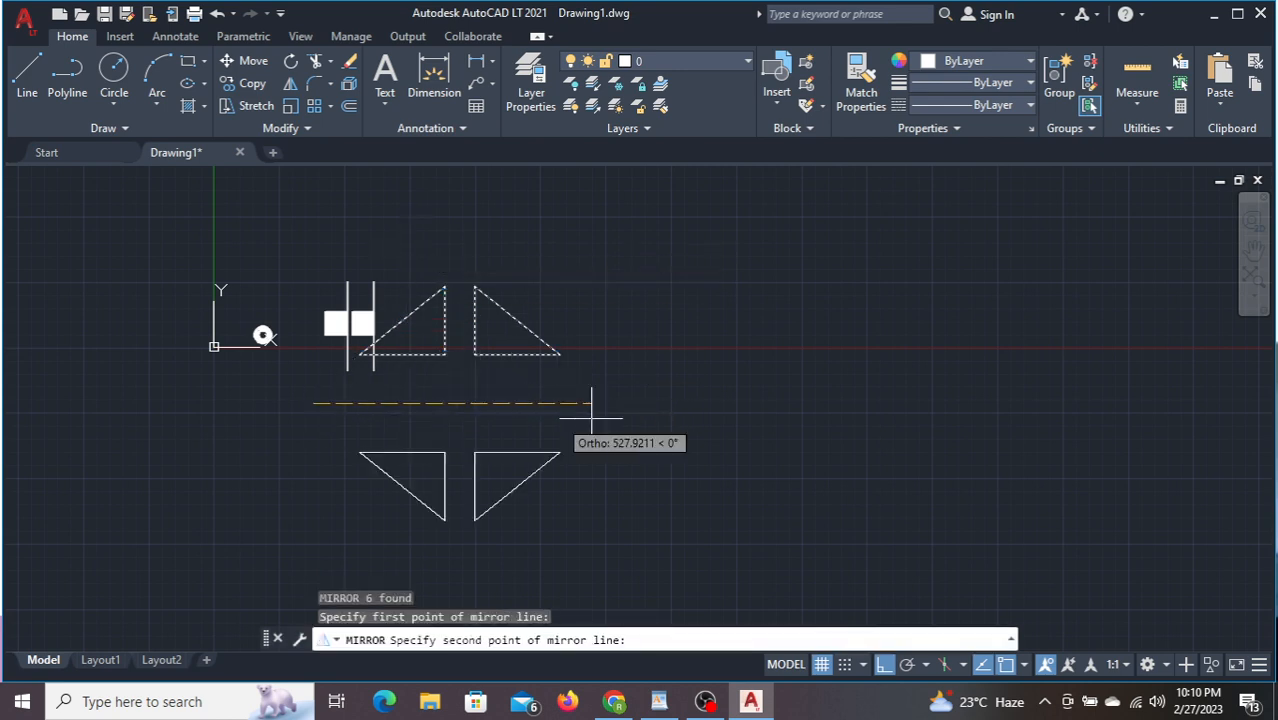
{"action": "left_click", "coordinate": [770, 420]}
{"action": "key", "text": "Return"}
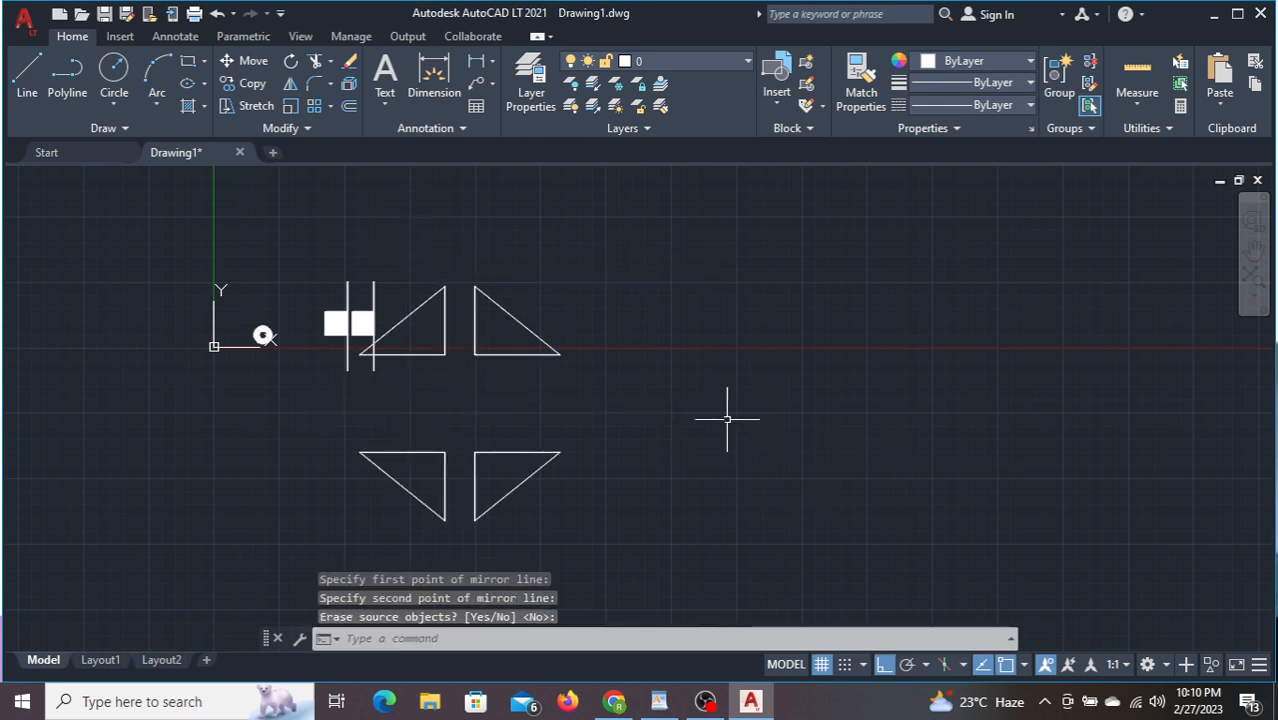
- Cut the lower-right triangle and paste it into the empty area far to the right of the other shapes
{"action": "scroll", "coordinate": [469, 460], "scroll_direction": "up", "scroll_amount": 2}
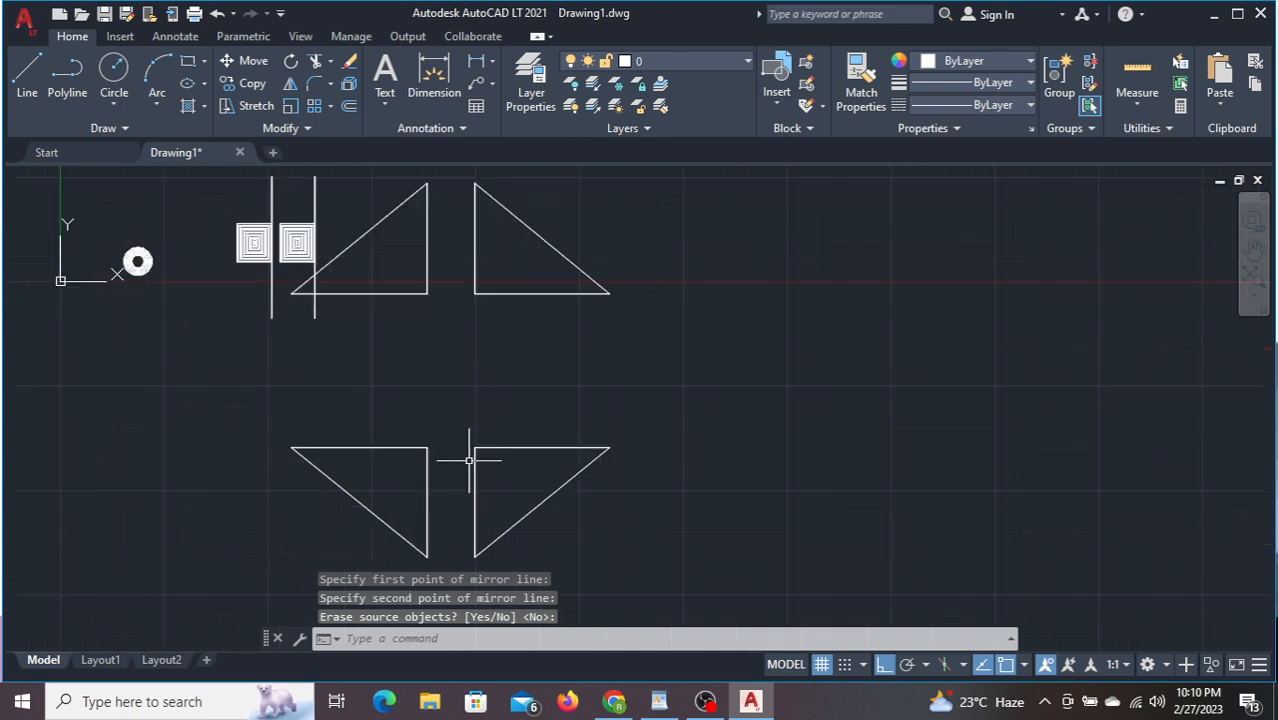
{"action": "scroll", "coordinate": [469, 460], "scroll_direction": "down", "scroll_amount": 2}
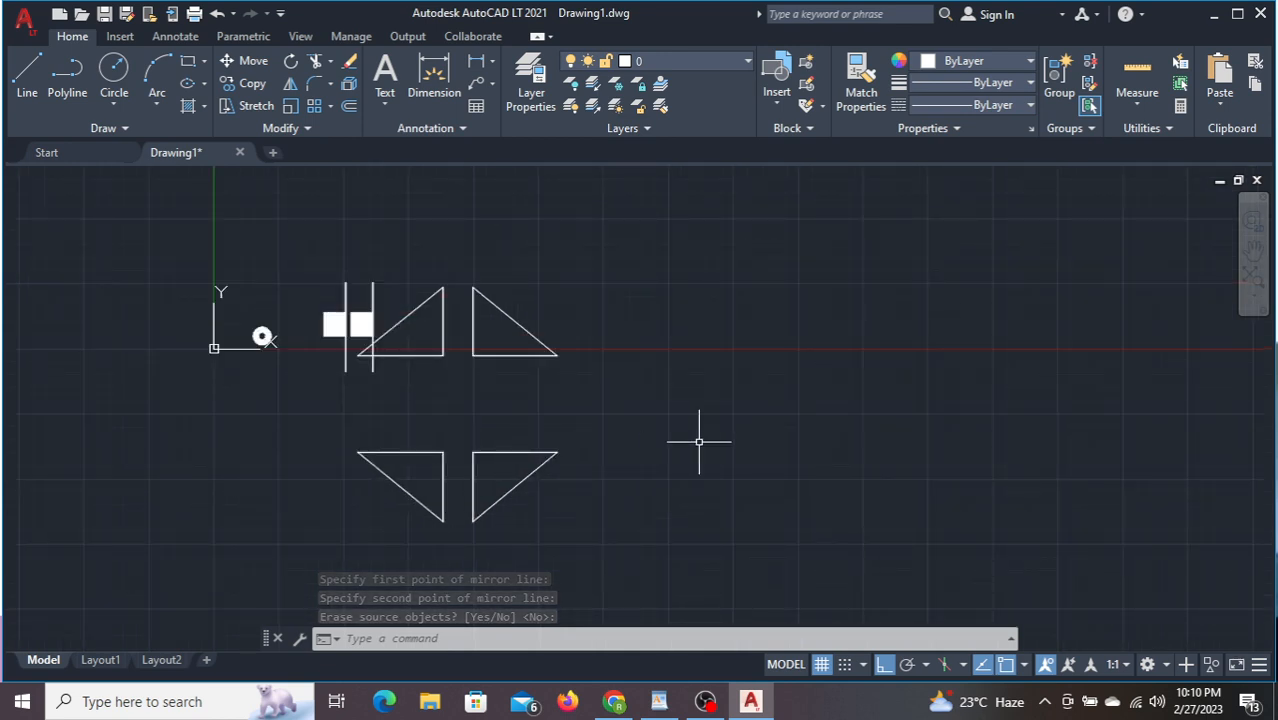
{"action": "middle_click_drag", "start_coordinate": [699, 434], "coordinate": [504, 444]}
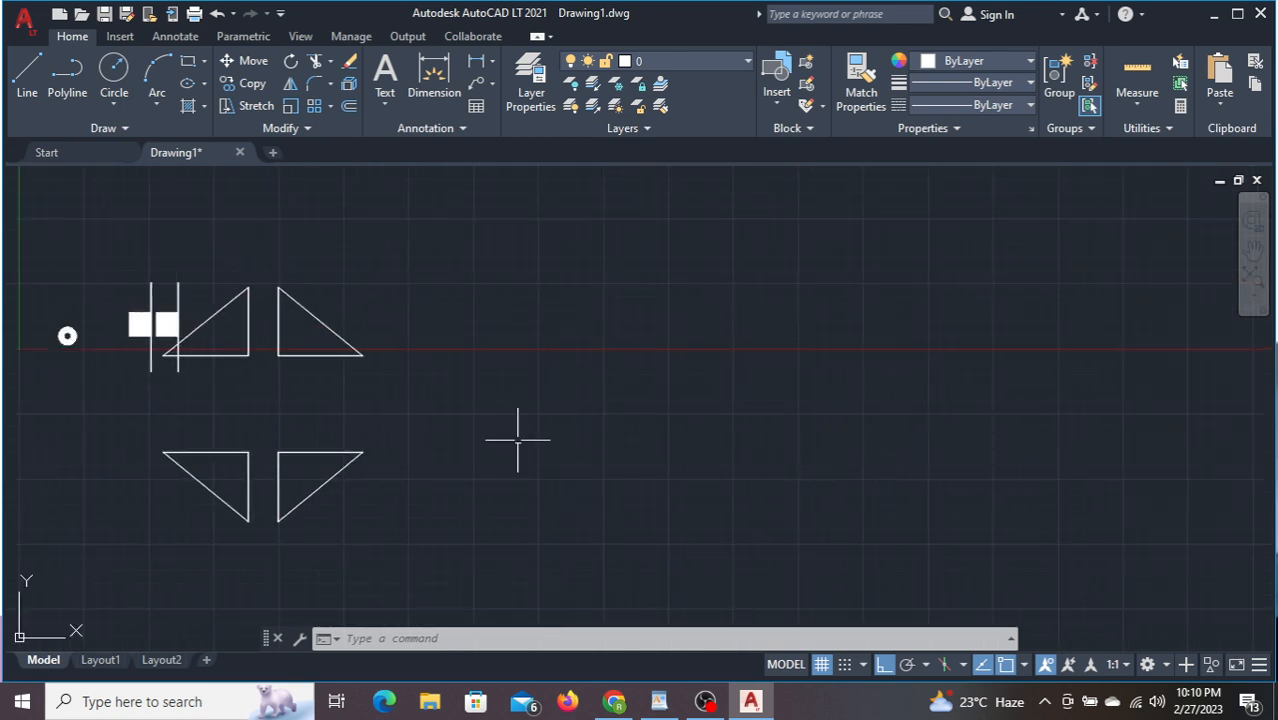
{"action": "mouse_move", "coordinate": [723, 413]}
{"action": "middle_mouse_down"}
{"action": "mouse_move", "coordinate": [528, 425]}
{"action": "mouse_move", "coordinate": [314, 405]}
{"action": "mouse_move", "coordinate": [747, 491]}
{"action": "middle_mouse_up"}
{"action": "left_click", "coordinate": [537, 577]}
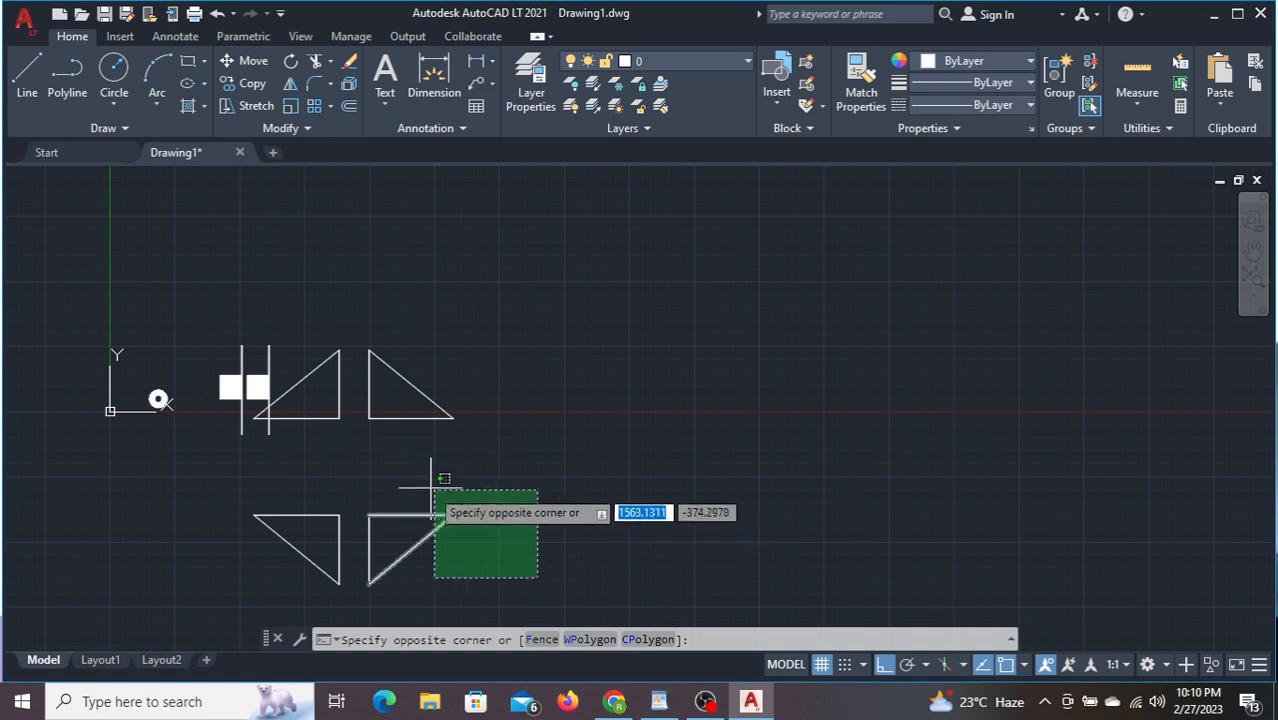
{"action": "left_click", "coordinate": [358, 482]}
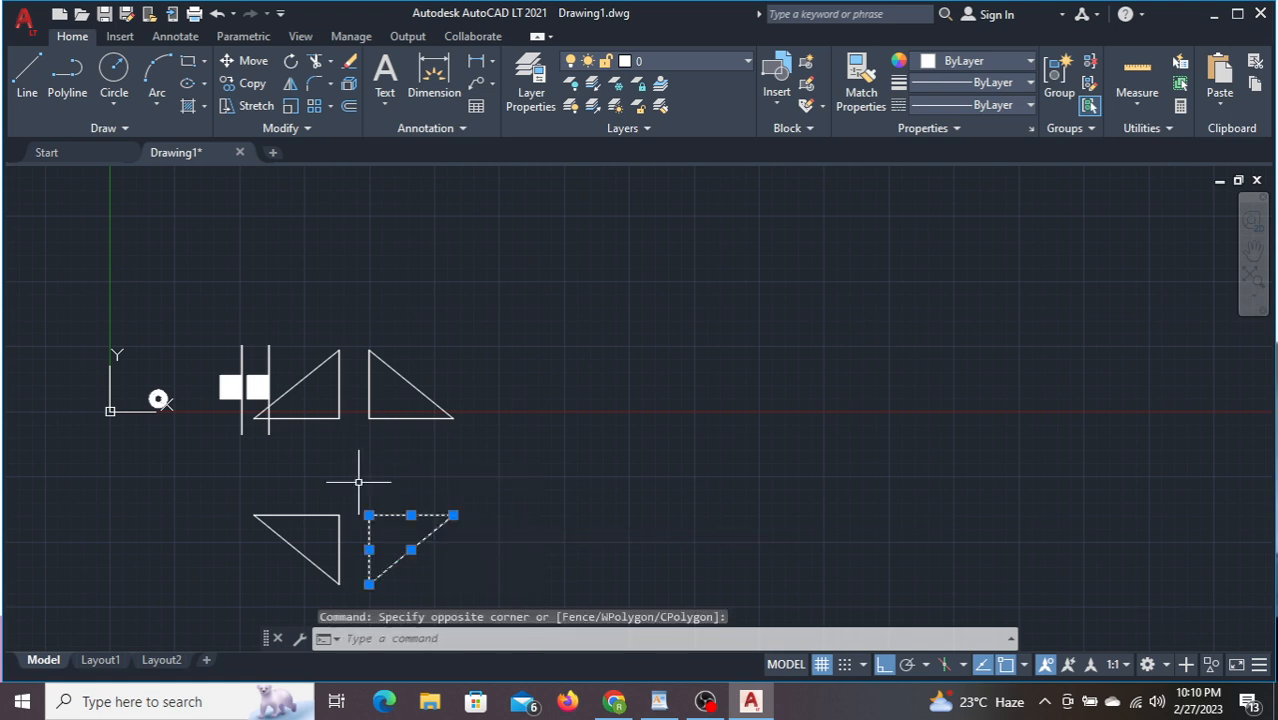
{"action": "key", "text": "ctrl+x"}
{"action": "key", "text": "ctrl+v"}
{"action": "middle_click_drag", "start_coordinate": [860, 539], "coordinate": [157, 448]}
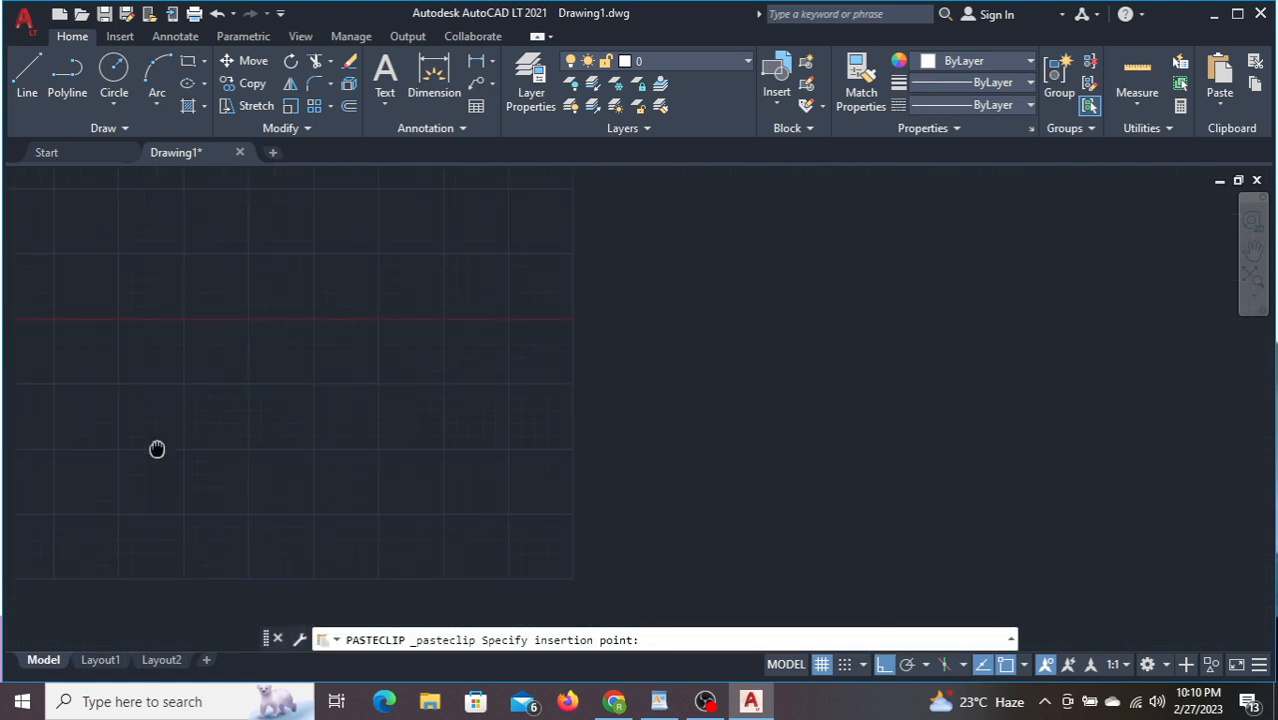
{"action": "left_click", "coordinate": [500, 416]}
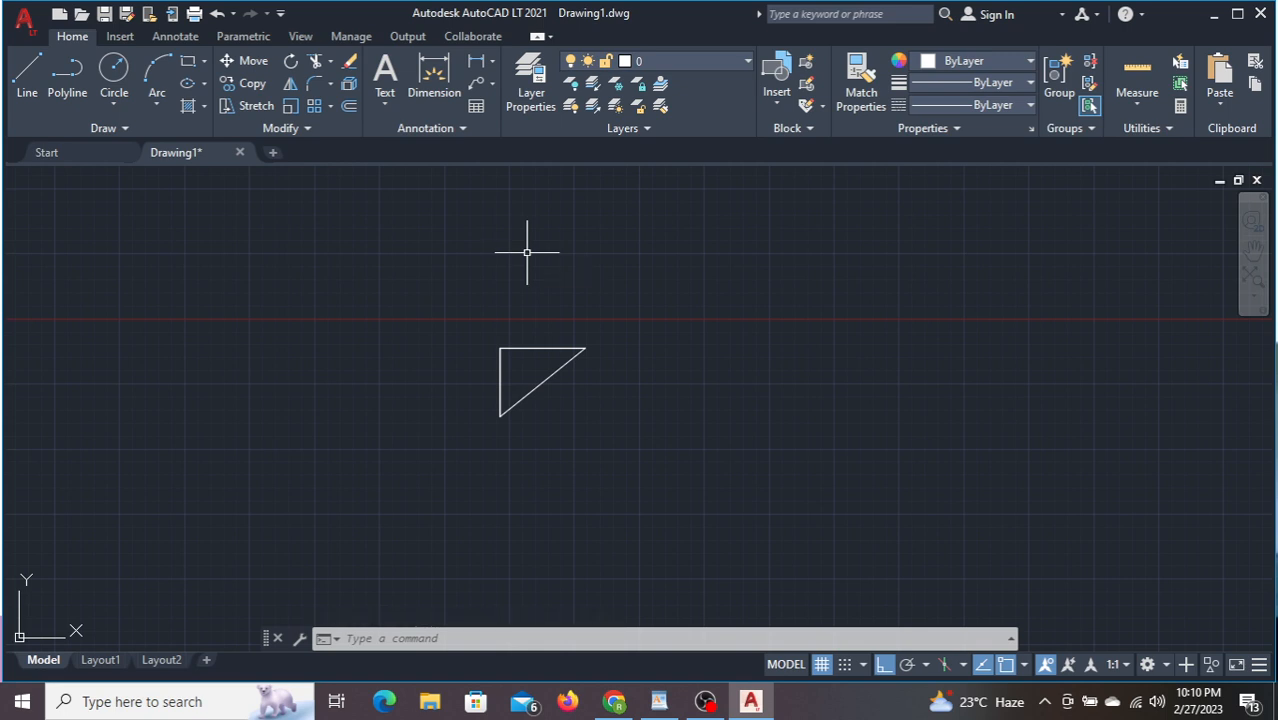
- Draw a horizontal line just above the pasted triangle, extending past it on both sides
{"action": "type", "text": "l"}
{"action": "key", "text": "Return"}
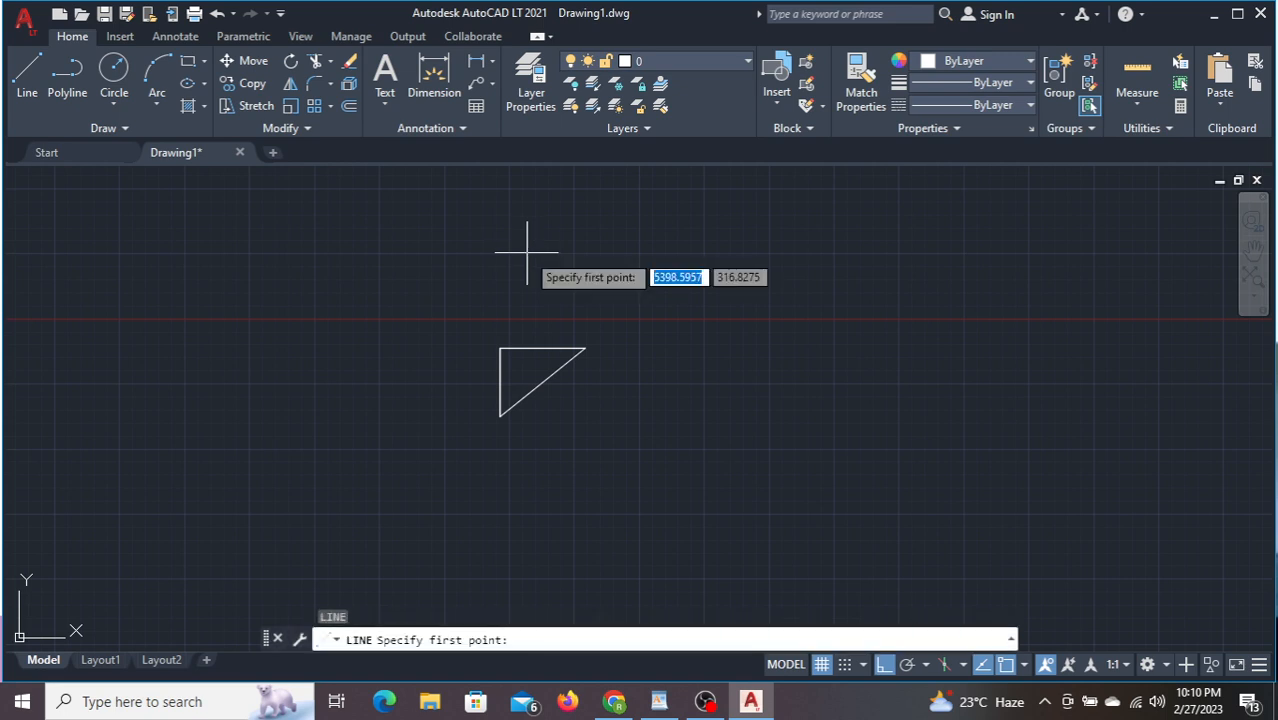
{"action": "left_click", "coordinate": [411, 320]}
{"action": "left_click", "coordinate": [849, 337]}
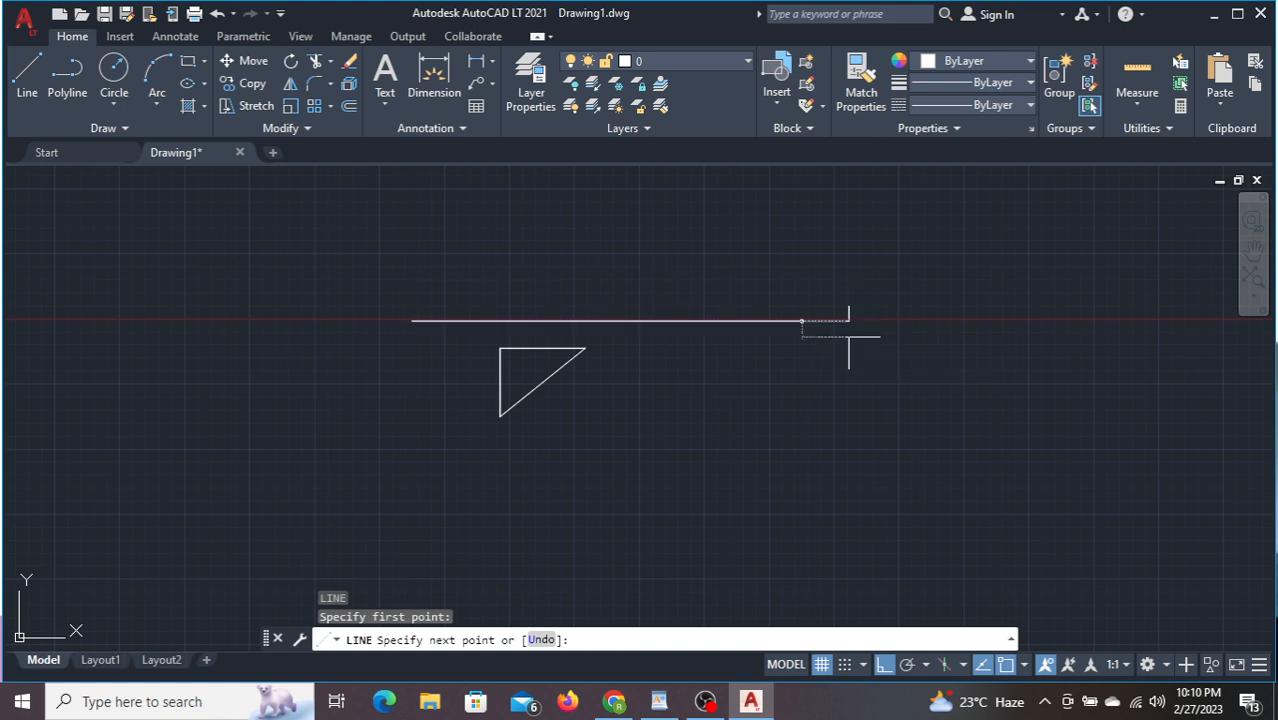
{"action": "key", "text": "Escape"}
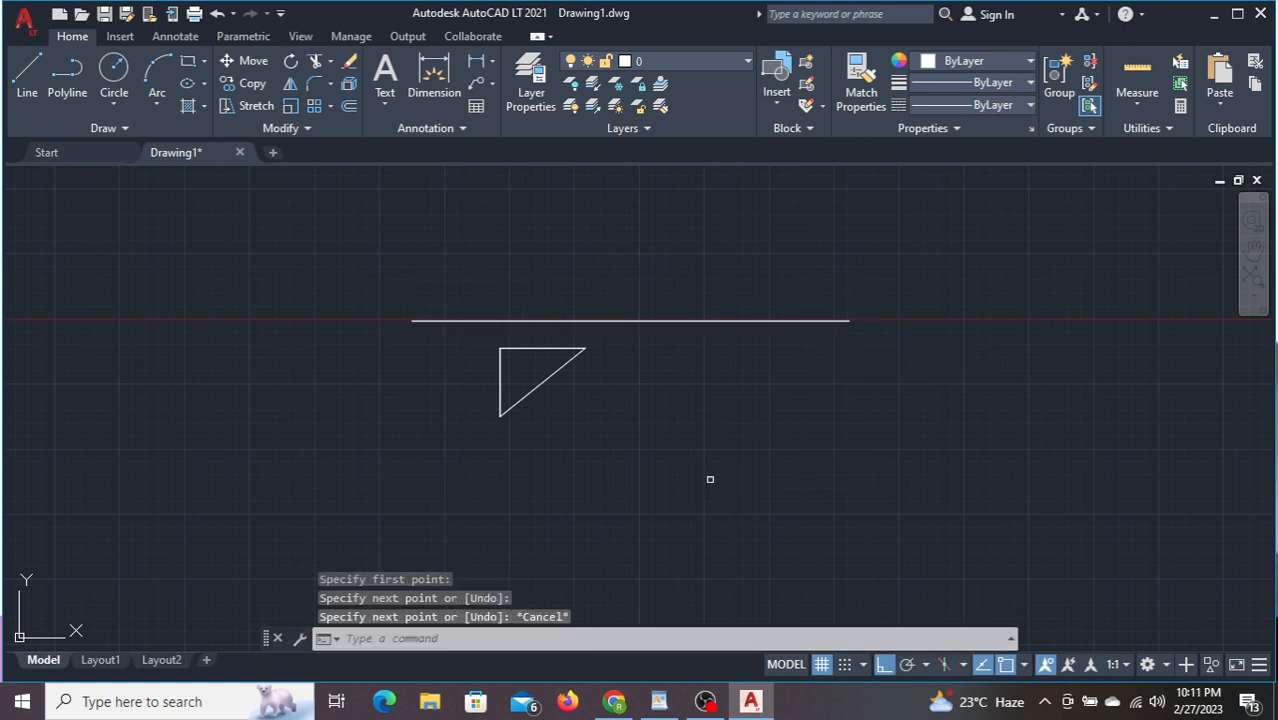
- Mirror the pasted triangle across the horizontal line, using the line's endpoints as the axis and keeping the source objects
{"action": "left_click", "coordinate": [743, 551]}
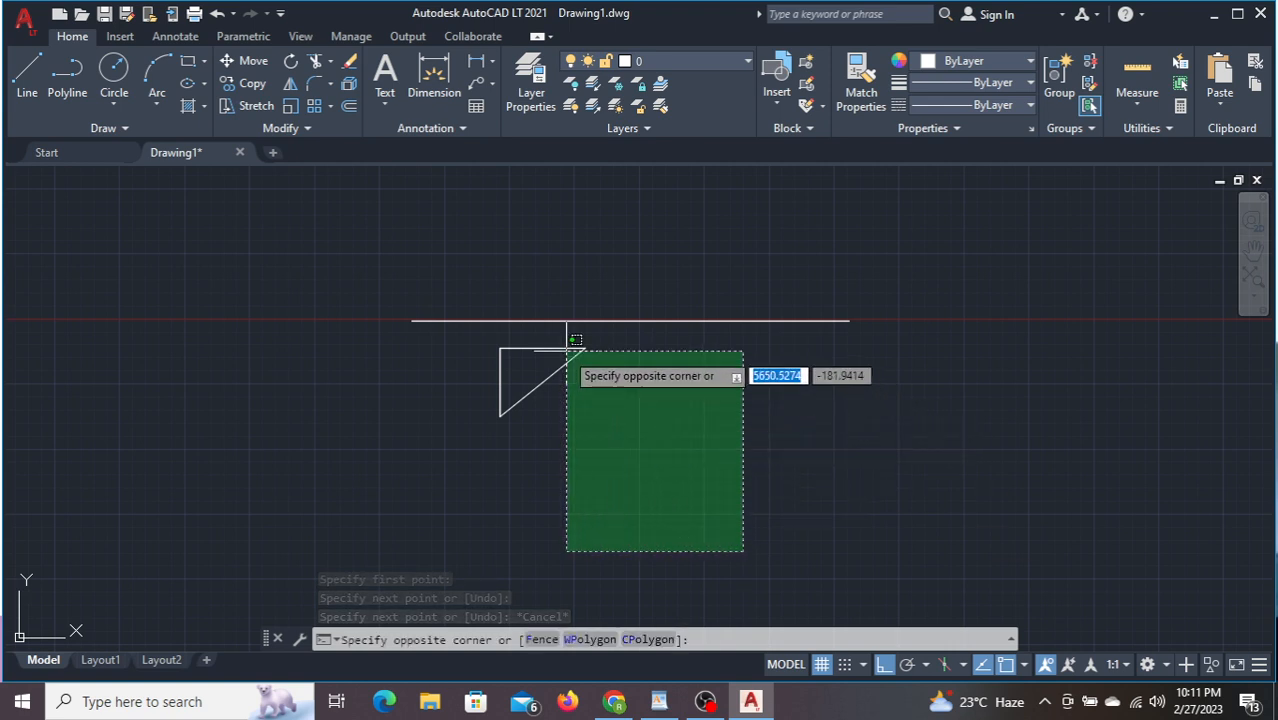
{"action": "left_click", "coordinate": [478, 334]}
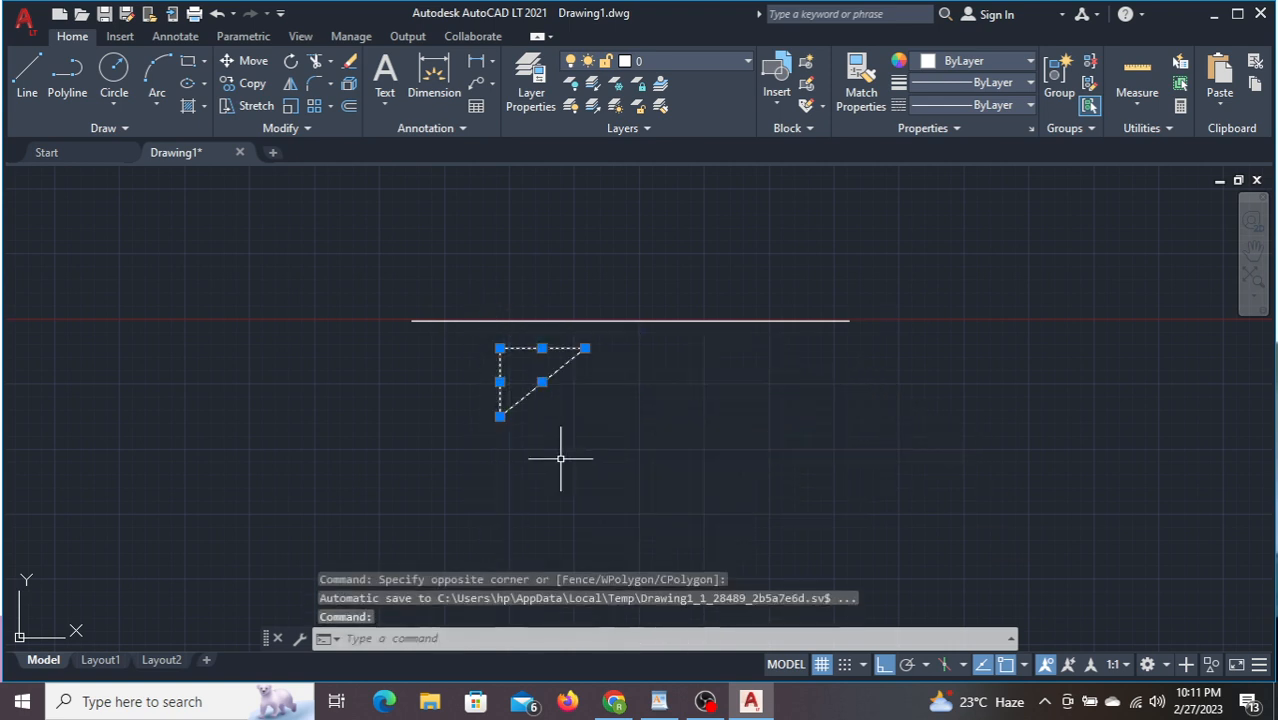
{"action": "type", "text": "mi"}
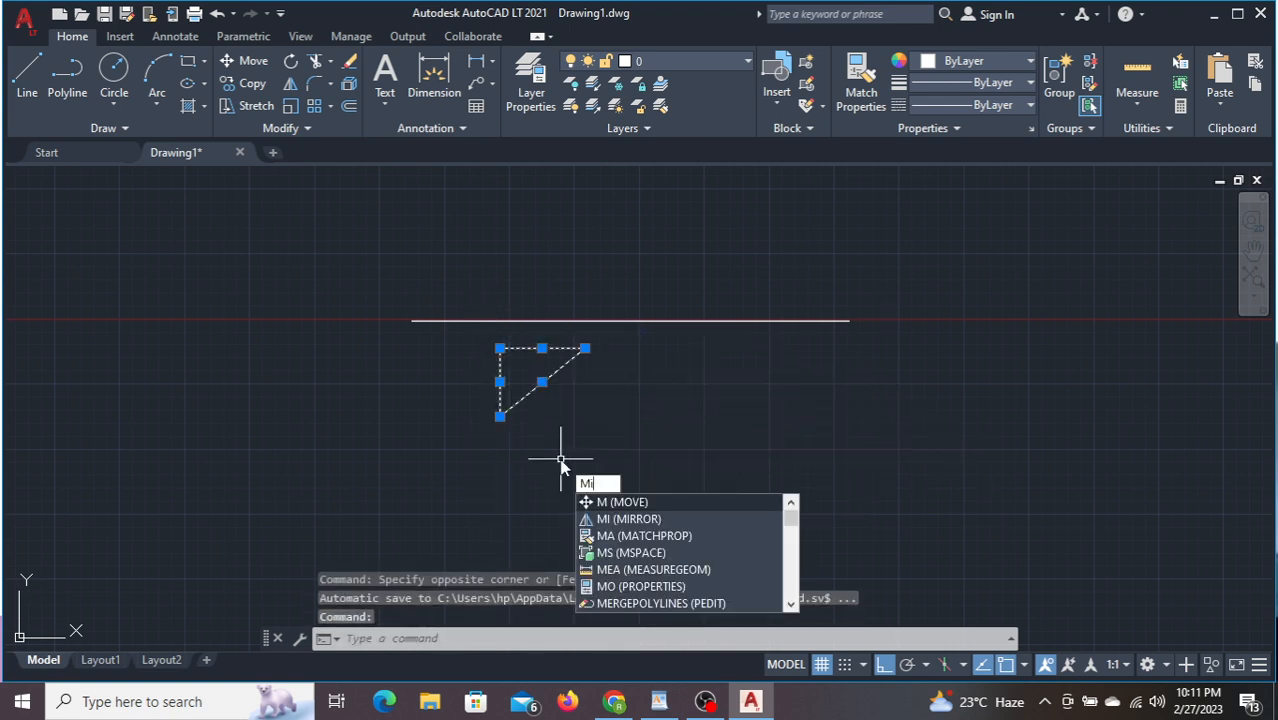
{"action": "key", "text": "Return"}
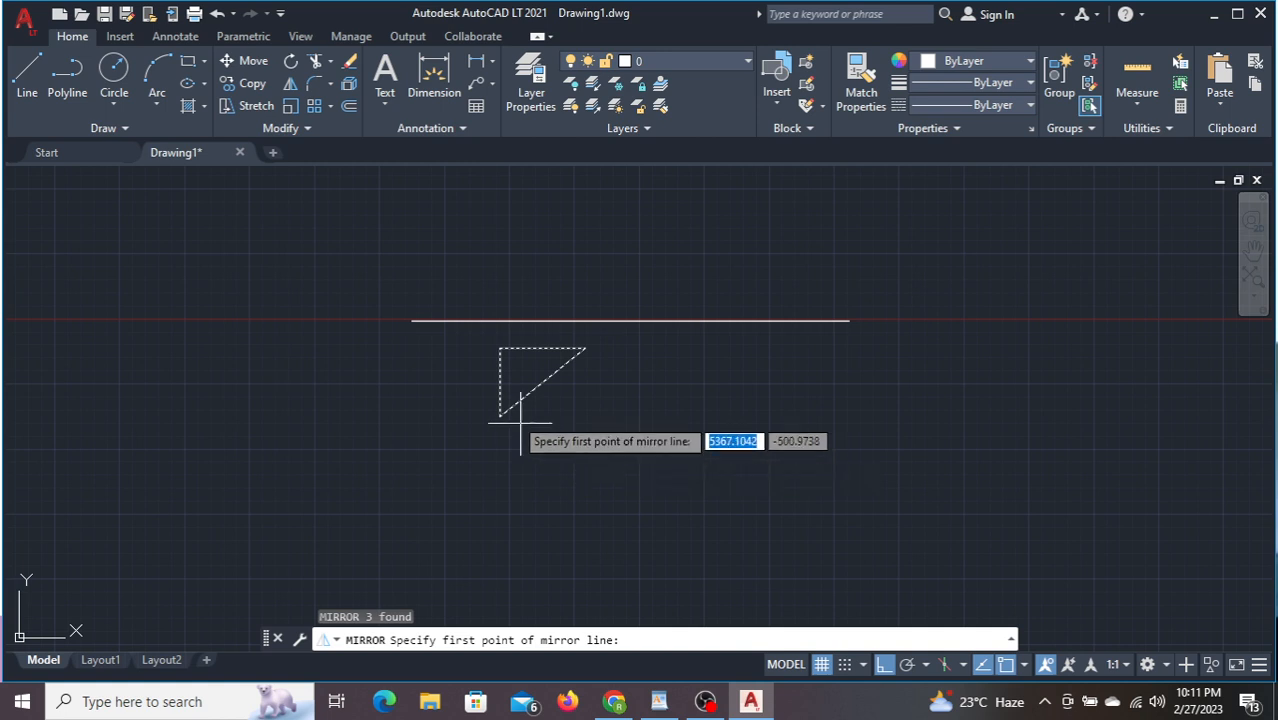
{"action": "left_click", "coordinate": [411, 321]}
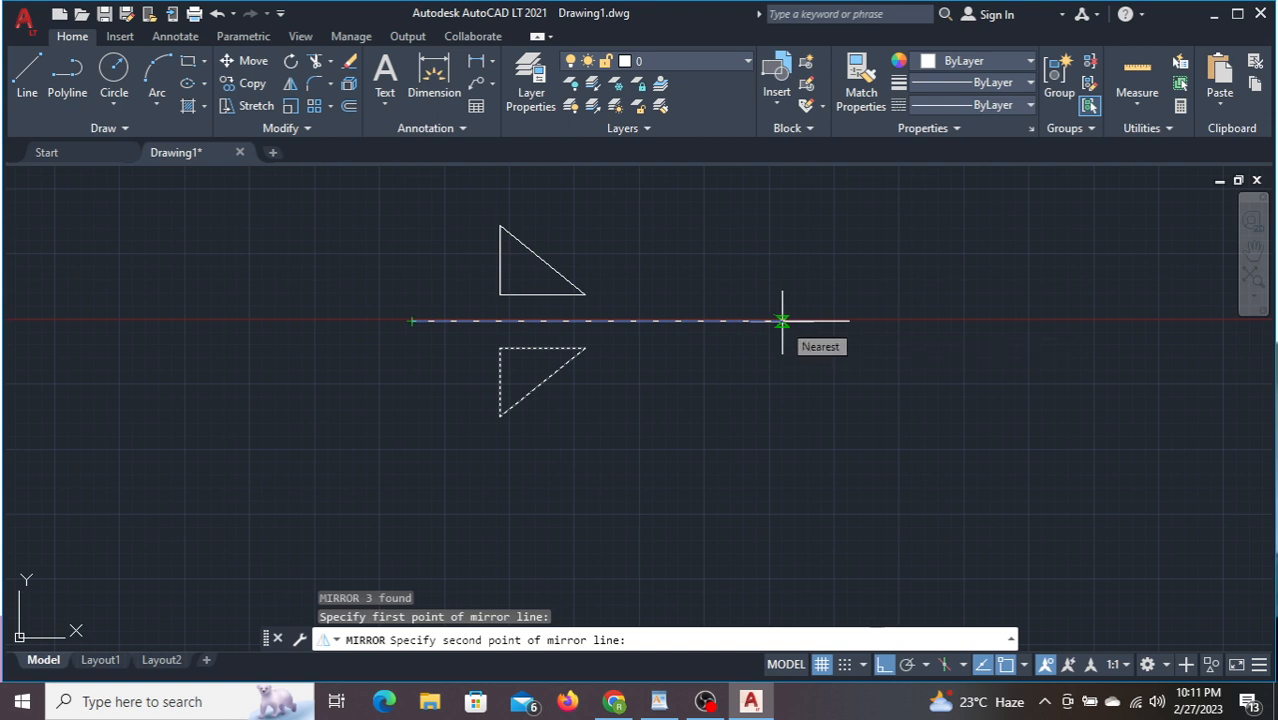
{"action": "left_click", "coordinate": [848, 321]}
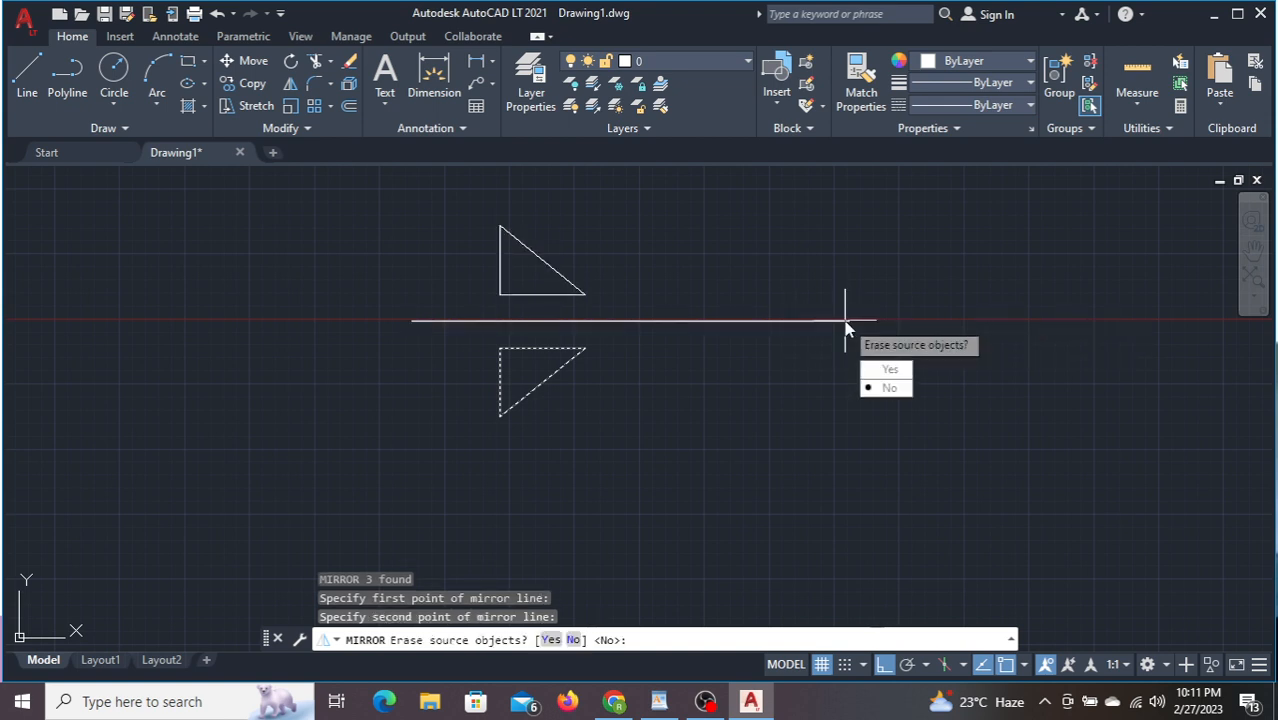
{"action": "key", "text": "Return"}
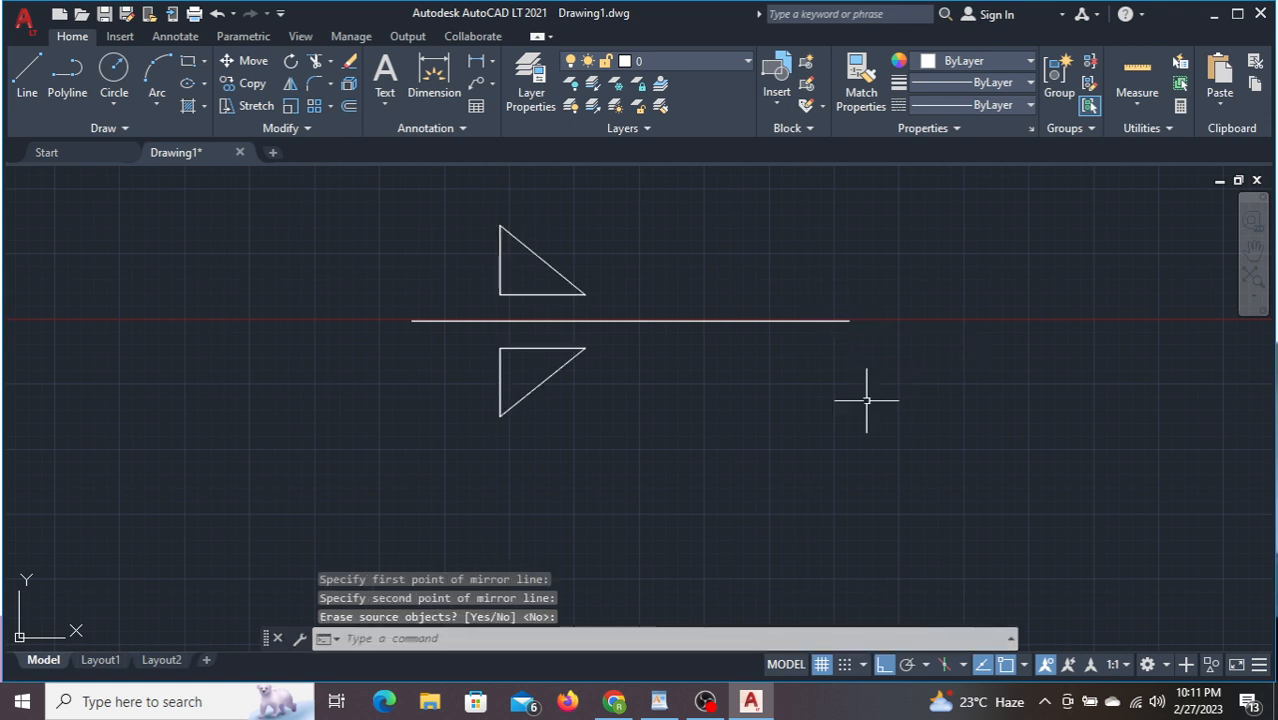
{"action": "left_click", "coordinate": [673, 448]}
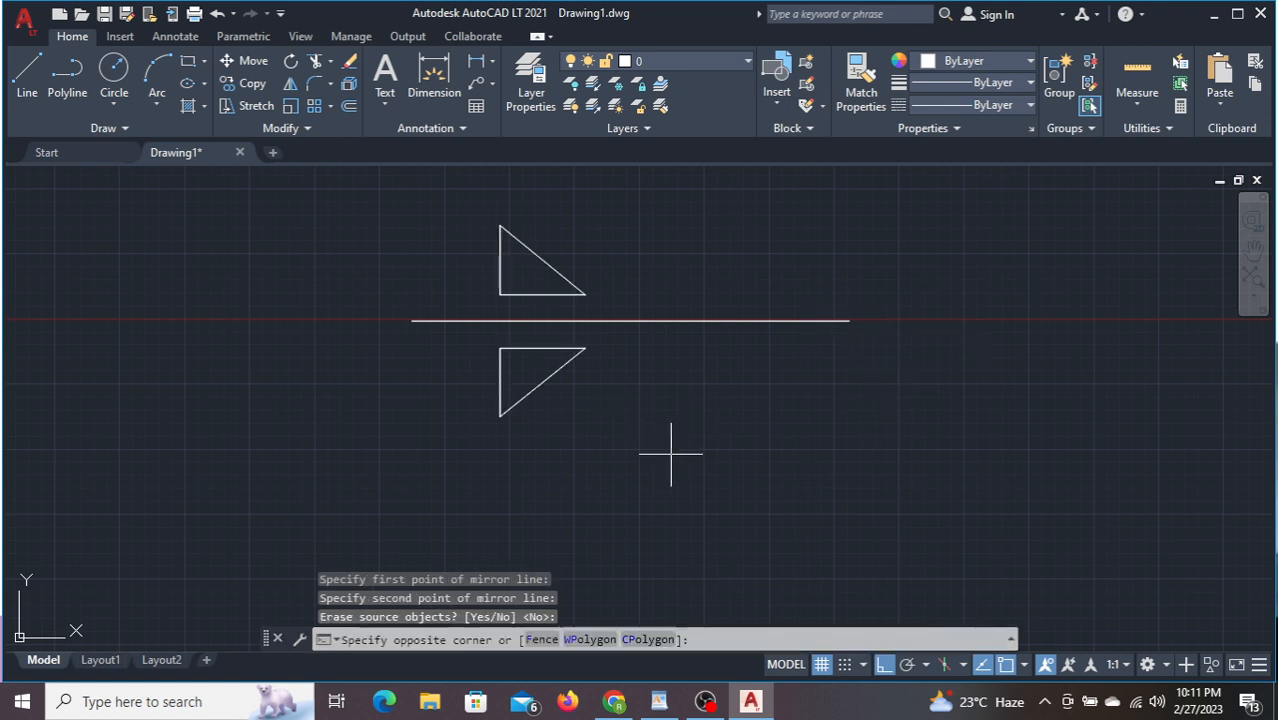
{"action": "left_click", "coordinate": [474, 334]}
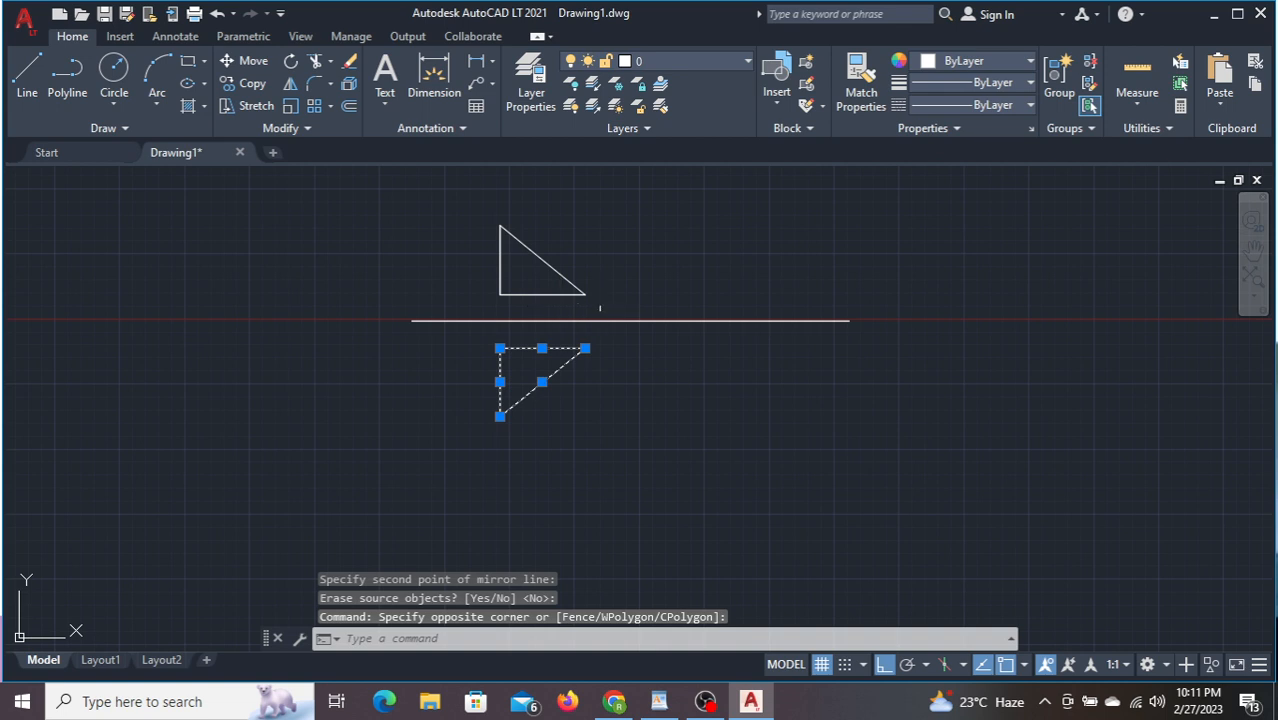
{"action": "key", "text": "Escape"}
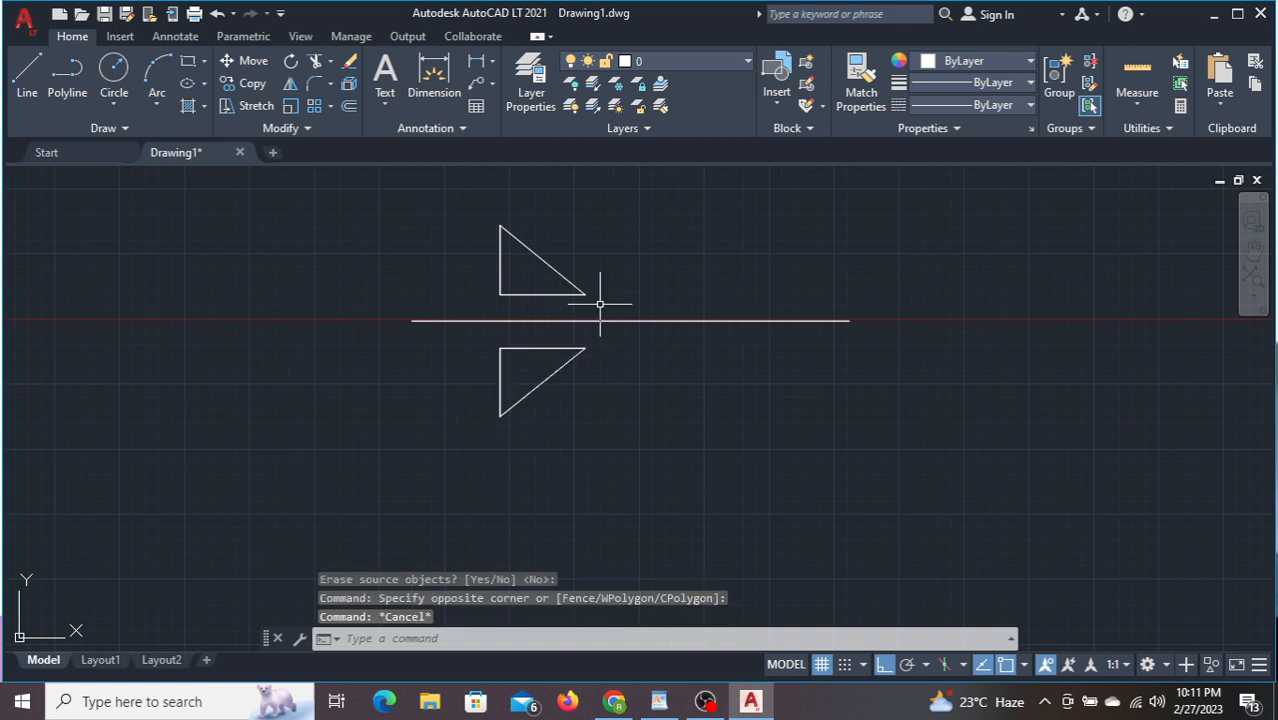
- Draw a vertical line just right of the two triangles, crossing the horizontal line and extending beyond both triangles
{"action": "type", "text": "l"}
{"action": "key", "text": "Return"}
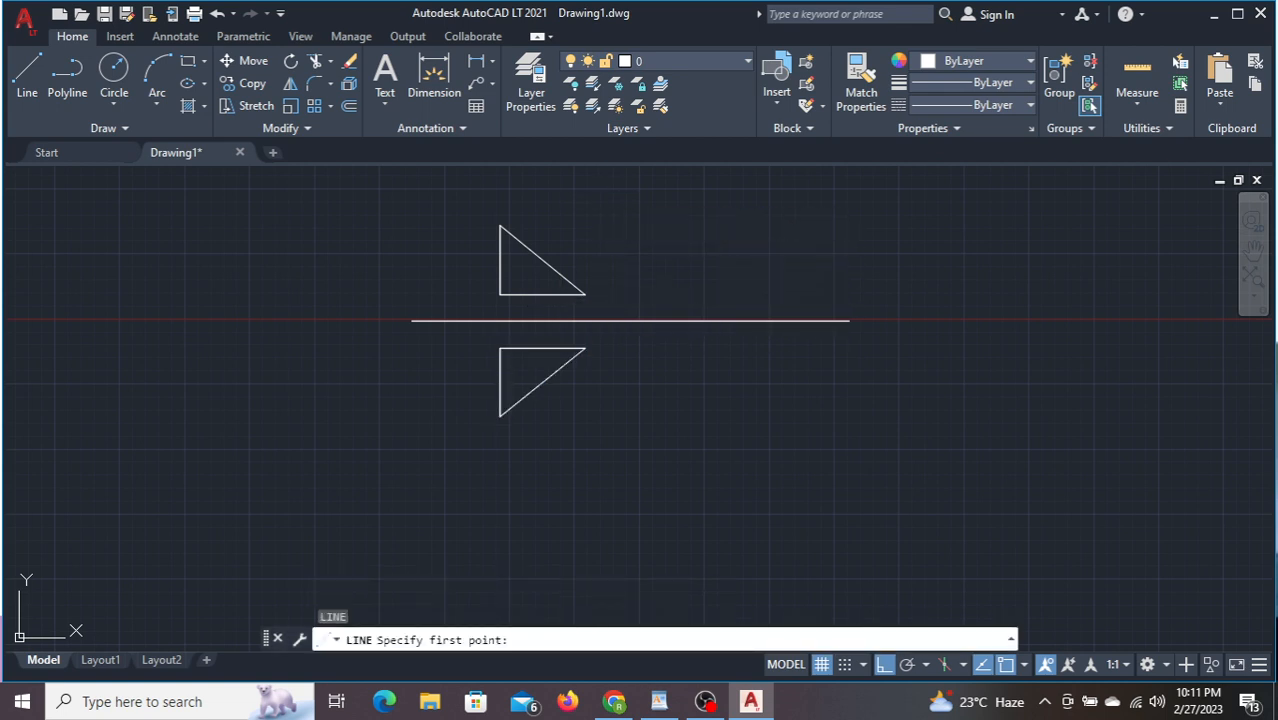
{"action": "left_click", "coordinate": [601, 195]}
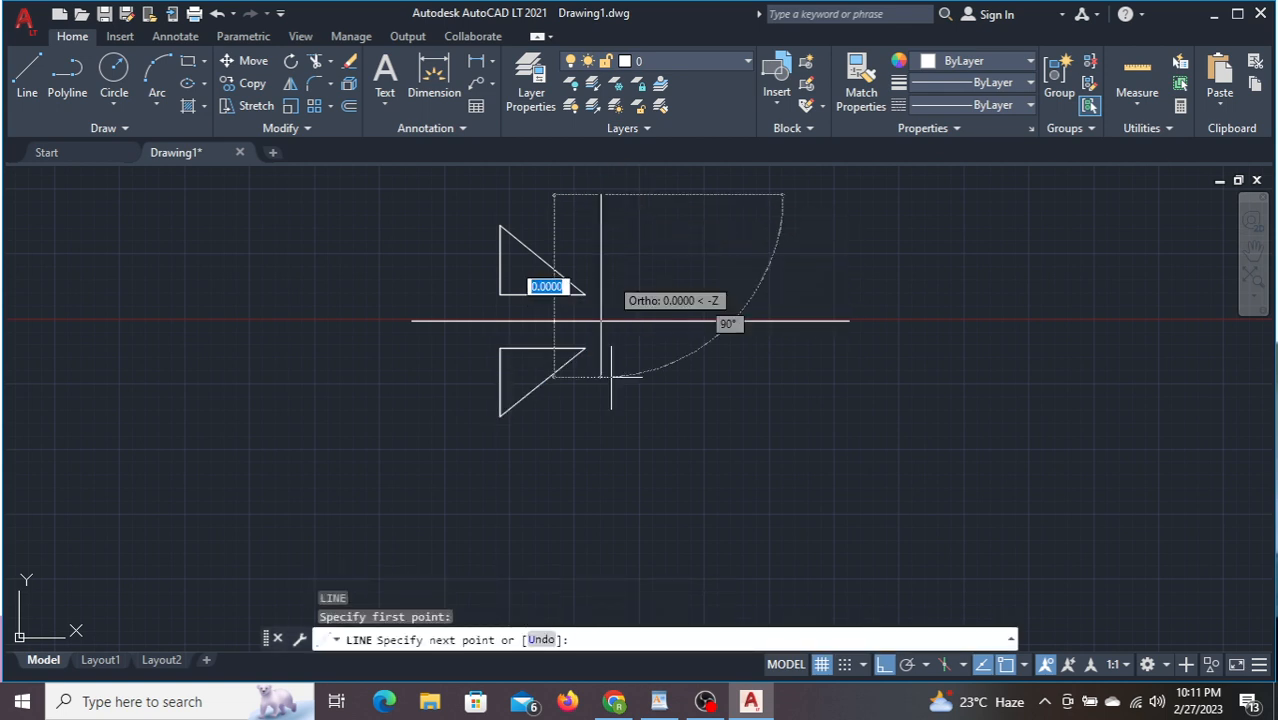
{"action": "left_click", "coordinate": [617, 476]}
{"action": "key", "text": "Escape"}
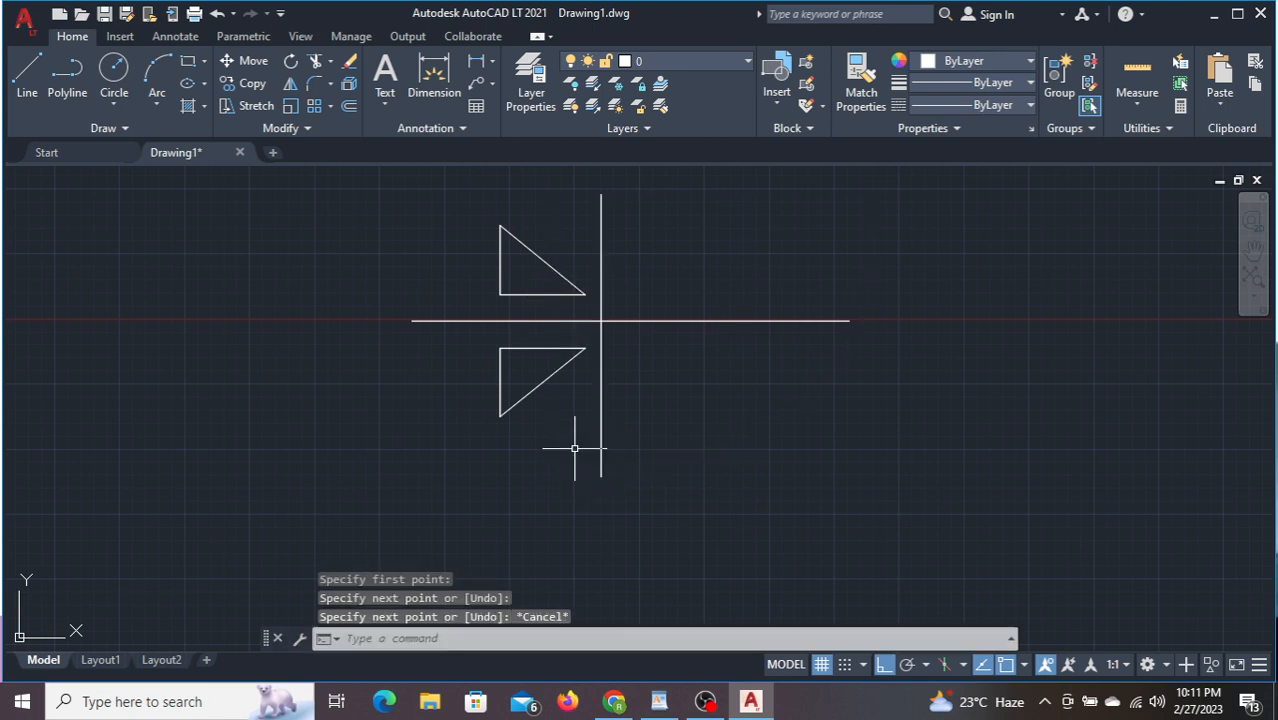
- Mirror both triangles across the vertical line, using the line's endpoints as the axis and keeping the source objects
{"action": "scroll", "coordinate": [565, 415], "scroll_direction": "up", "scroll_amount": 2}
{"action": "left_click", "coordinate": [558, 412]}
{"action": "left_click", "coordinate": [446, 301]}
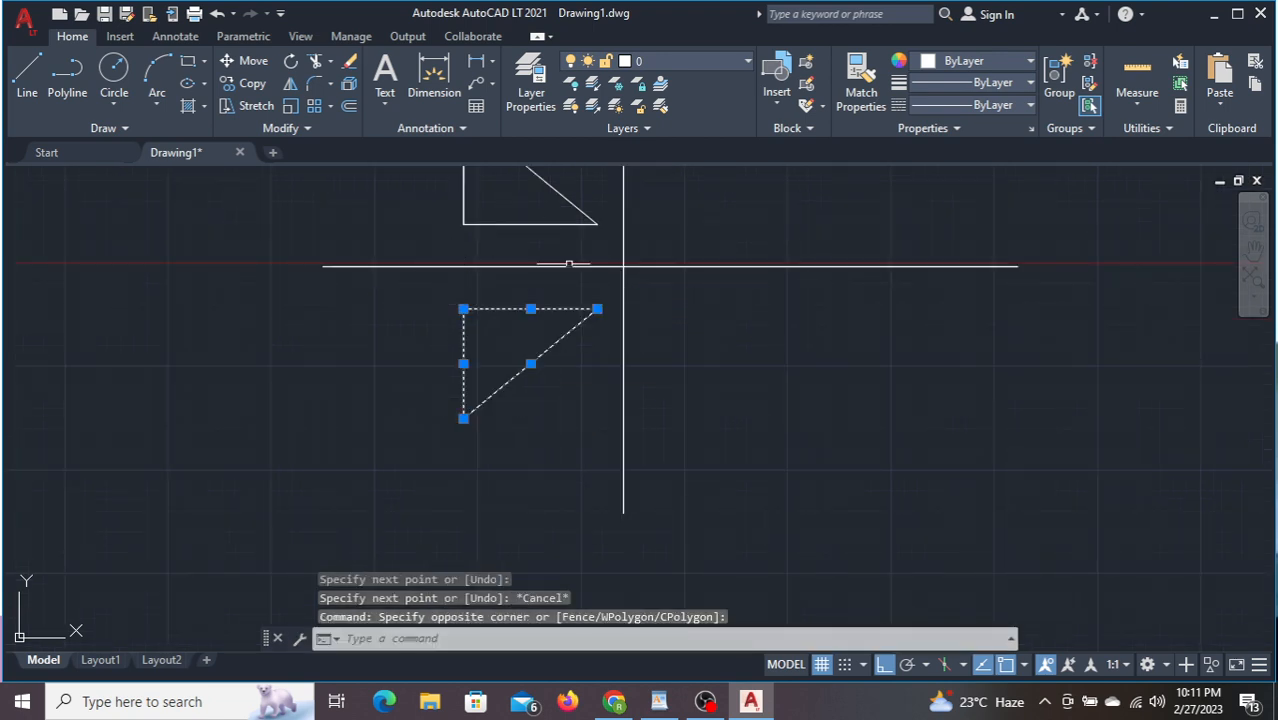
{"action": "middle_click_drag", "start_coordinate": [562, 264], "coordinate": [585, 405]}
{"action": "left_click", "coordinate": [602, 370]}
{"action": "left_click", "coordinate": [463, 230]}
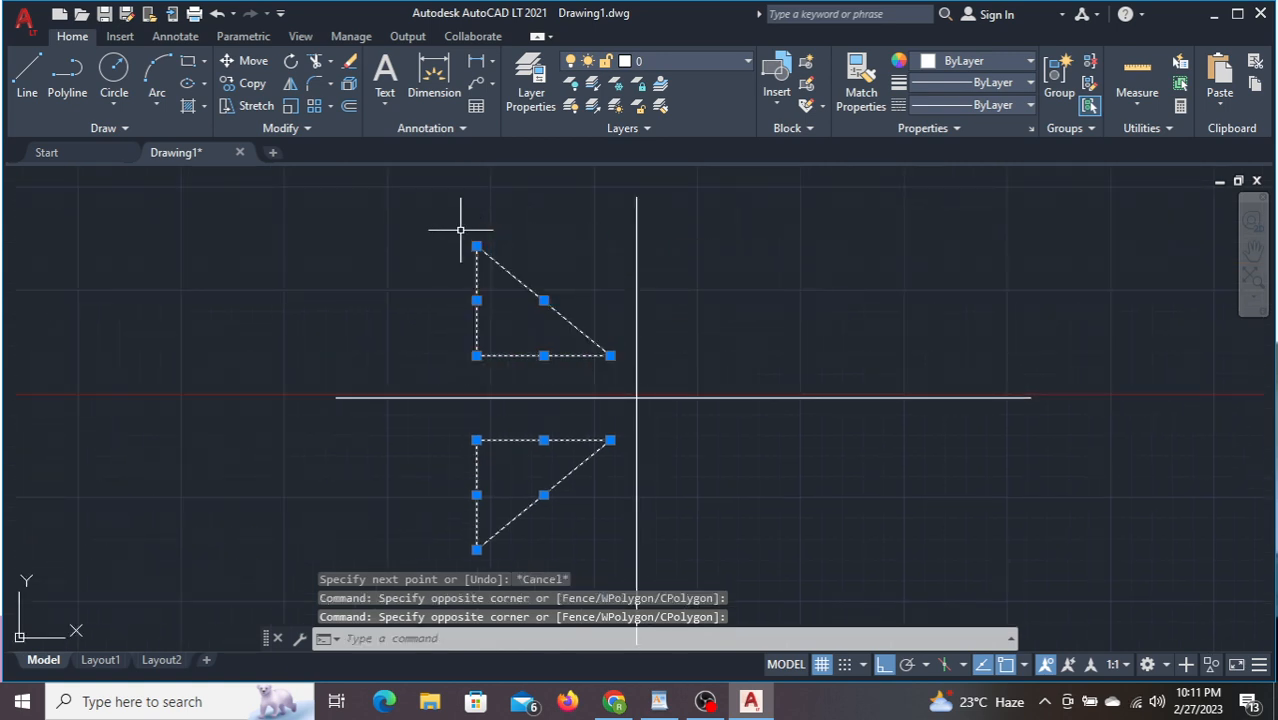
{"action": "type", "text": "mi"}
{"action": "key", "text": "Return"}
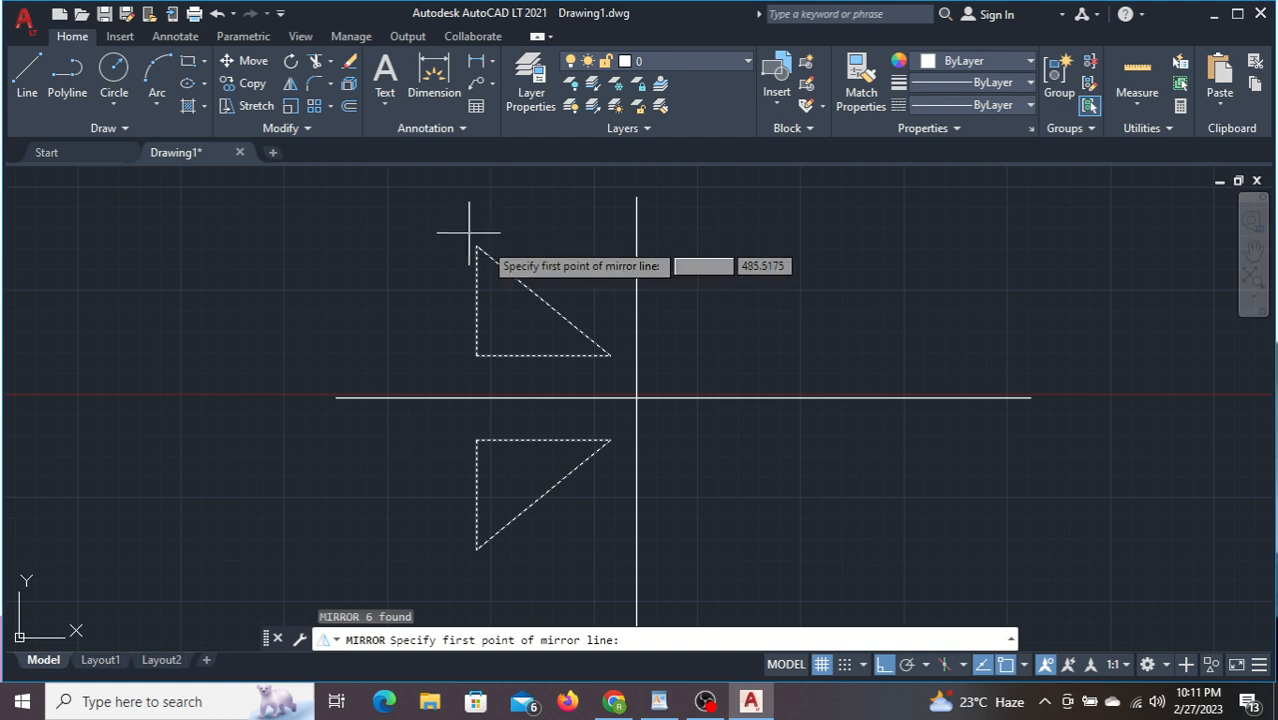
{"action": "left_click", "coordinate": [636, 198]}
{"action": "middle_click_drag", "start_coordinate": [616, 391], "coordinate": [588, 153]}
{"action": "left_click", "coordinate": [608, 356]}
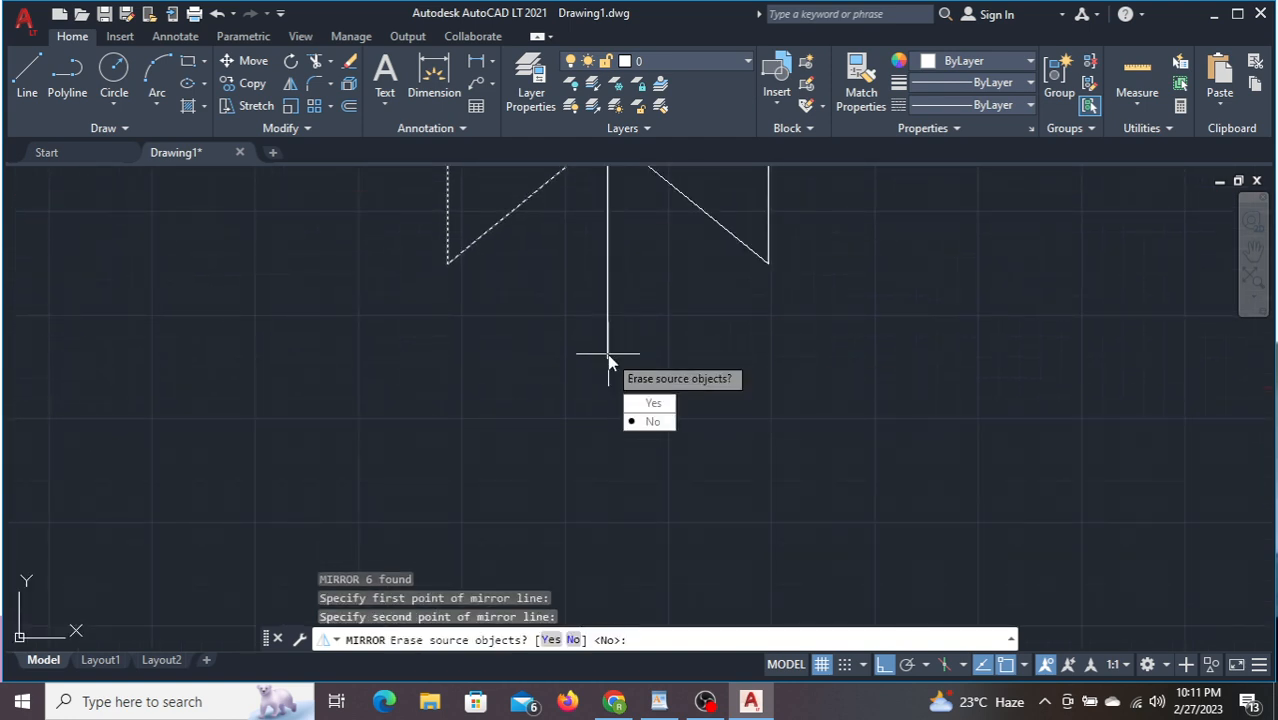
{"action": "key", "text": "Return"}
{"action": "scroll", "coordinate": [644, 366], "scroll_direction": "down", "scroll_amount": 4}
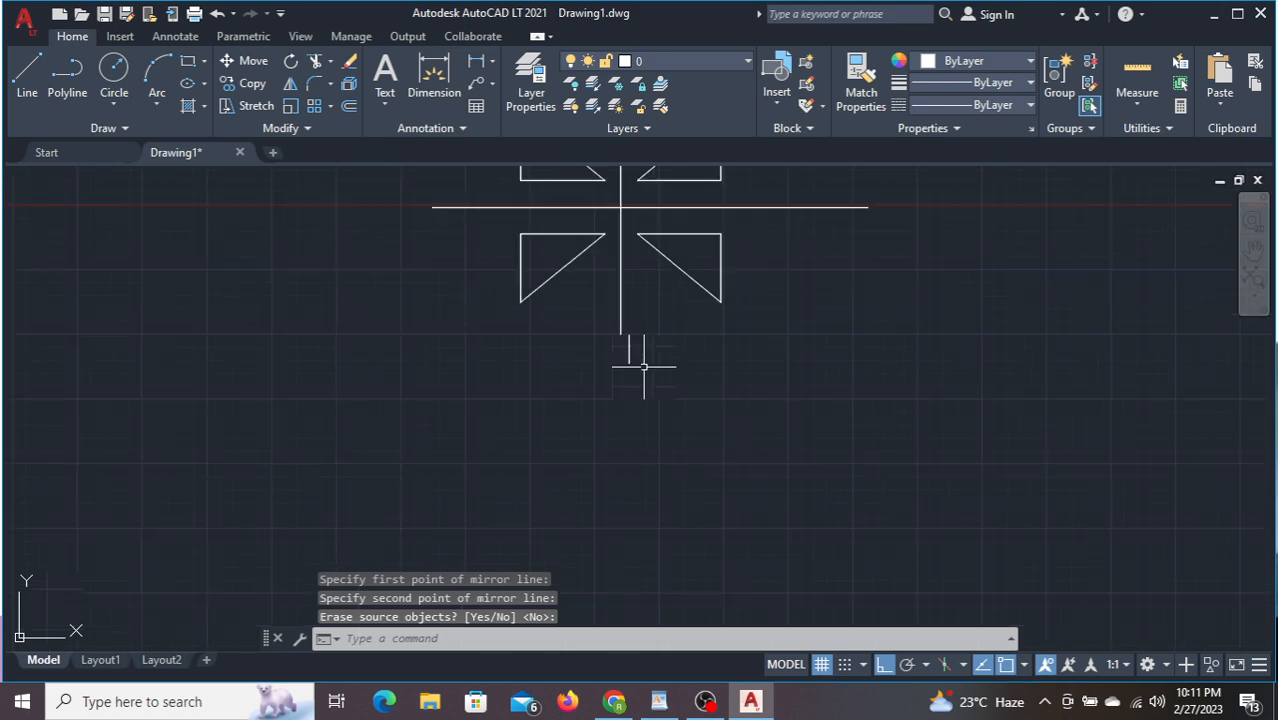
{"action": "middle_click_drag", "start_coordinate": [649, 377], "coordinate": [655, 434]}
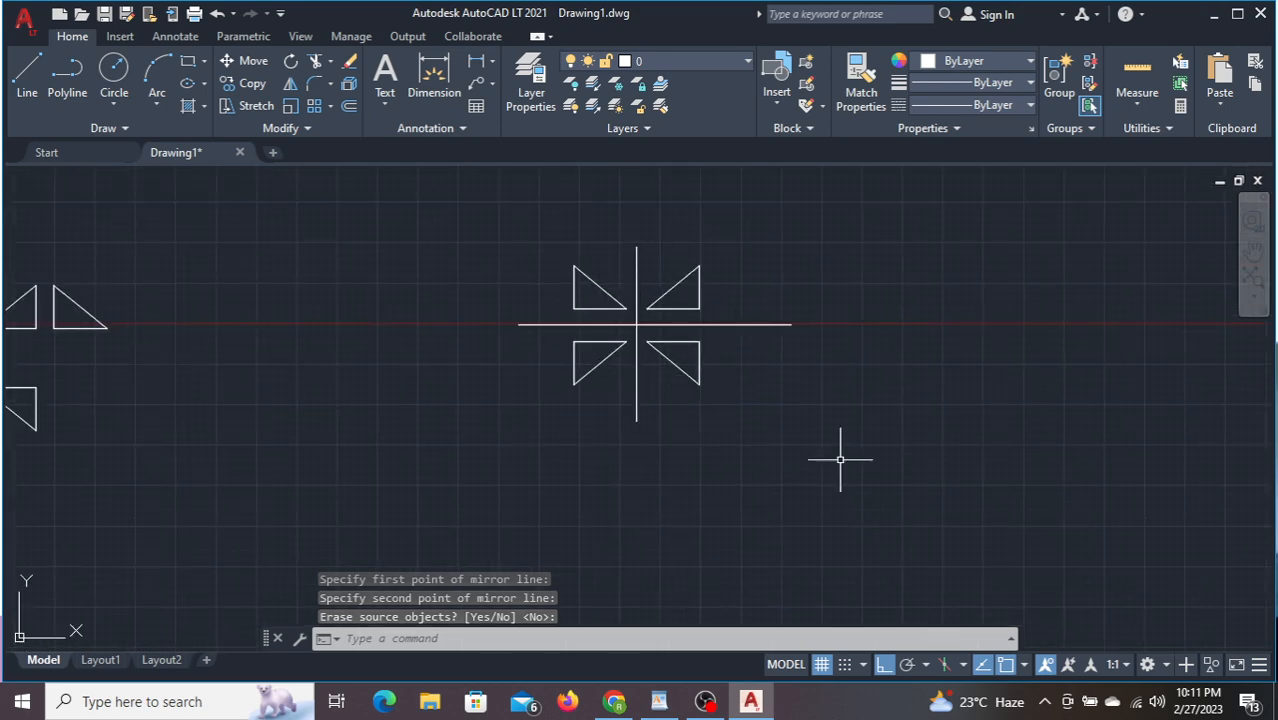
- Draw a horizontal line in the empty area right of the four triangles, continuing with a vertical line up from its right end
{"action": "mouse_move", "coordinate": [842, 456]}
{"action": "middle_mouse_down"}
{"action": "mouse_move", "coordinate": [727, 428]}
{"action": "mouse_move", "coordinate": [297, 479]}
{"action": "mouse_move", "coordinate": [297, 465]}
{"action": "middle_mouse_up"}
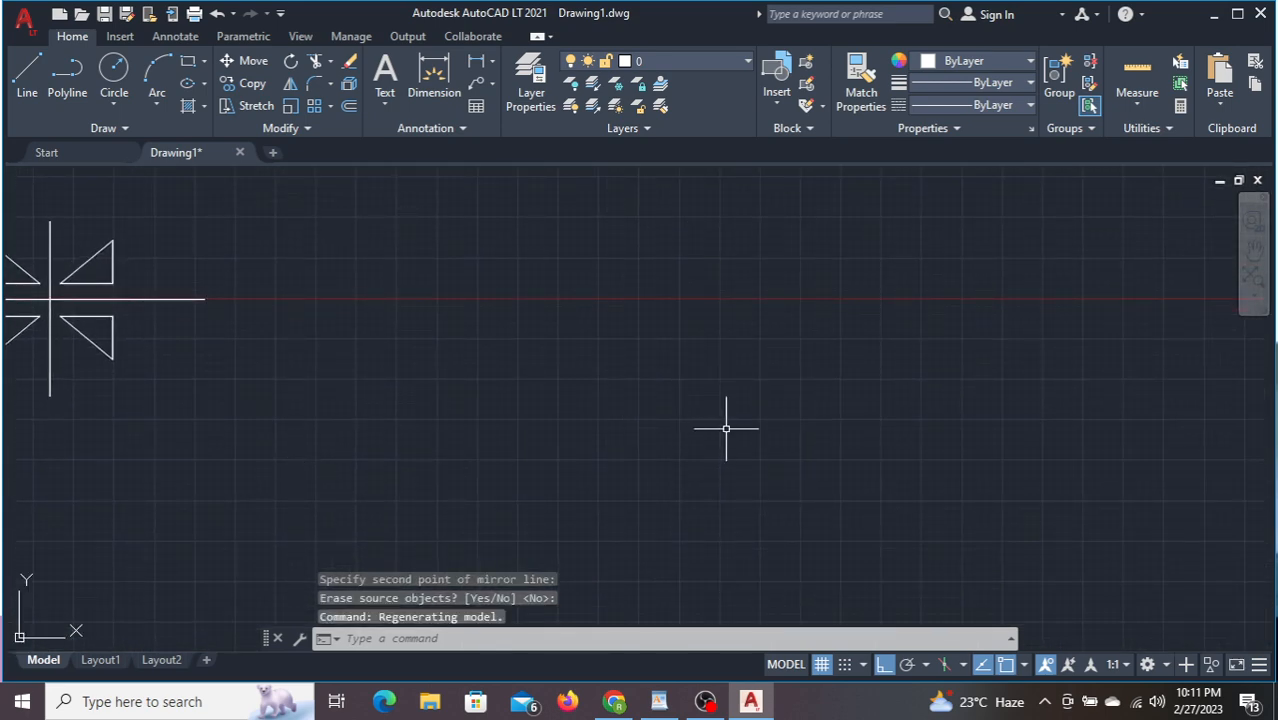
{"action": "type", "text": "l"}
{"action": "key", "text": "Return"}
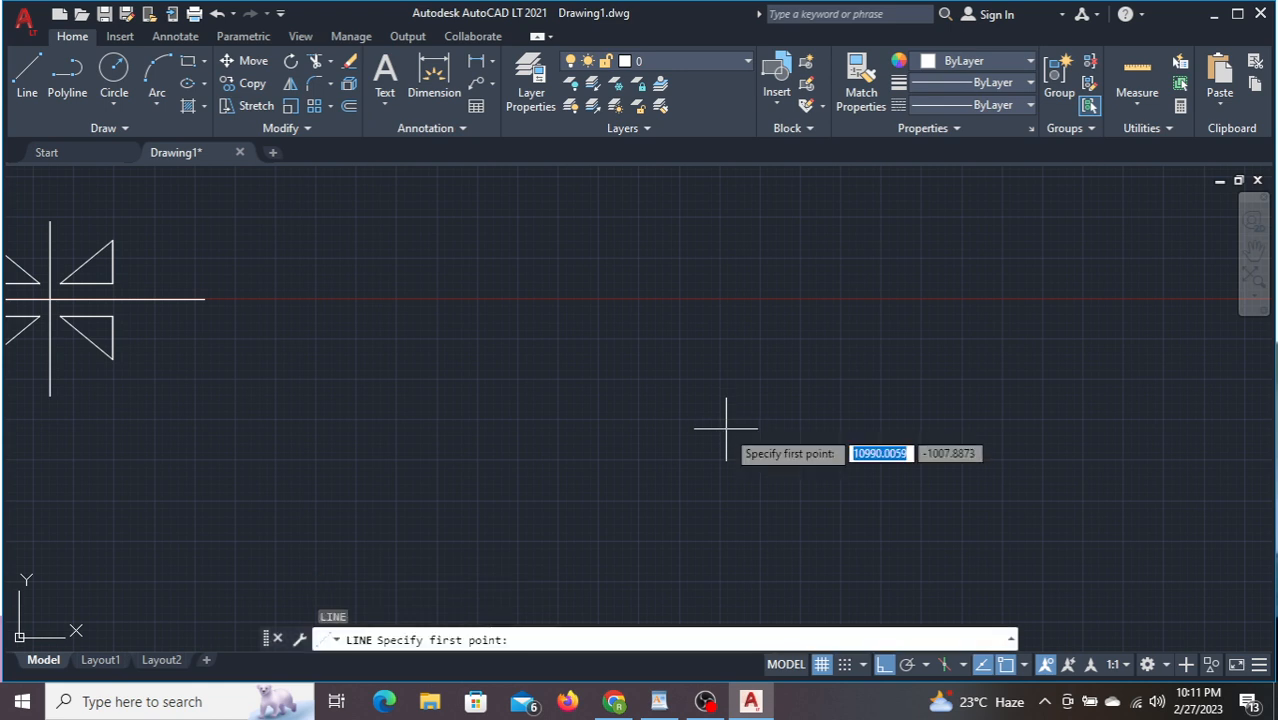
{"action": "left_click", "coordinate": [406, 433]}
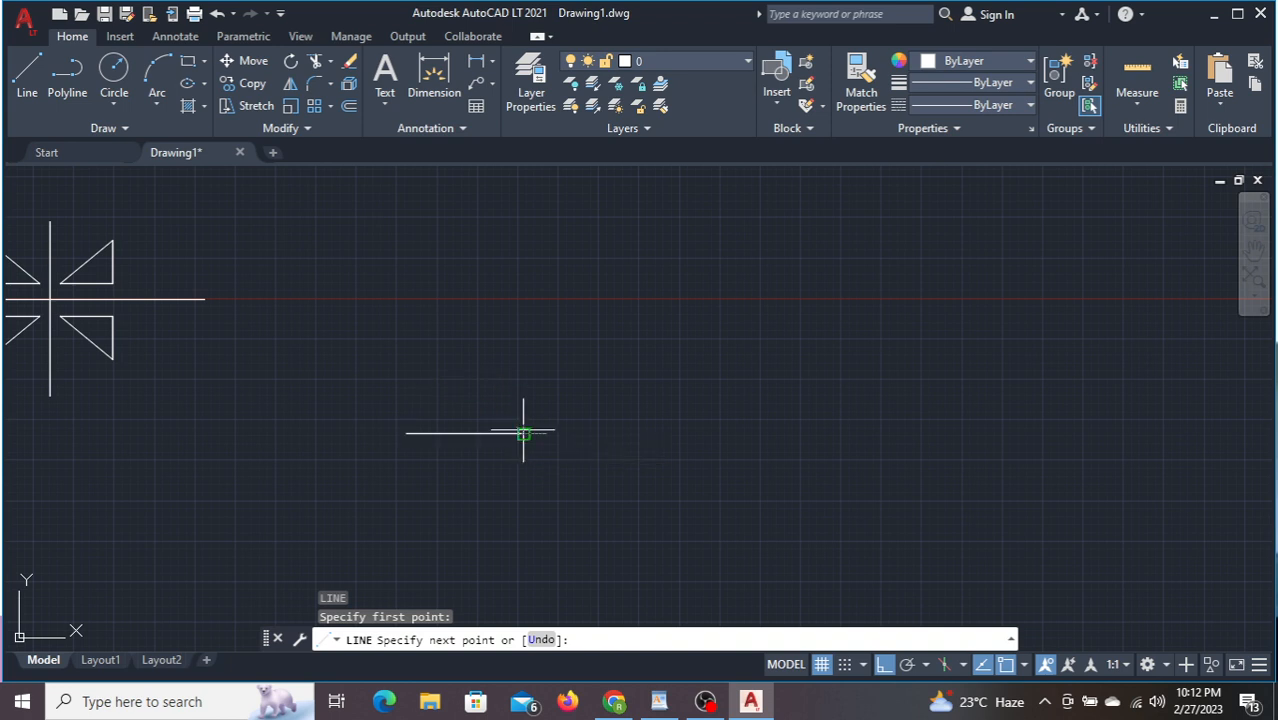
{"action": "left_click", "coordinate": [523, 433]}
{"action": "left_click", "coordinate": [523, 298]}
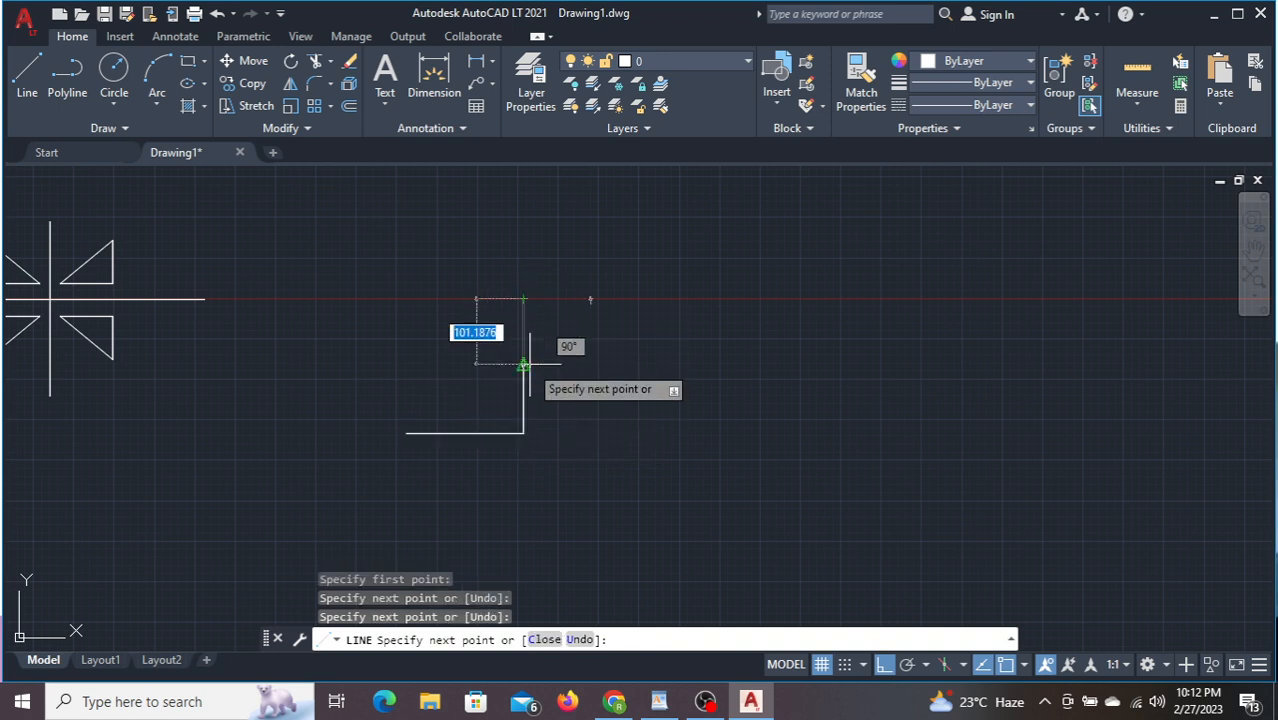
{"action": "key", "text": "Escape"}
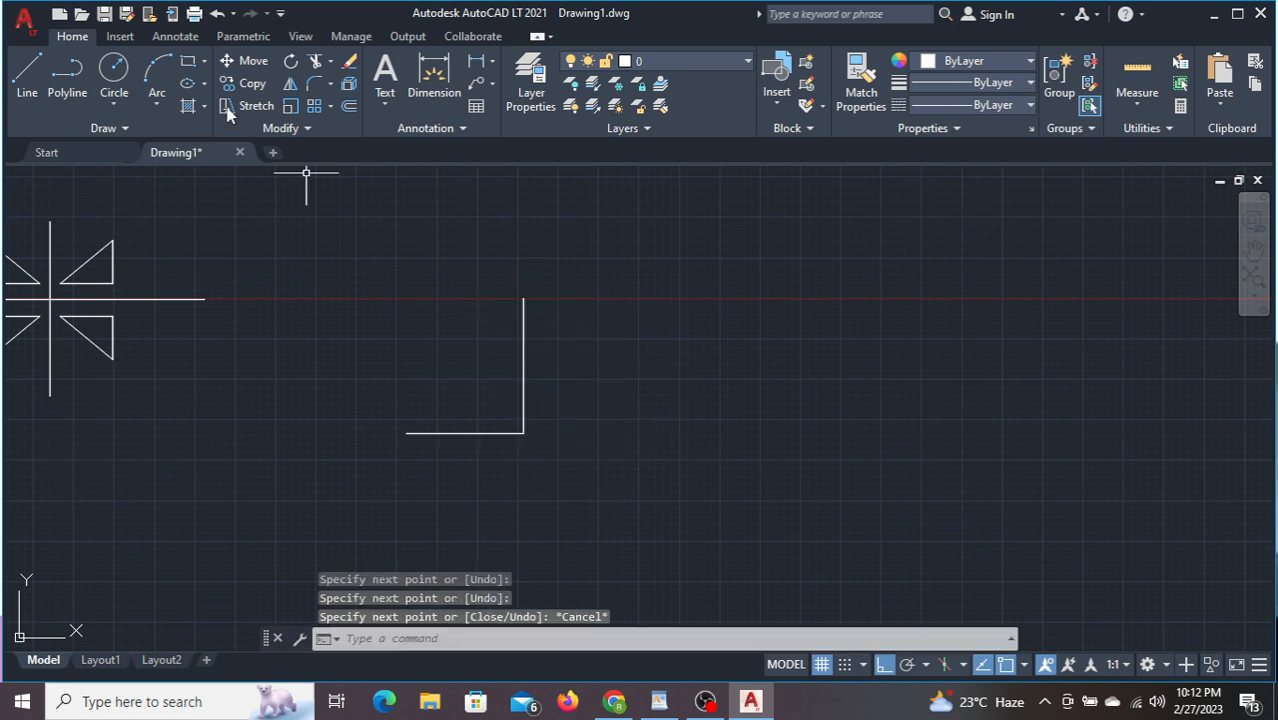
- Draw a three-point arc from the horizontal line's left end to the vertical line's upper end, bulging to the upper left
{"action": "left_click", "coordinate": [156, 72]}
{"action": "left_click", "coordinate": [406, 434]}
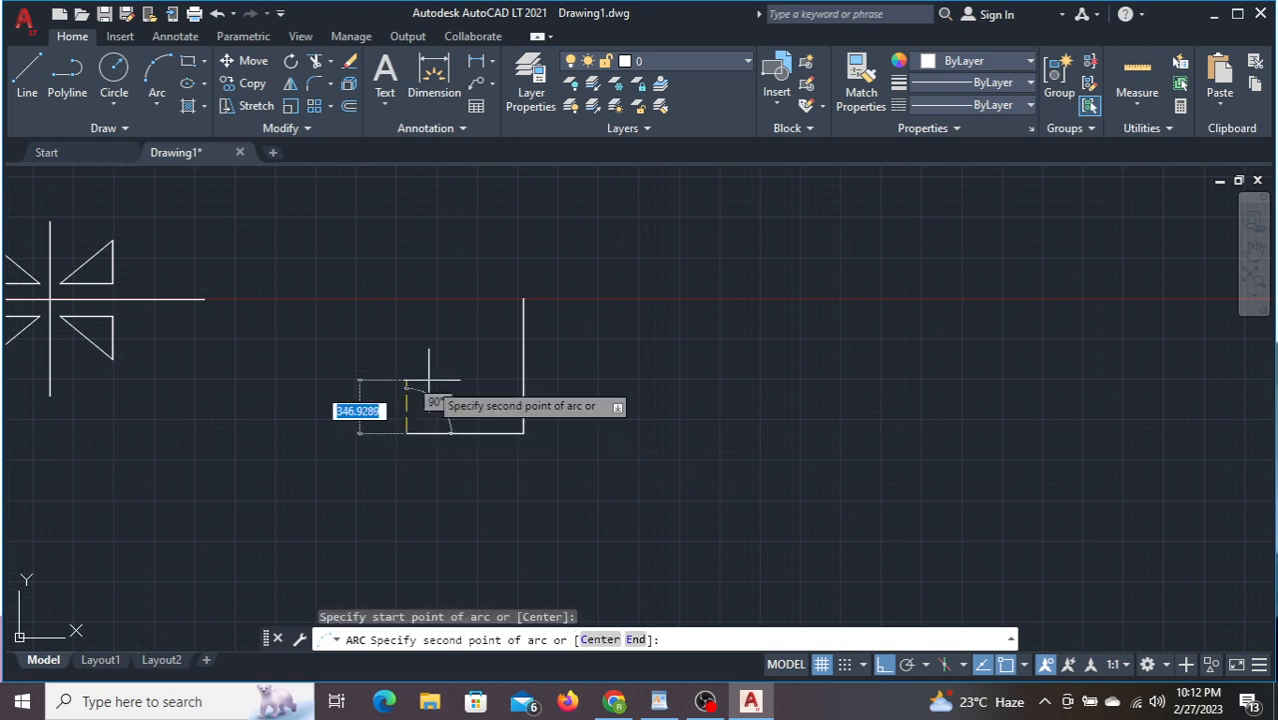
{"action": "left_click", "coordinate": [414, 352]}
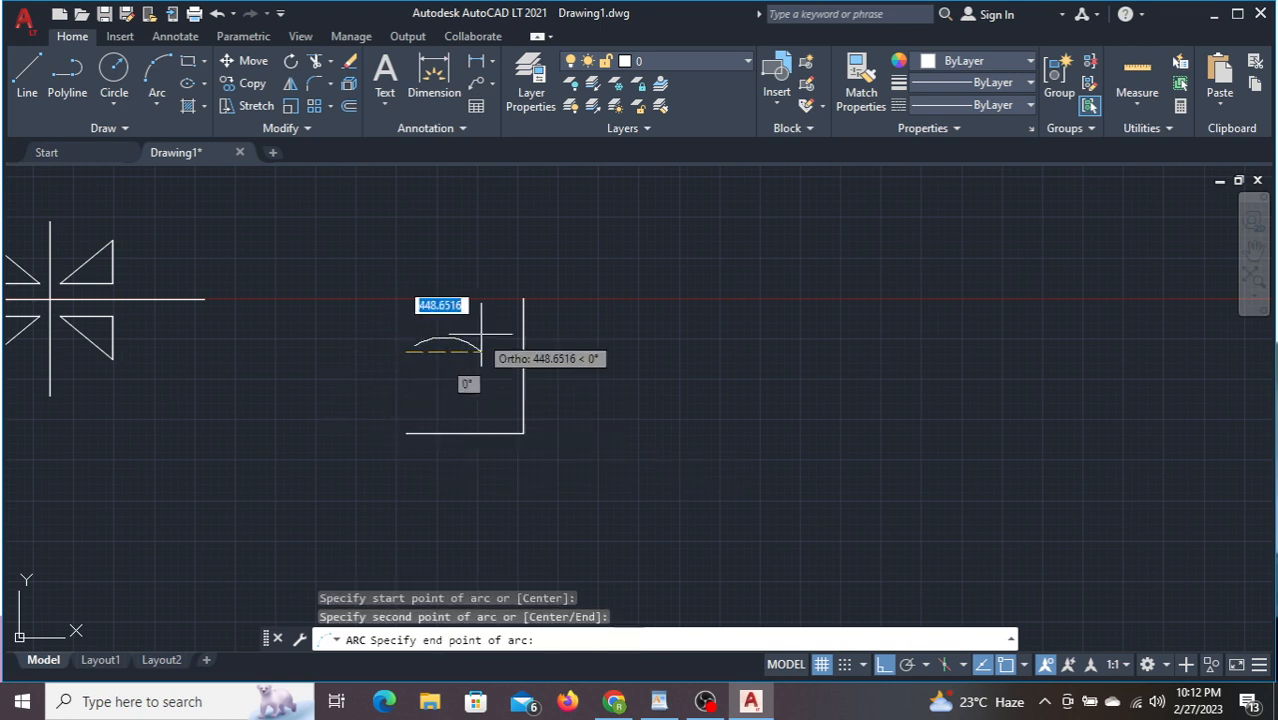
{"action": "left_click", "coordinate": [523, 298]}
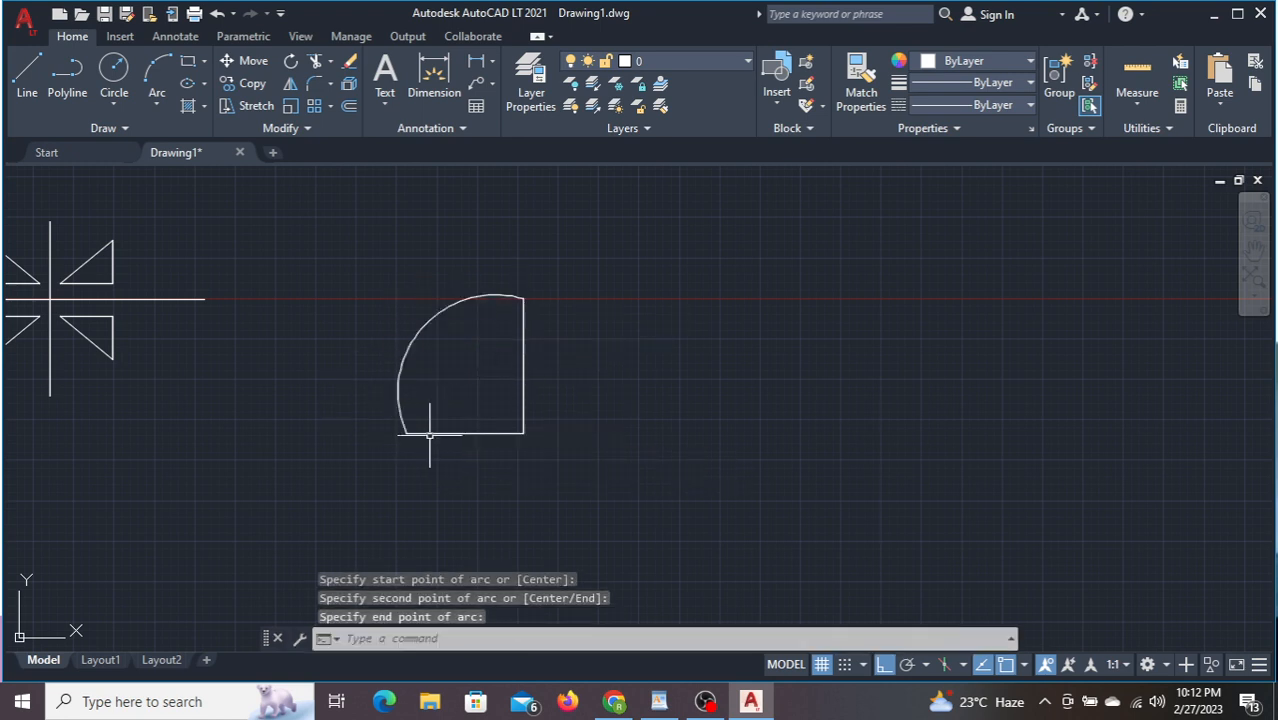
- Flatten the arc by stretching its midpoint inward toward the corner of the two lines, roughly forming a quarter circle
{"action": "left_click", "coordinate": [400, 350]}
{"action": "scroll", "coordinate": [418, 330], "scroll_direction": "up", "scroll_amount": 4}
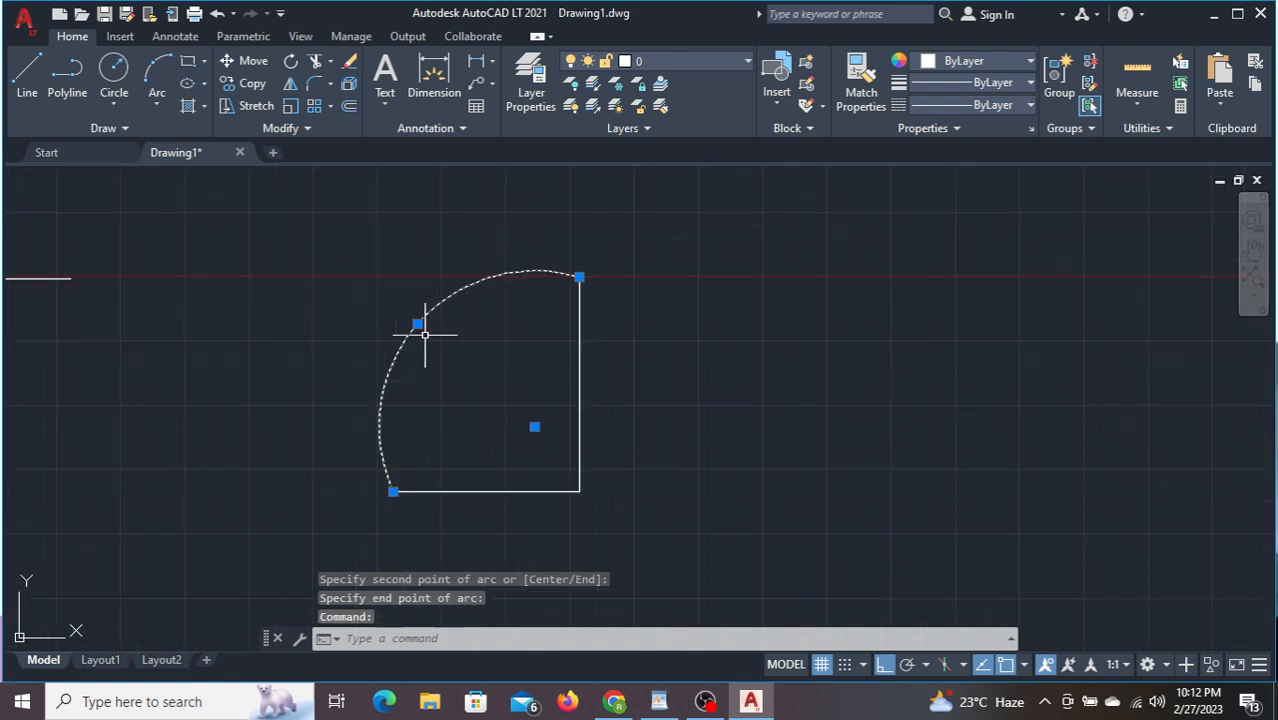
{"action": "left_click", "coordinate": [412, 320]}
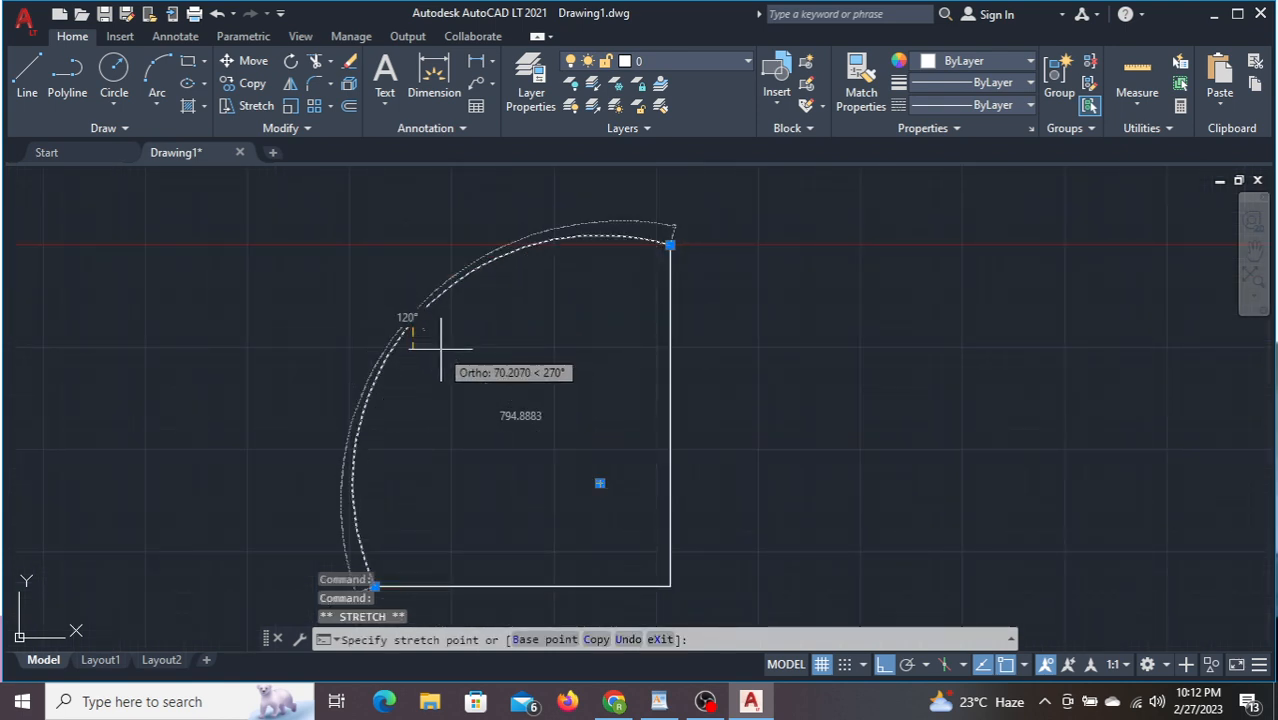
{"action": "left_click", "coordinate": [457, 443]}
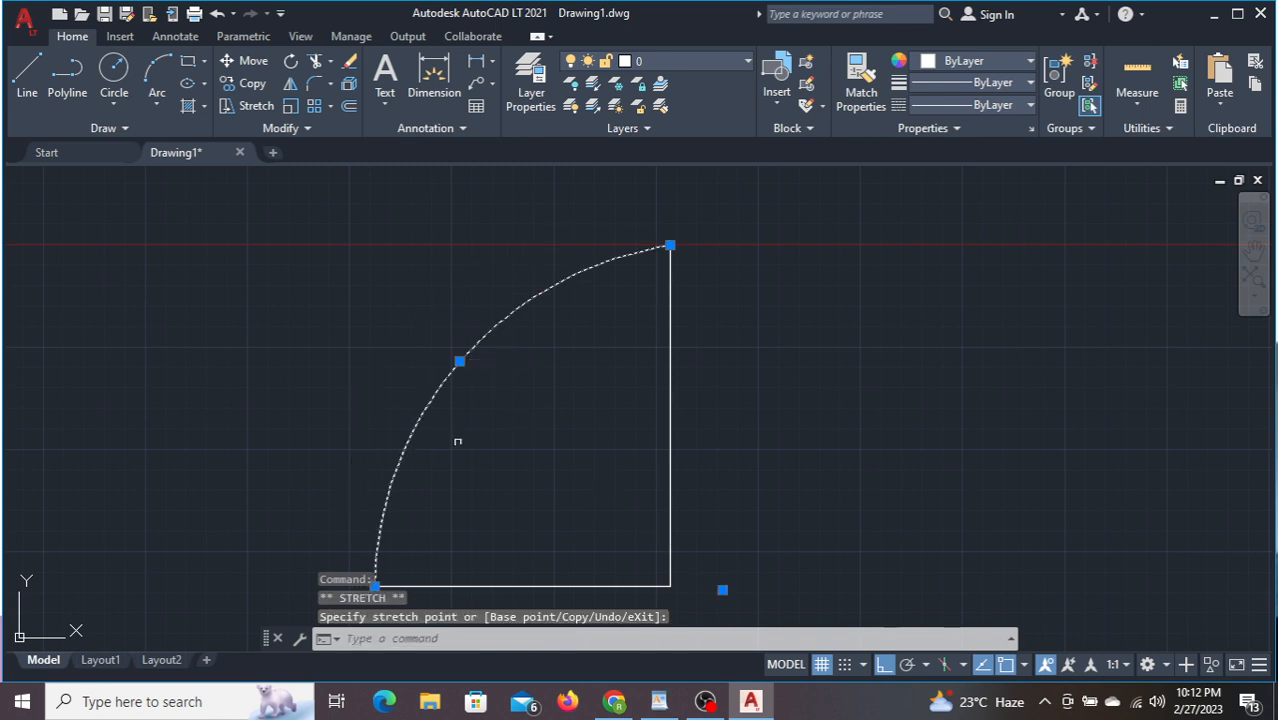
{"action": "scroll", "coordinate": [461, 448], "scroll_direction": "down", "scroll_amount": 2}
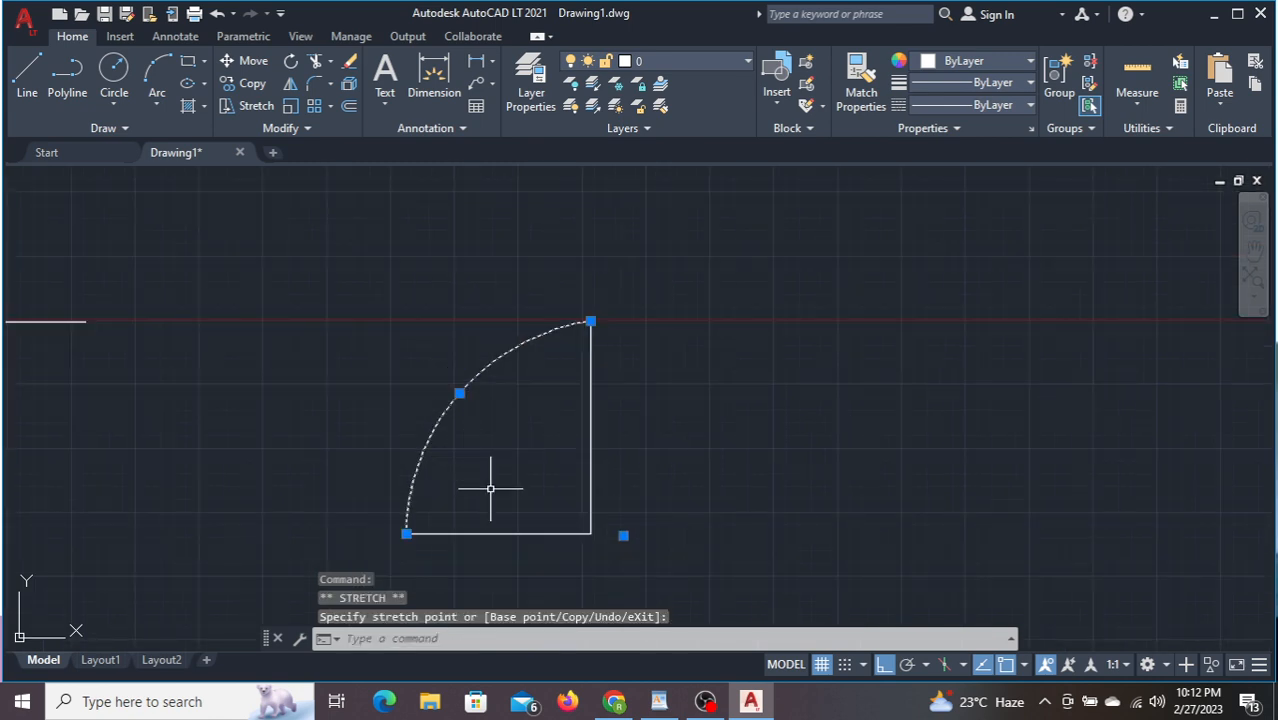
{"action": "key", "text": "Escape"}
- Mirror the quarter-circle shape across a vertical axis just to its right, keeping the source objects
{"action": "scroll", "coordinate": [495, 475], "scroll_direction": "down", "scroll_amount": 3}
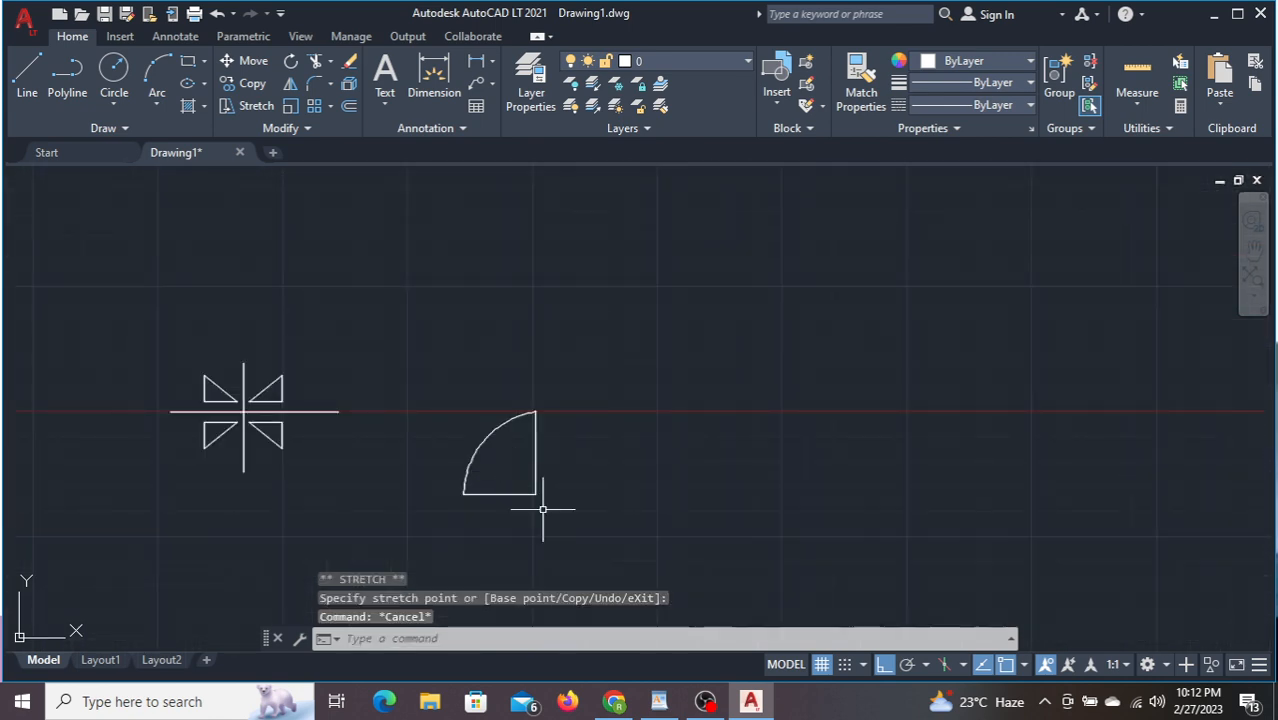
{"action": "middle_click_drag", "start_coordinate": [539, 508], "coordinate": [505, 491]}
{"action": "left_click", "coordinate": [592, 518]}
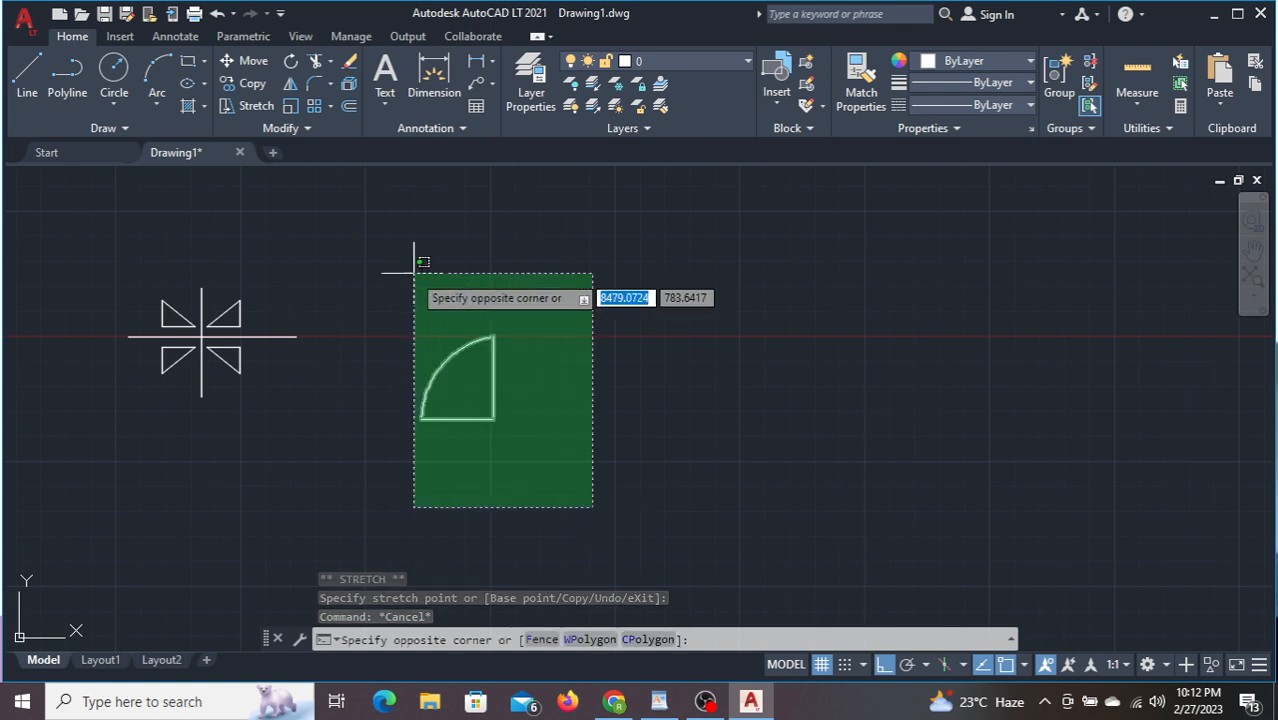
{"action": "left_click", "coordinate": [412, 272]}
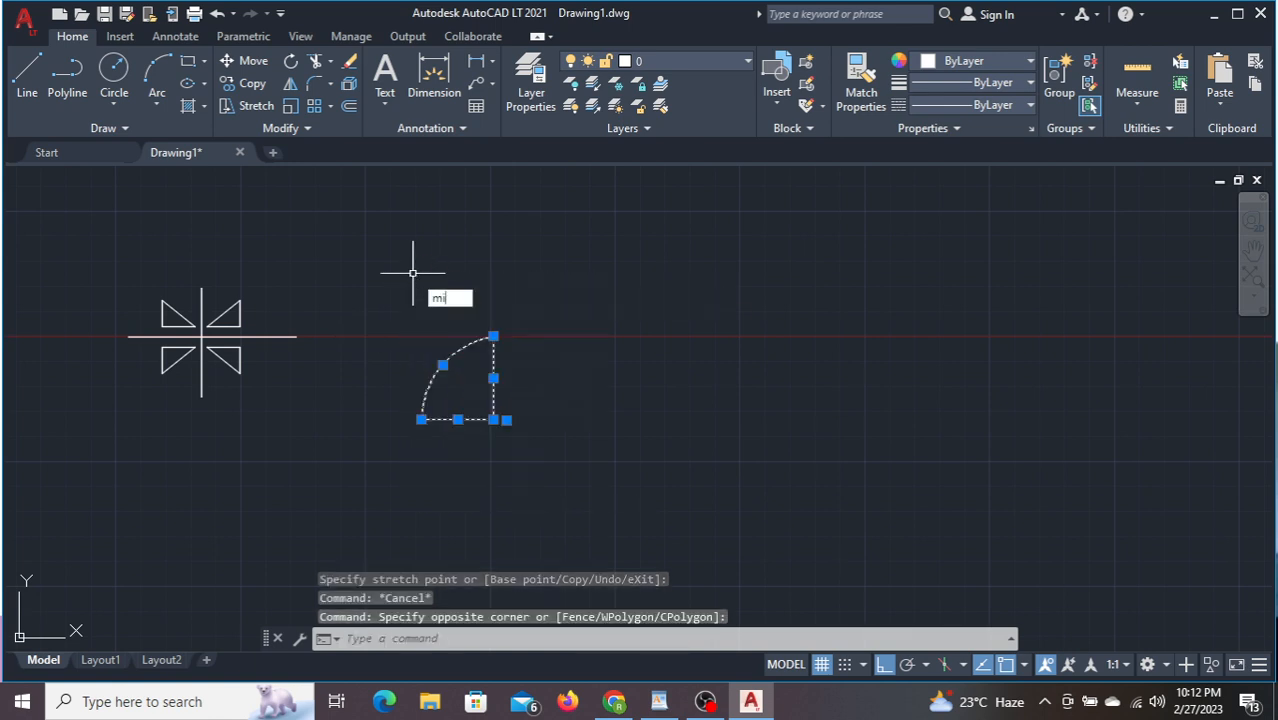
{"action": "type", "text": "mi"}
{"action": "key", "text": "Return"}
{"action": "left_click", "coordinate": [536, 316]}
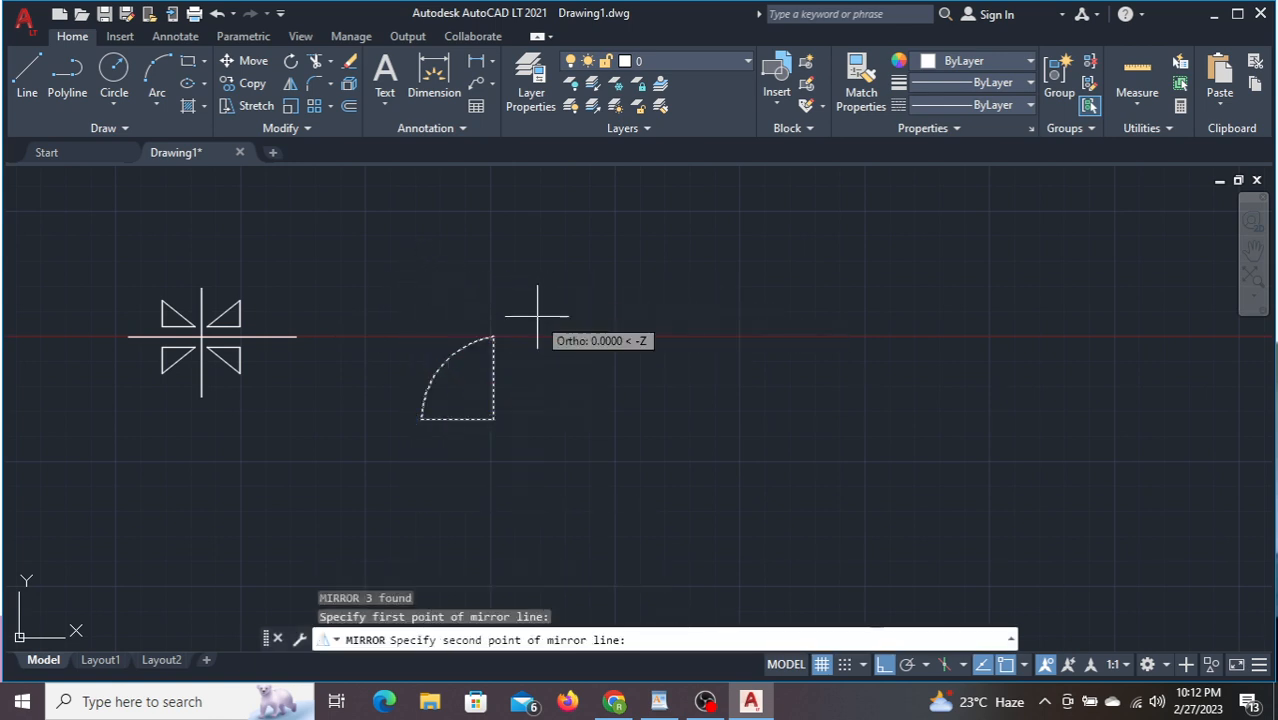
{"action": "left_click", "coordinate": [546, 516]}
{"action": "key", "text": "Return"}
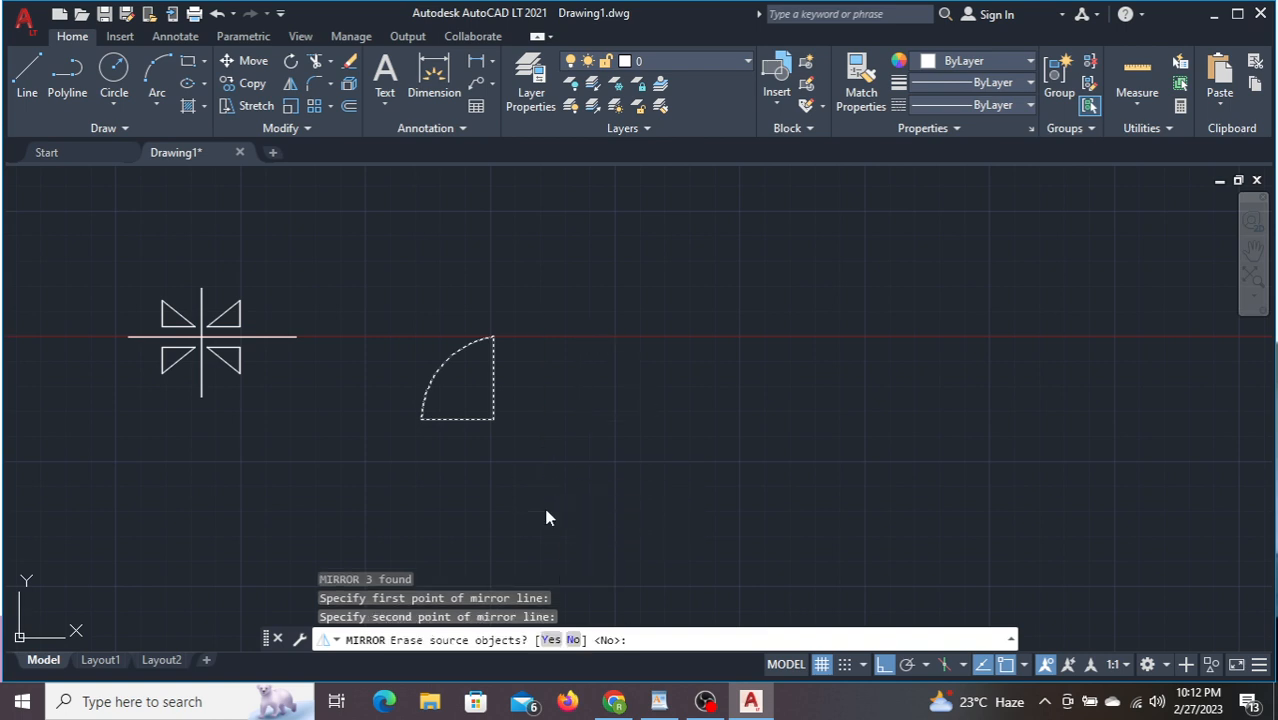
- Copy the right-hand quarter-circle shape and paste it into the empty area farther to the right
{"action": "middle_click_drag", "start_coordinate": [714, 468], "coordinate": [494, 357]}
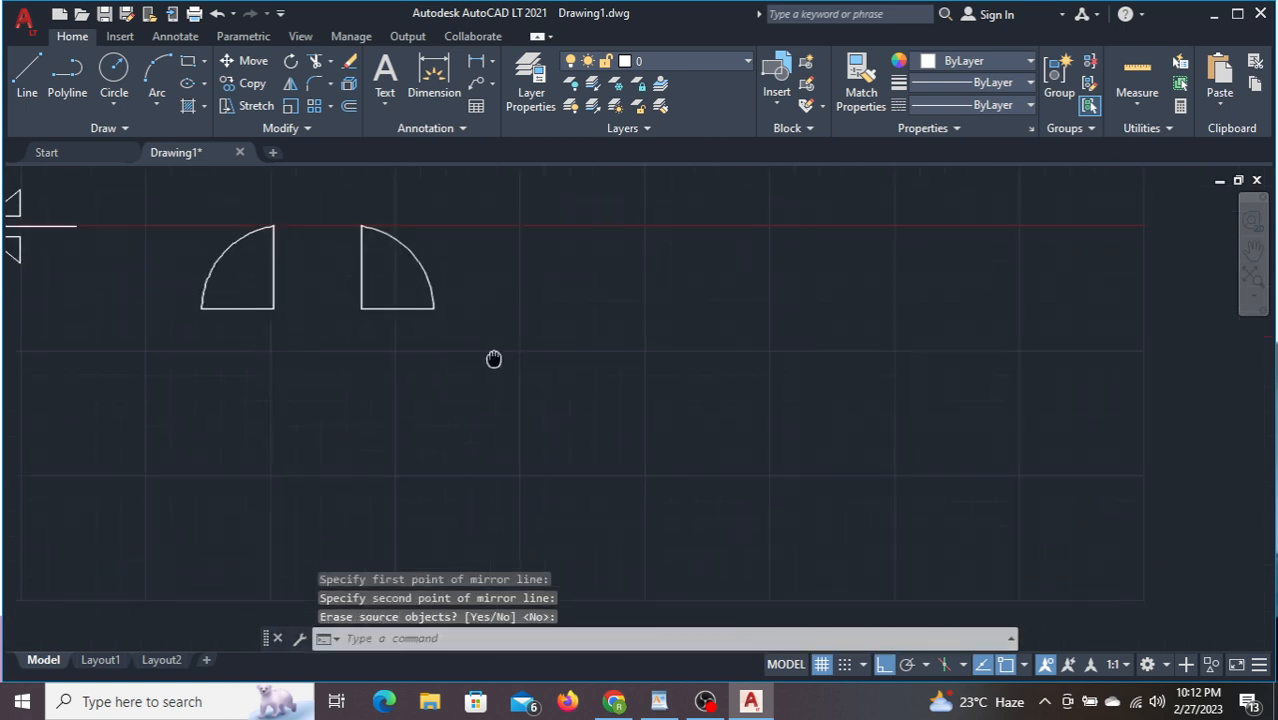
{"action": "middle_click_drag", "start_coordinate": [691, 382], "coordinate": [487, 410]}
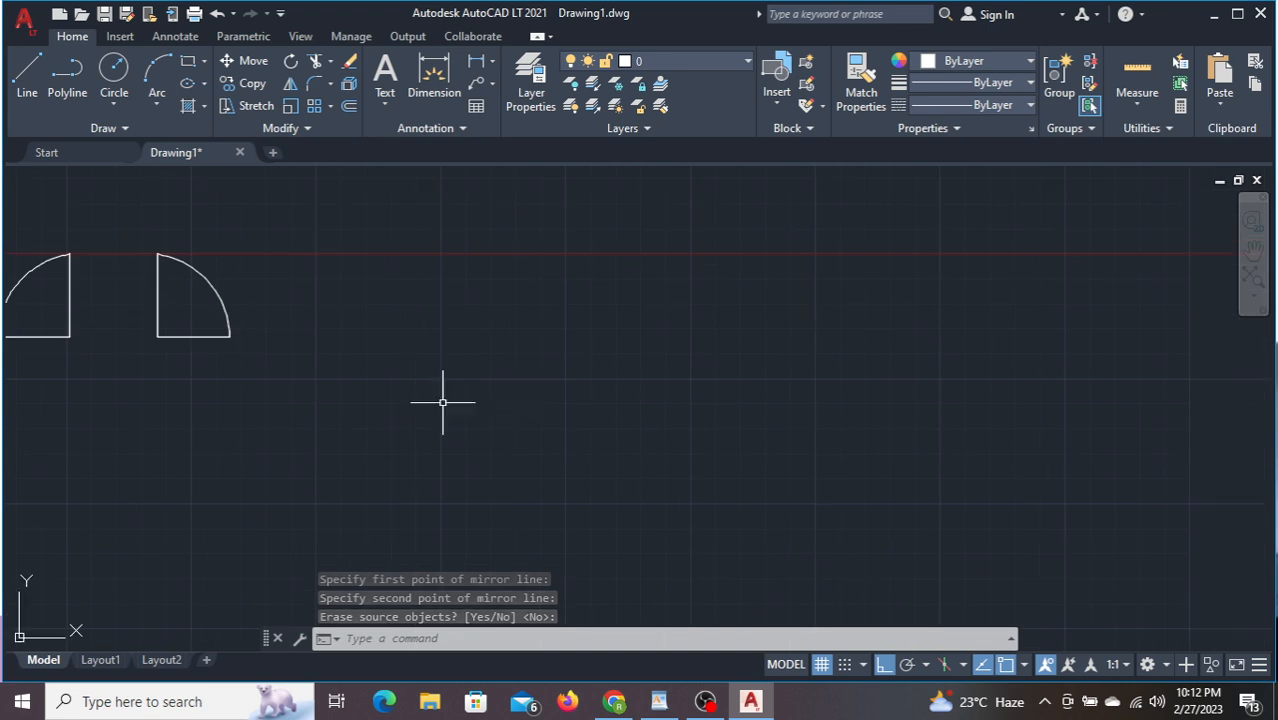
{"action": "left_click", "coordinate": [240, 397]}
{"action": "left_click", "coordinate": [131, 245]}
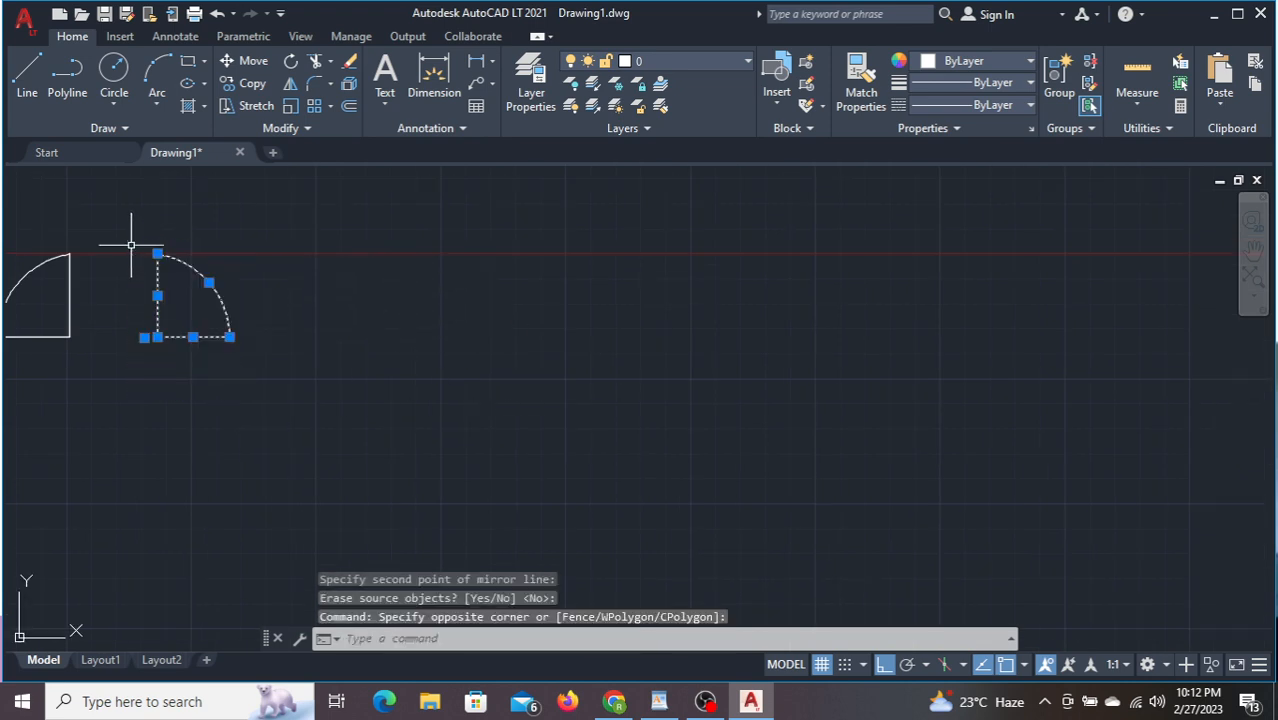
{"action": "key", "text": "ctrl+c"}
{"action": "key", "text": "ctrl+v"}
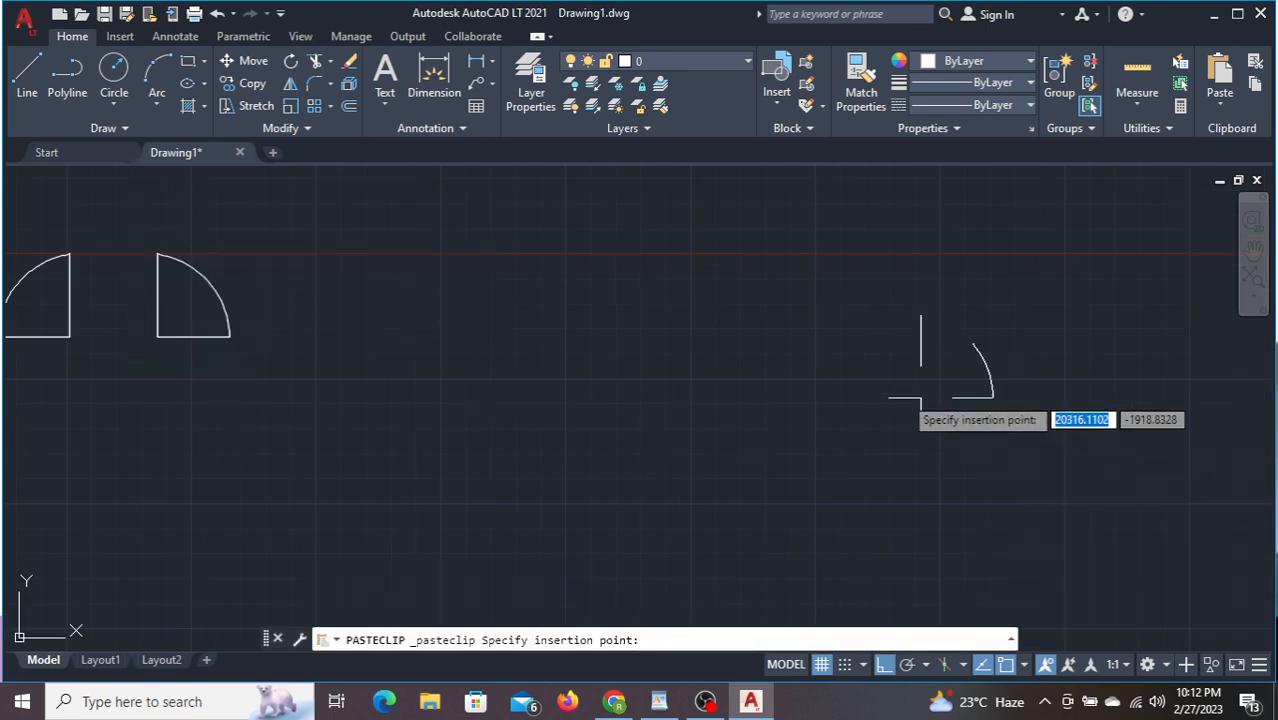
{"action": "left_click", "coordinate": [804, 372]}
- Rotate the pasted quarter-circle shape 180° about its square corner
{"action": "left_click", "coordinate": [977, 457]}
{"action": "left_click", "coordinate": [626, 198]}
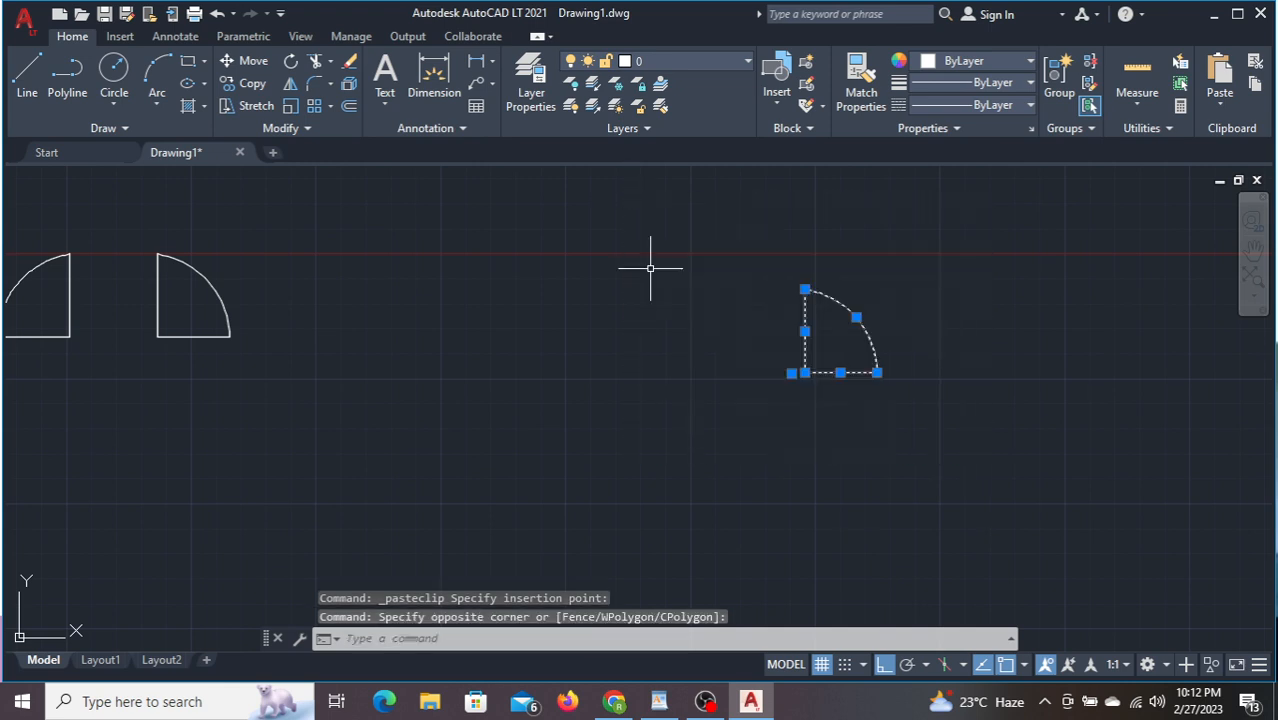
{"action": "type", "text": "ro"}
{"action": "key", "text": "Return"}
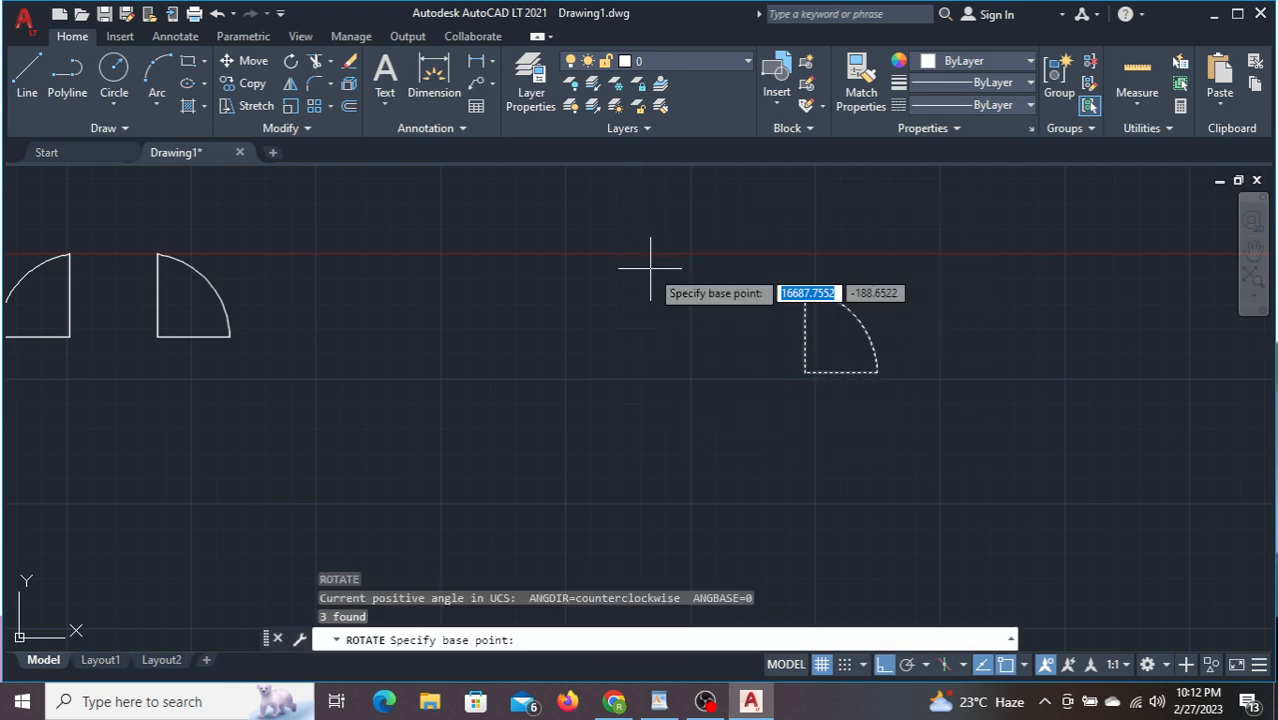
{"action": "left_click", "coordinate": [804, 372]}
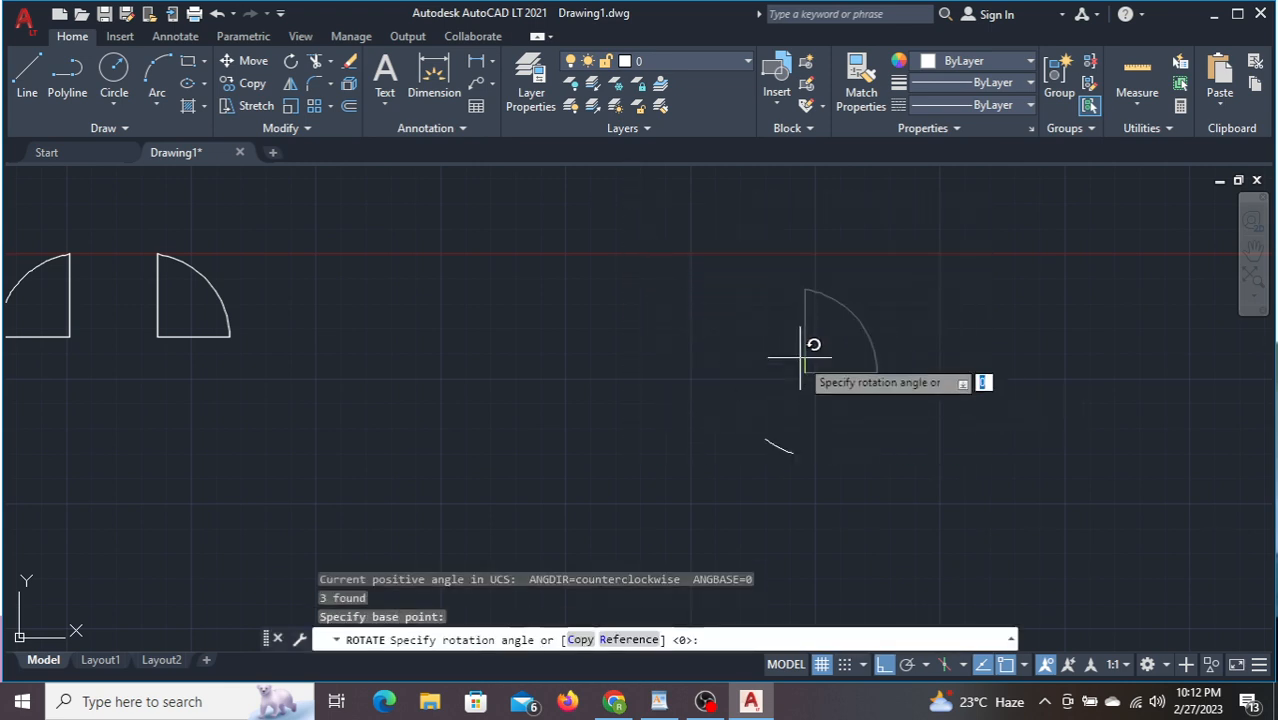
{"action": "left_click", "coordinate": [713, 391]}
- Rotate the pasted quarter-circle shape a further quarter turn clockwise about the same square corner
{"action": "left_click", "coordinate": [896, 520]}
{"action": "left_click", "coordinate": [780, 437]}
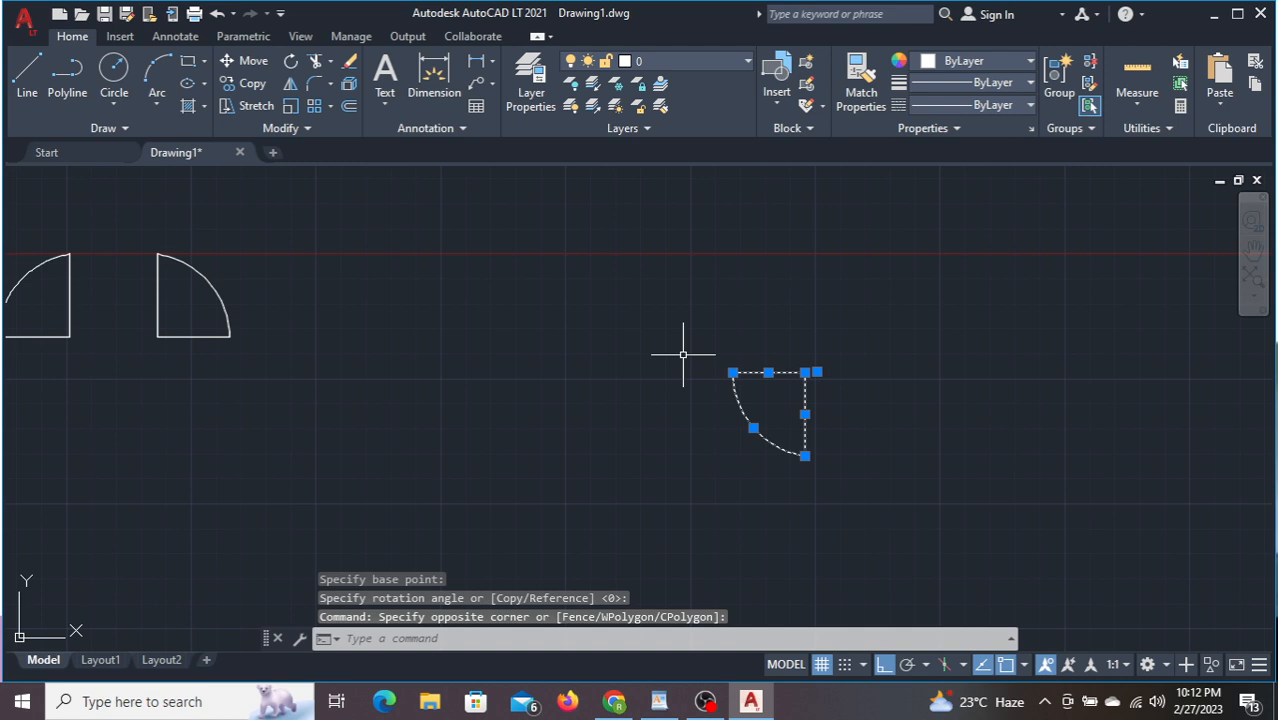
{"action": "type", "text": "ro"}
{"action": "key", "text": "Return"}
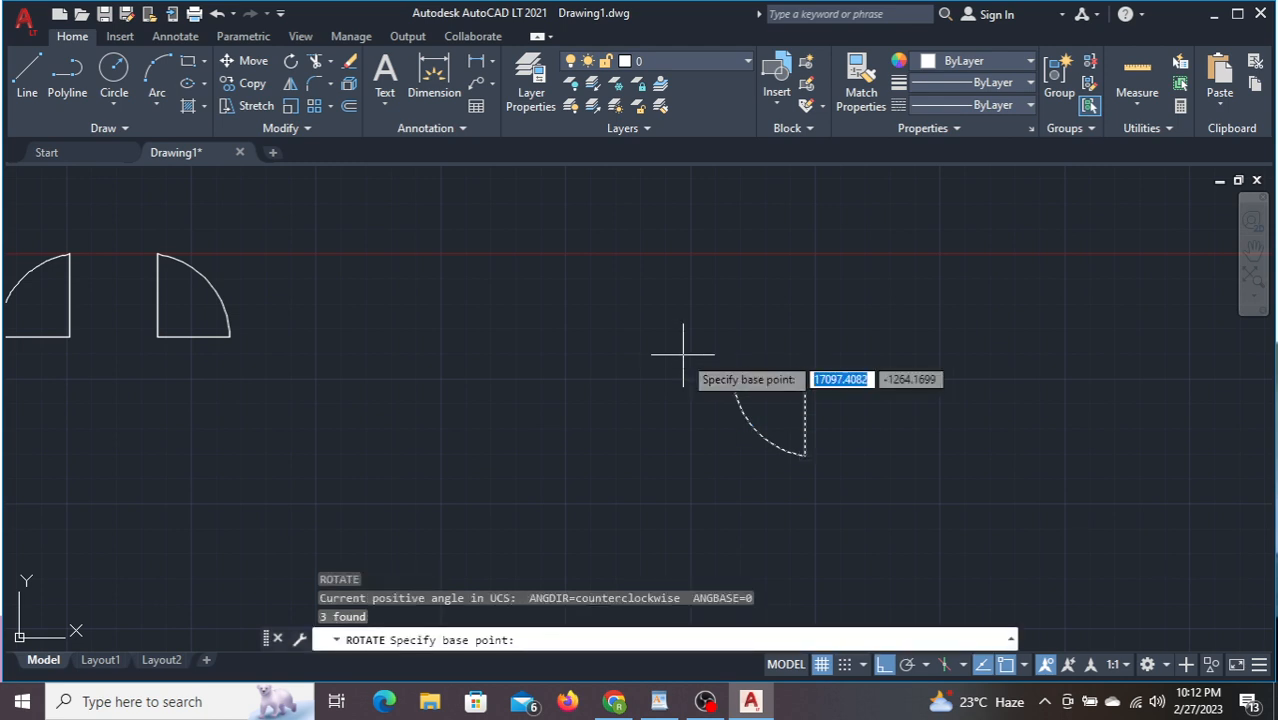
{"action": "left_click", "coordinate": [805, 373]}
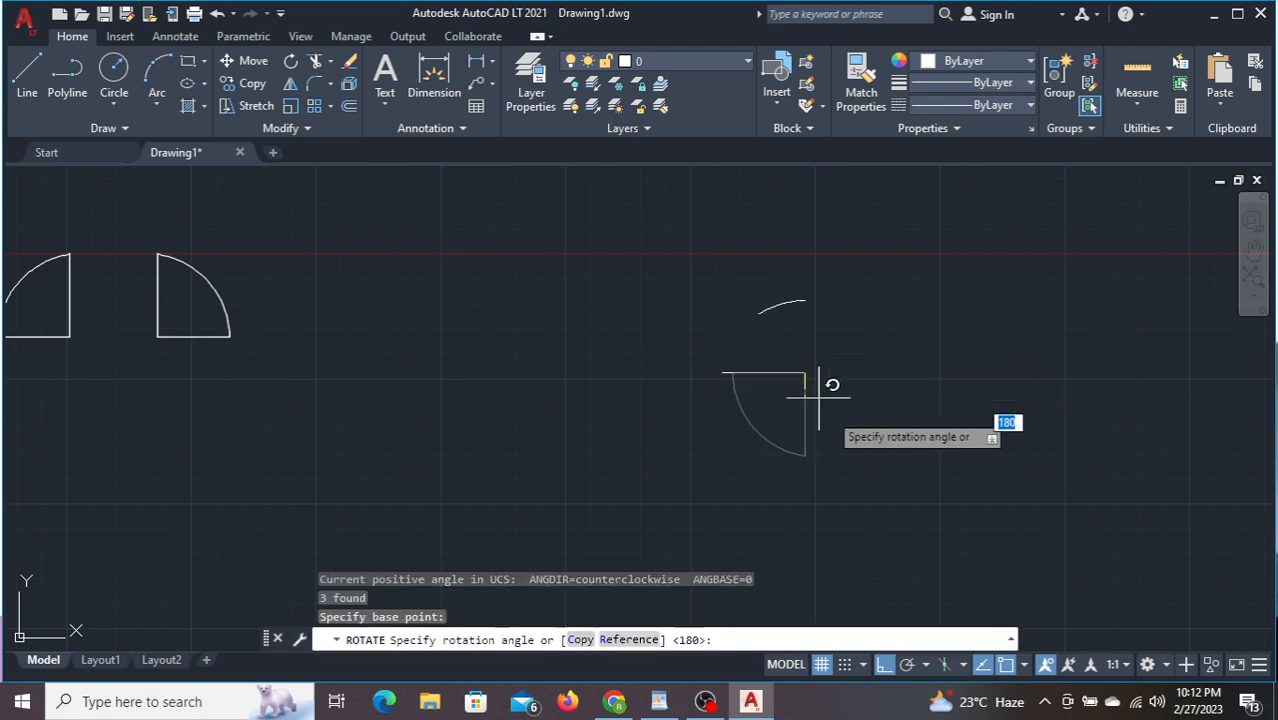
{"action": "left_click", "coordinate": [865, 462]}
{"action": "left_click", "coordinate": [896, 482]}
{"action": "left_click", "coordinate": [548, 232]}
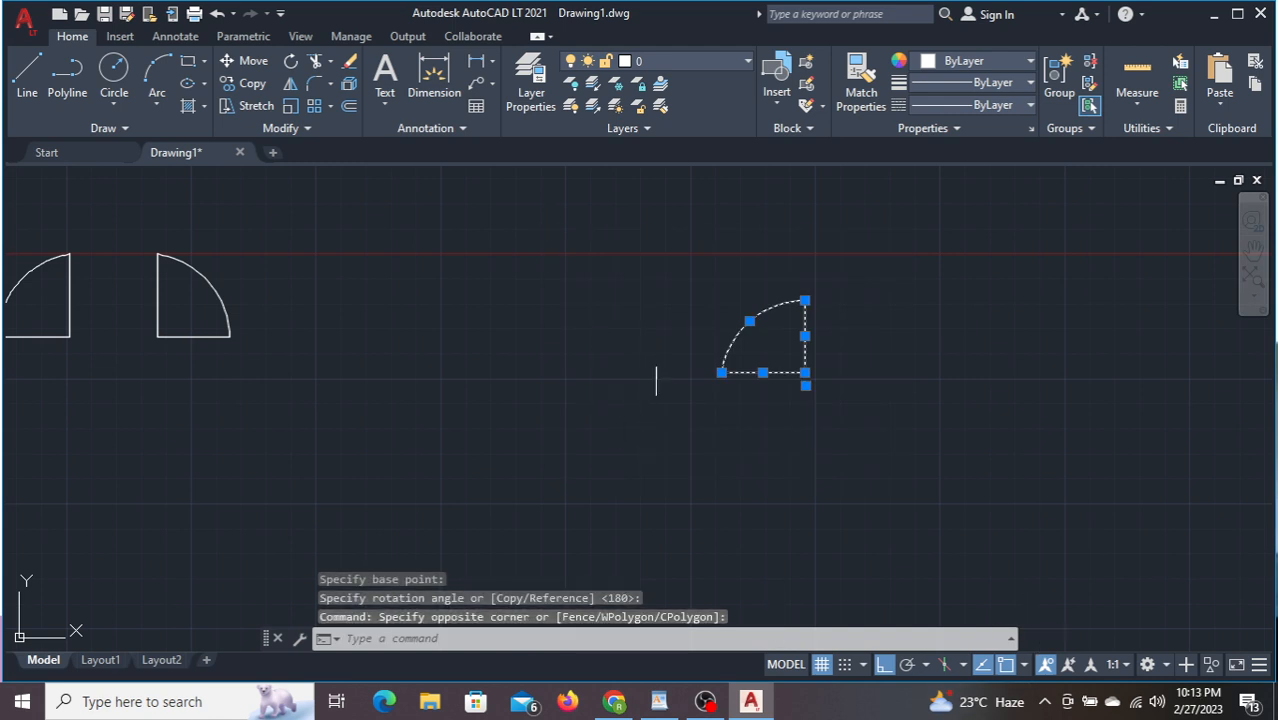
{"action": "middle_click_drag", "start_coordinate": [477, 327], "coordinate": [842, 448]}
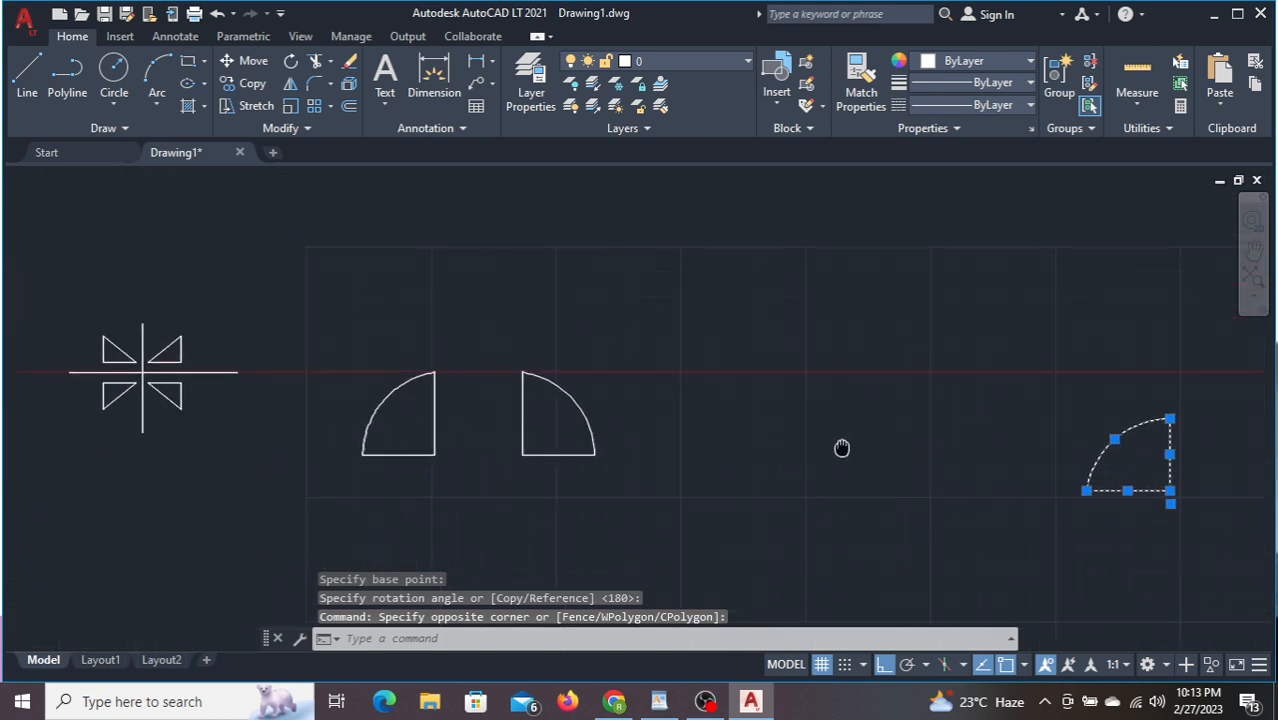
{"action": "left_click", "coordinate": [263, 65]}
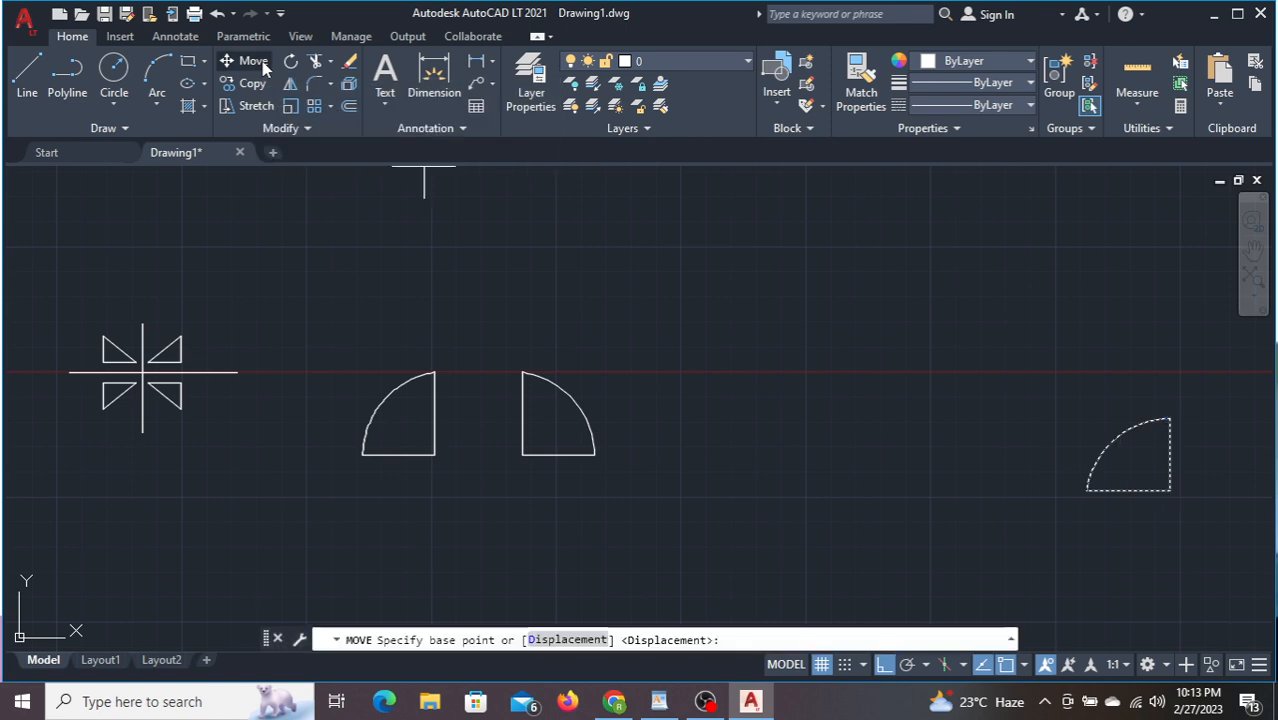
{"action": "left_click", "coordinate": [262, 86]}
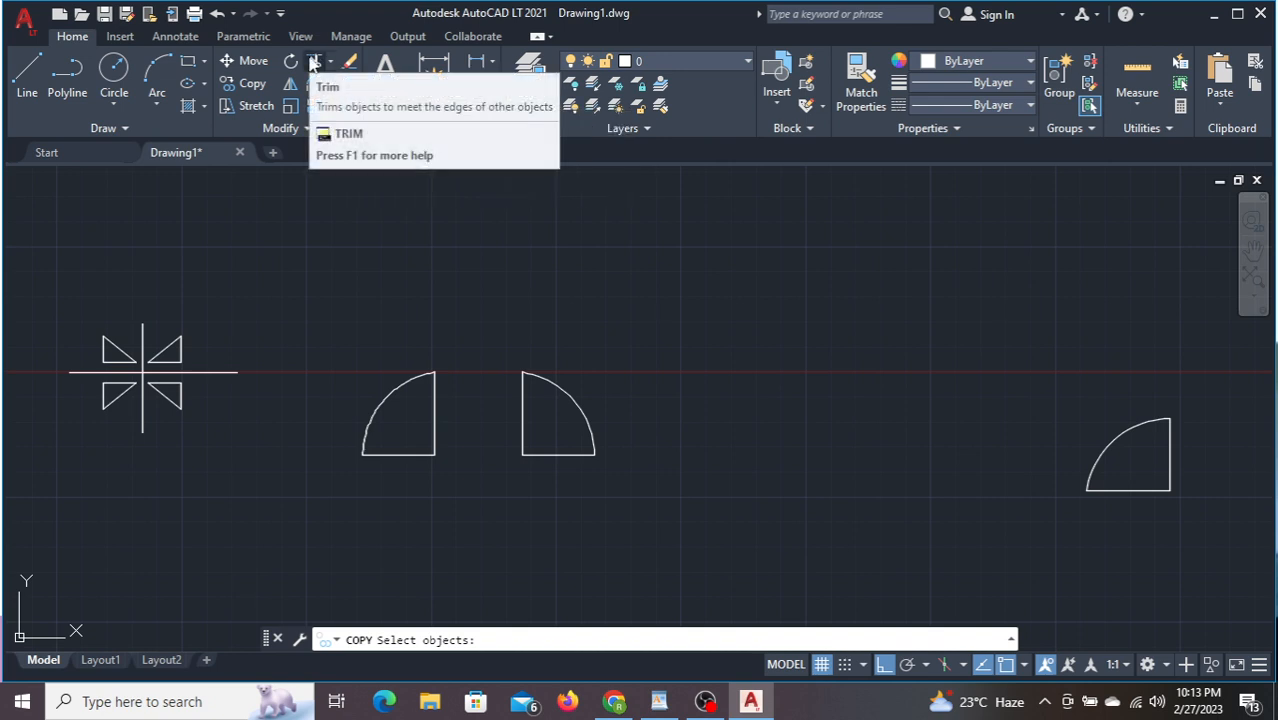
{"action": "left_click", "coordinate": [309, 129]}
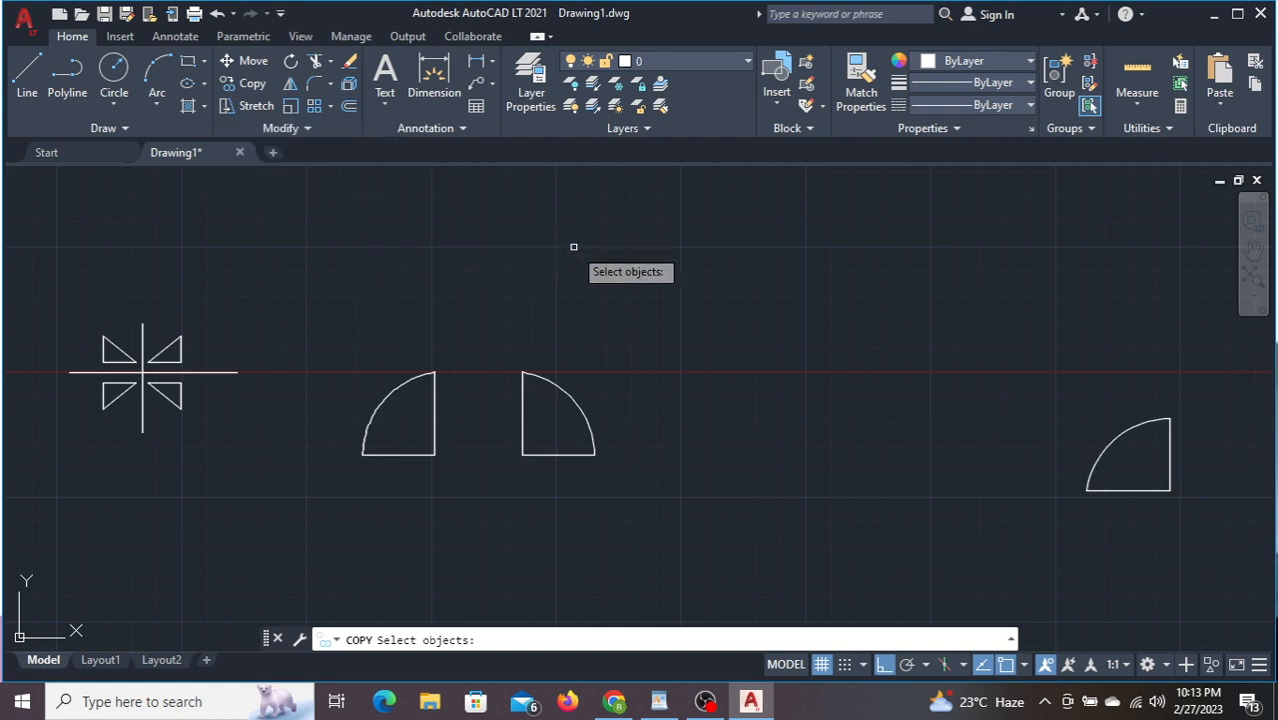
{"action": "key", "text": "Escape"}
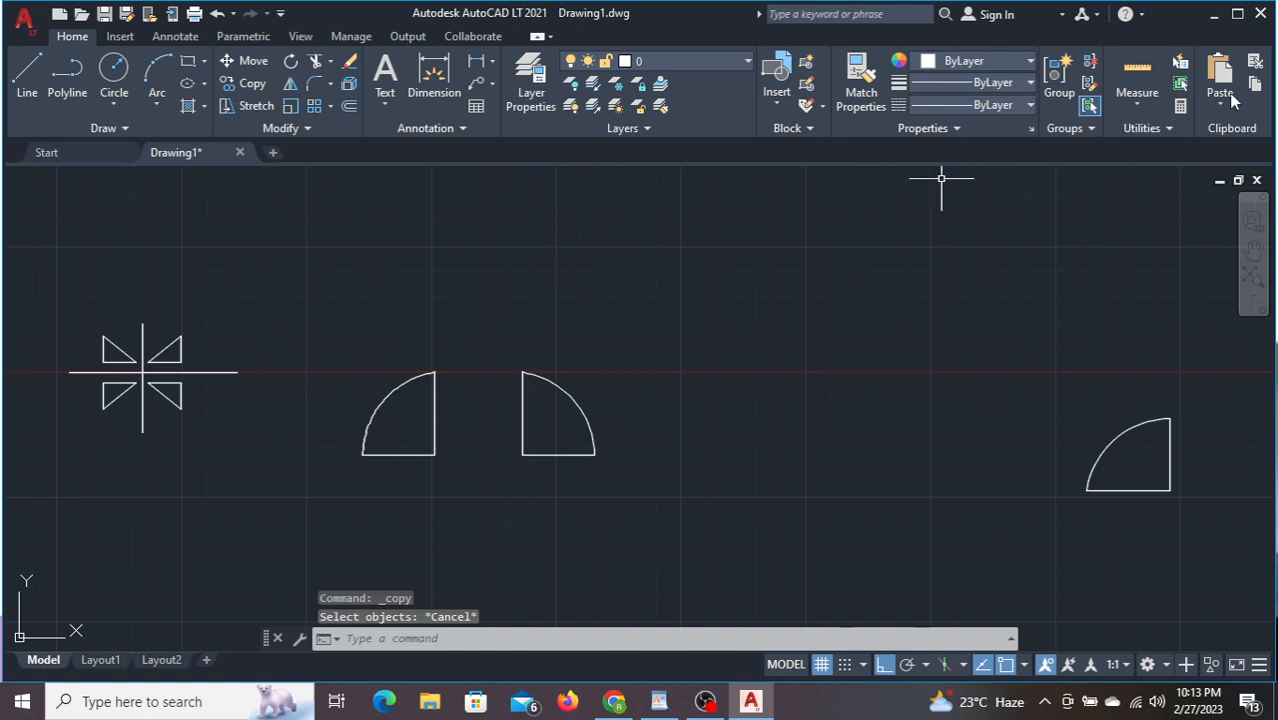
{"action": "left_click", "coordinate": [716, 708]}
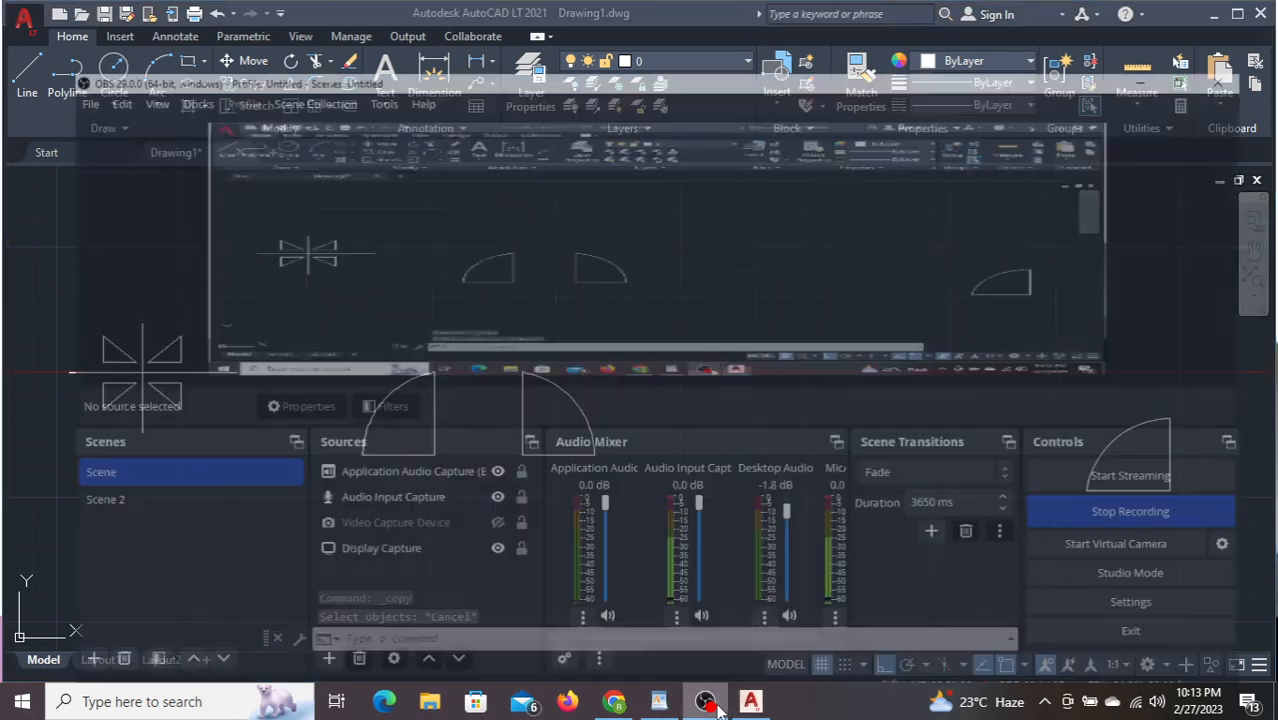